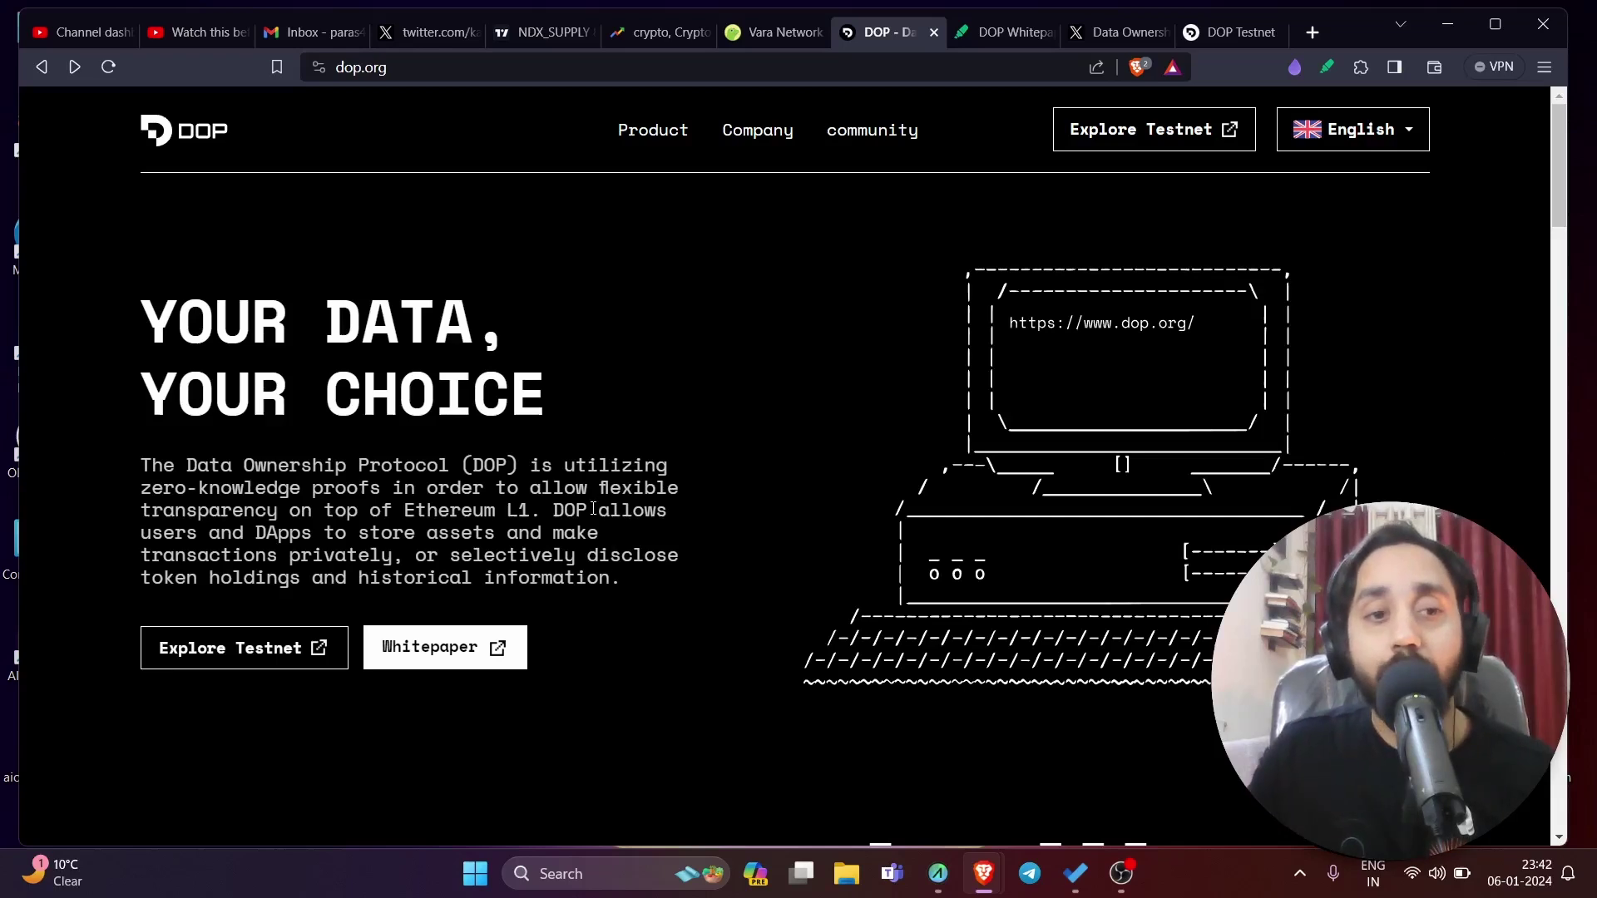
Step: Highlight the description from 'allows users and DApps' to 'historical information.', glance at Supported Tokens, then return to top
left_click_drag(589, 509, 625, 532)
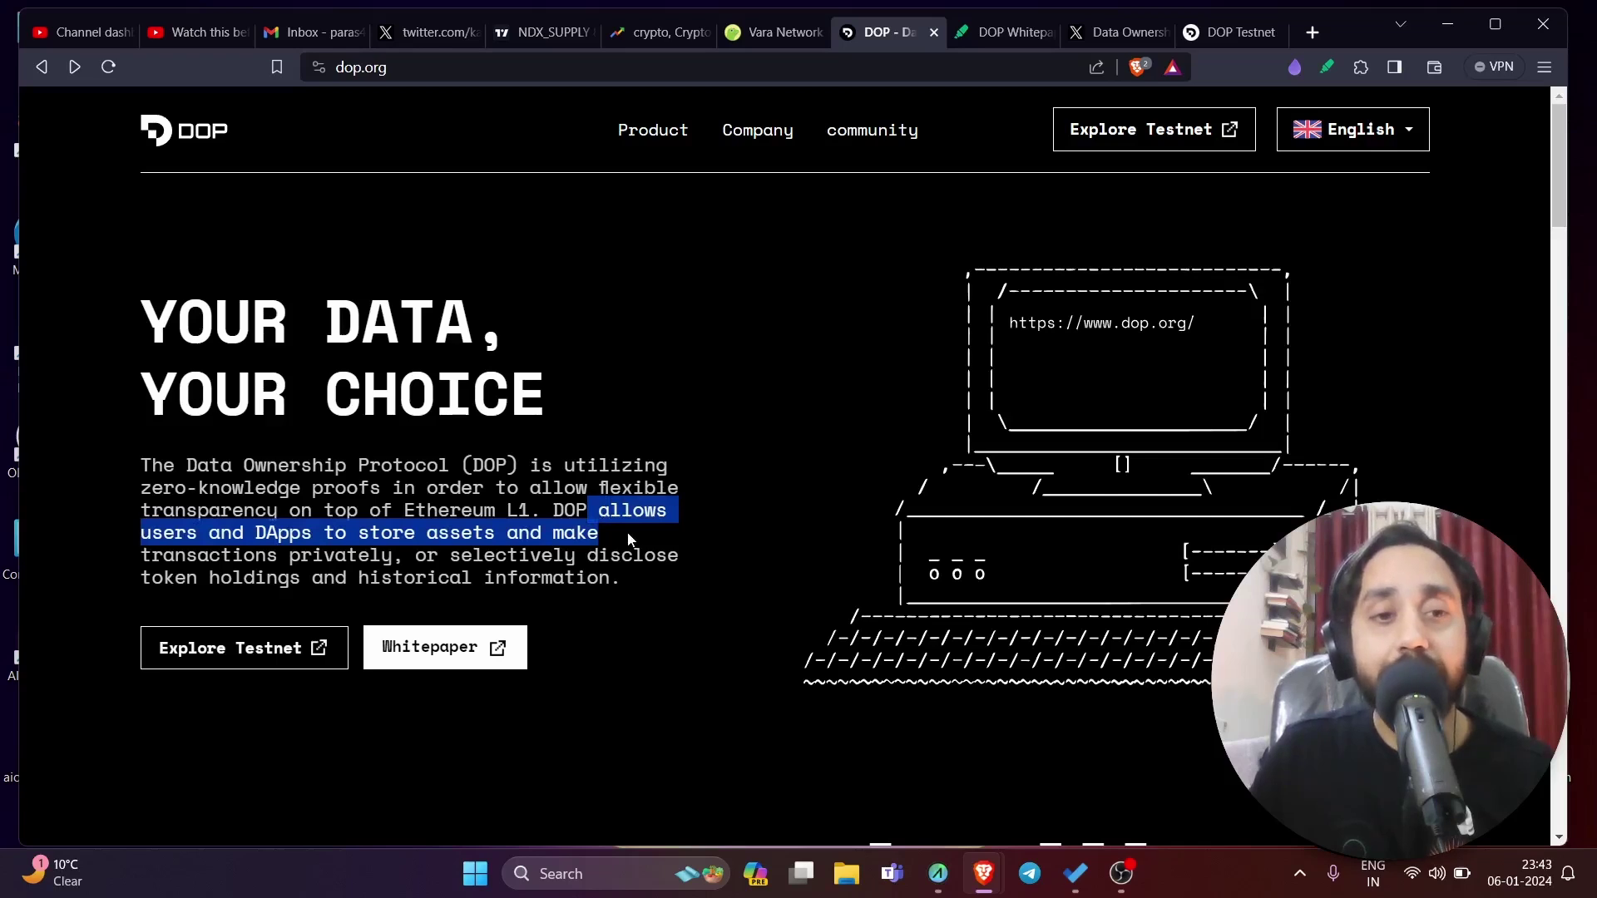
mouse_move(627, 531)
left_mouse_down()
mouse_move(636, 555)
mouse_move(700, 566)
left_mouse_up()
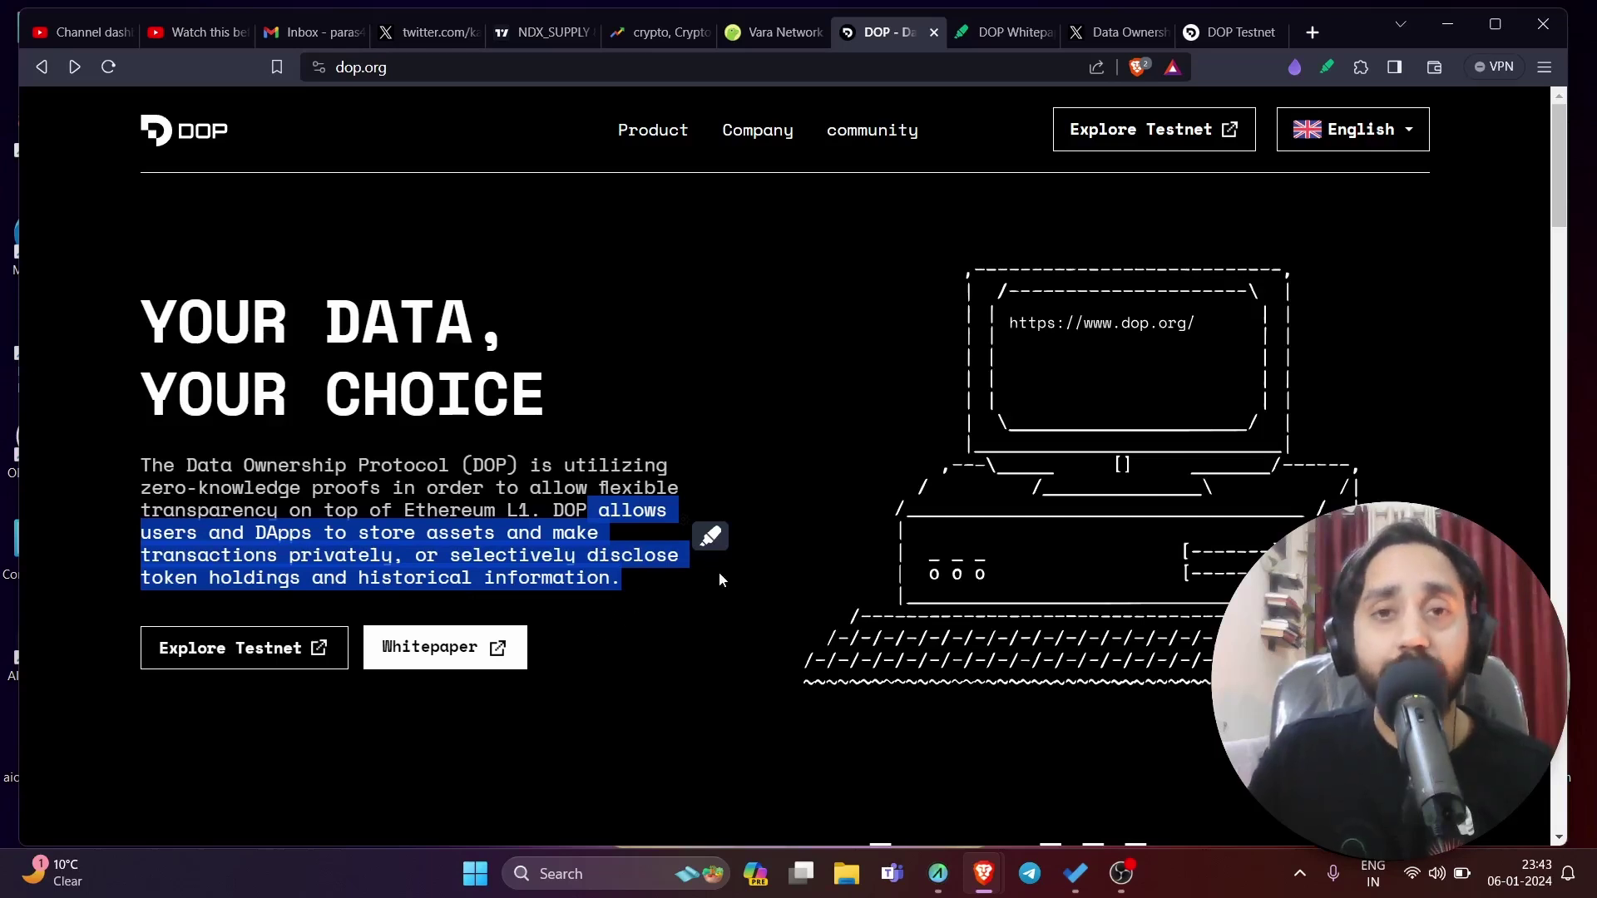
scroll(719, 572, "down", 5)
scroll(723, 580, "down", 5)
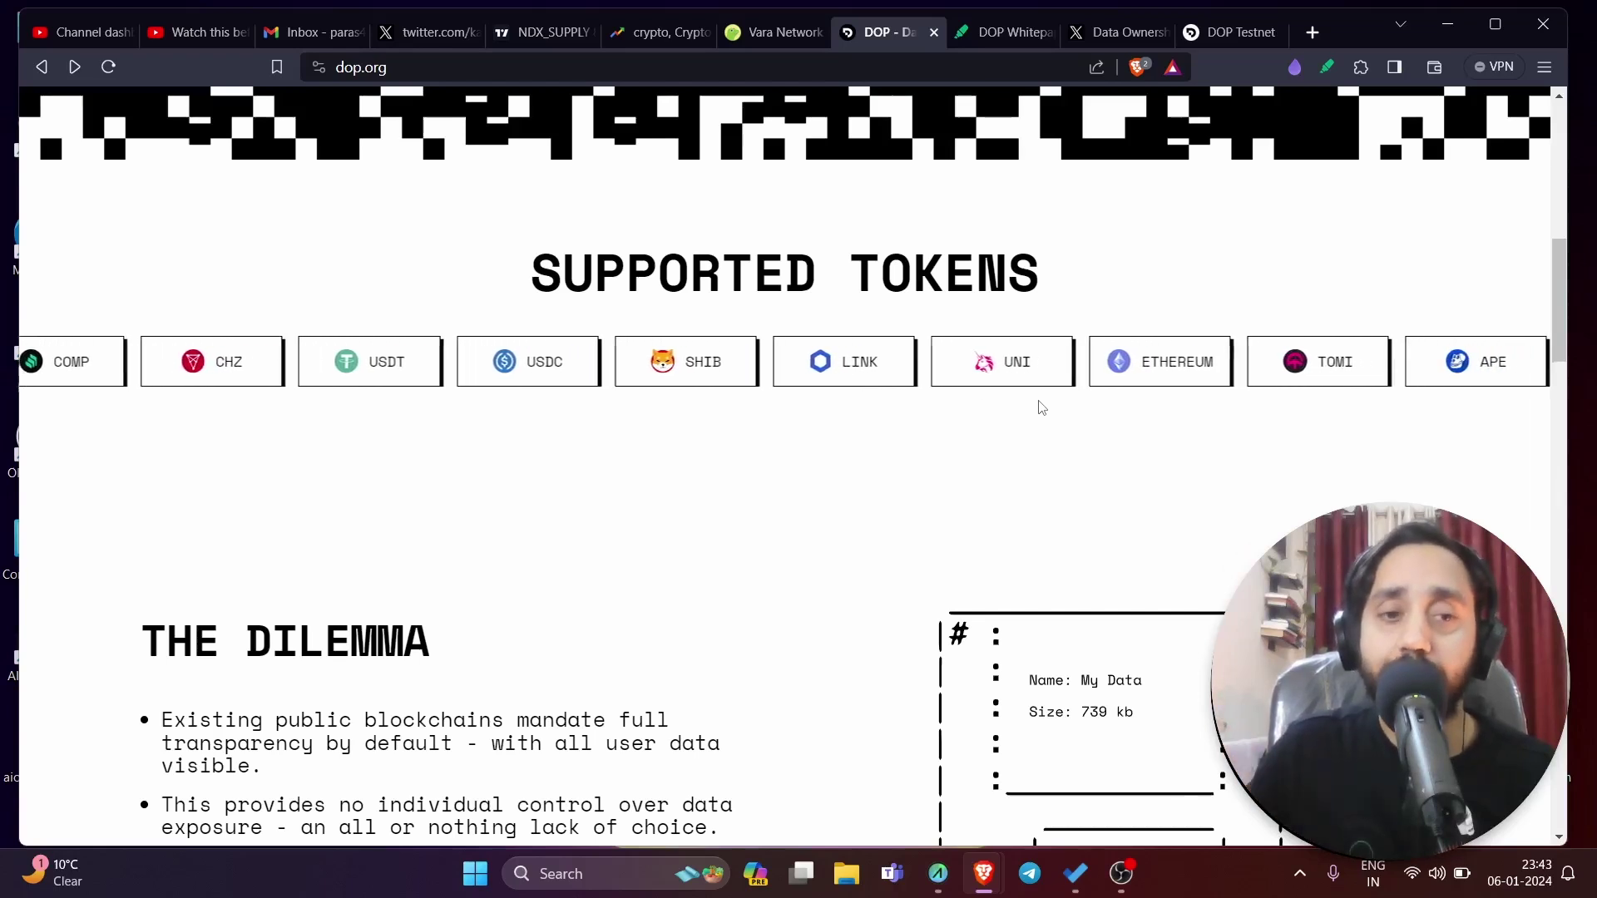
key("Home")
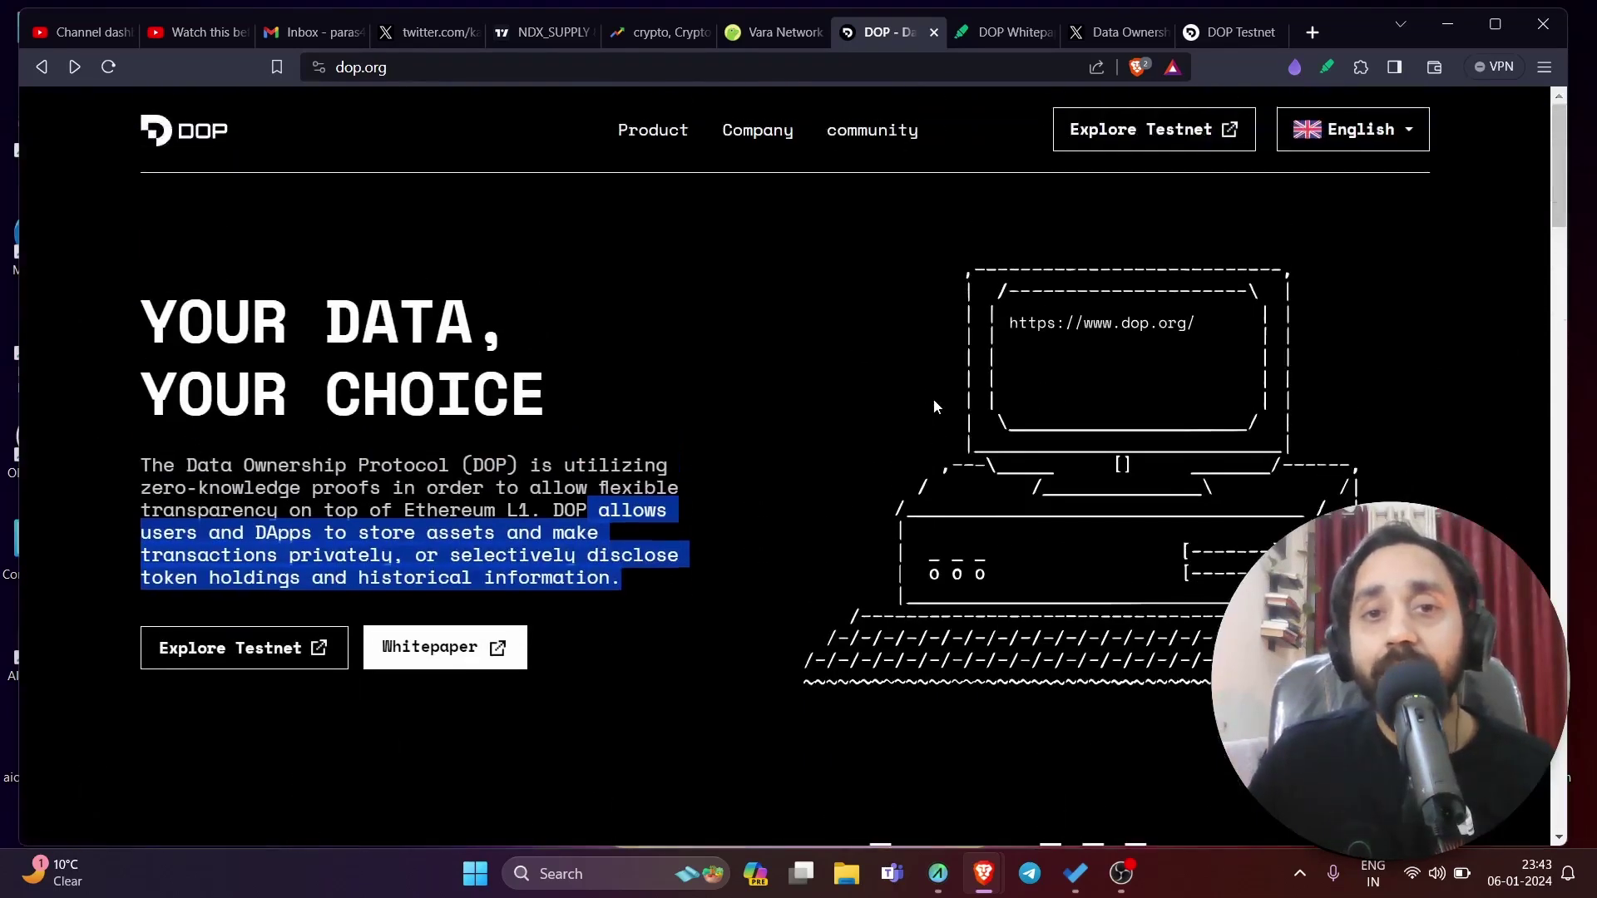
Step: Open the What is DOP? overview page, then switch to the whitepaper's Token Economy page
left_click(662, 141)
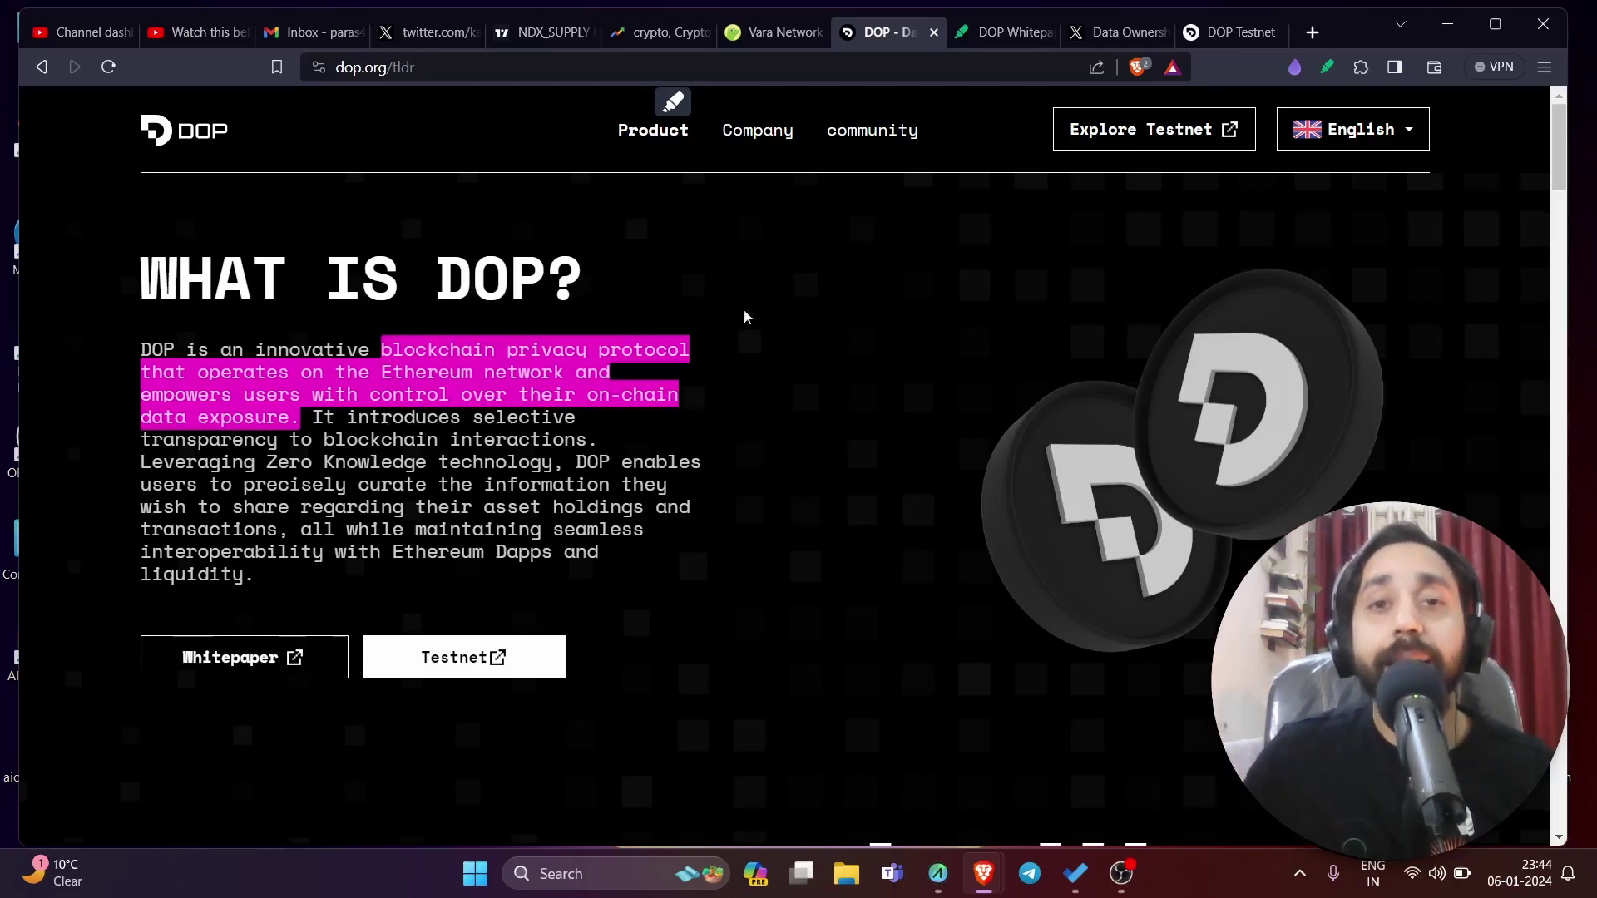
left_click(1002, 42)
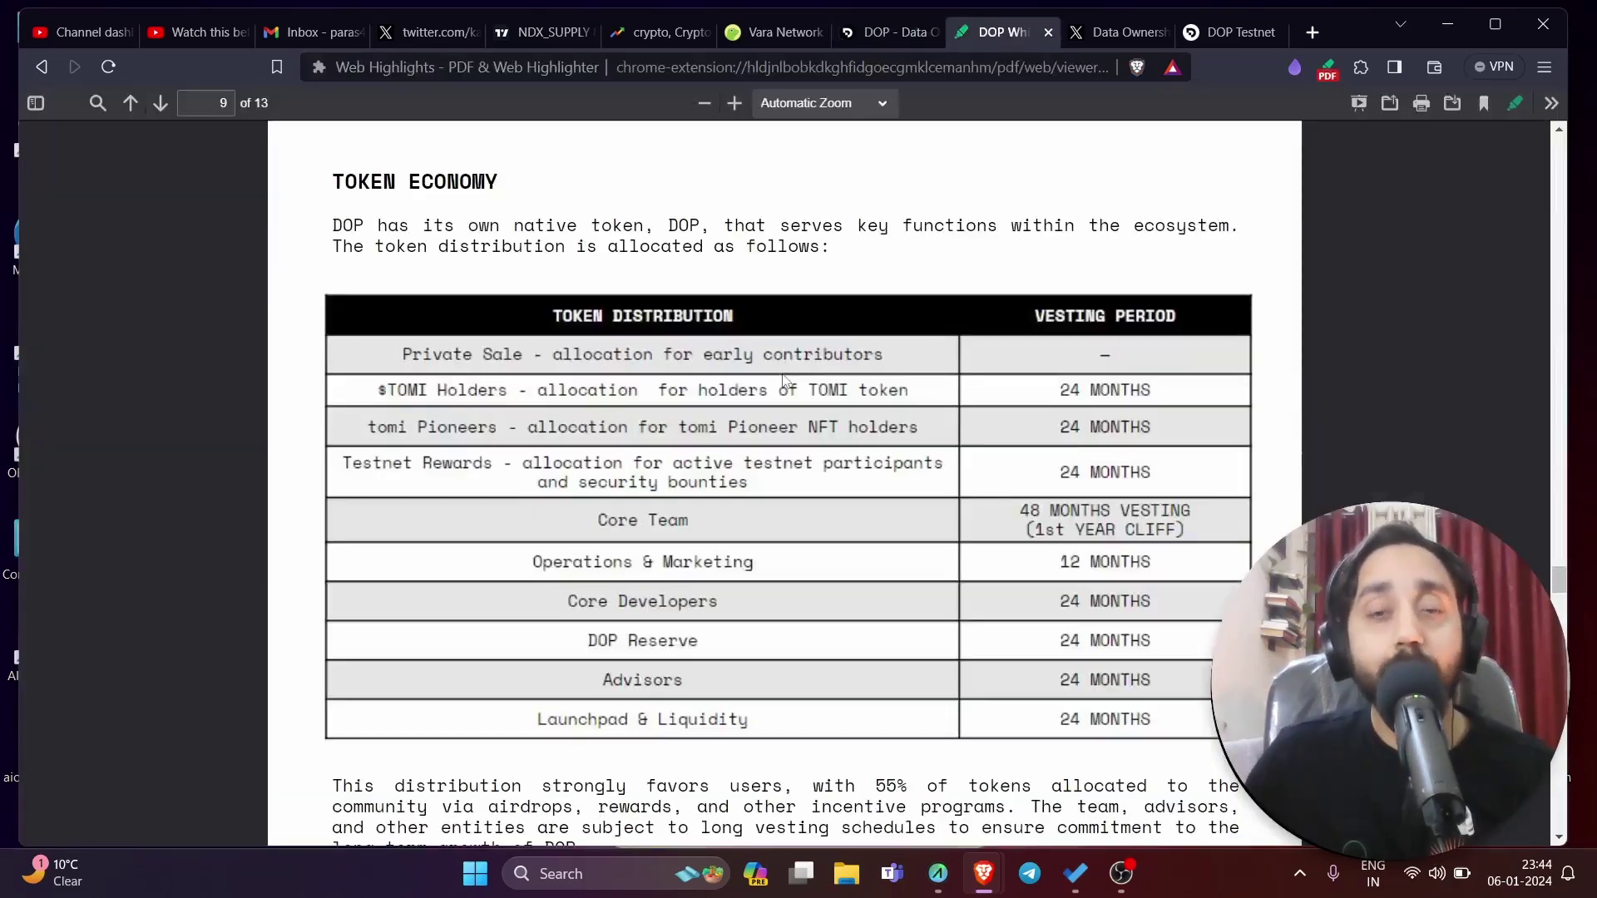
Step: Read the whitepaper past the distribution table to page 10's charts, then switch to DOP Testnet
scroll(665, 474, "down", 1)
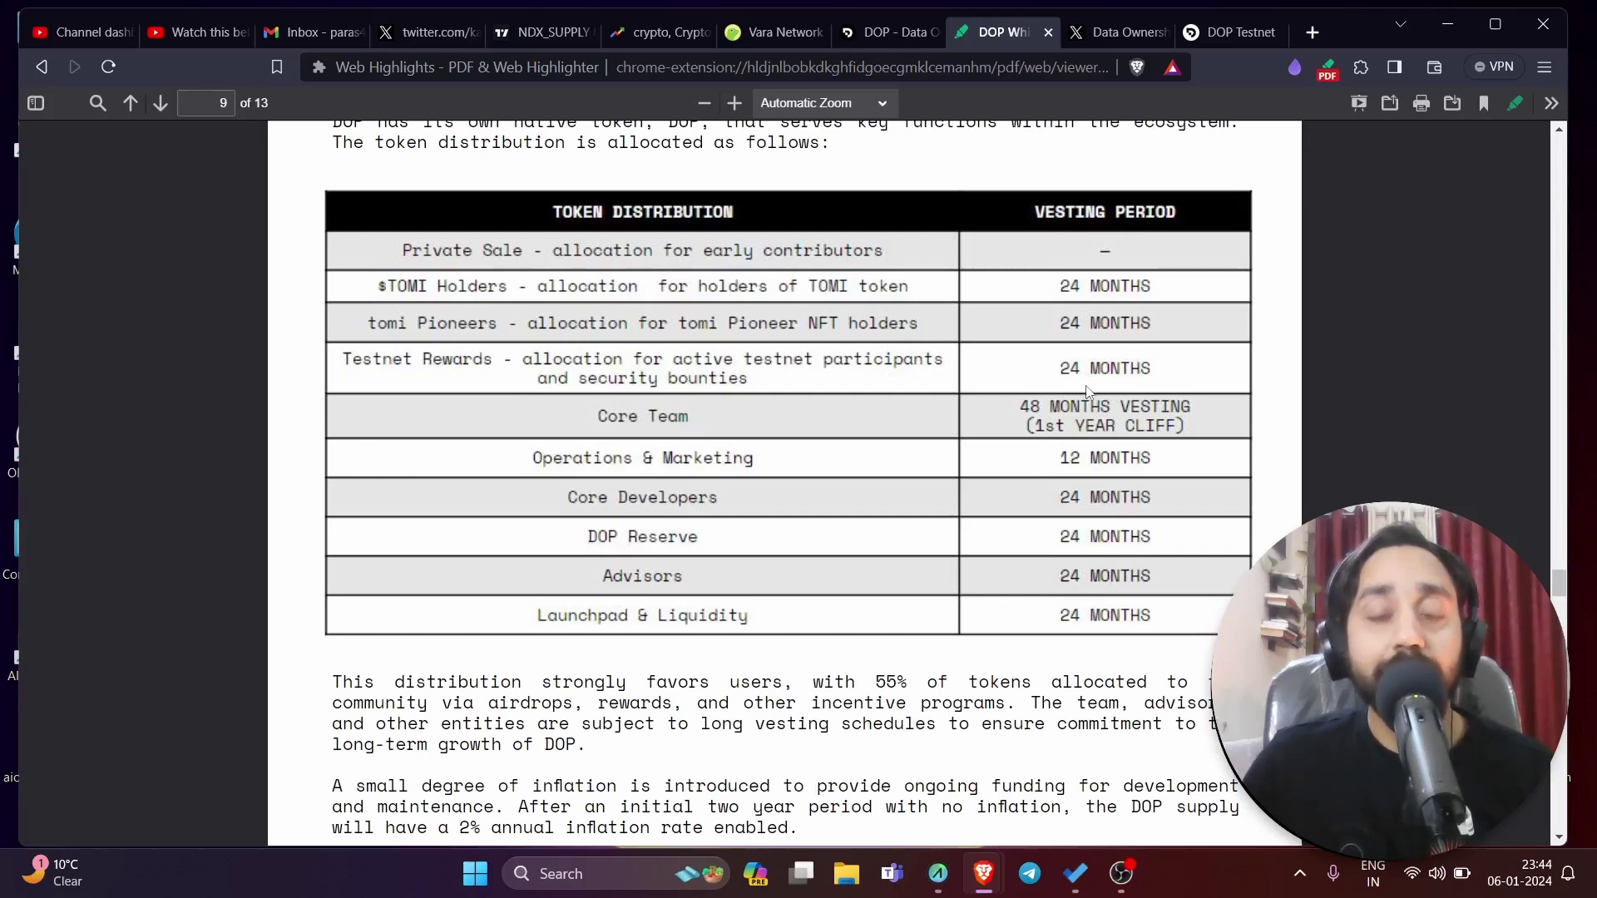
scroll(891, 411, "down", 2)
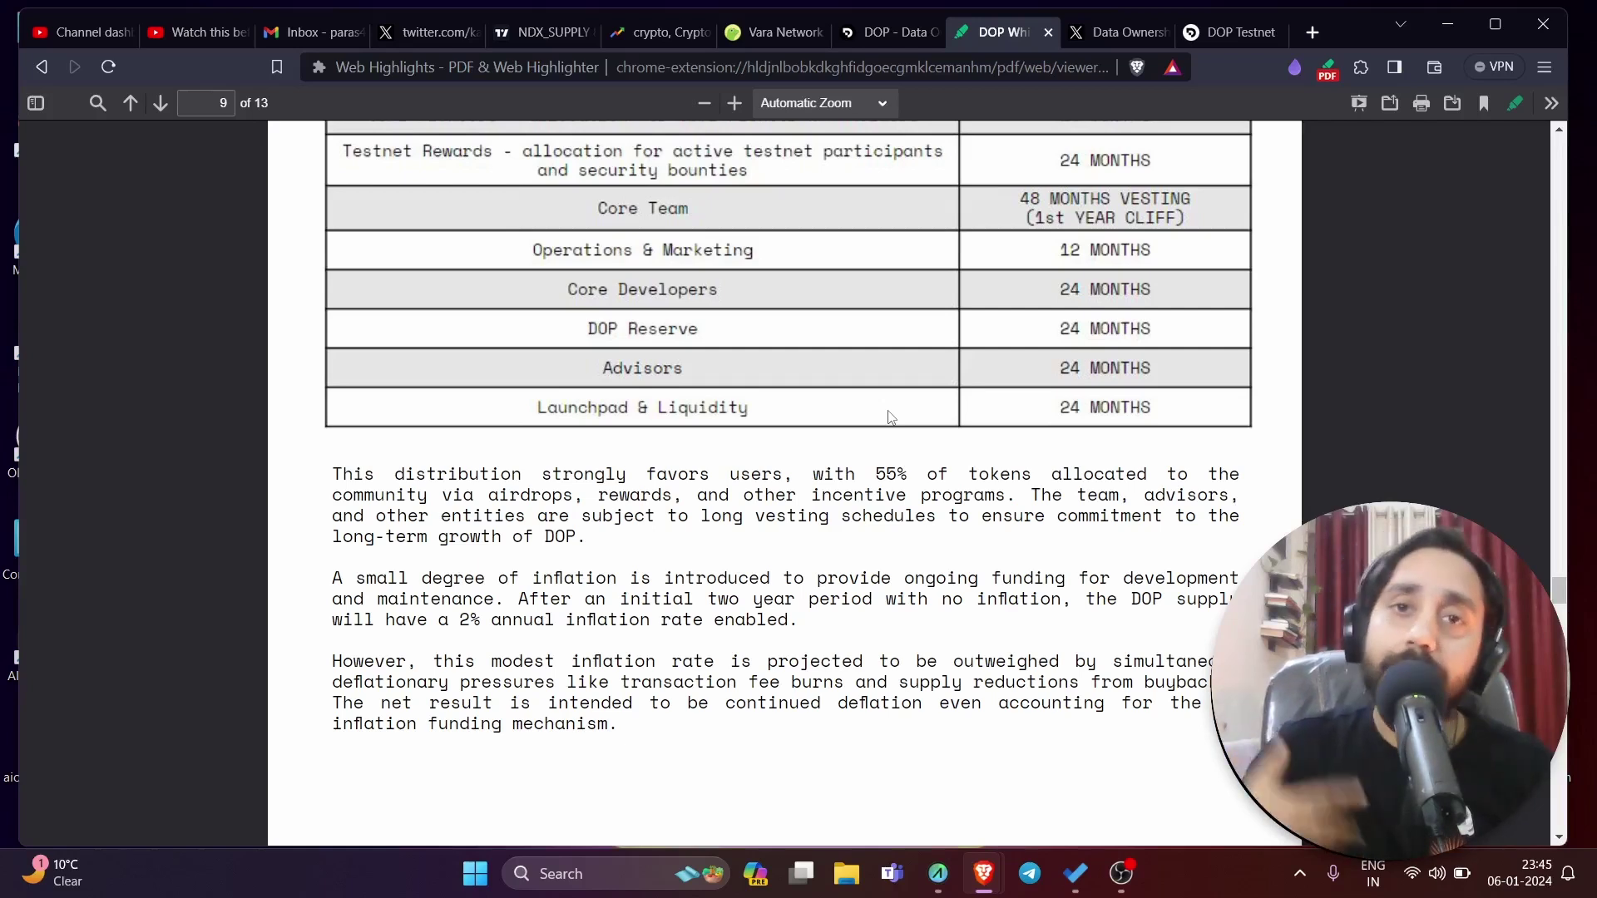
scroll(879, 474, "down", 1)
scroll(879, 474, "down", 15)
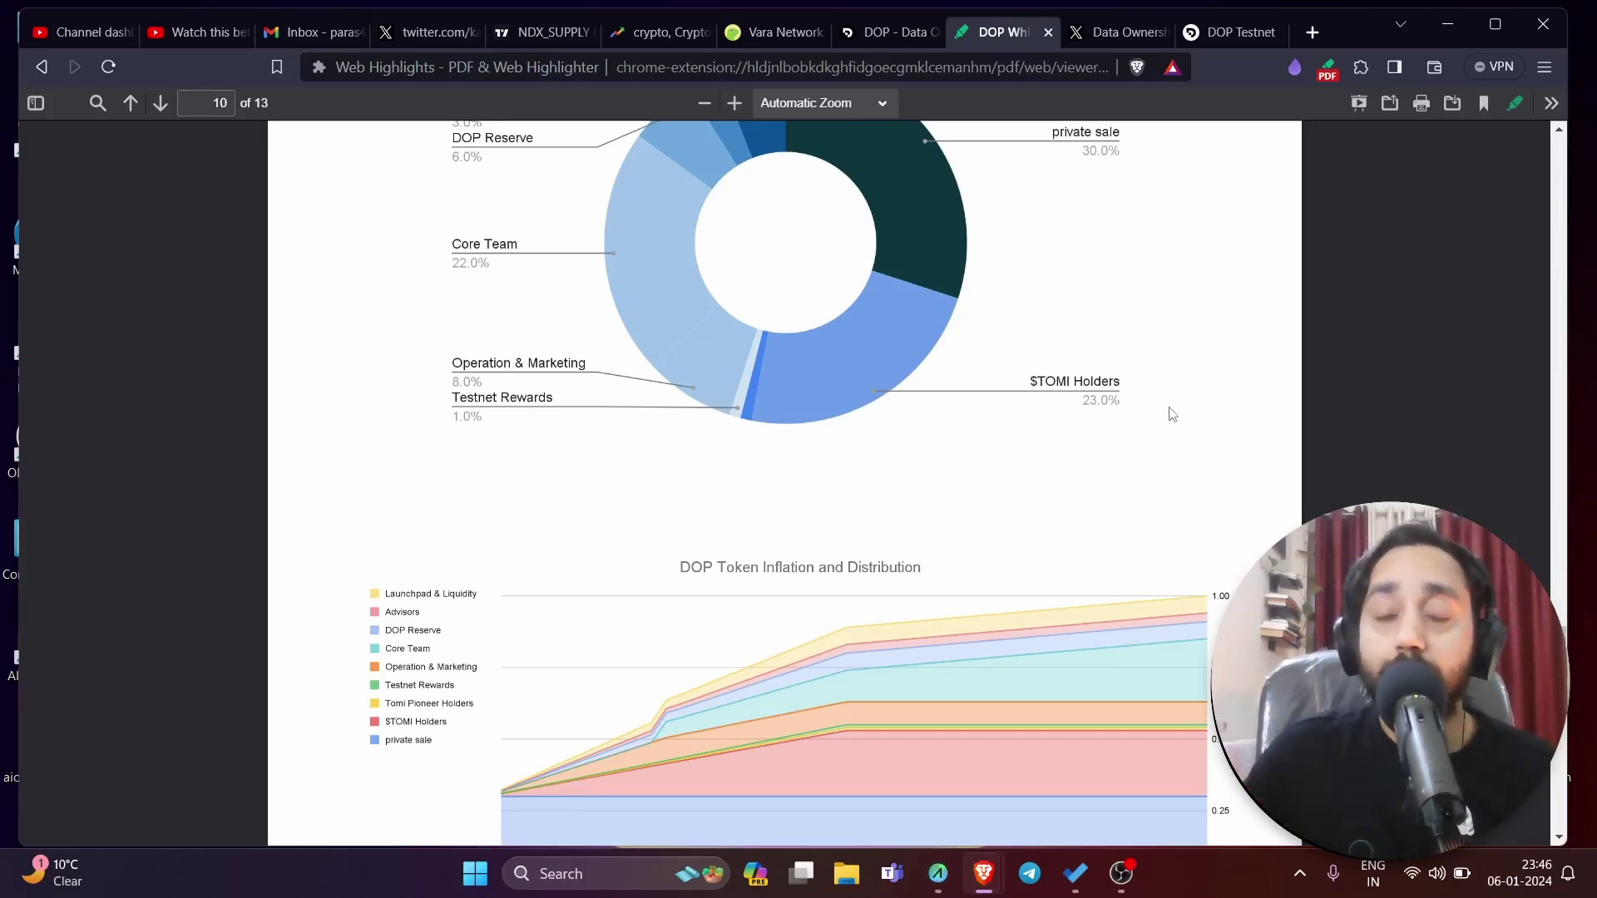
left_click(1225, 43)
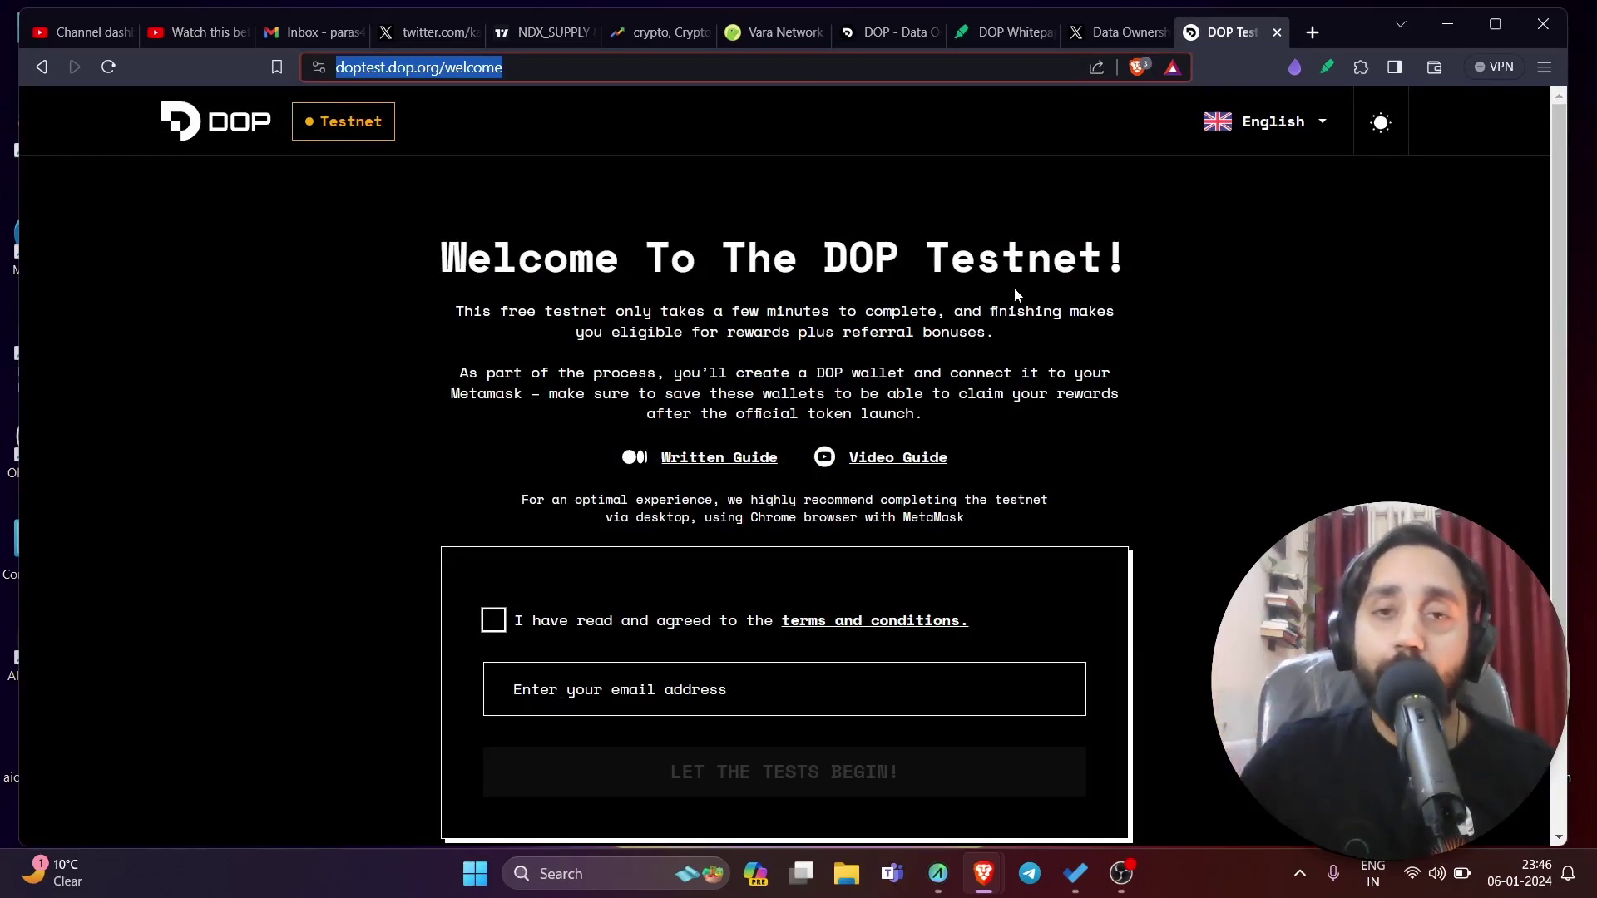
Step: Accept the terms, enter the email address, and create a new password-protected DOP wallet
scroll(781, 439, "down", 2)
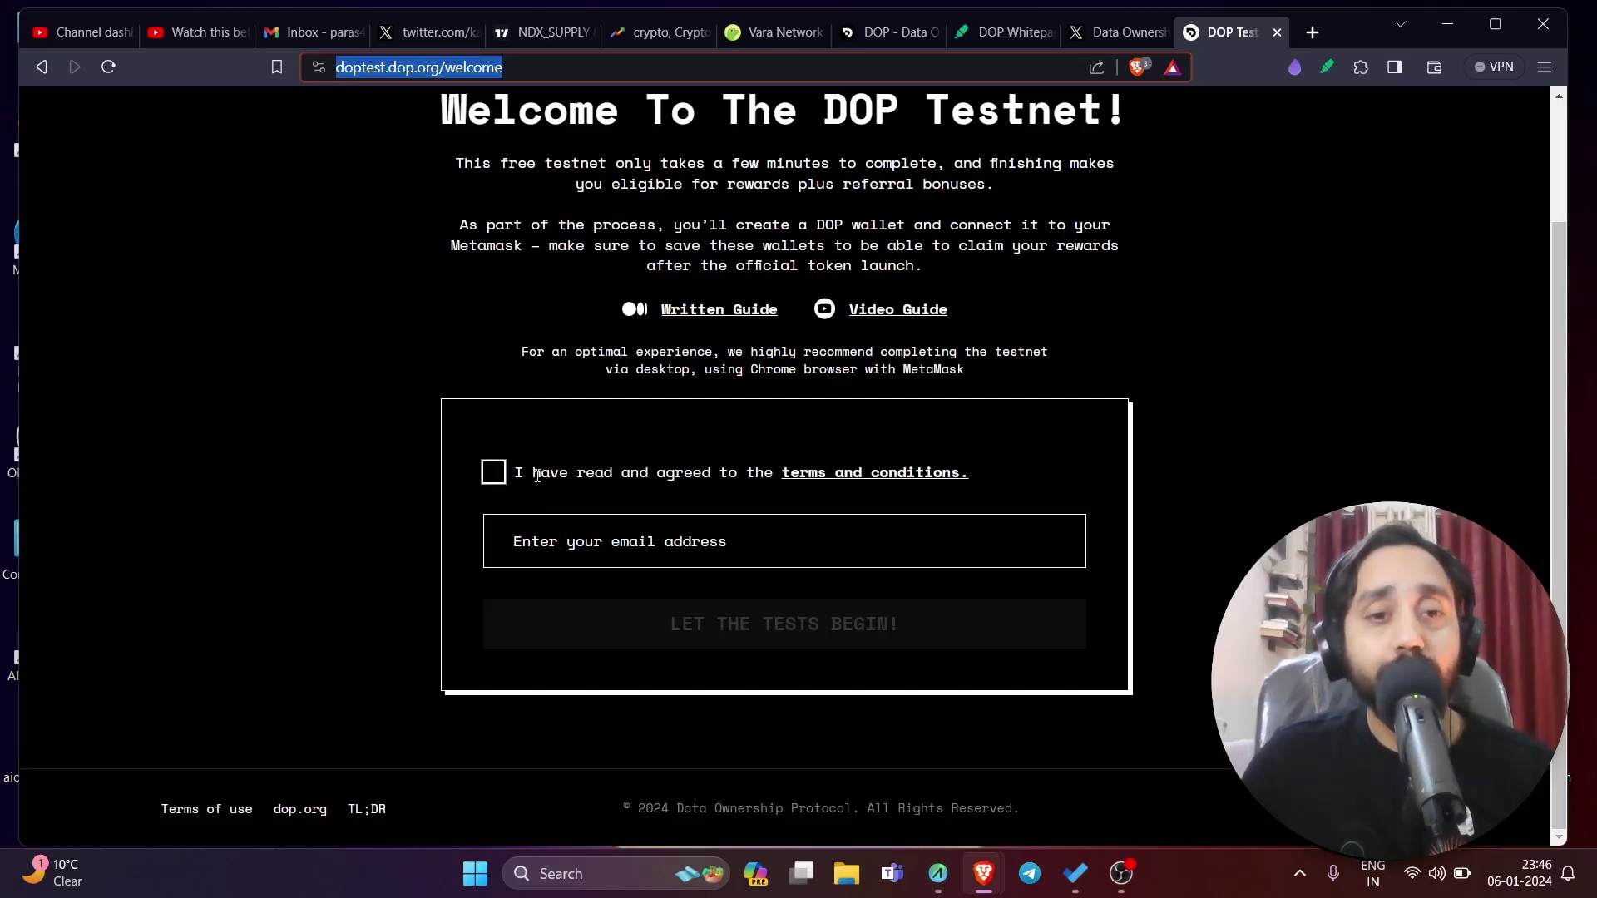
left_click(501, 484)
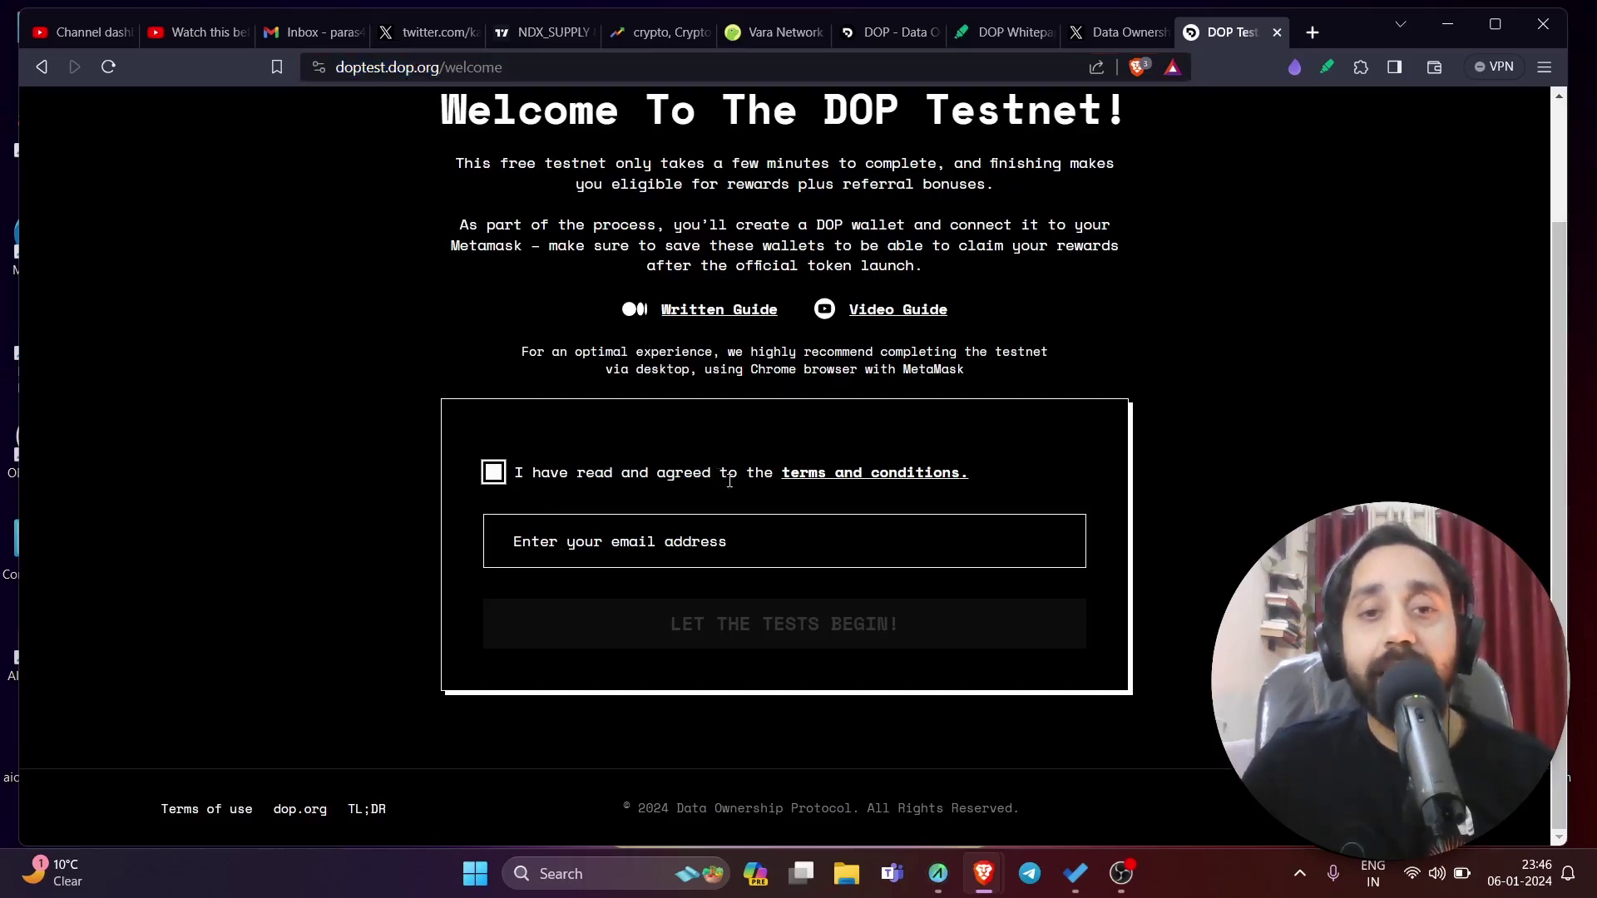
left_click(744, 547)
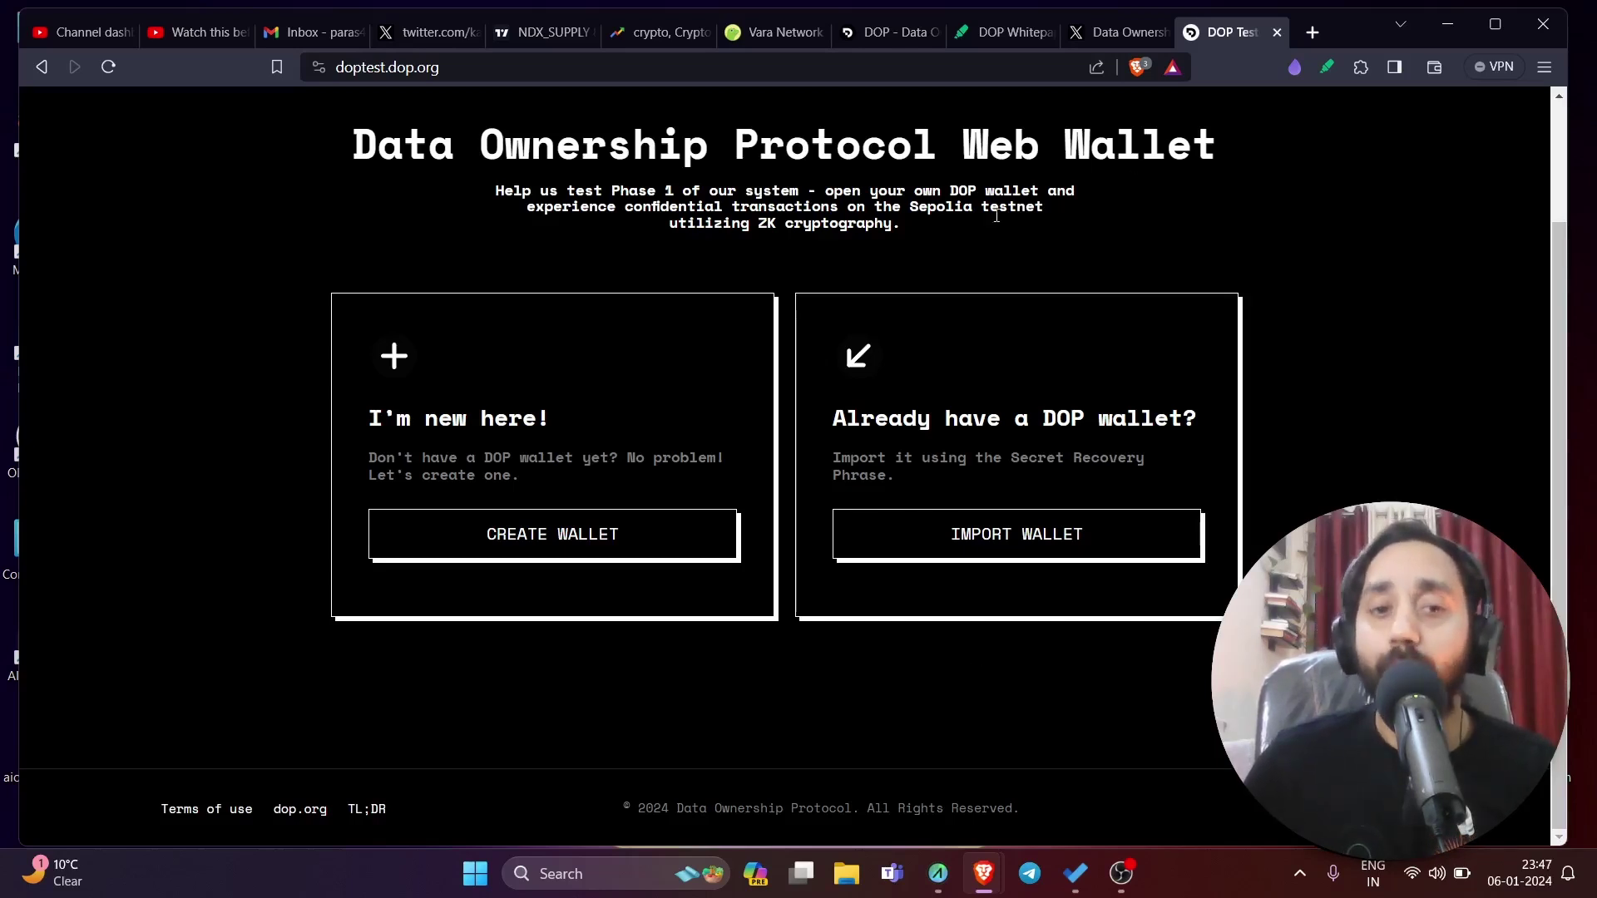
left_click(560, 555)
left_click(708, 420)
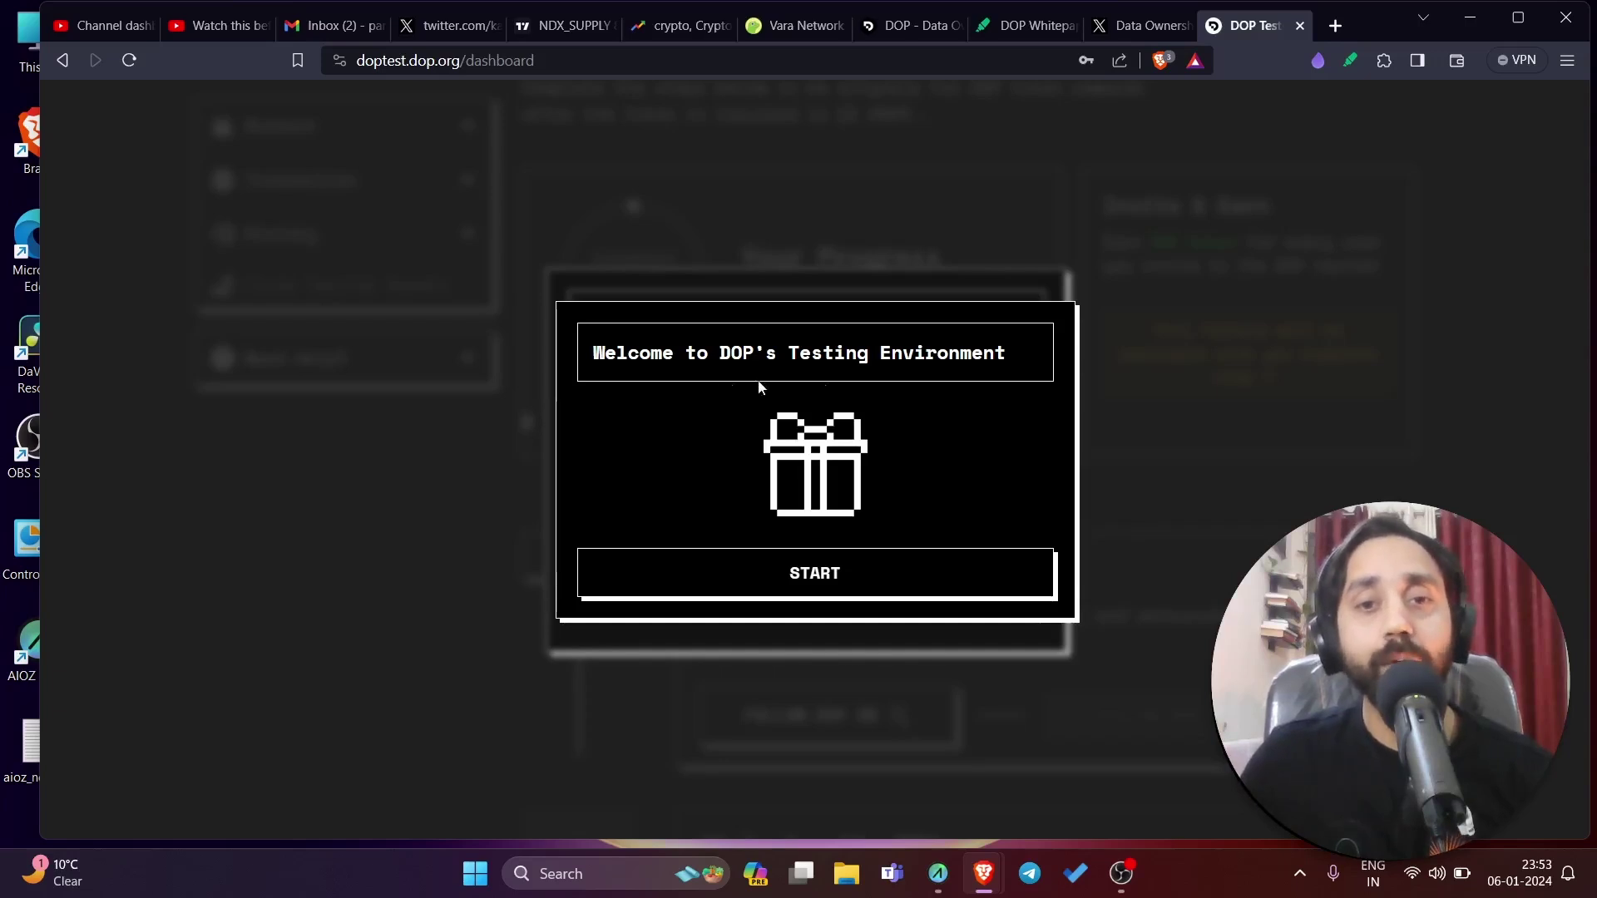
Step: Unlock MetaMask with its password and connect Account 1 to doptest.dop.org
left_click(888, 571)
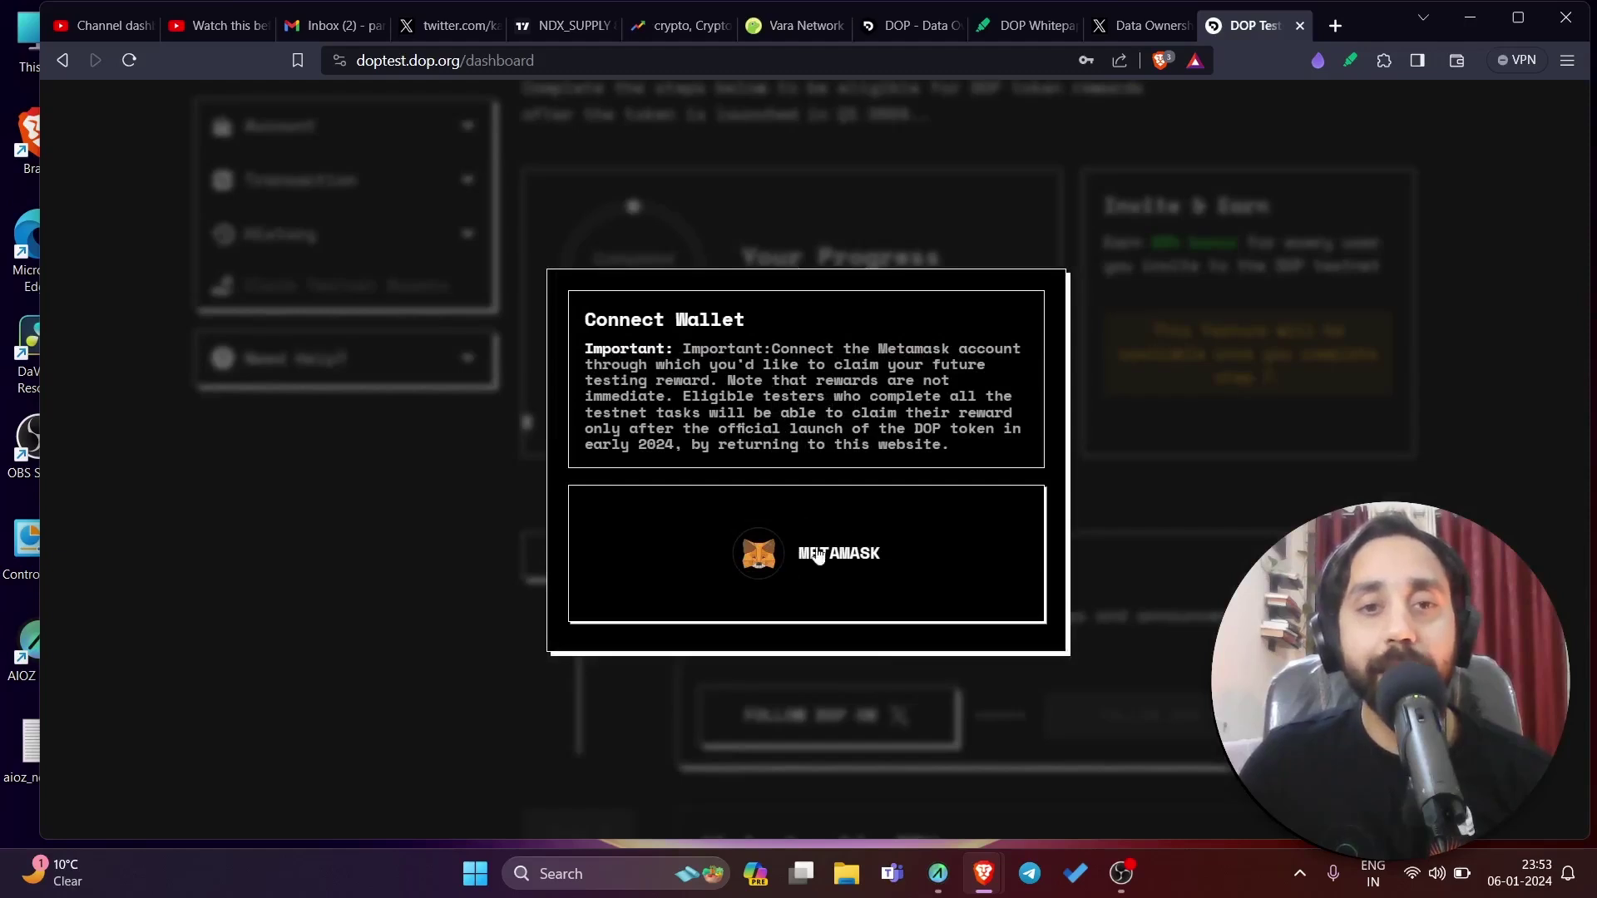
left_click(857, 545)
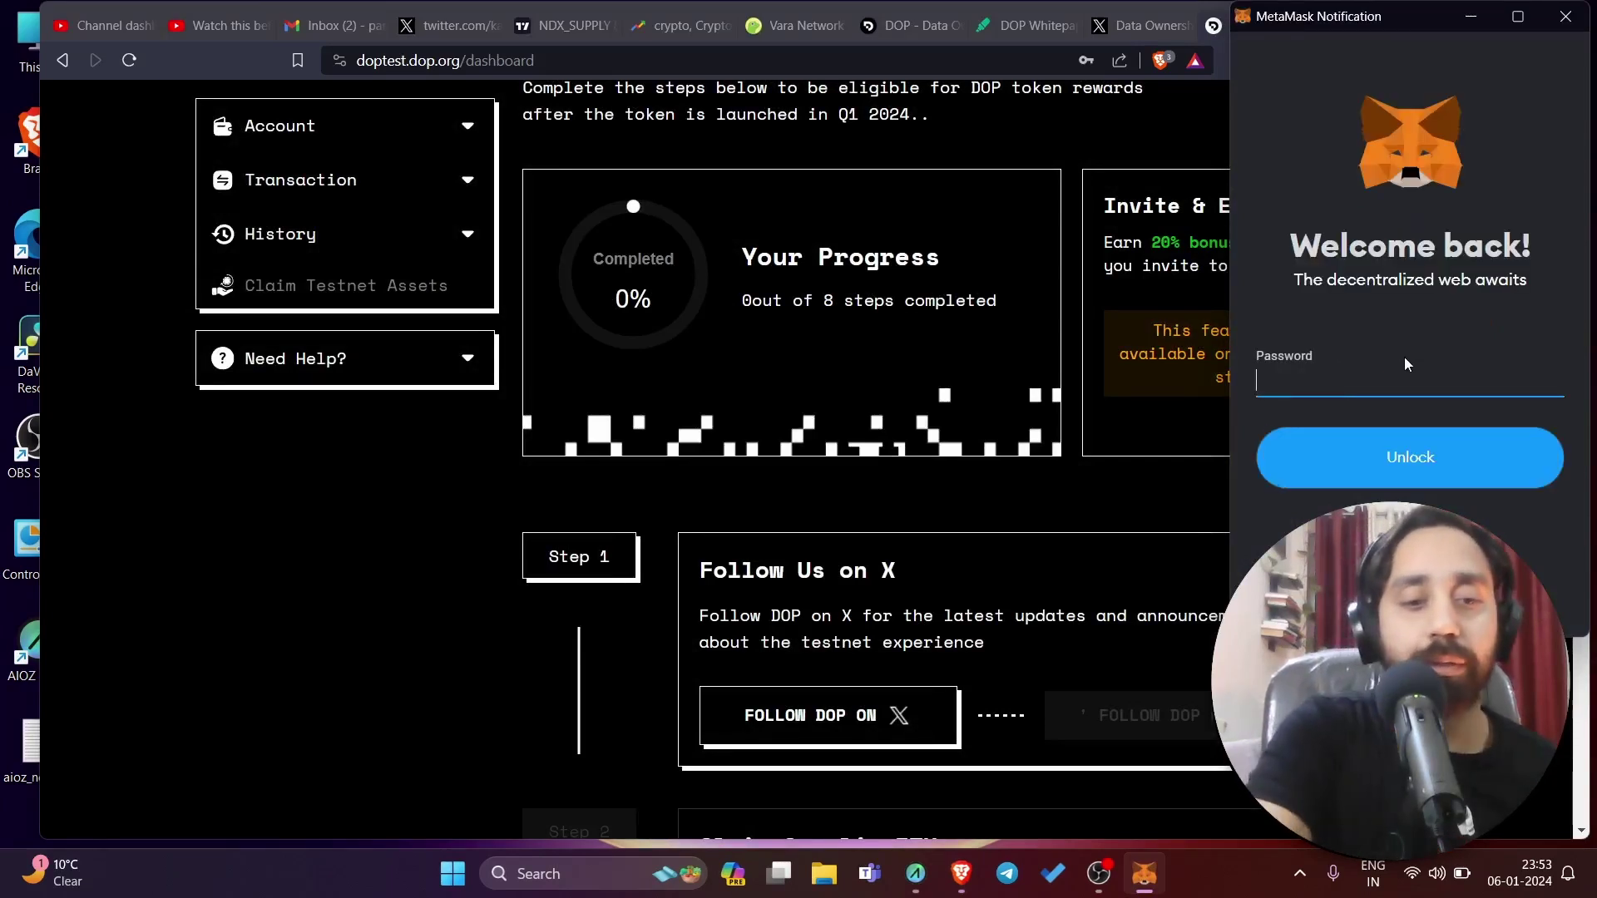
type("••••••")
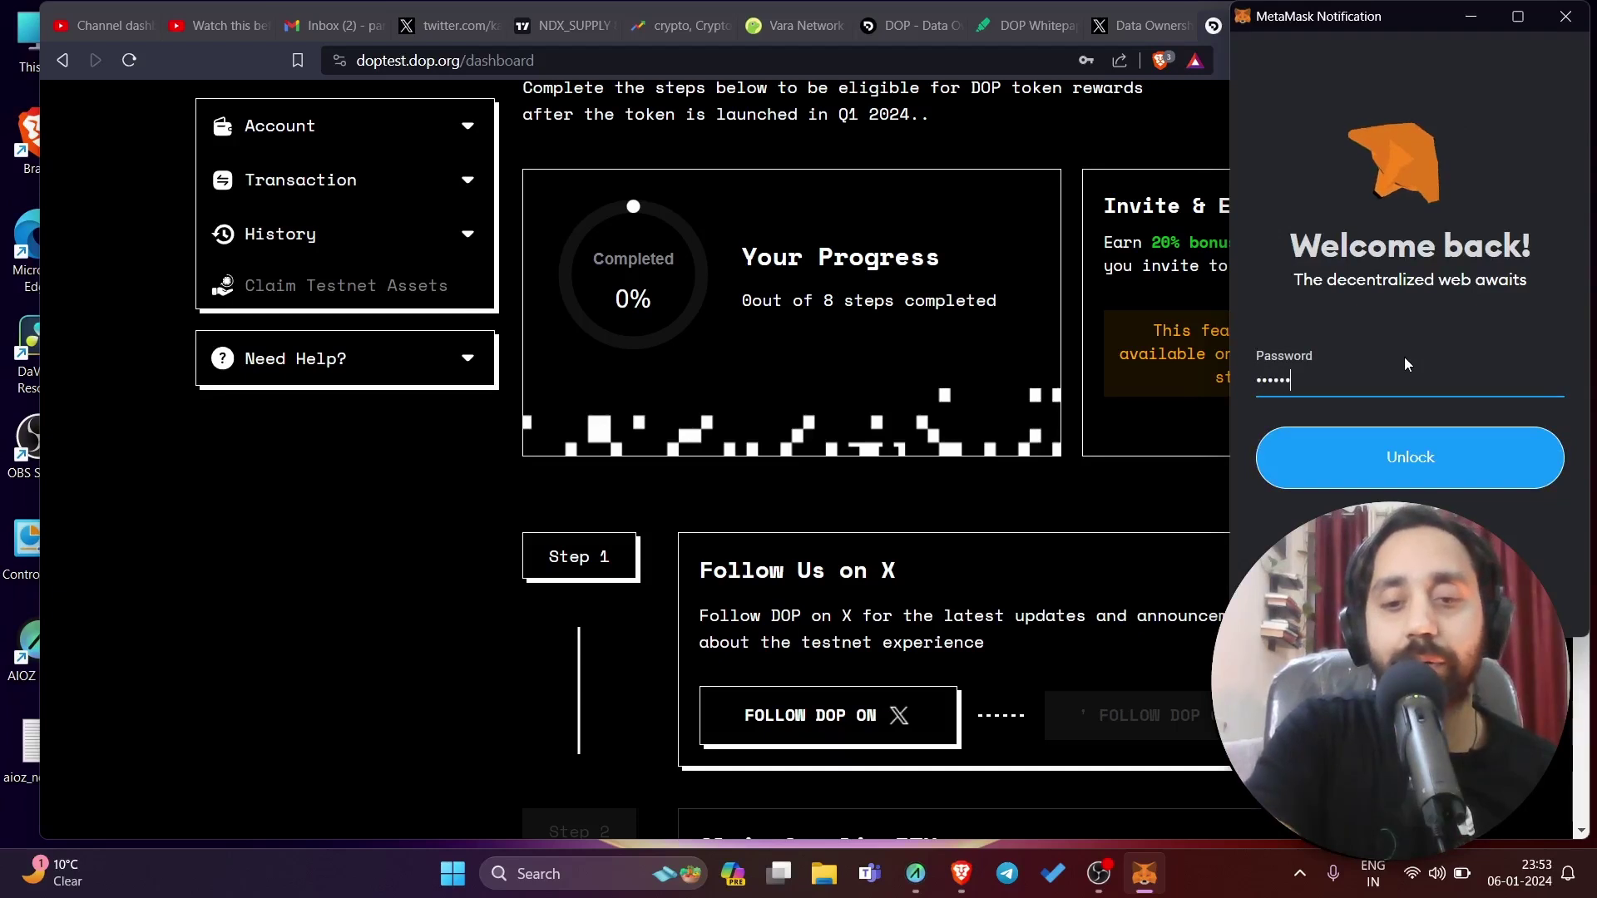
key("Return")
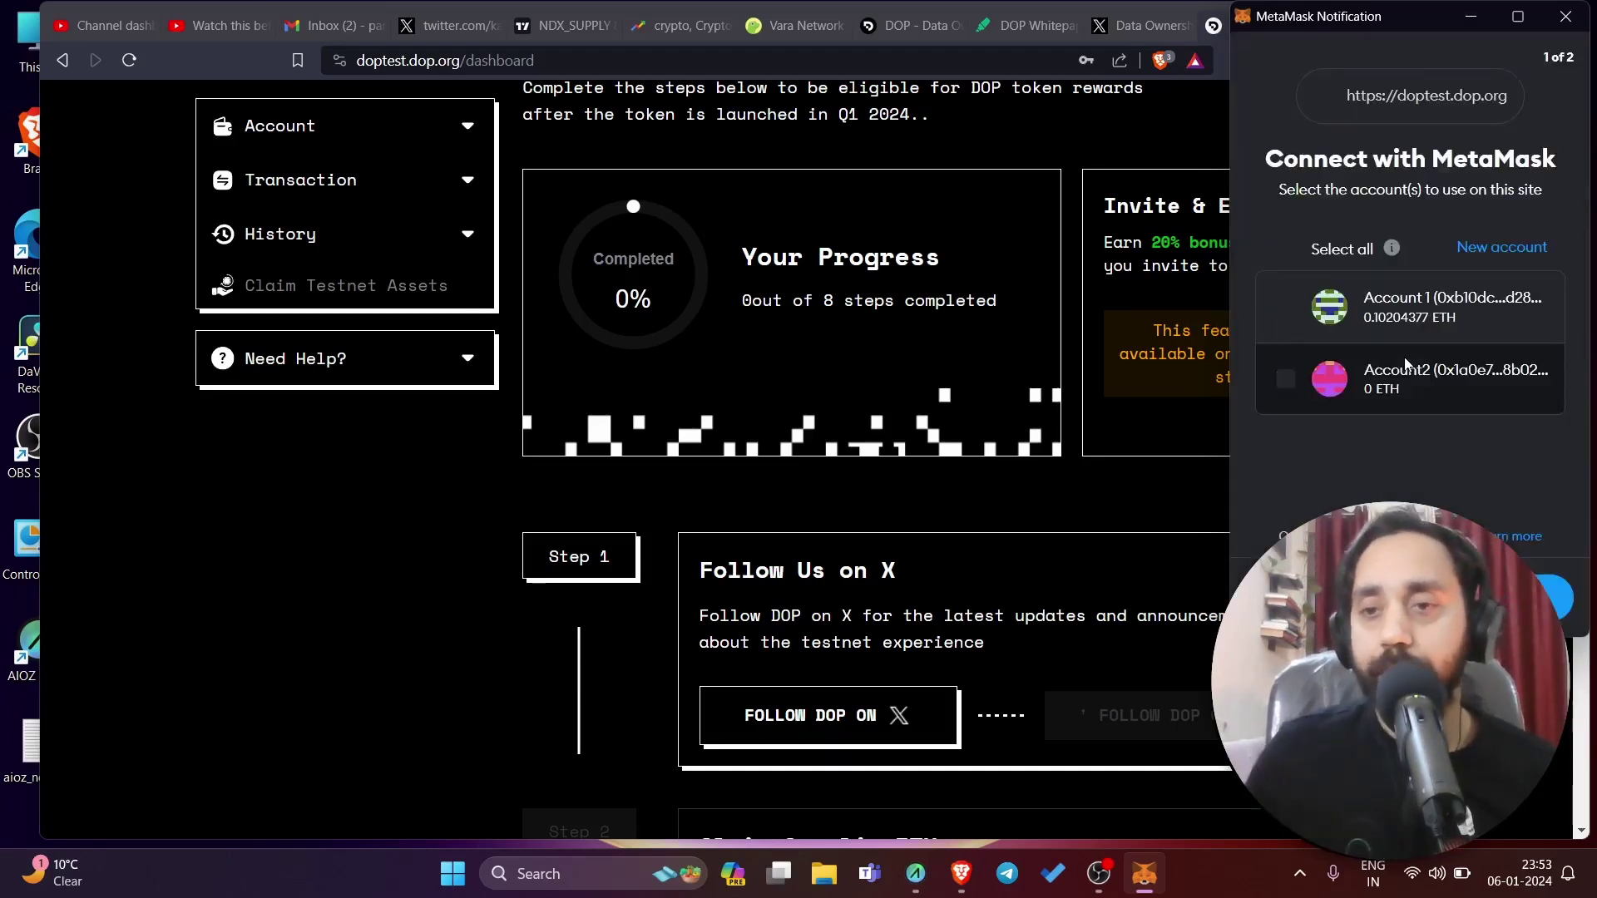
key("Return")
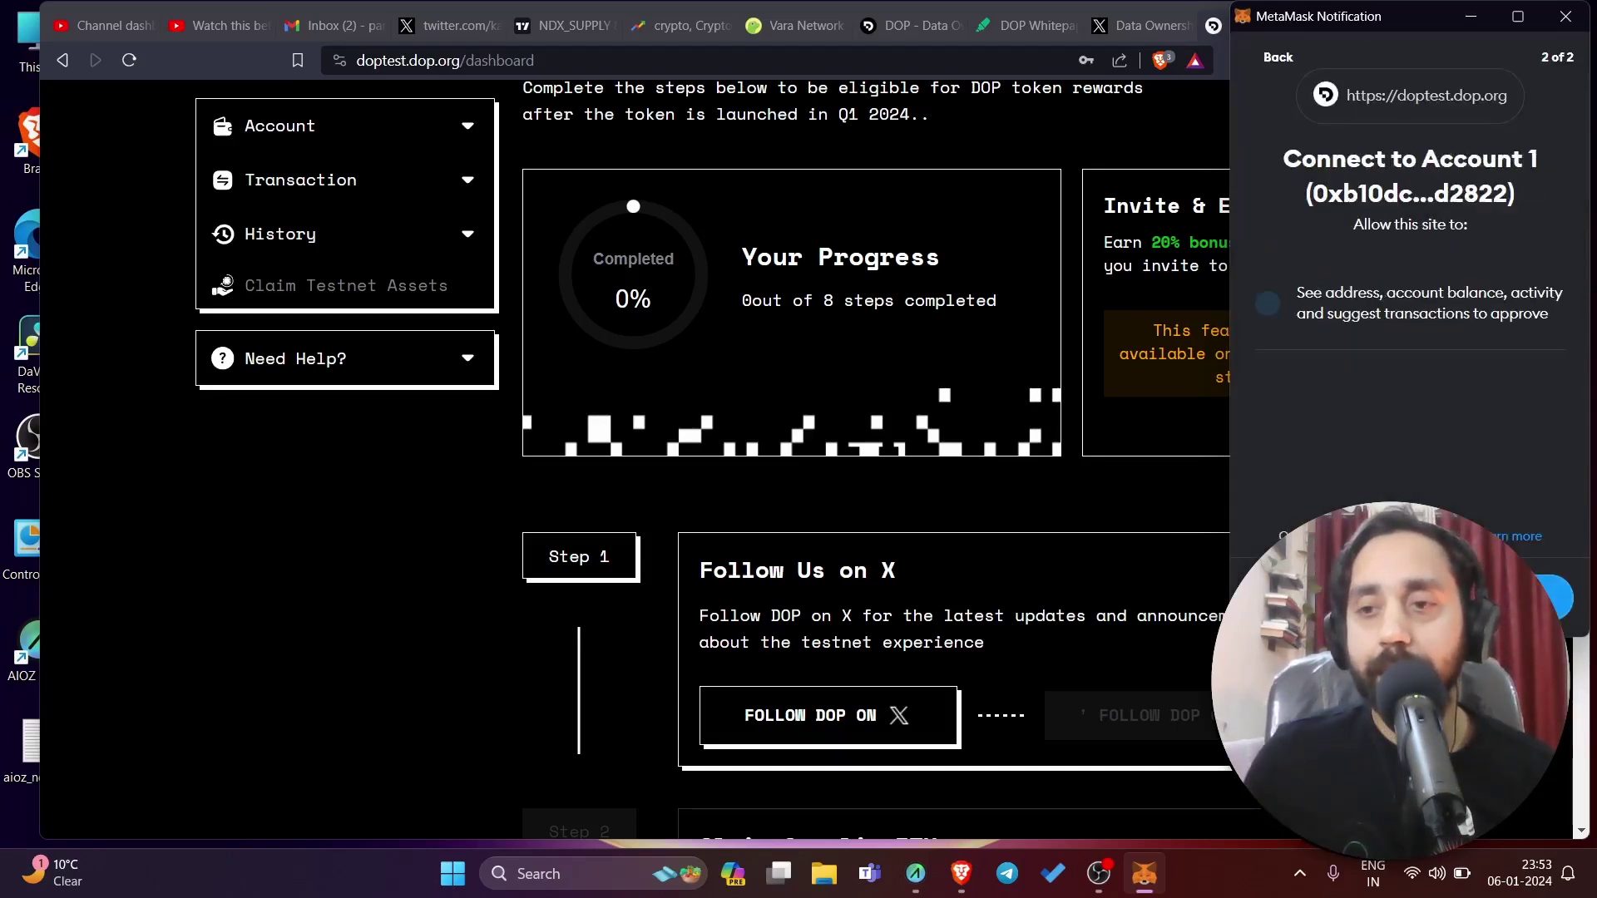
key("Return")
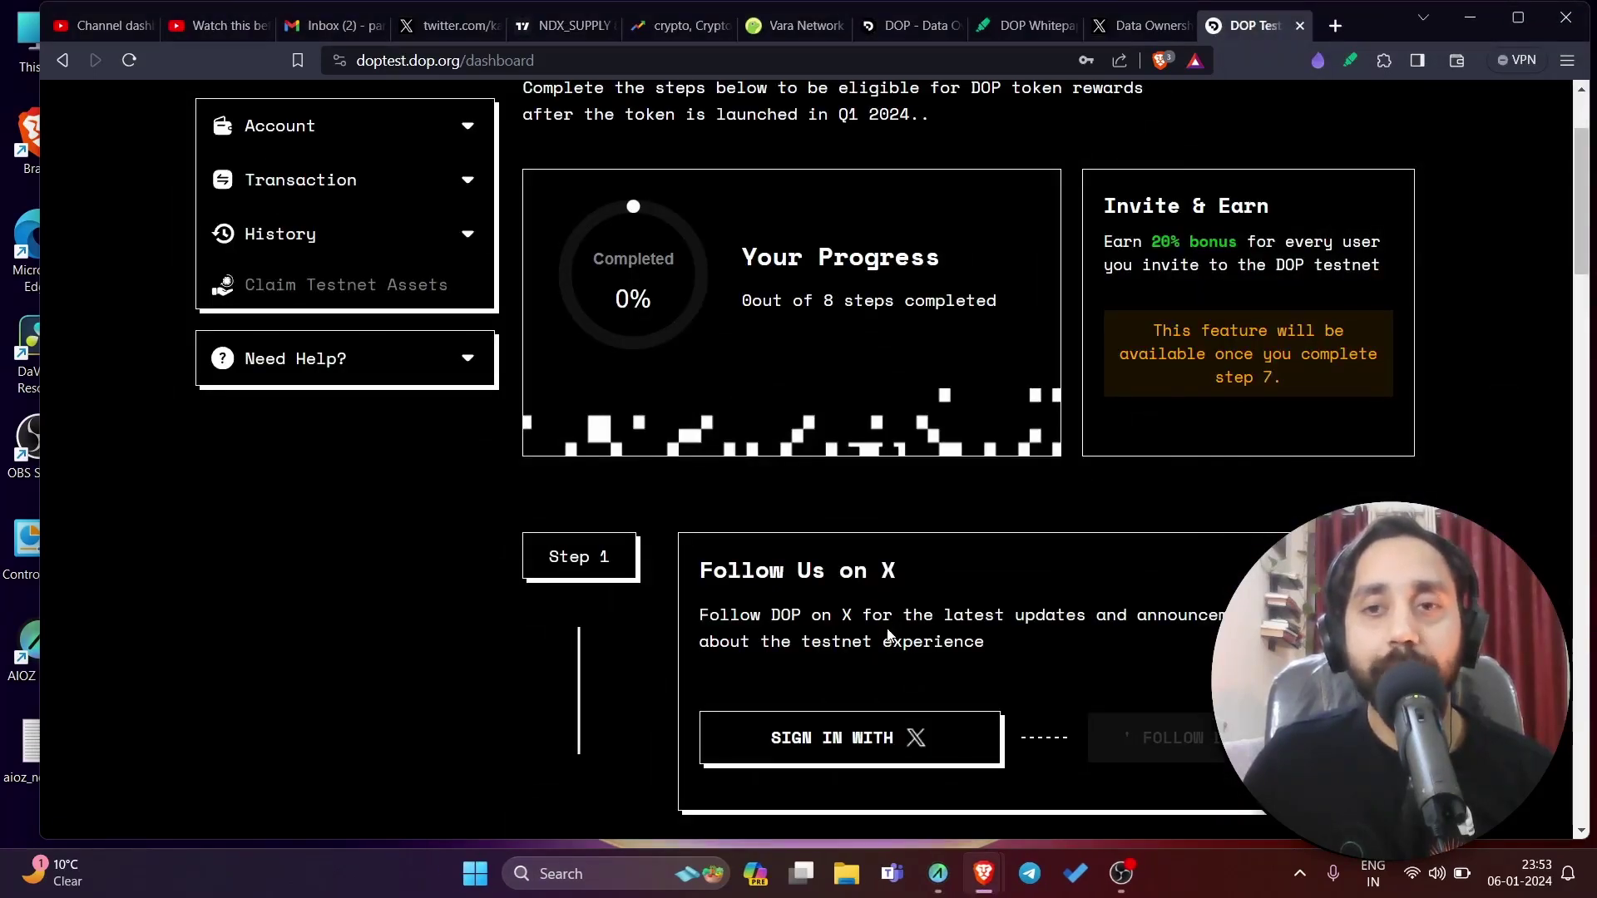
Step: Scroll through the dashboard and highlight the feedback paragraph
scroll(469, 182, "up", 3)
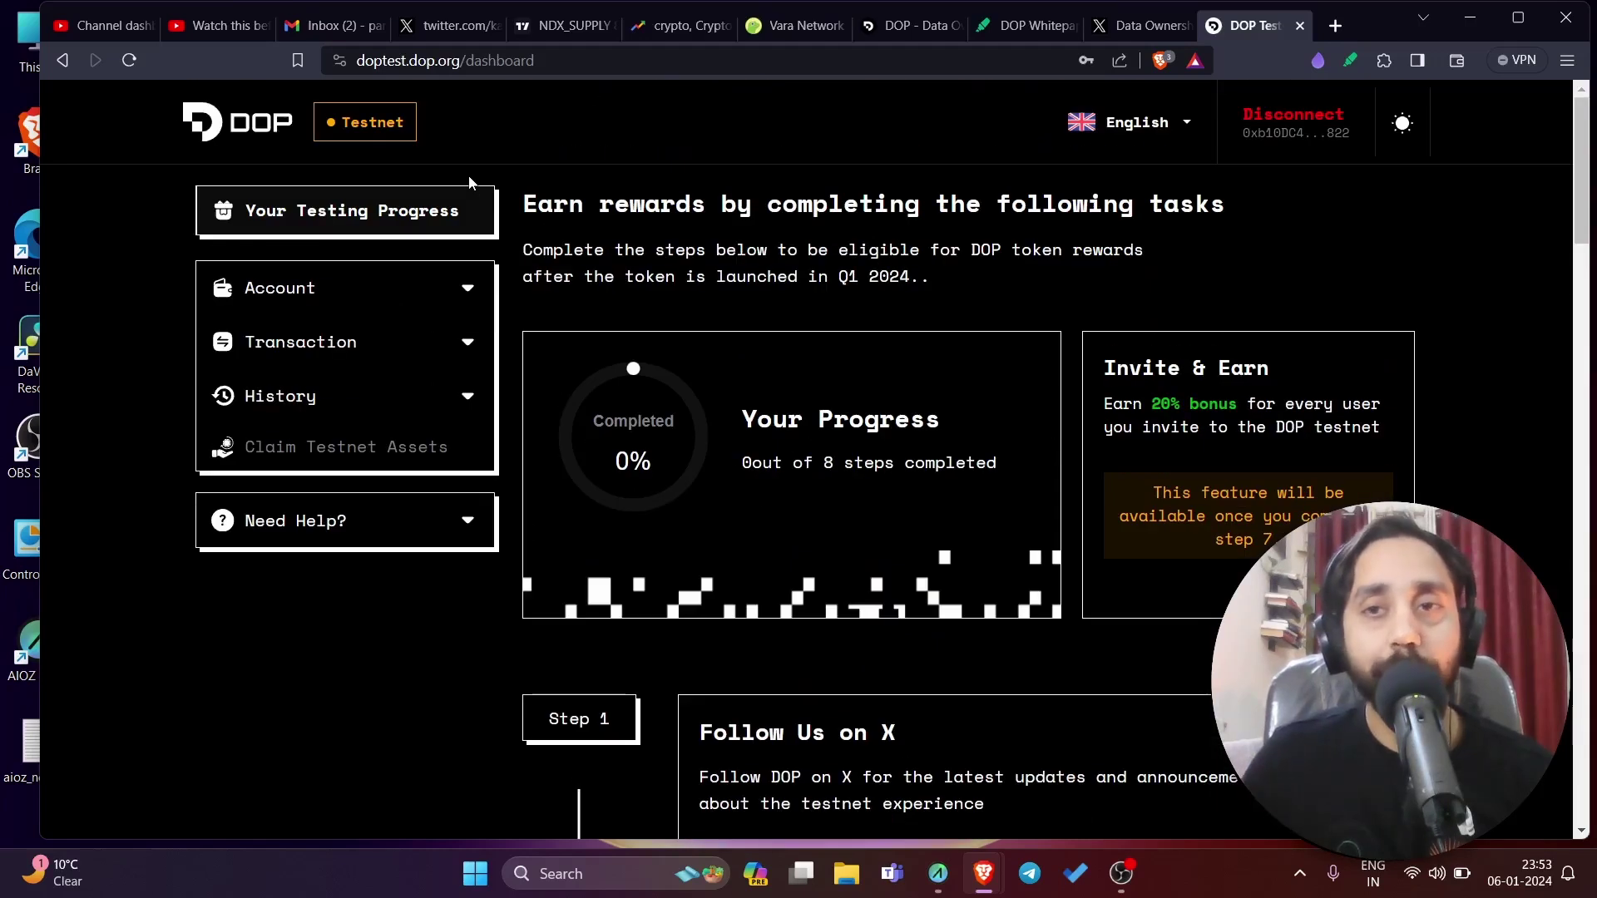
scroll(467, 174, "down", 8)
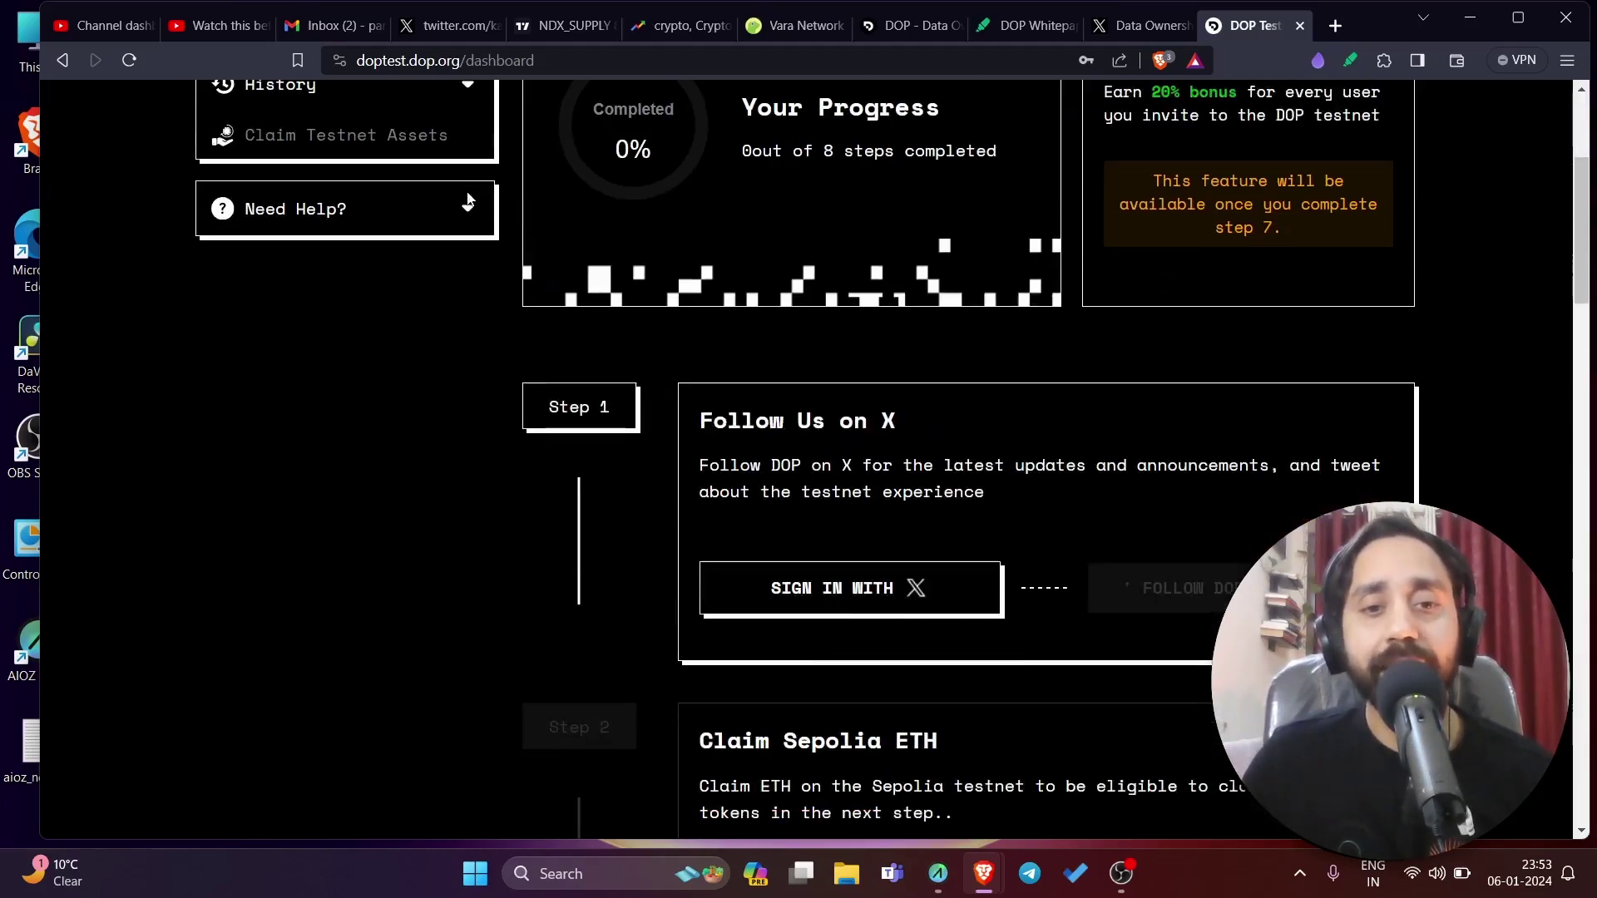
scroll(591, 363, "down", 12)
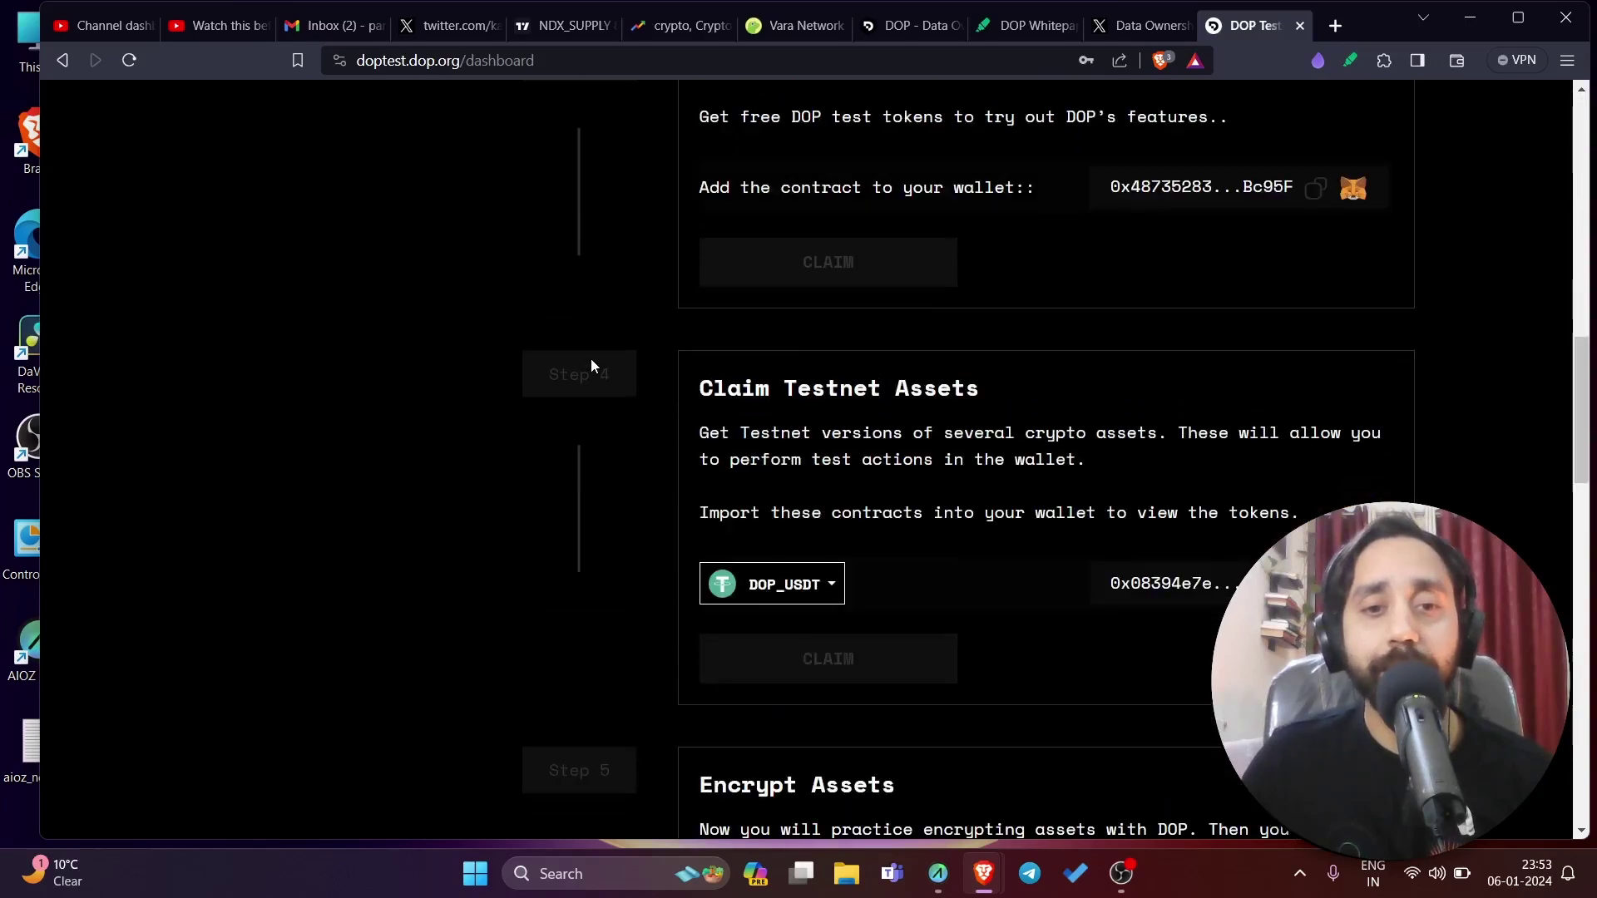
scroll(592, 369, "down", 9)
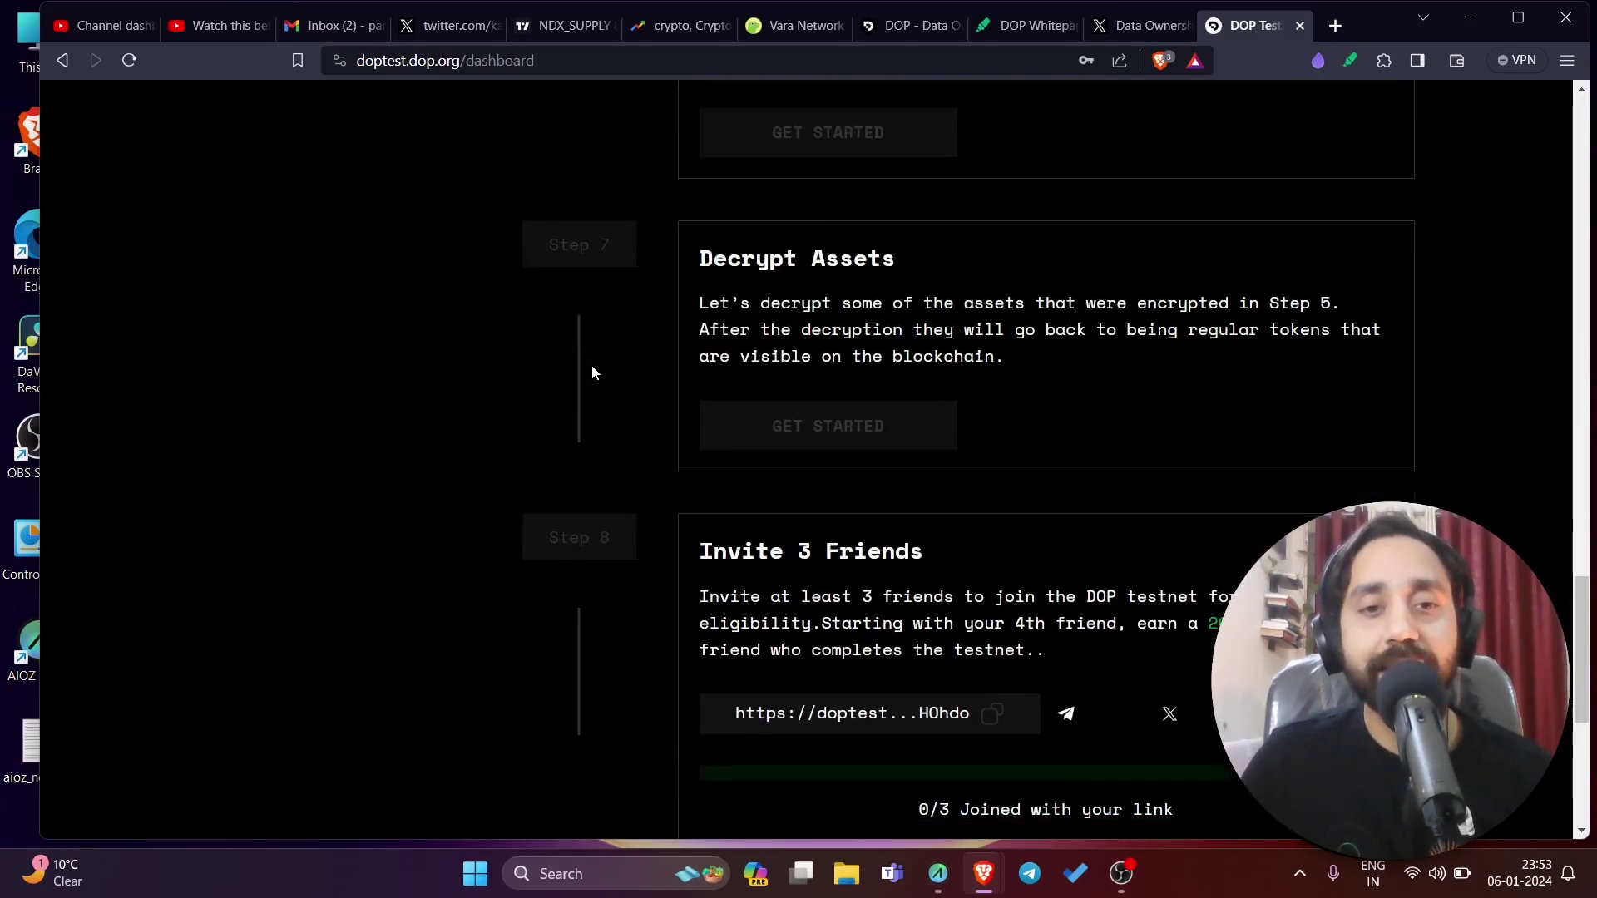
scroll(680, 424, "down", 4)
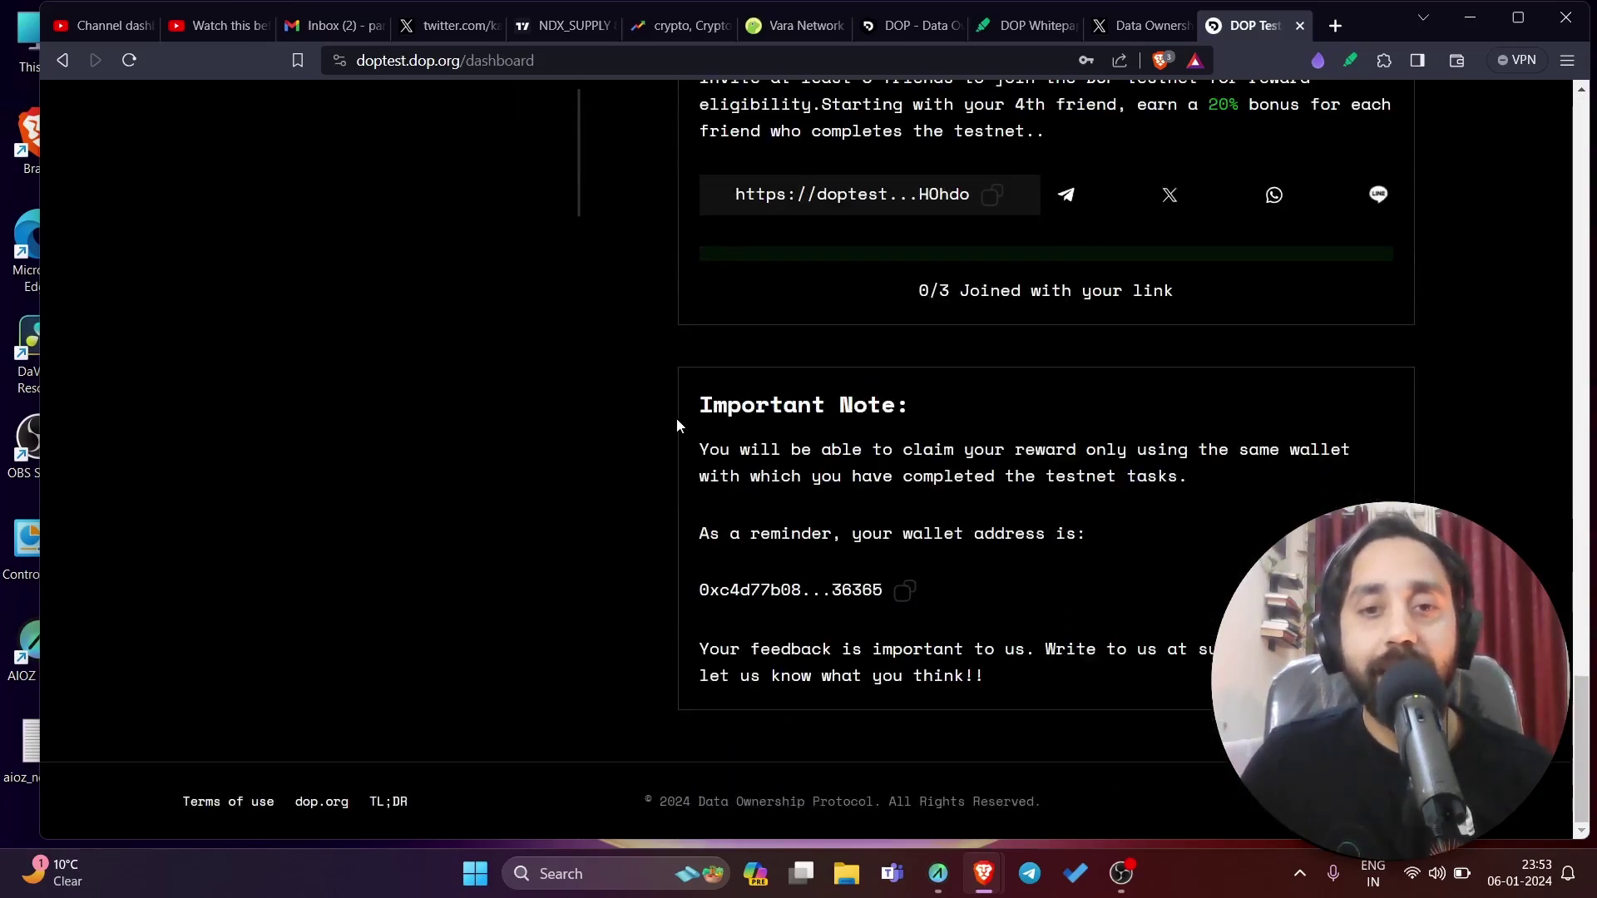
left_click_drag(708, 655, 984, 676)
left_click(984, 676)
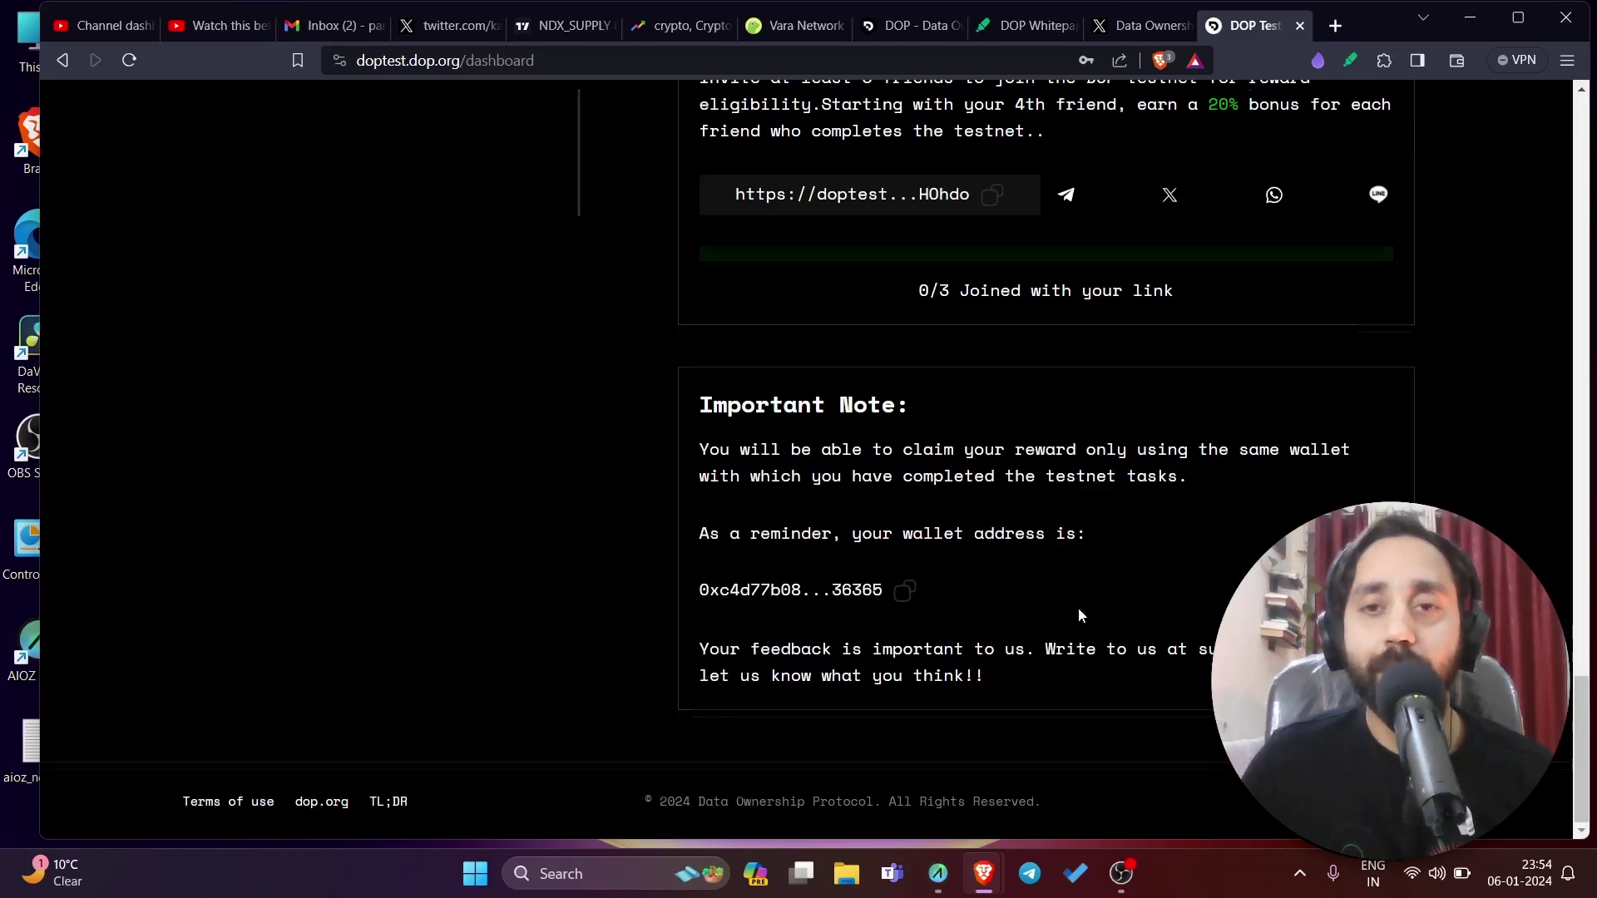
scroll(1078, 607, "up", 20)
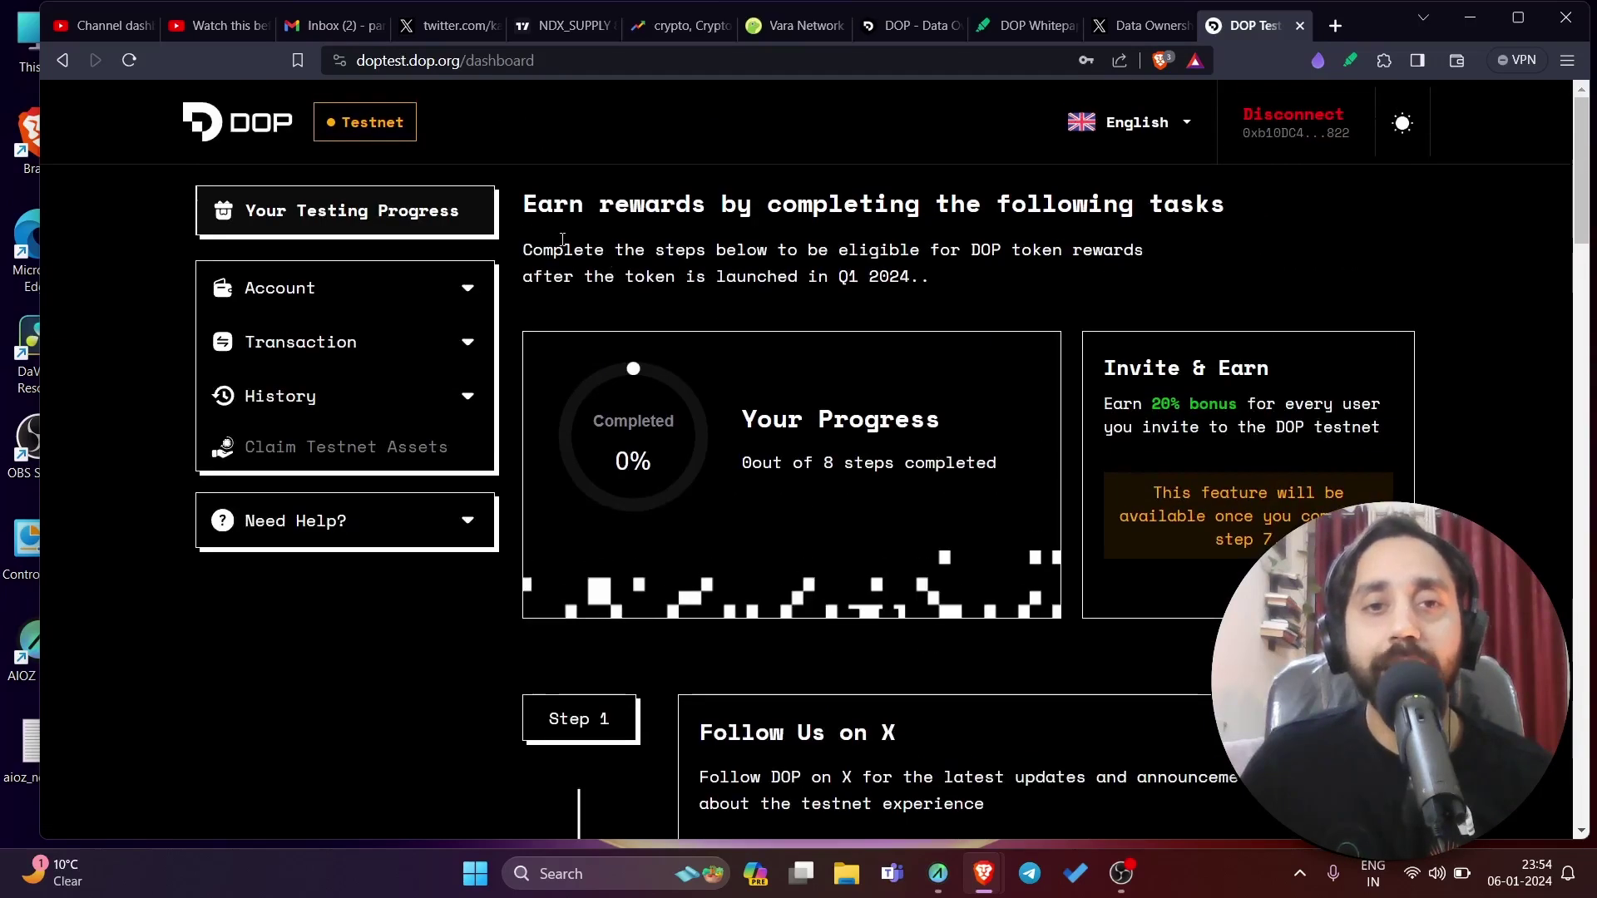
Step: Highlight the rewards heading, the DOP token rewards paragraph and the Q1 2024 launch date
left_click_drag(523, 204, 1243, 162)
left_click(620, 249)
left_click_drag(619, 248, 994, 270)
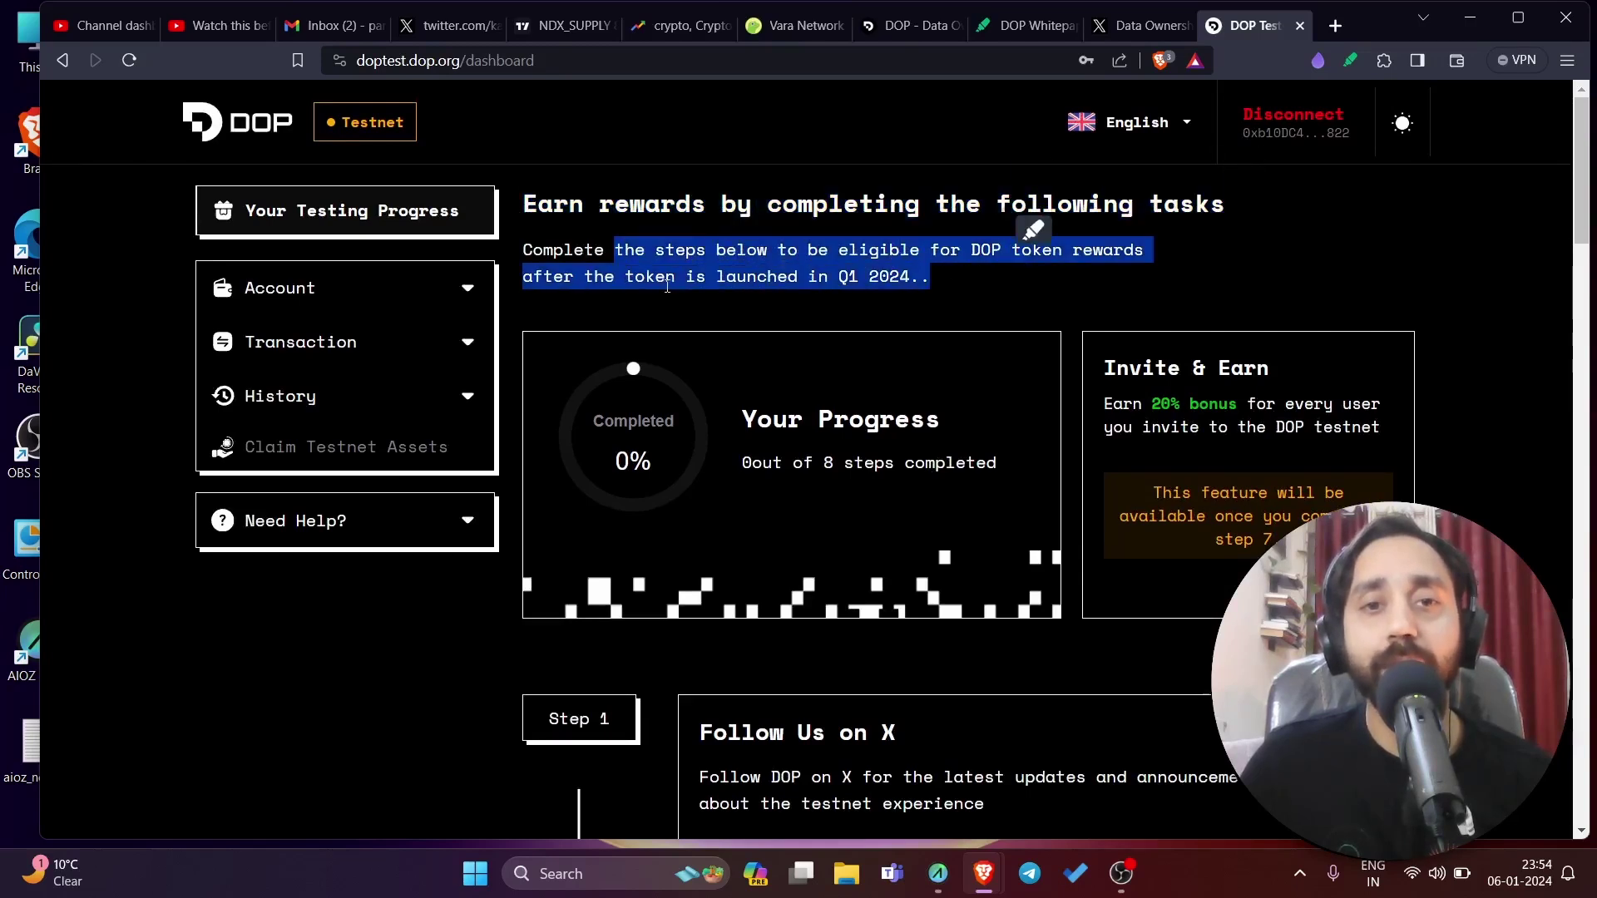
left_click(840, 279)
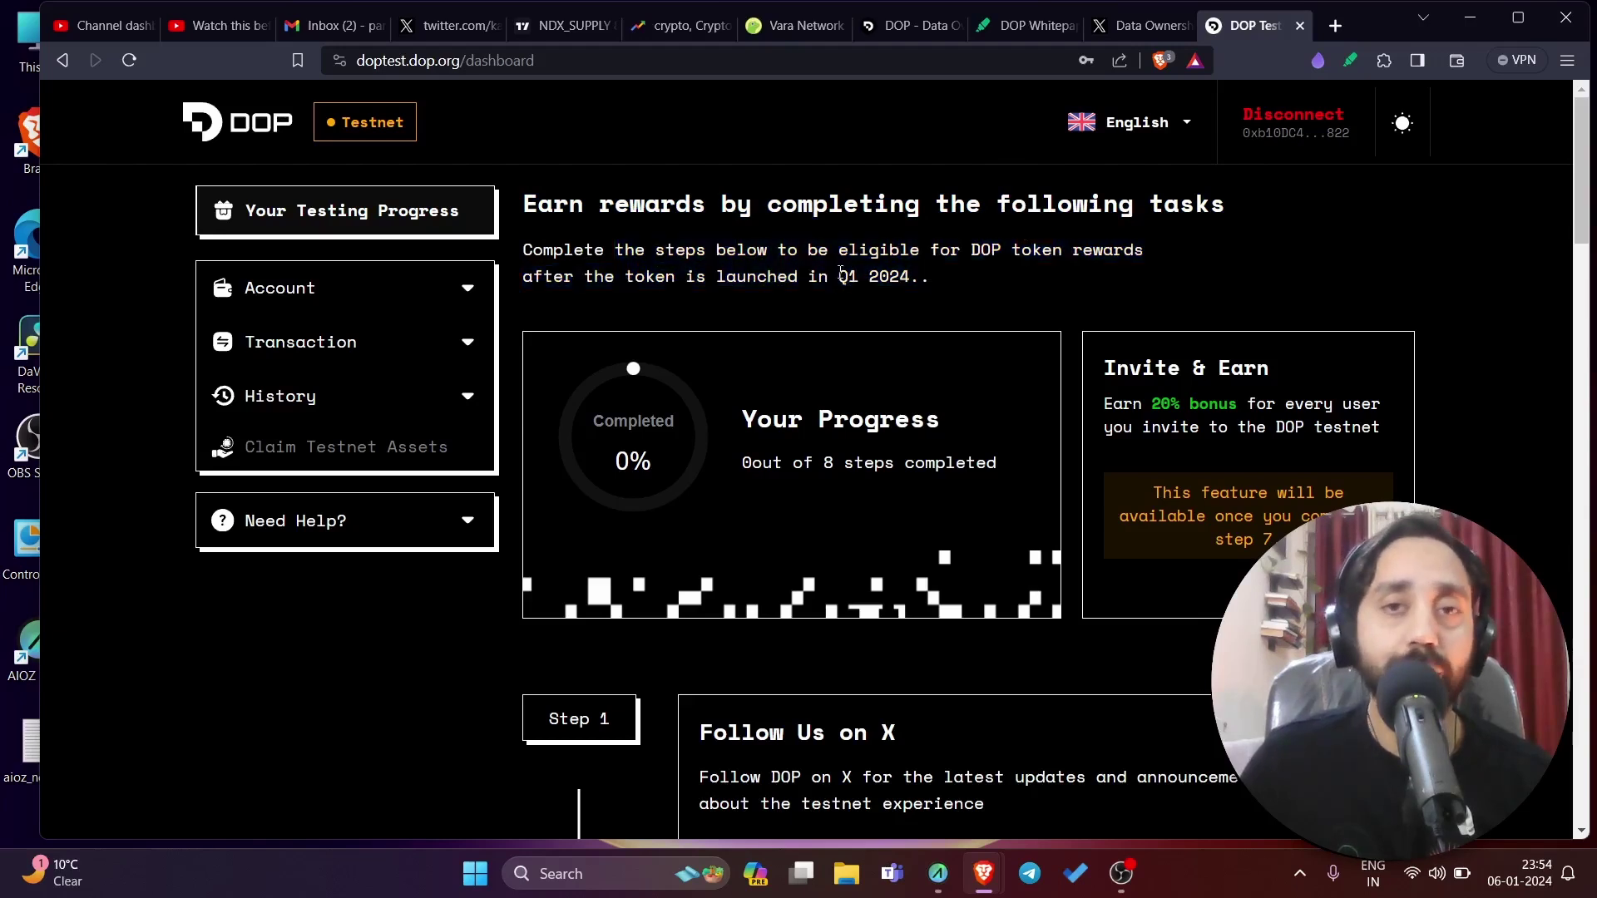
left_click_drag(841, 275, 915, 276)
left_click(1139, 26)
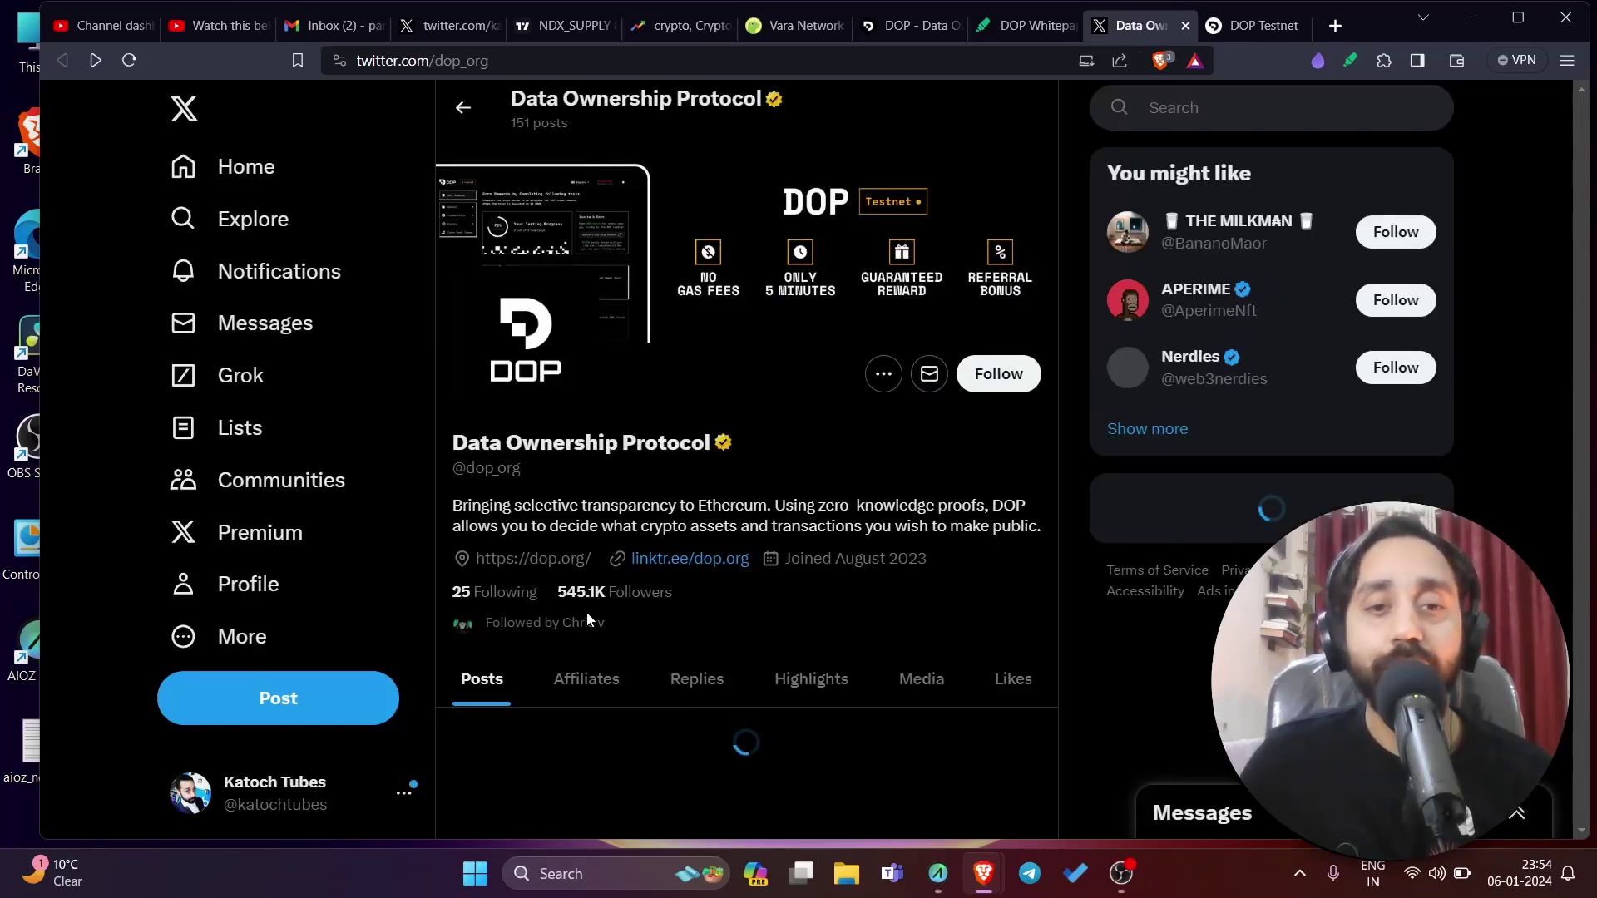
Step: Browse DOP's X posts, then return to the dashboard's Step 1, 'Follow Us on X'
scroll(685, 607, "down", 5)
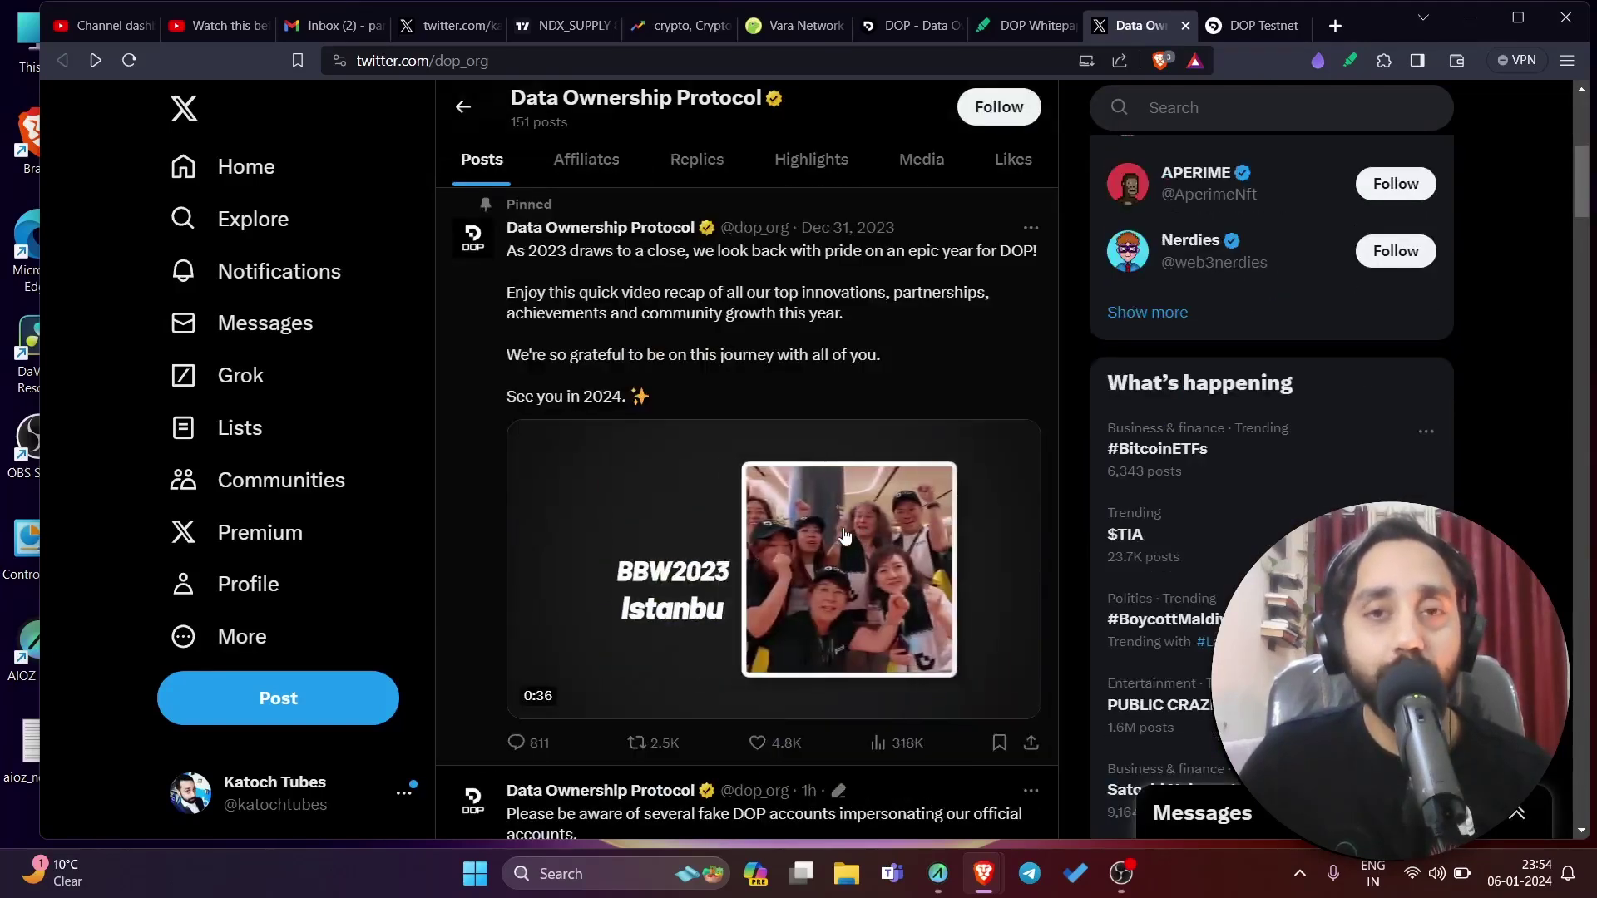
scroll(844, 535, "down", 3)
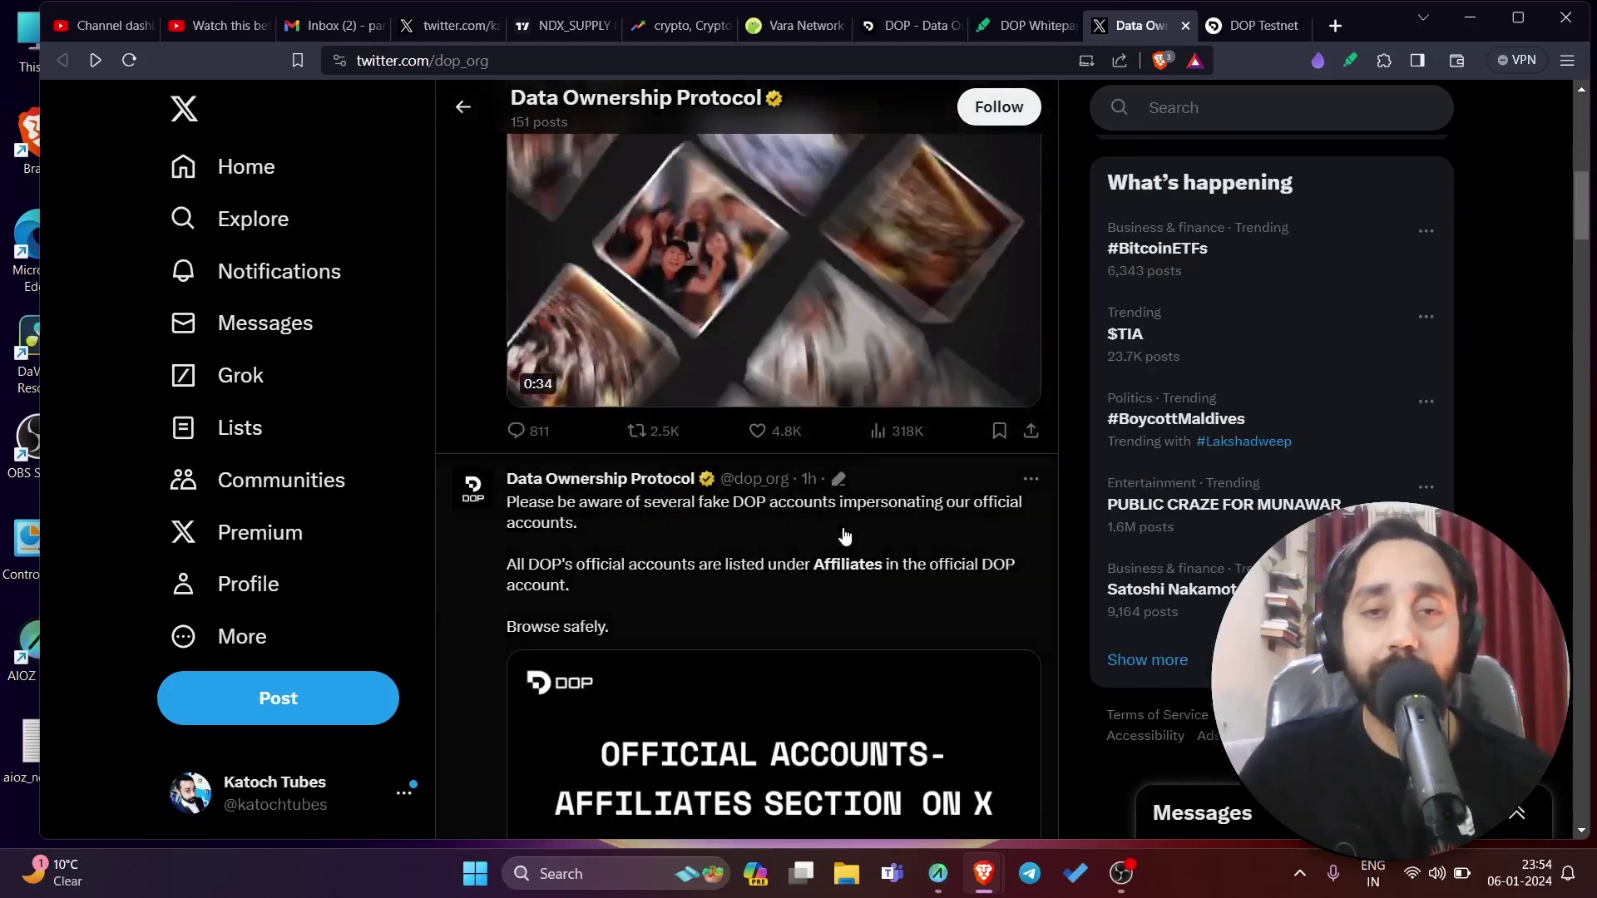
key("ctrl+Tab")
scroll(898, 574, "down", 3)
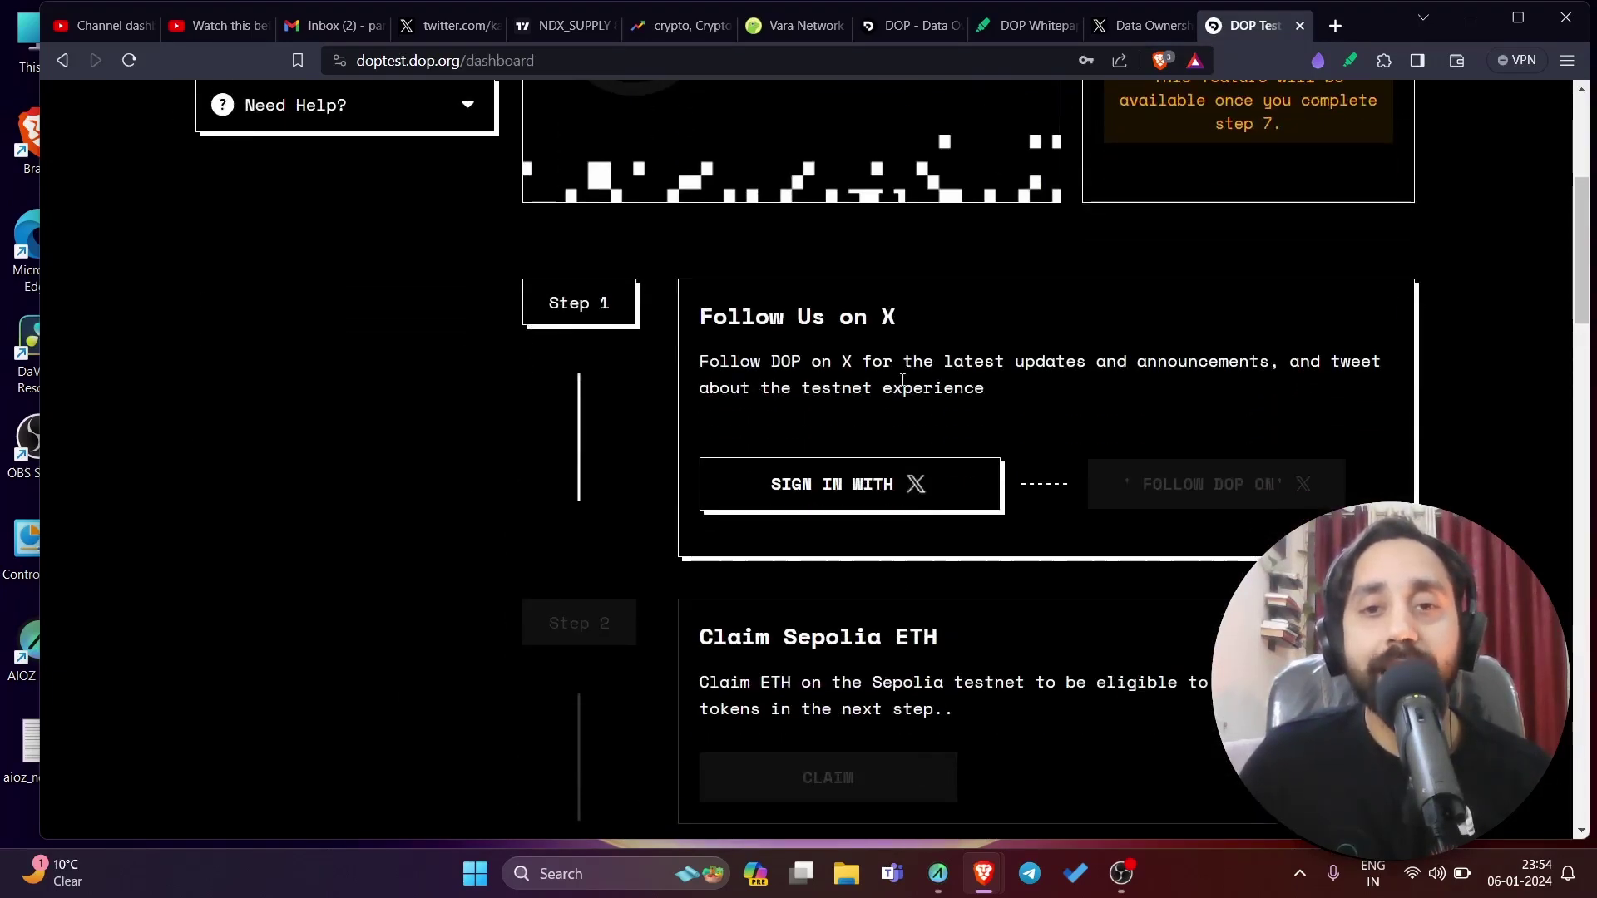
Step: Sign in with X, authorize the DOP app, and open DOP's X profile to follow it
left_click(886, 491)
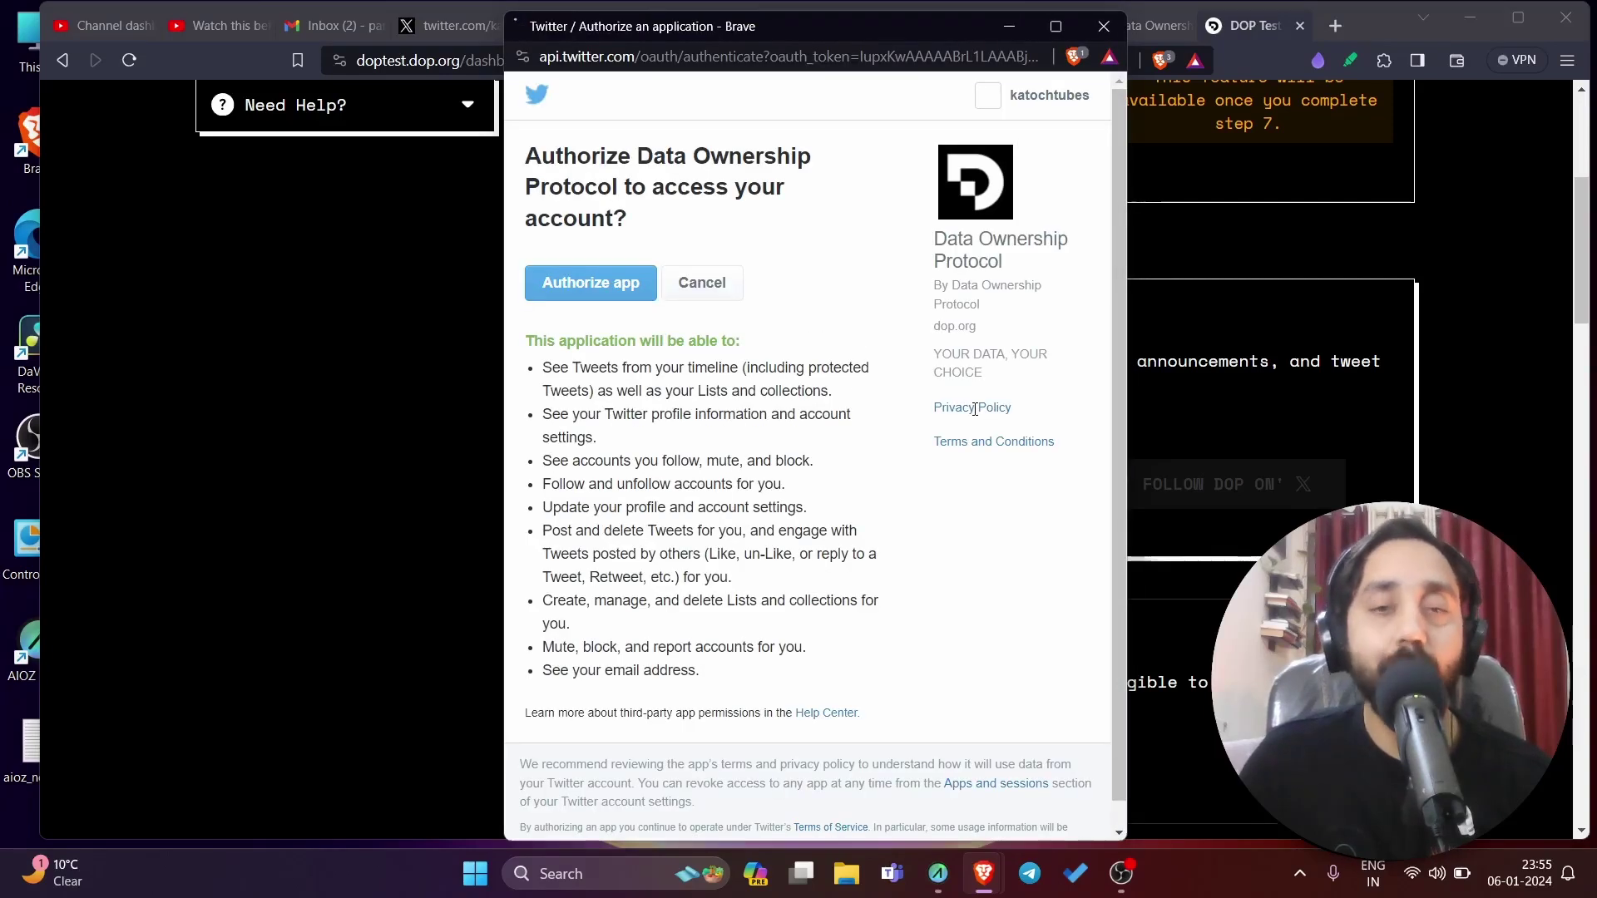
left_click(592, 287)
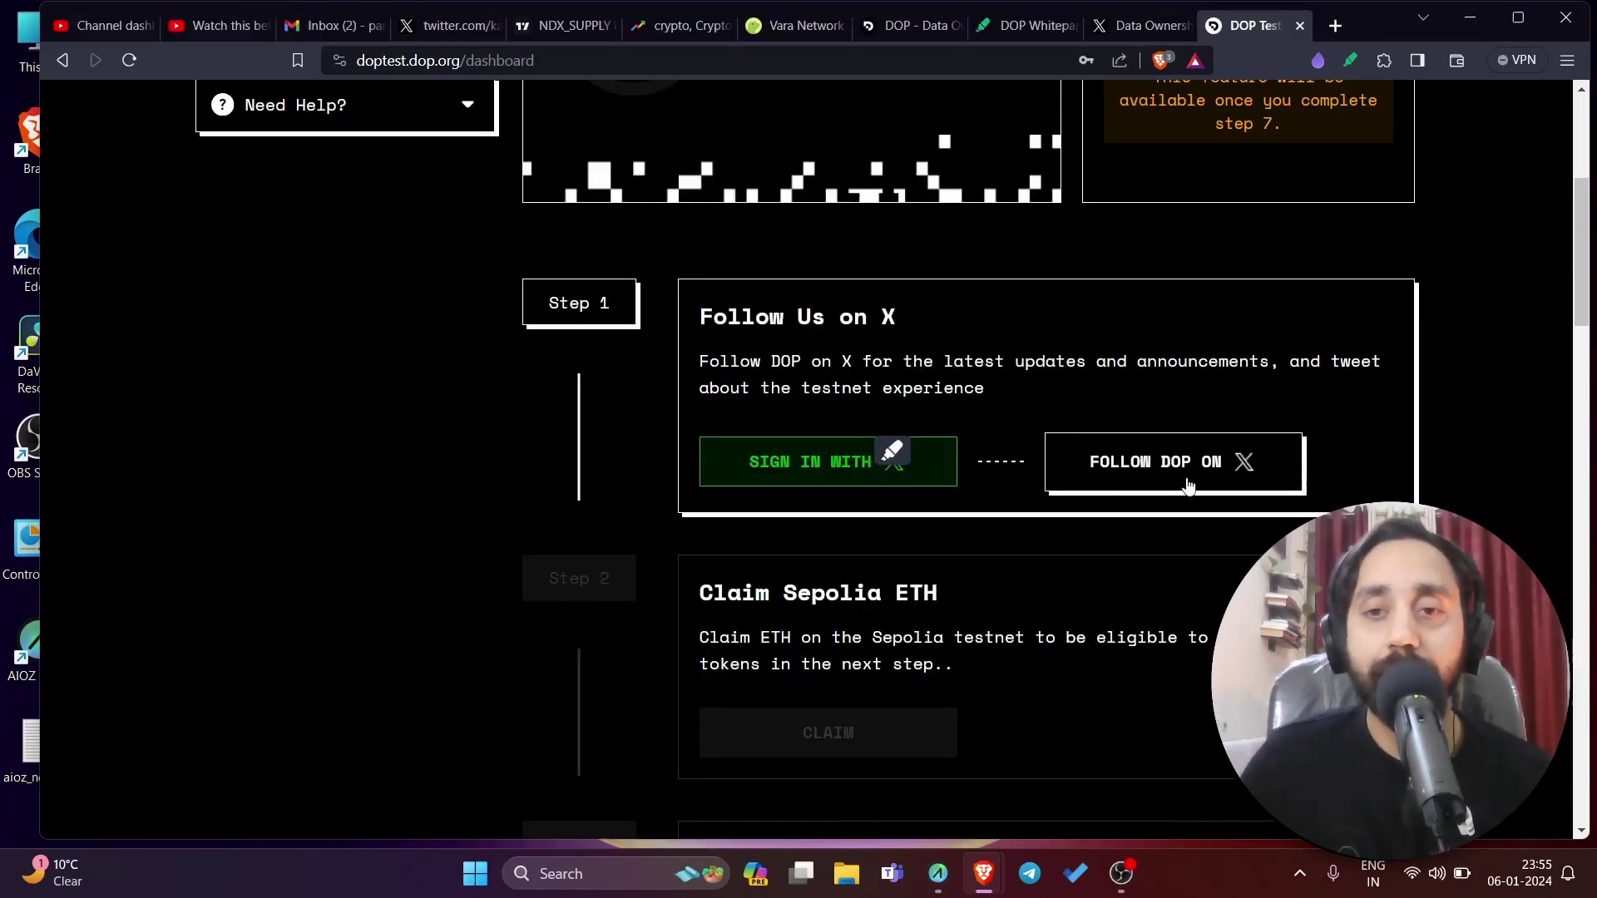
left_click(1187, 483)
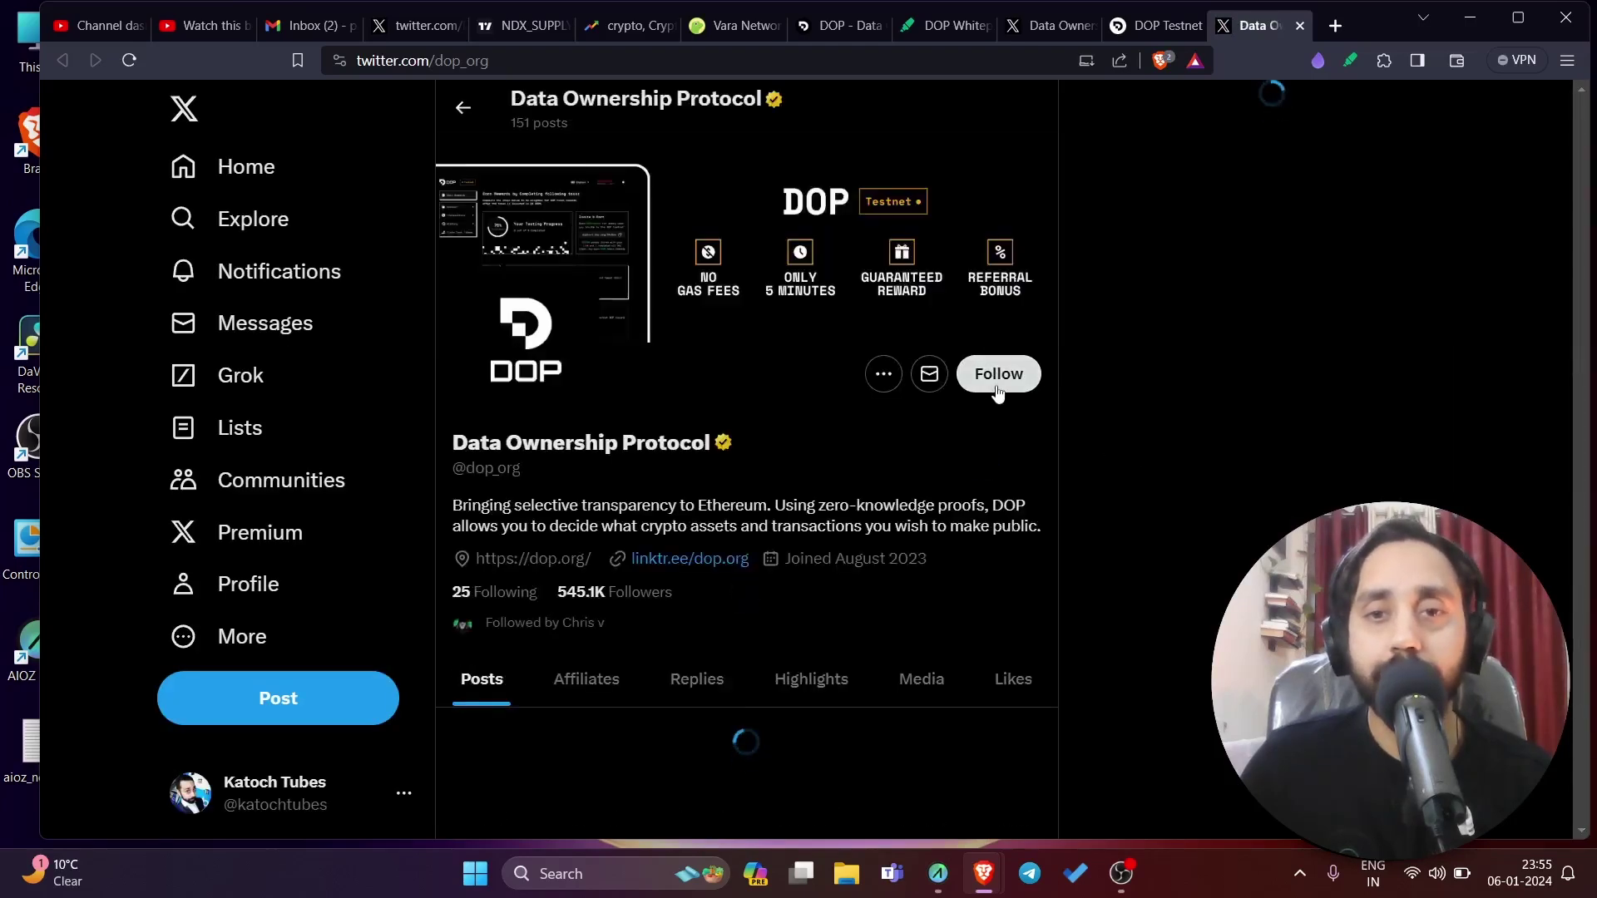
Step: Follow Data Ownership Protocol on X and return to the dashboard's follow confirmation dialog
left_click(998, 383)
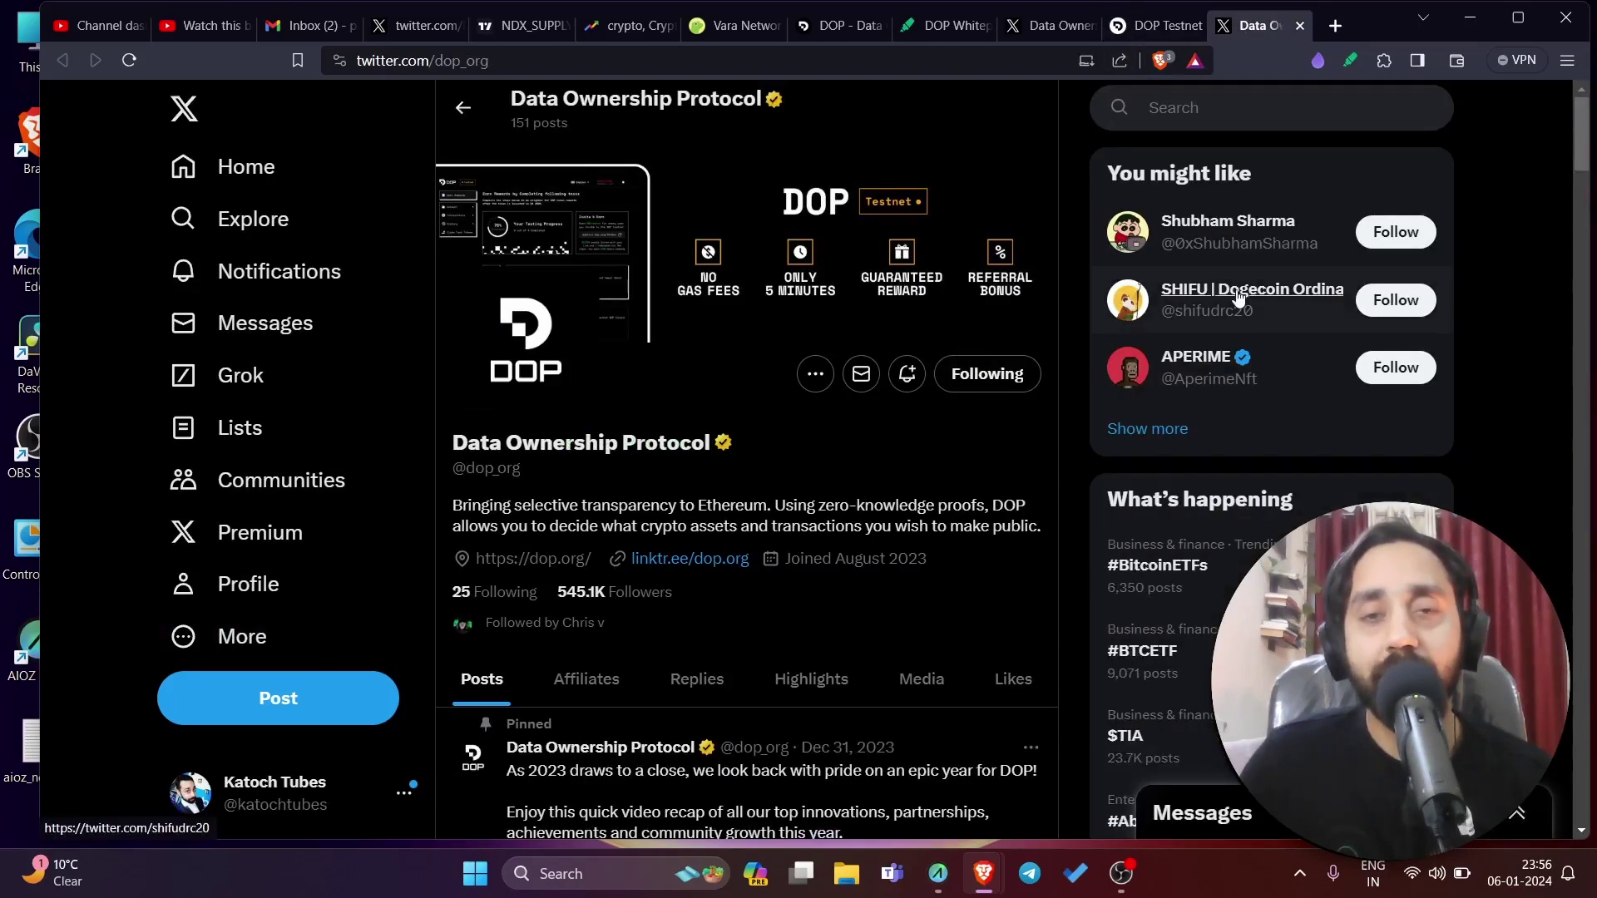
left_click(1157, 30)
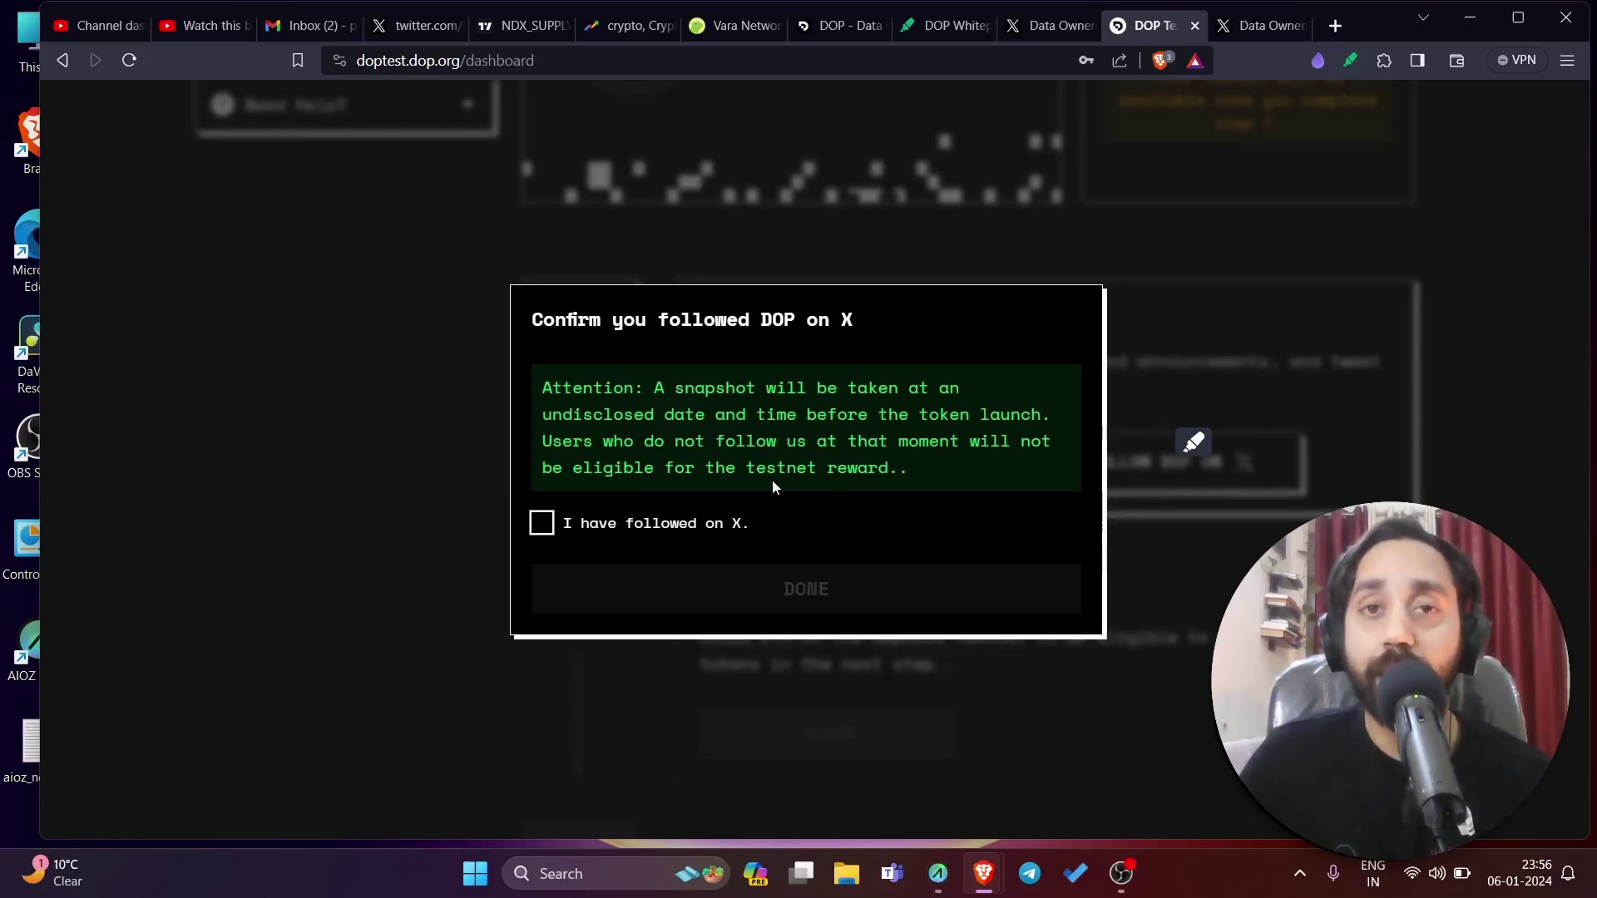
Step: Confirm 'I have followed on X.' to complete step 1, then claim Sepolia ETH for Step 2
left_click(543, 524)
left_click(772, 584)
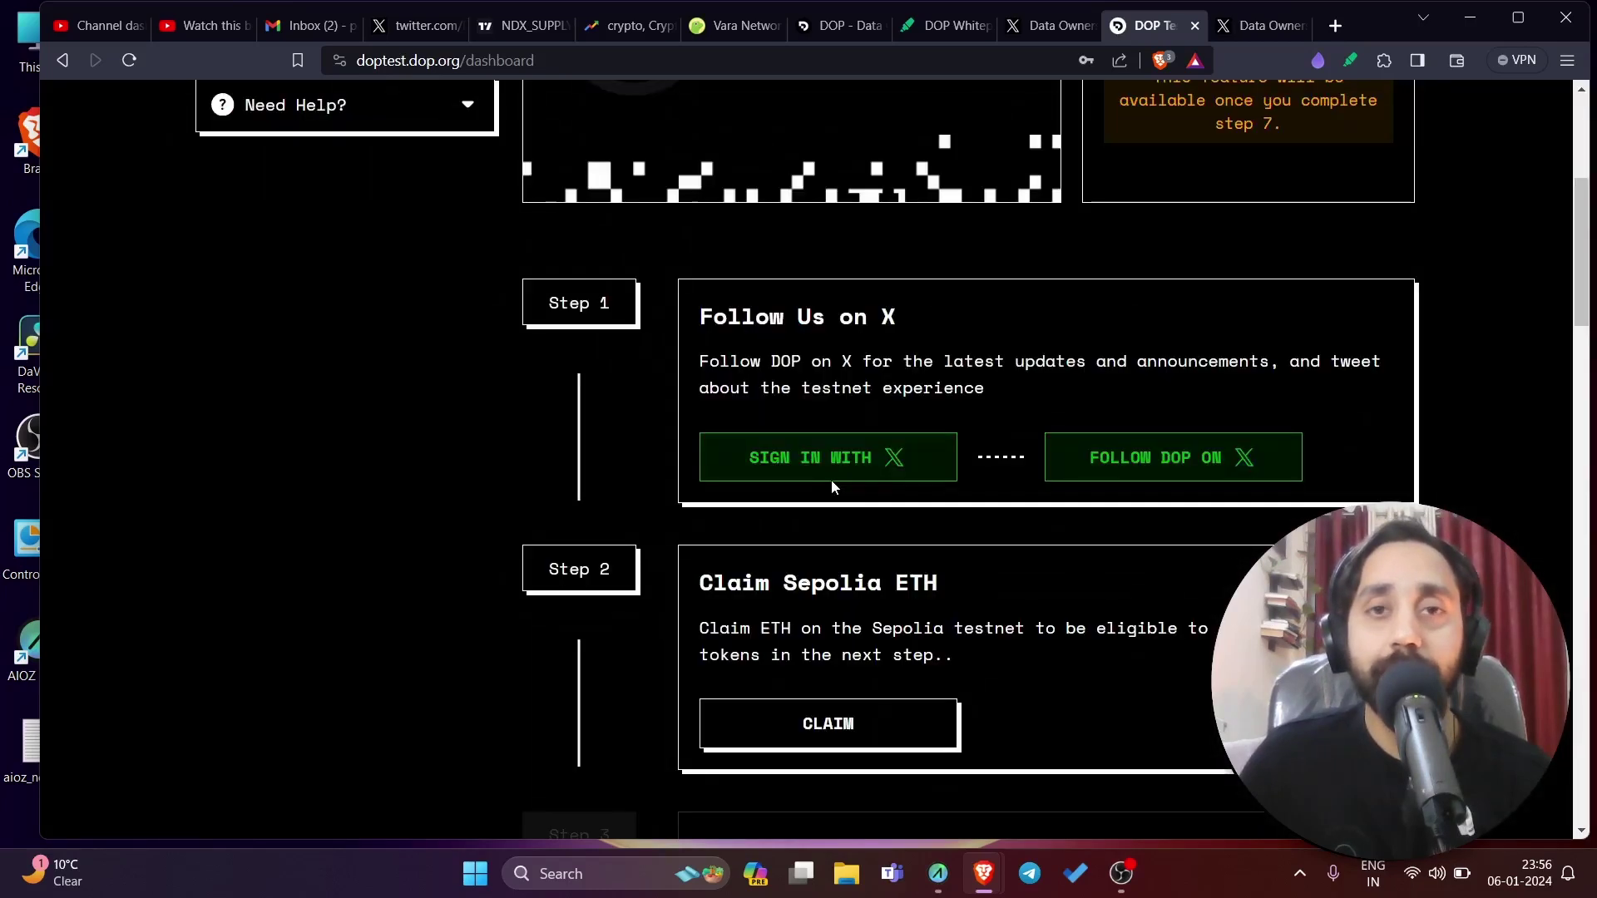
scroll(449, 449, "down", 2)
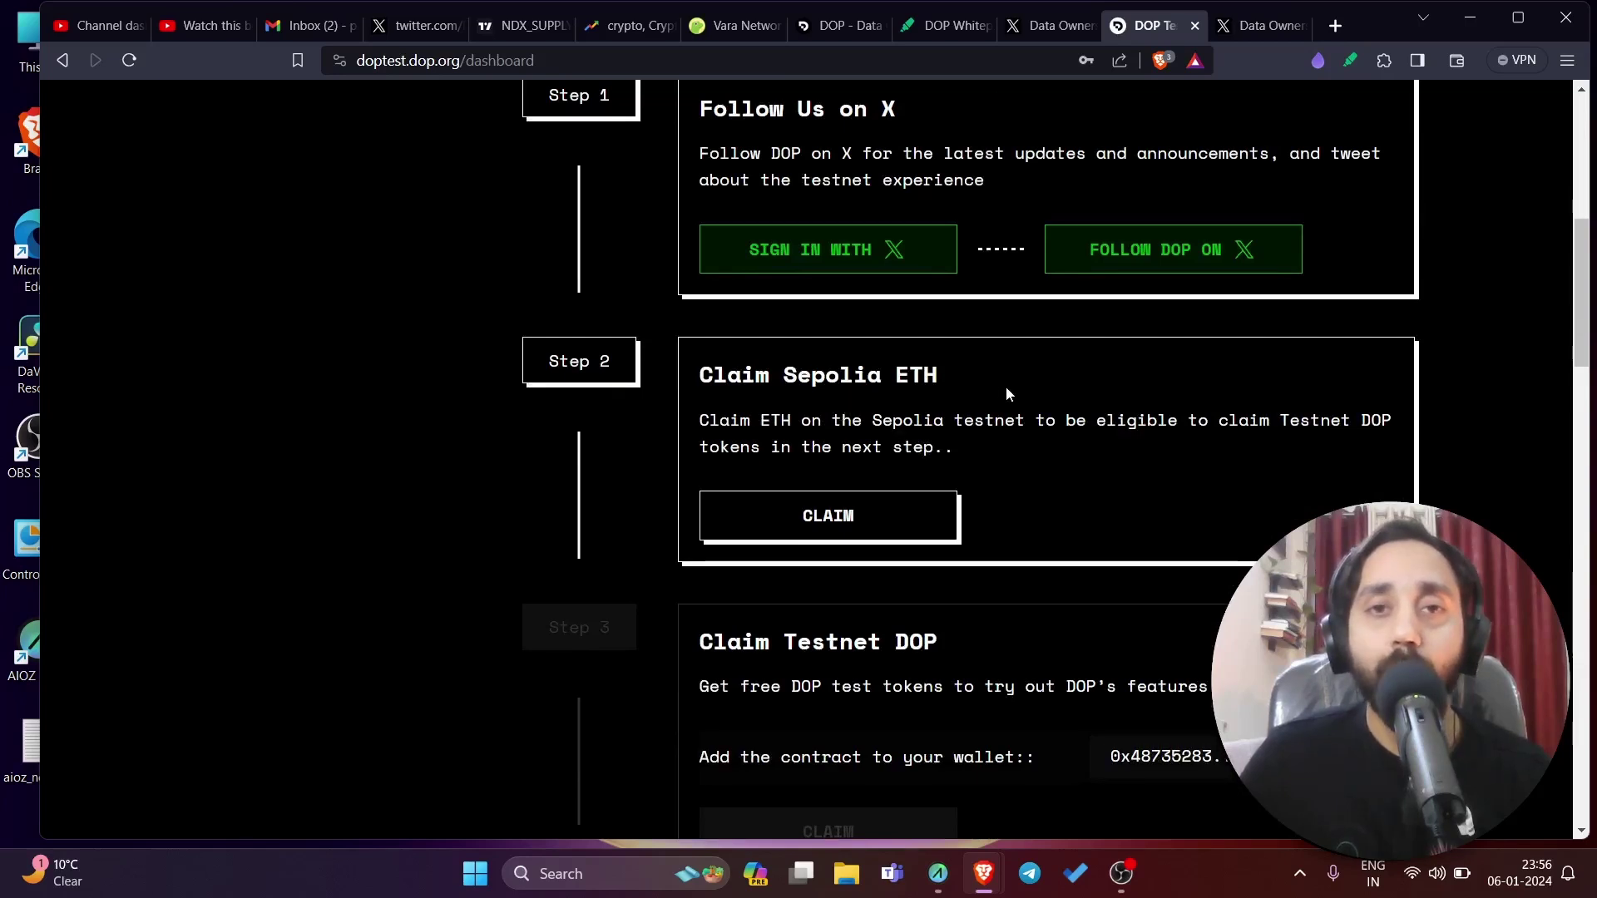
left_click(849, 518)
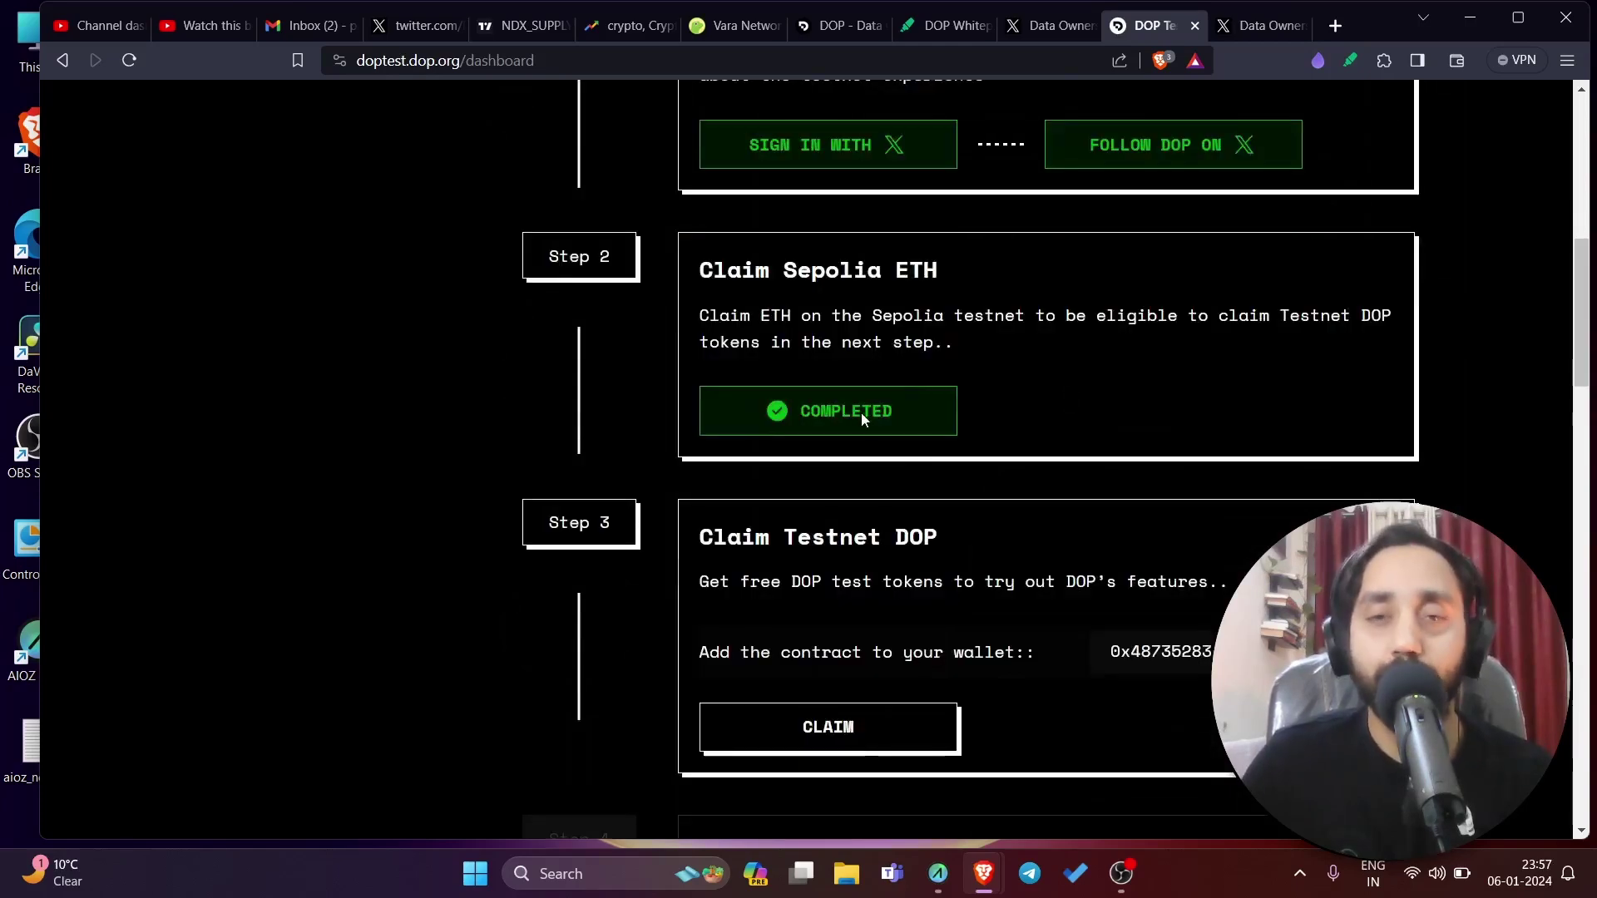
Step: Copy the Testnet DOP contract address, claim the free DOP, and approve the mint in MetaMask
scroll(972, 434, "down", 2)
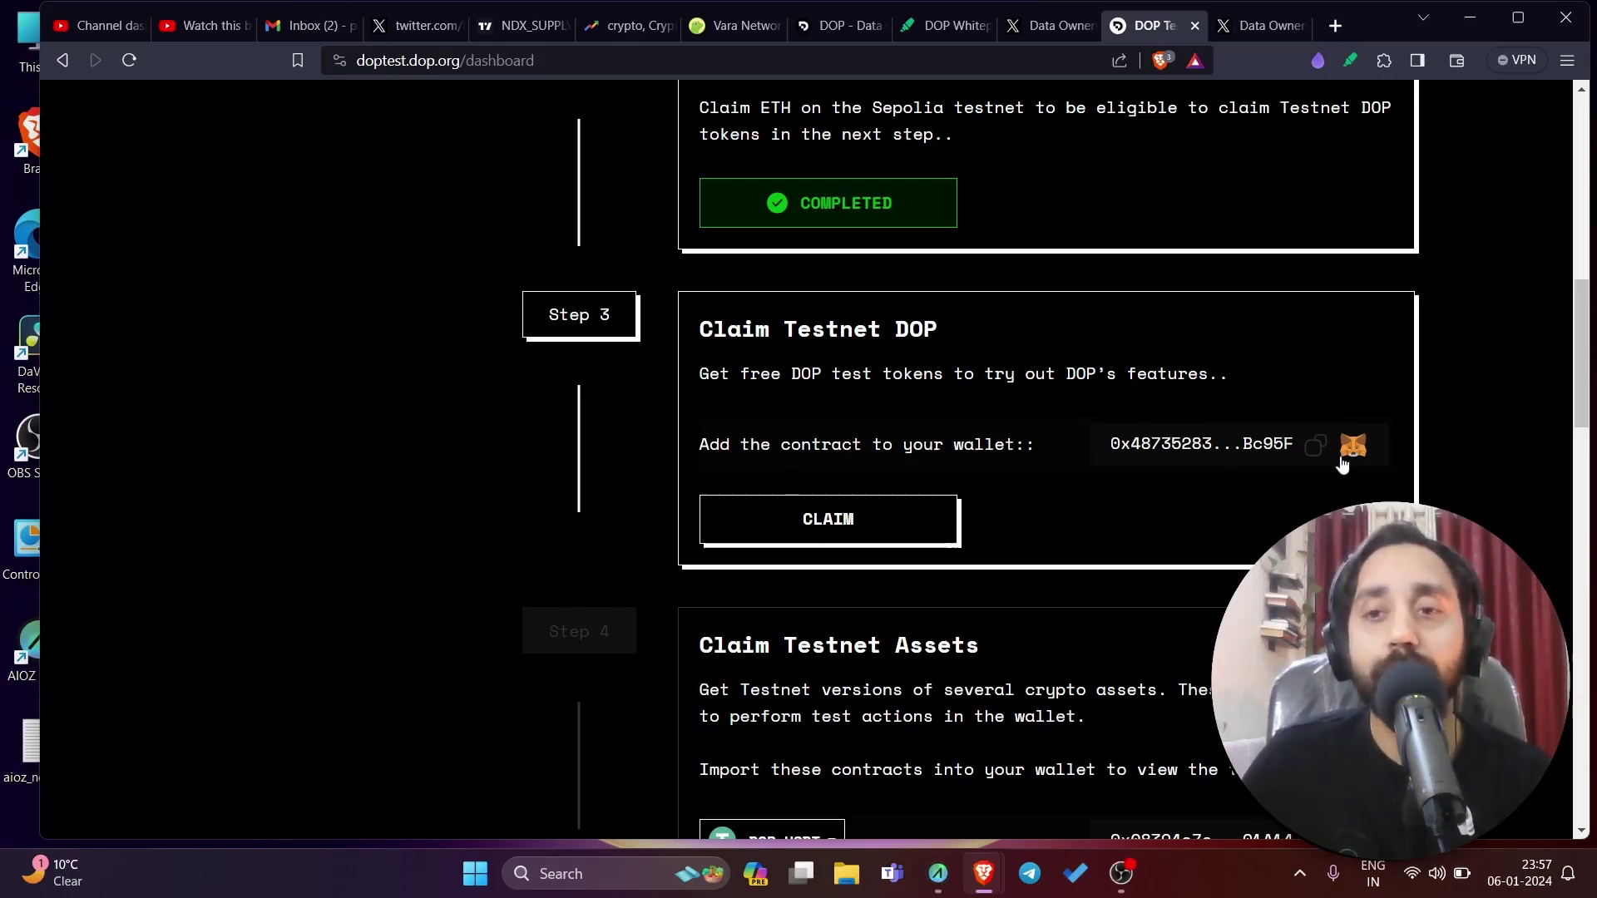
left_click(1314, 447)
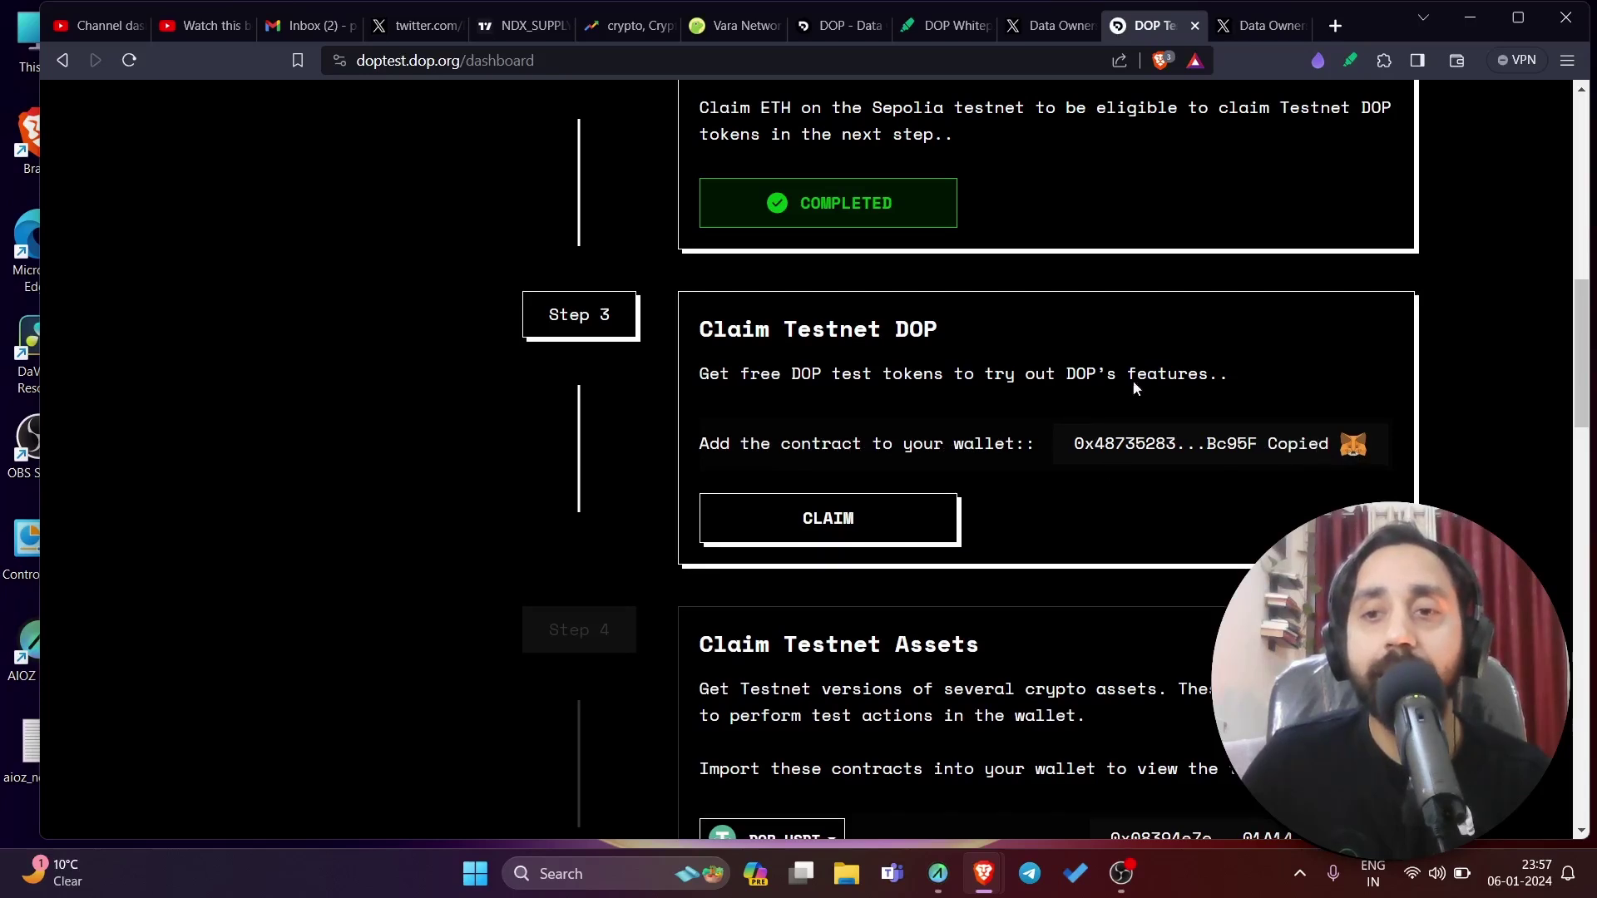
left_click(856, 516)
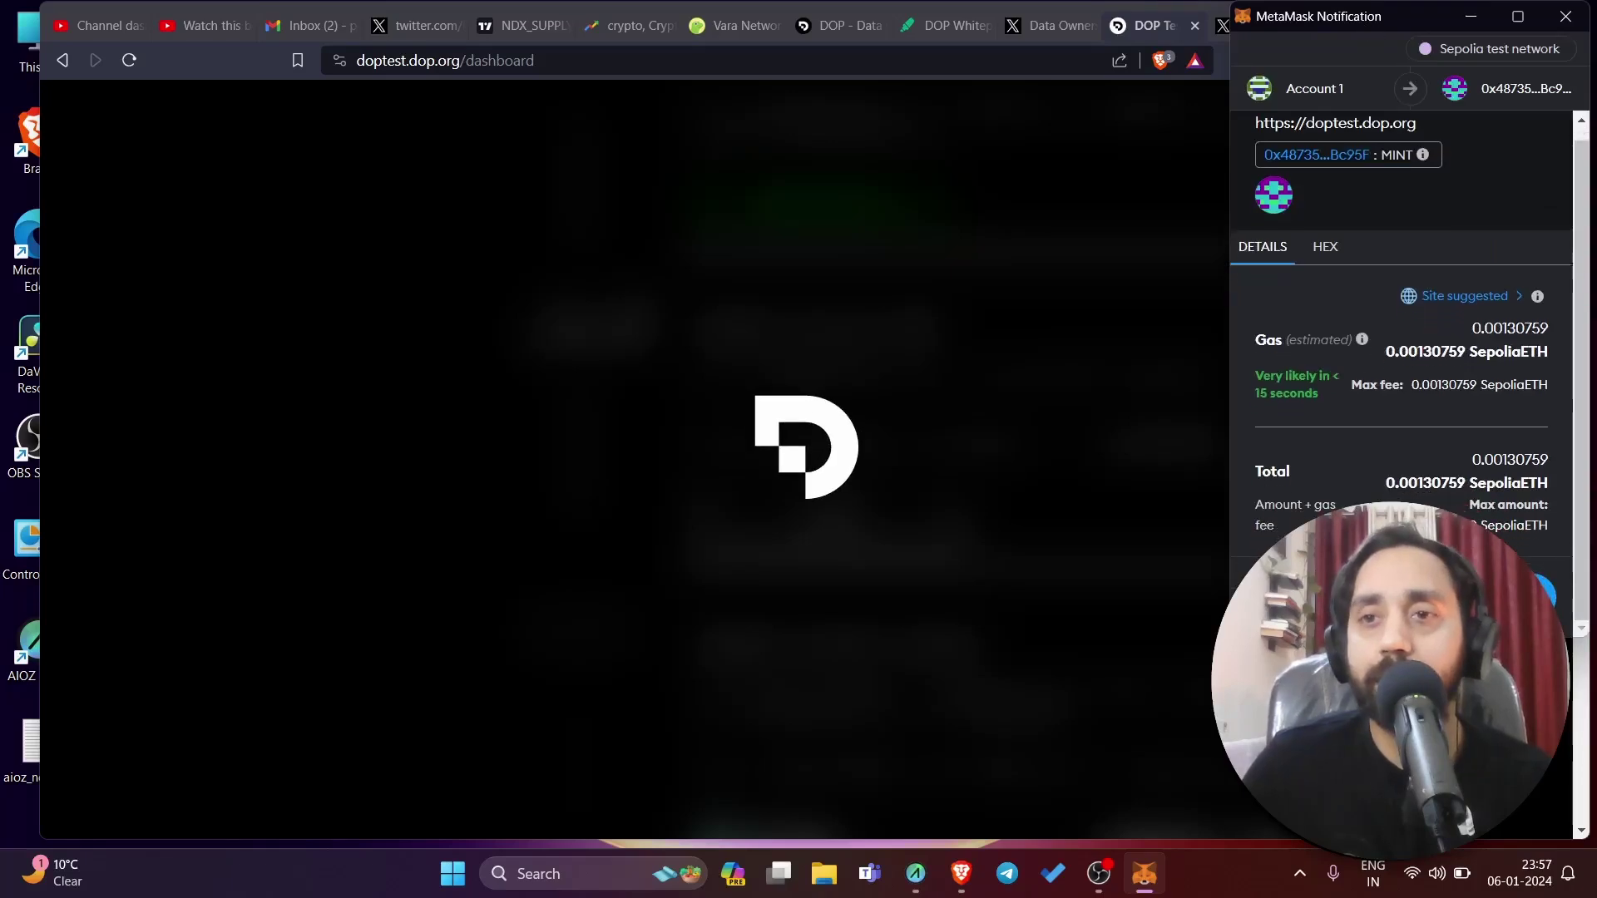
left_click(1538, 594)
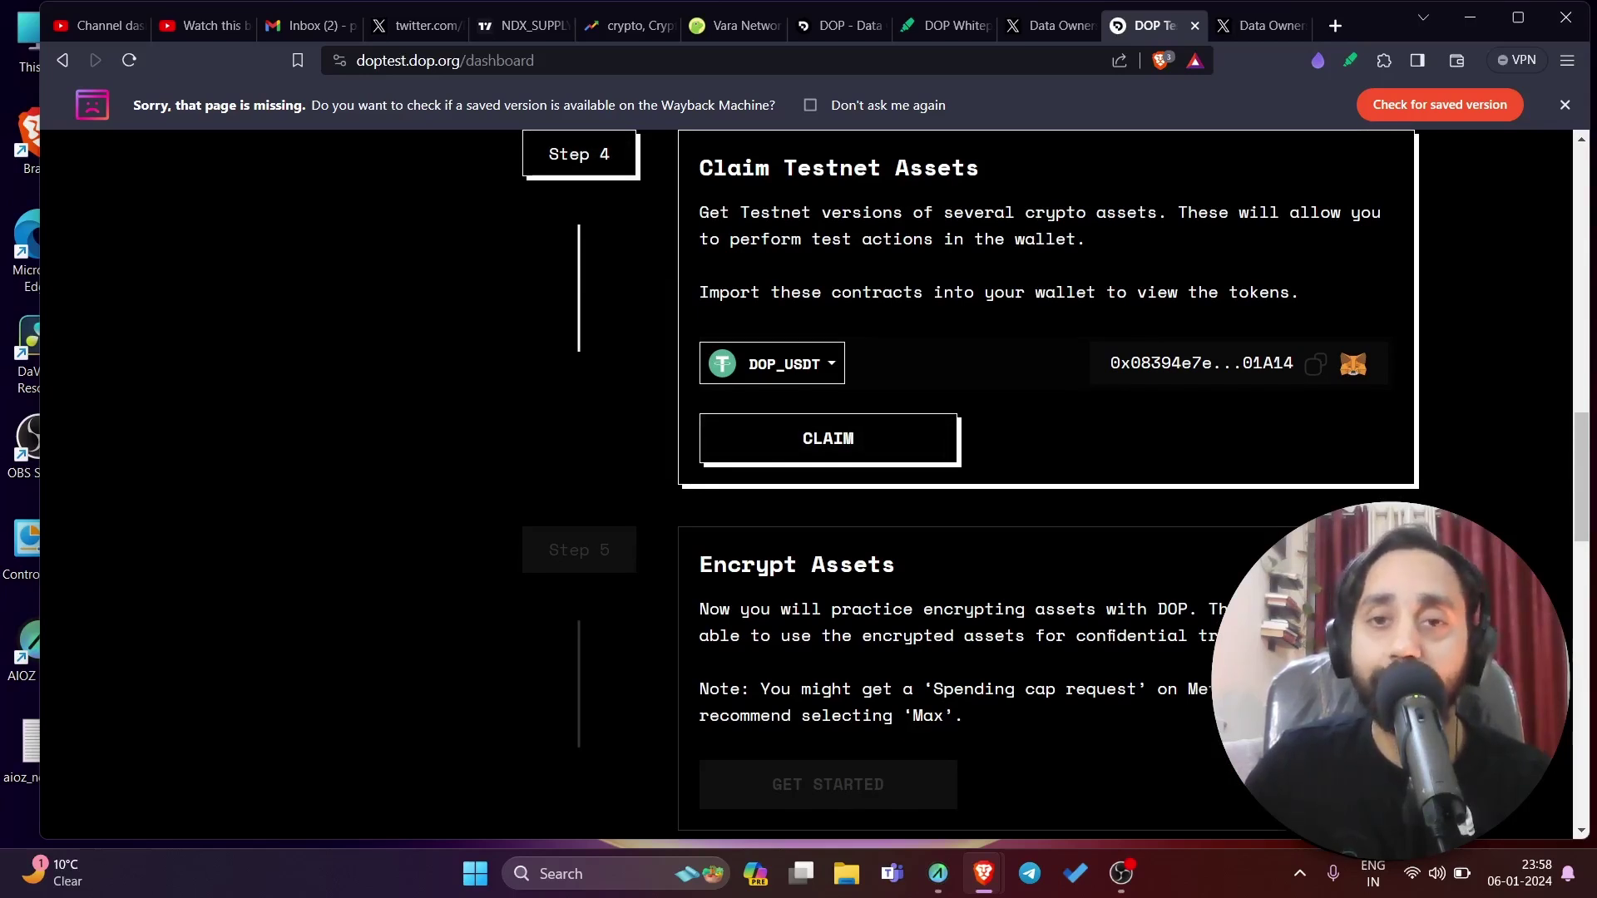
Step: Import the DOP token into MetaMask from the pasted contract address (symbol DOP, 18 decimals)
left_click(782, 381)
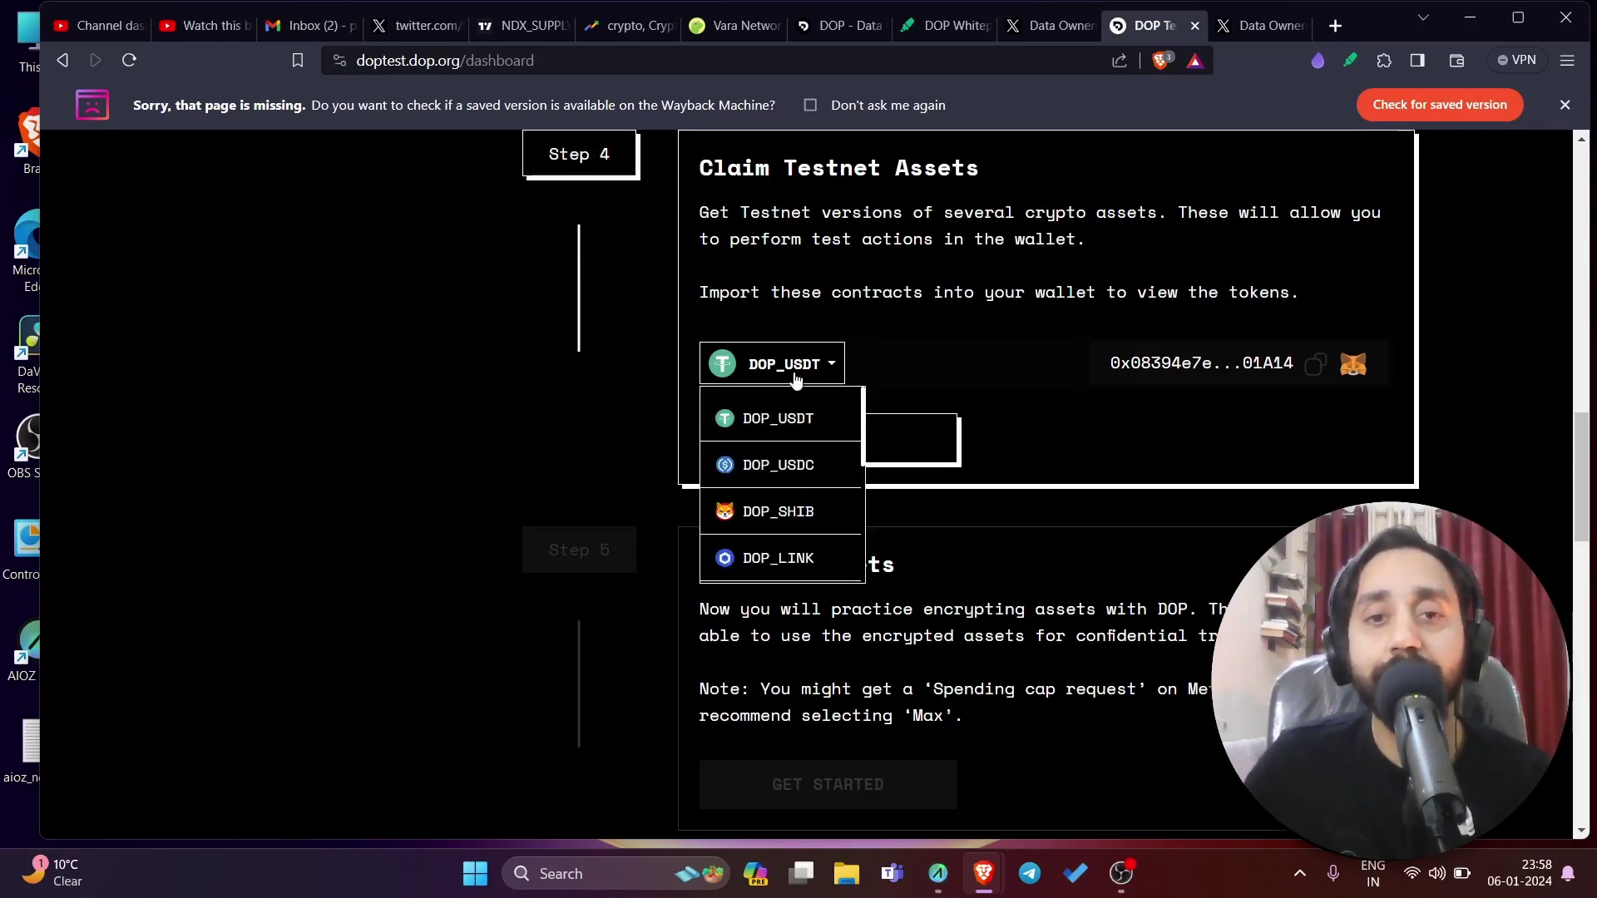
left_click(1384, 60)
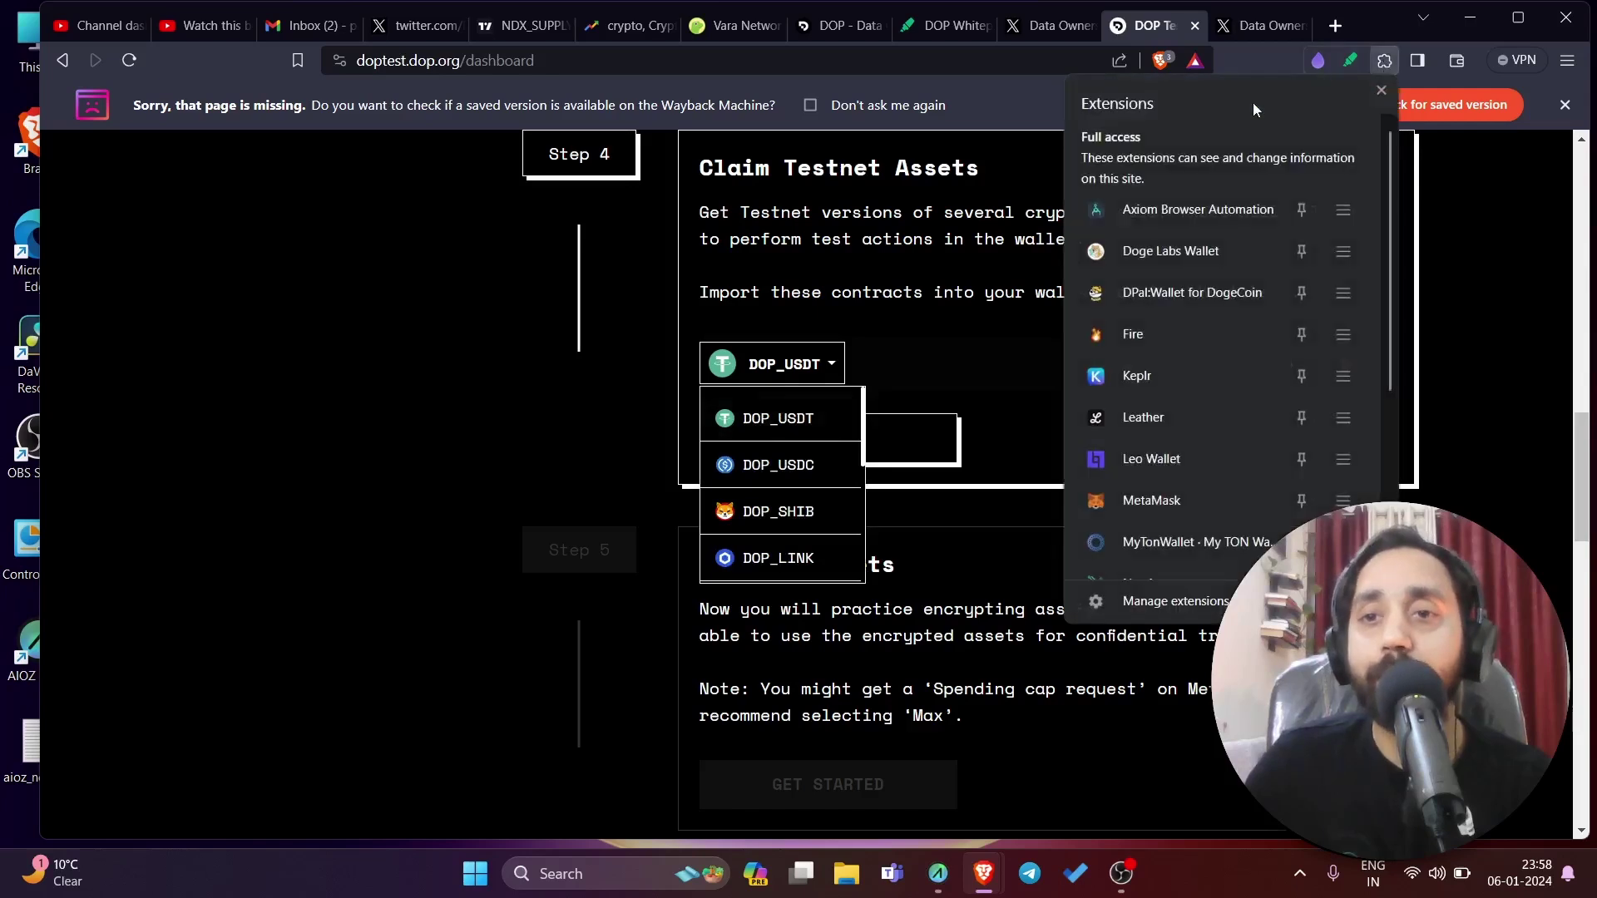
left_click(1154, 499)
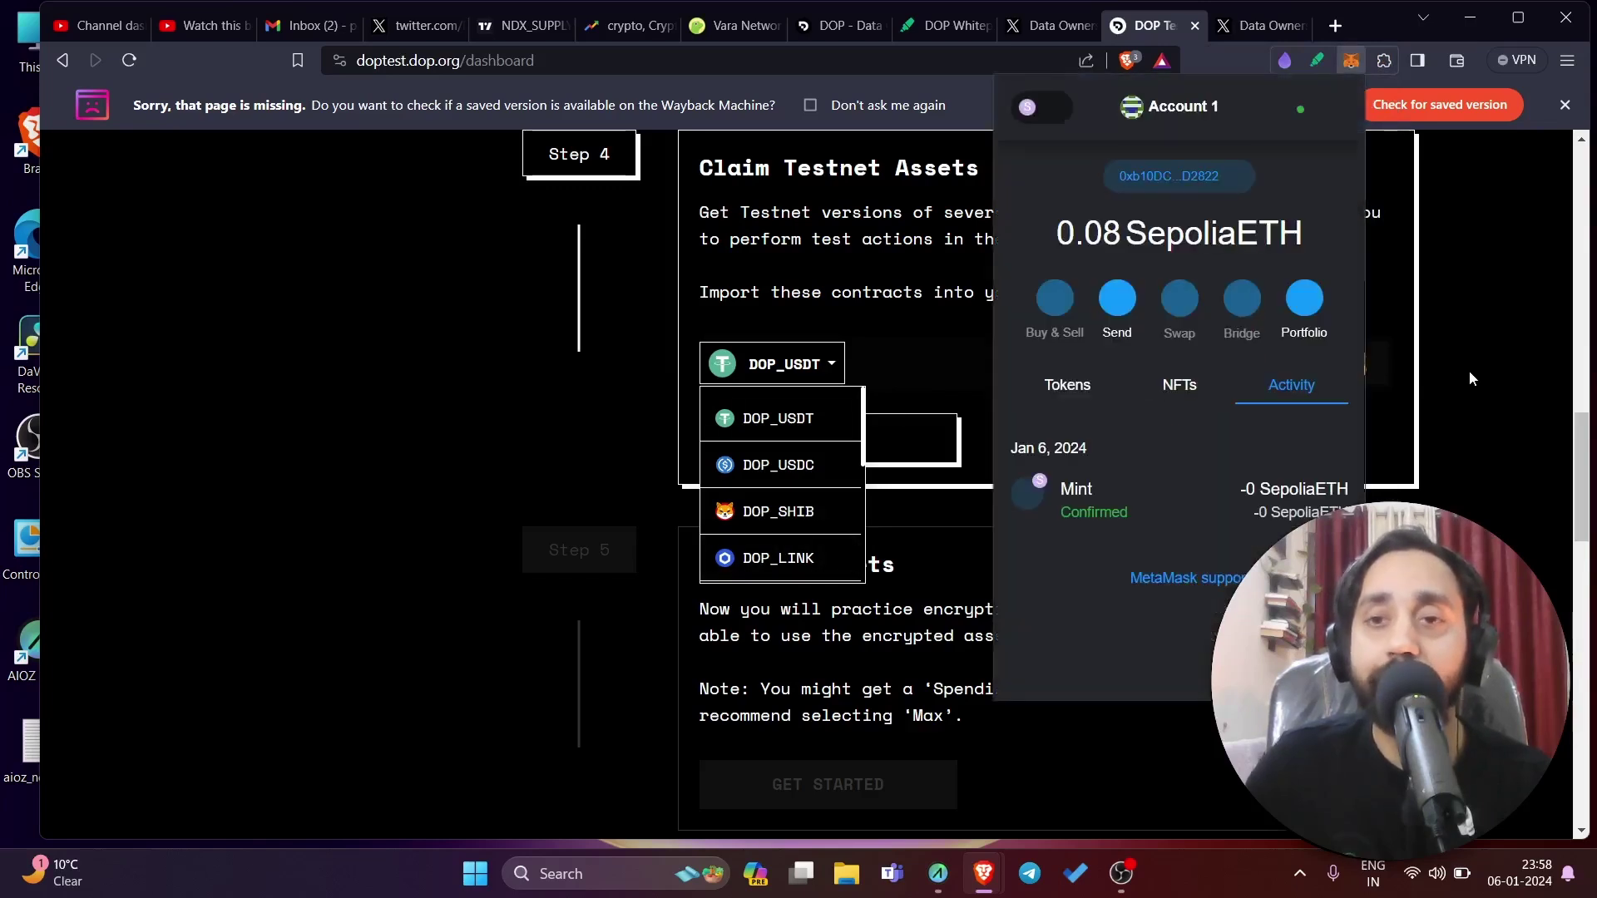
left_click(1067, 388)
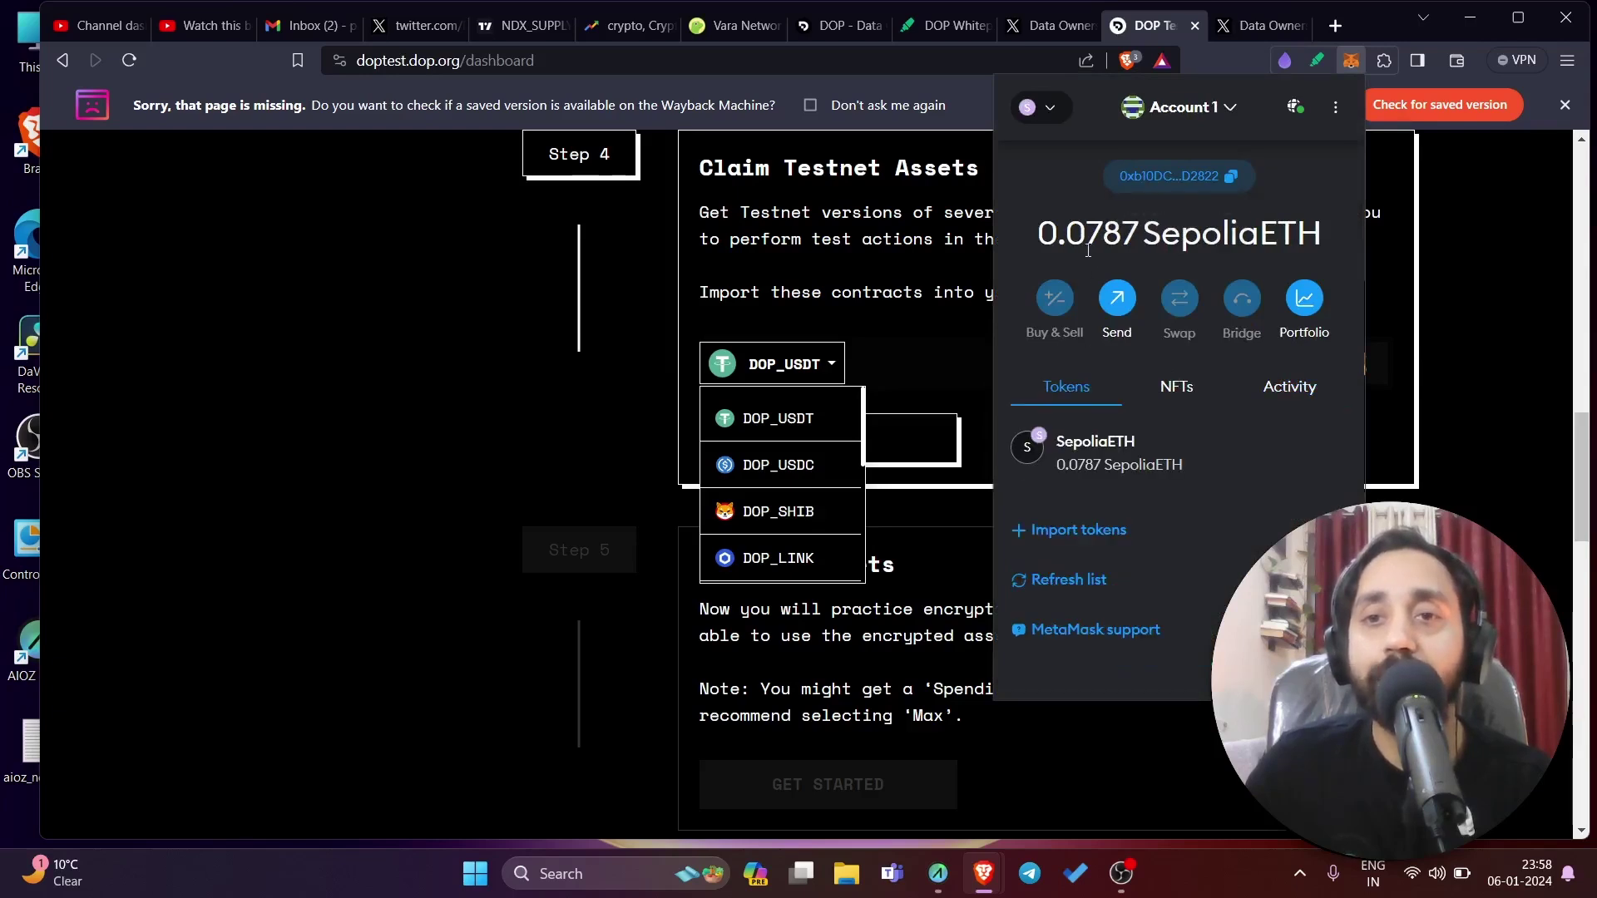
left_click(1110, 530)
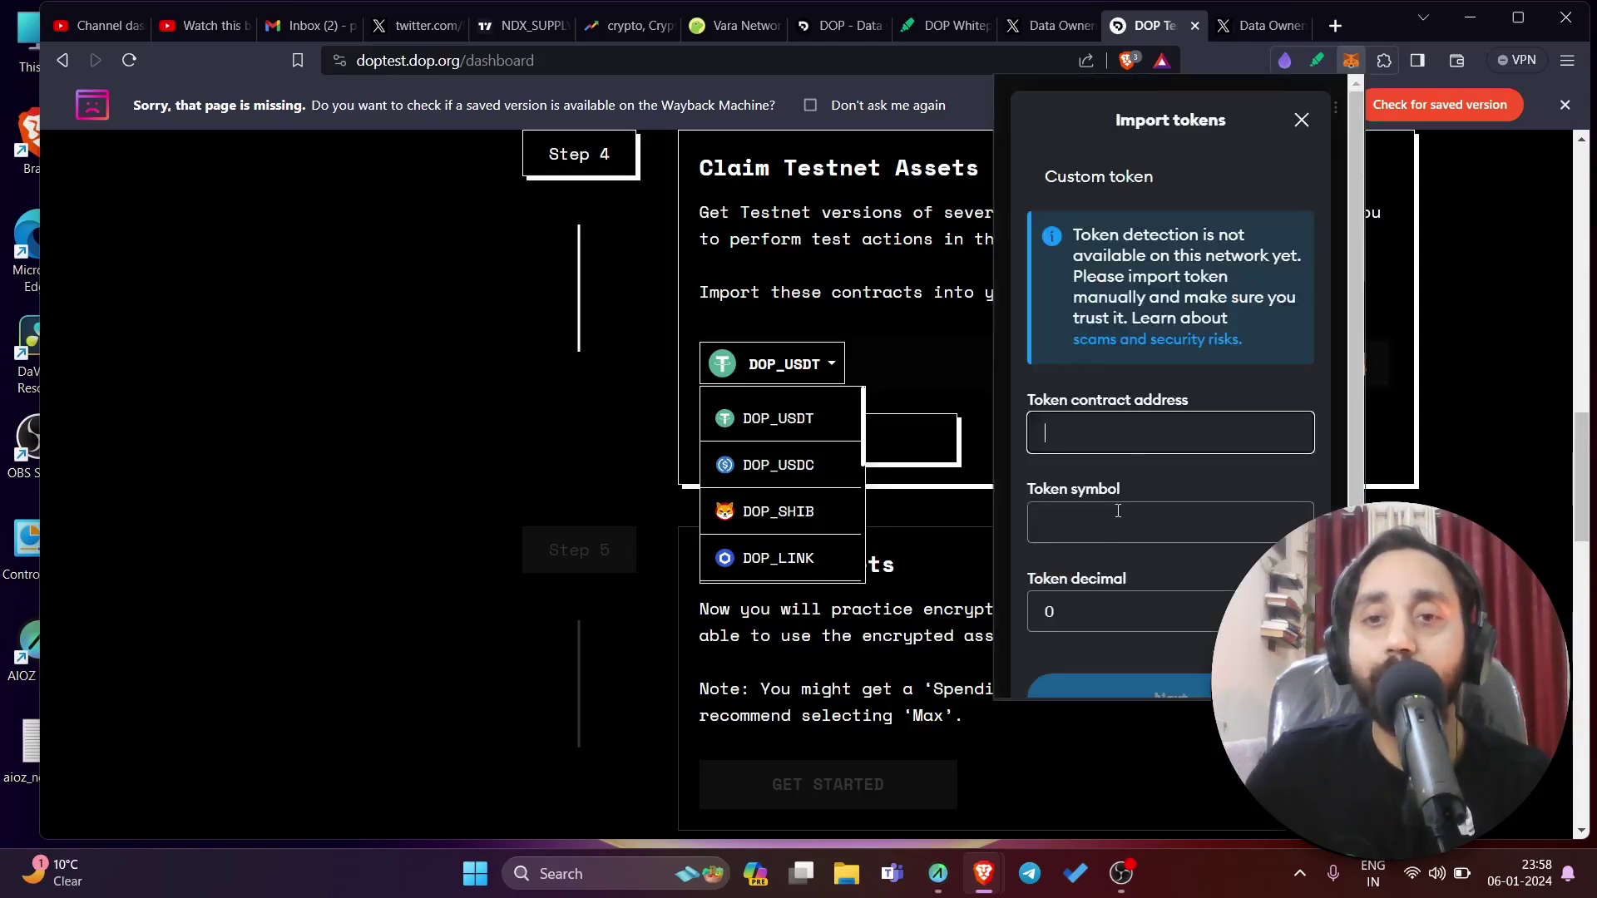
right_click(1105, 437)
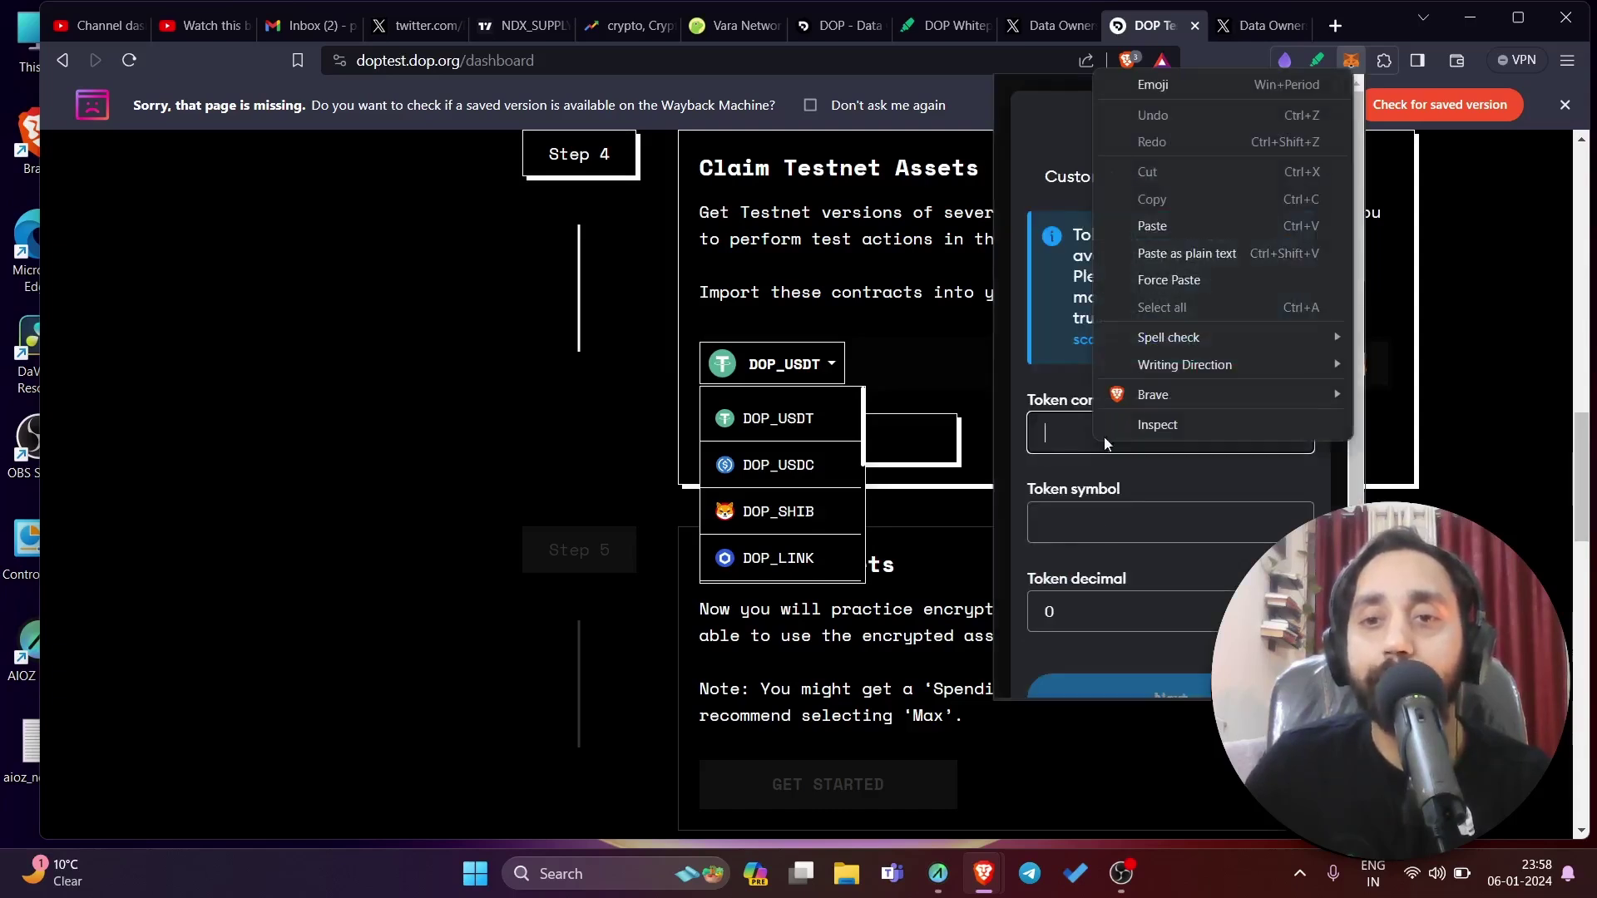
left_click(1172, 225)
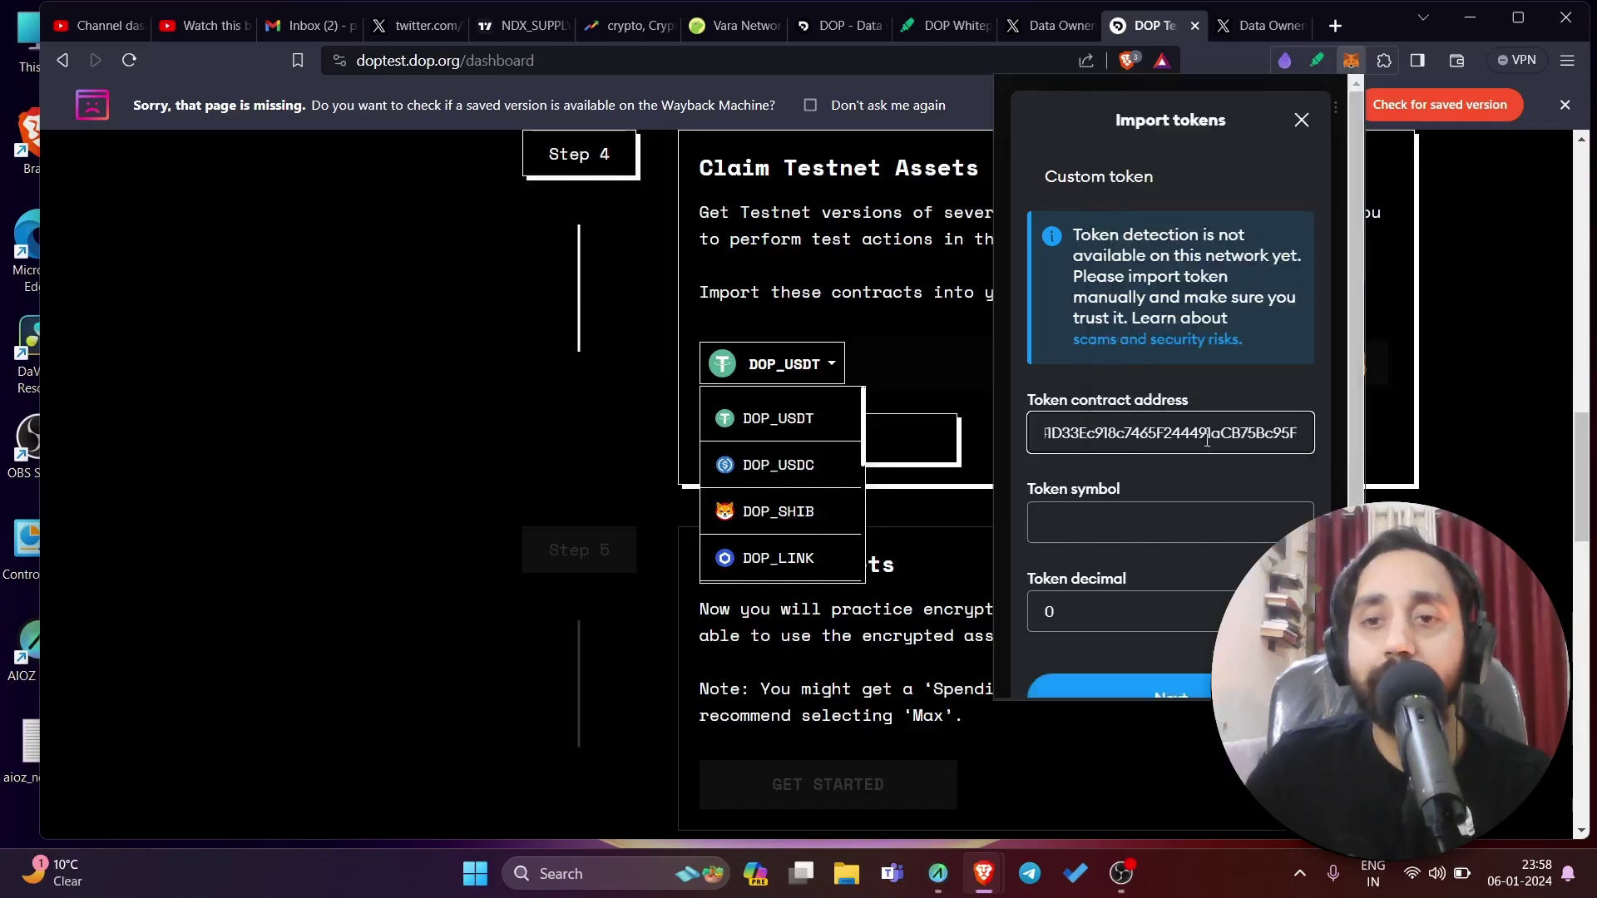
left_click(1205, 476)
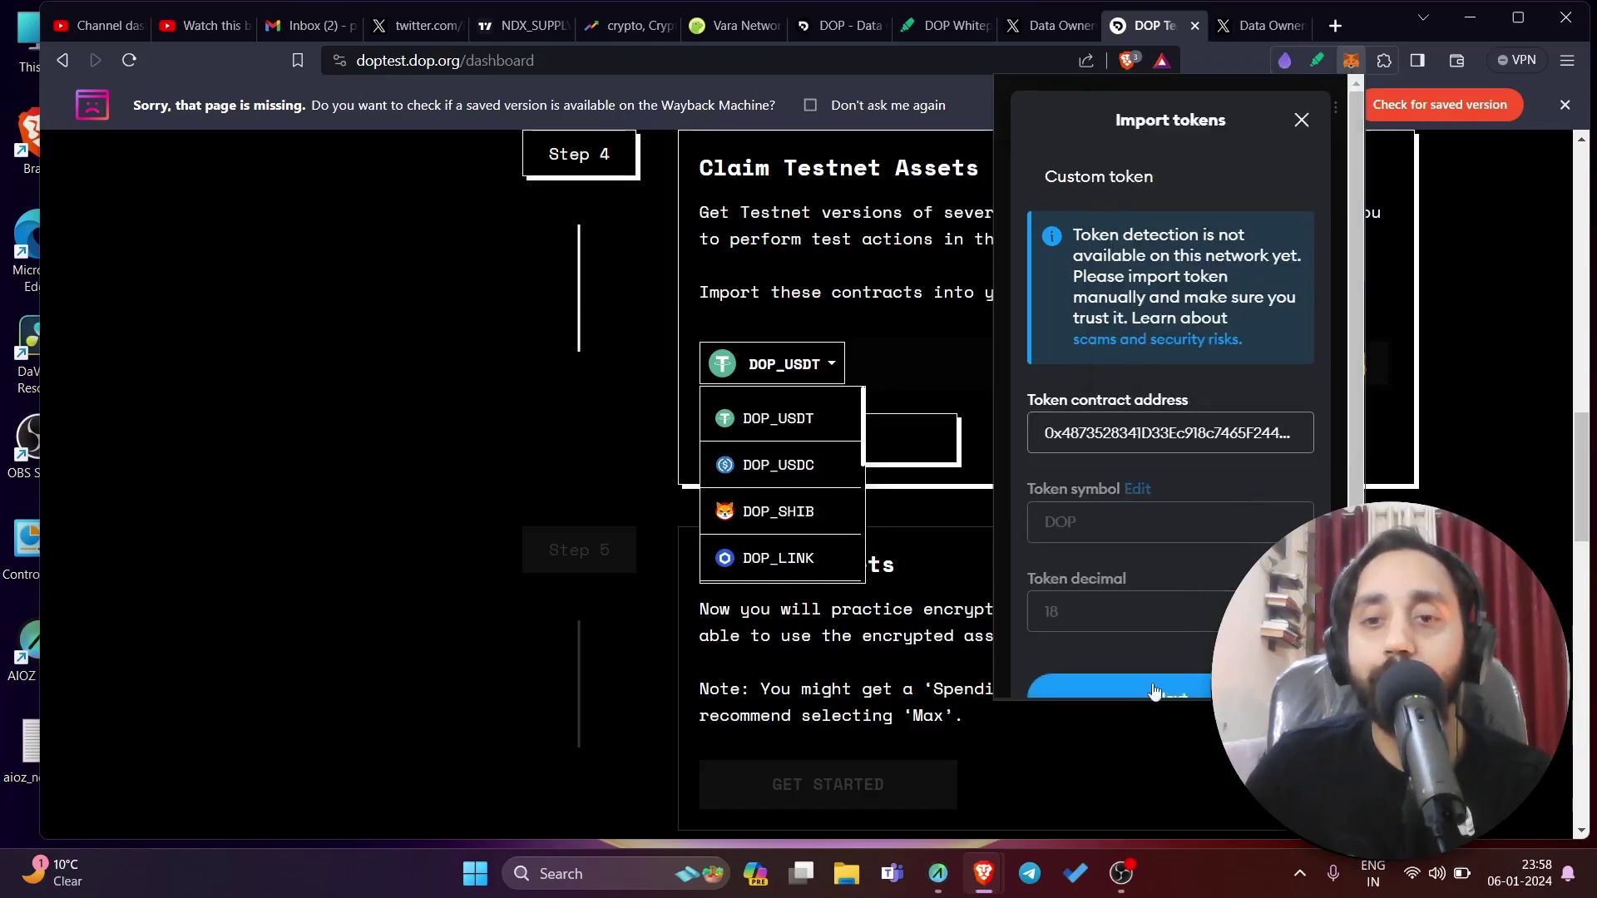
scroll(1153, 692, "down", 2)
left_click(1165, 611)
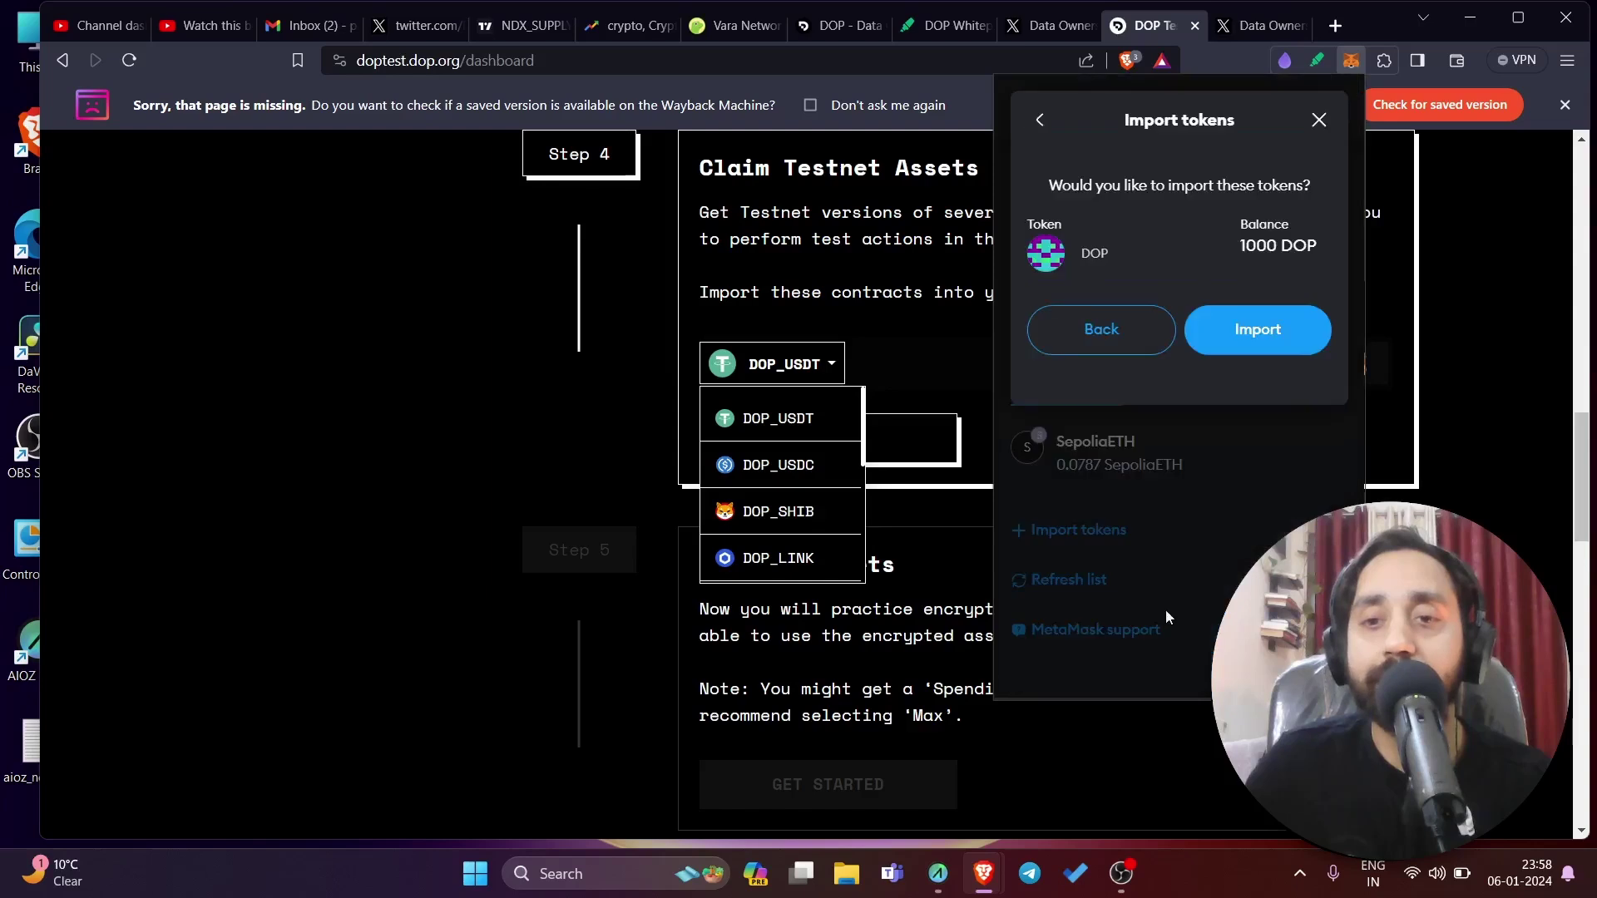
left_click(1247, 351)
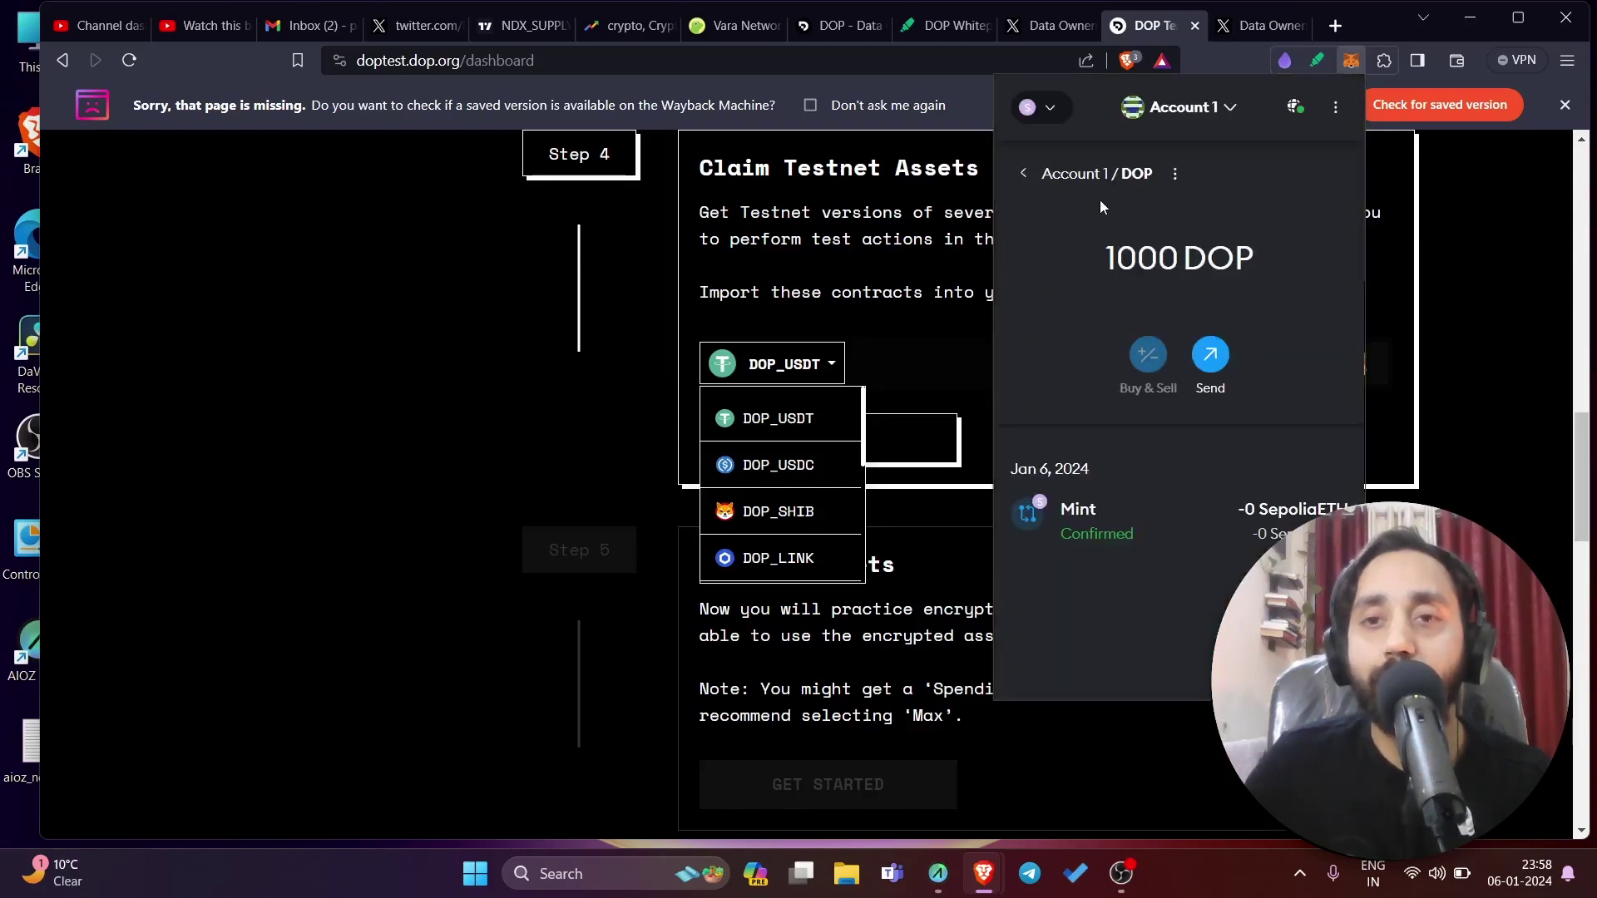
left_click(1024, 177)
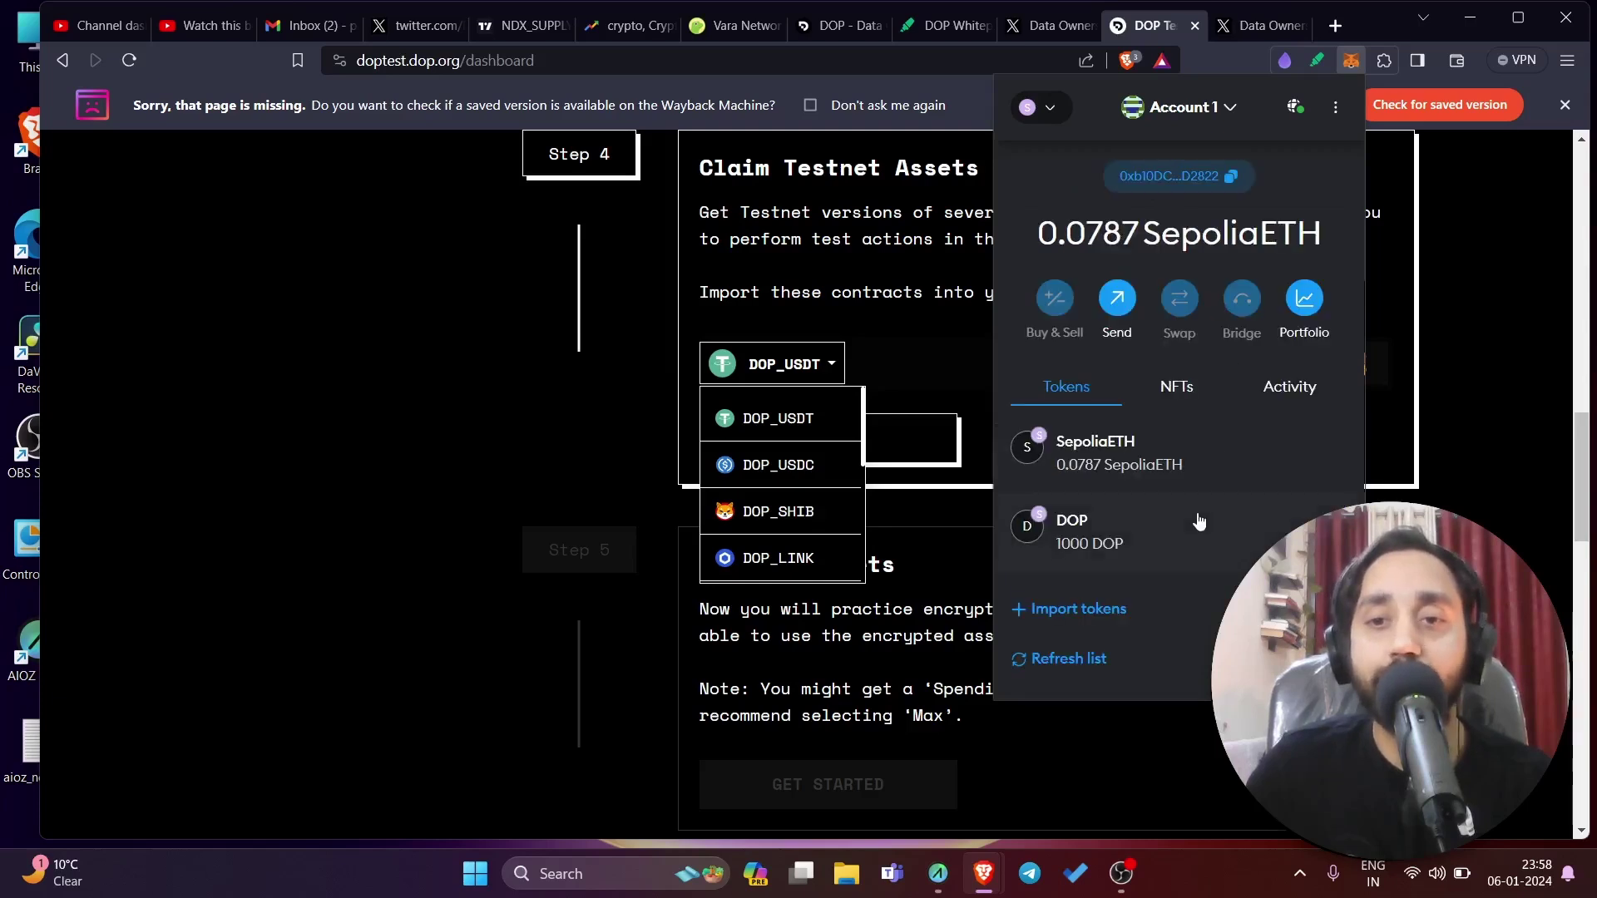
Step: Copy the DOP_USDT contract address and import DOP_USDT as a custom token in MetaMask
left_click(885, 374)
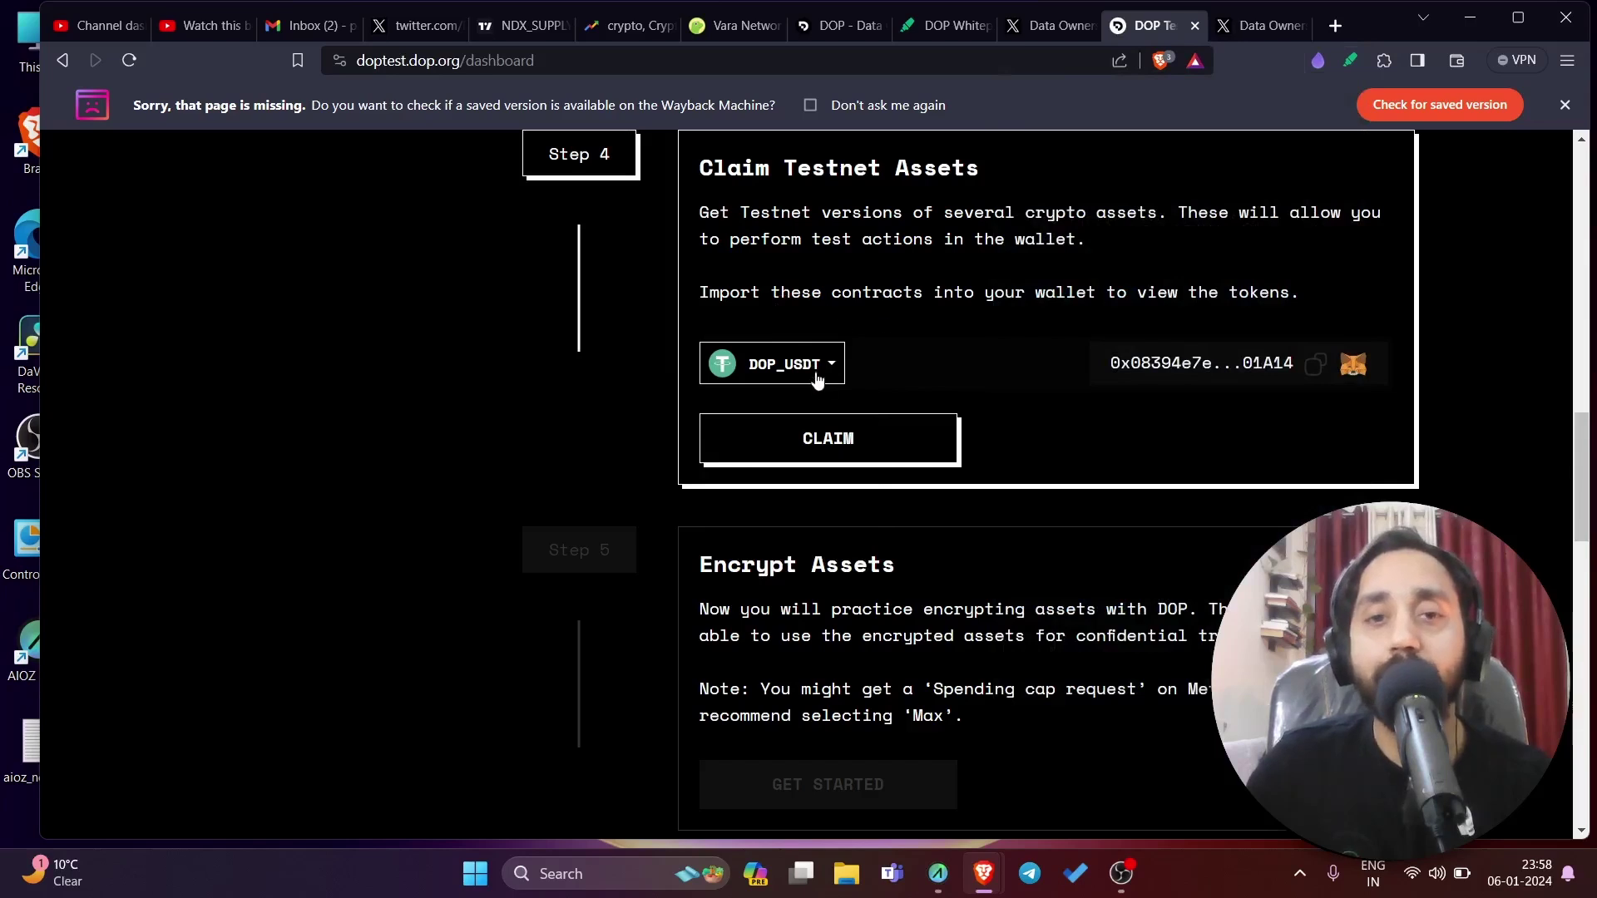
left_click(817, 377)
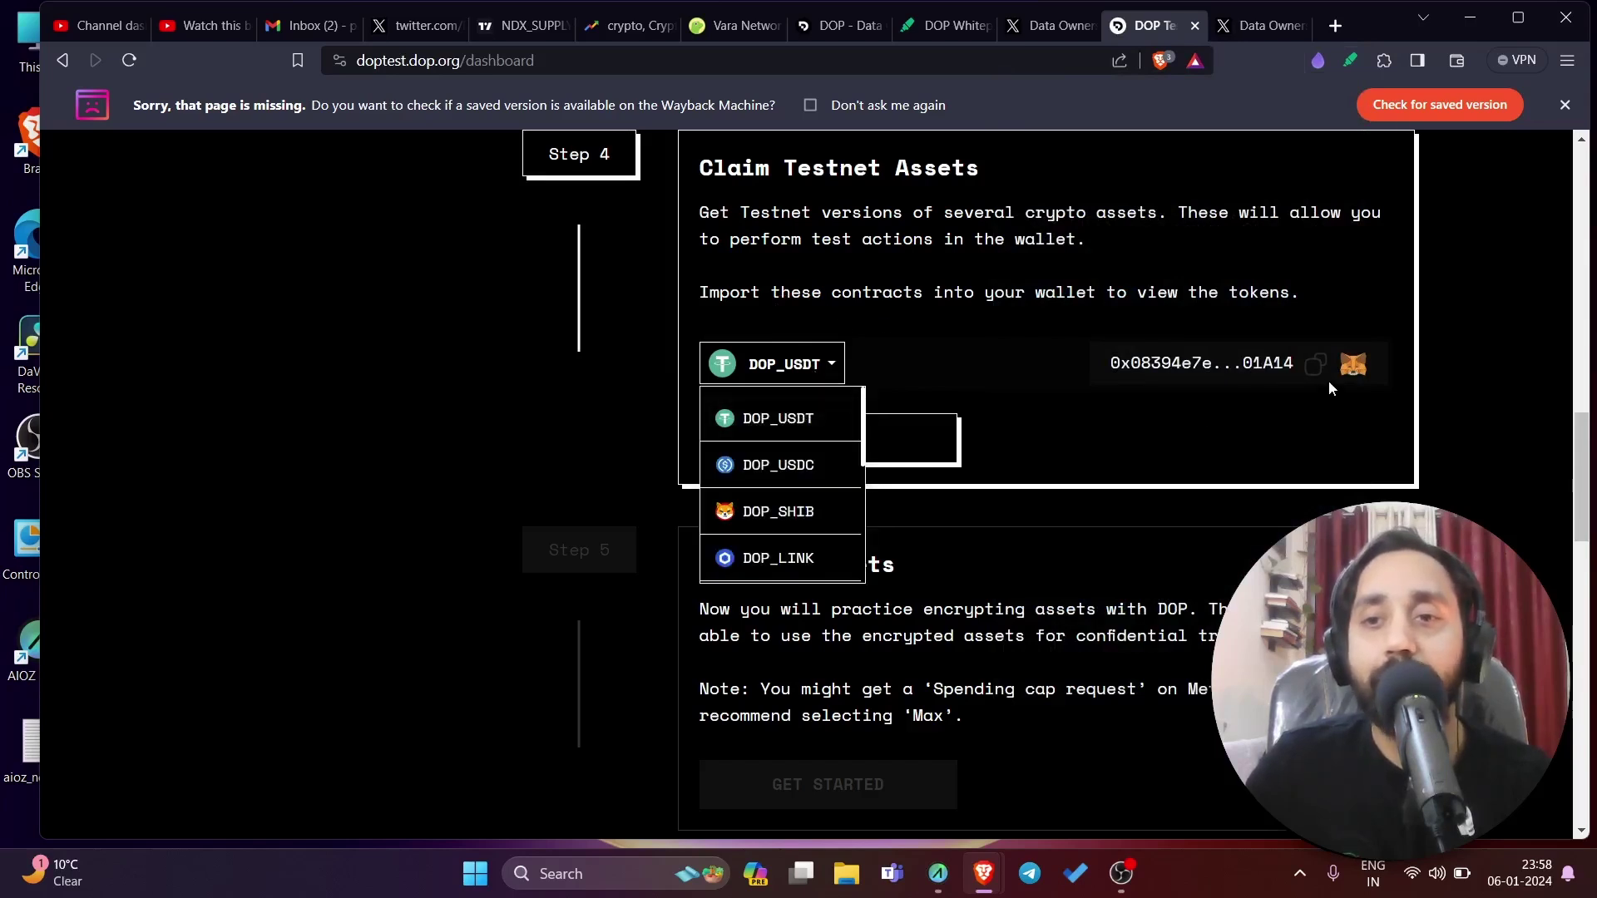
left_click(1311, 365)
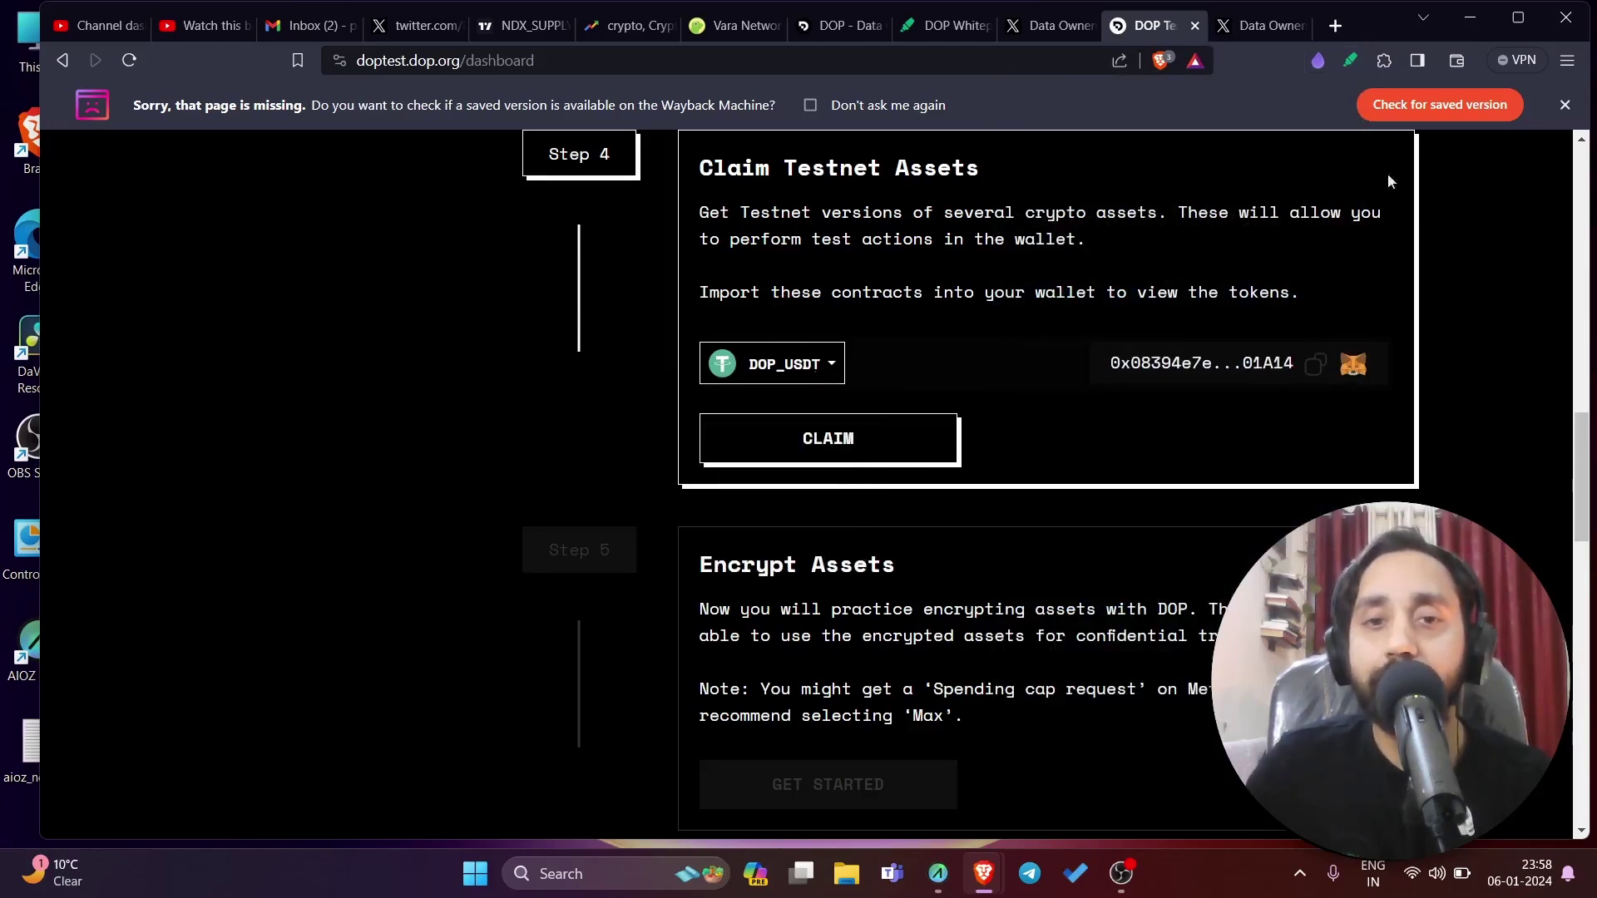
left_click(1383, 60)
left_click(1189, 506)
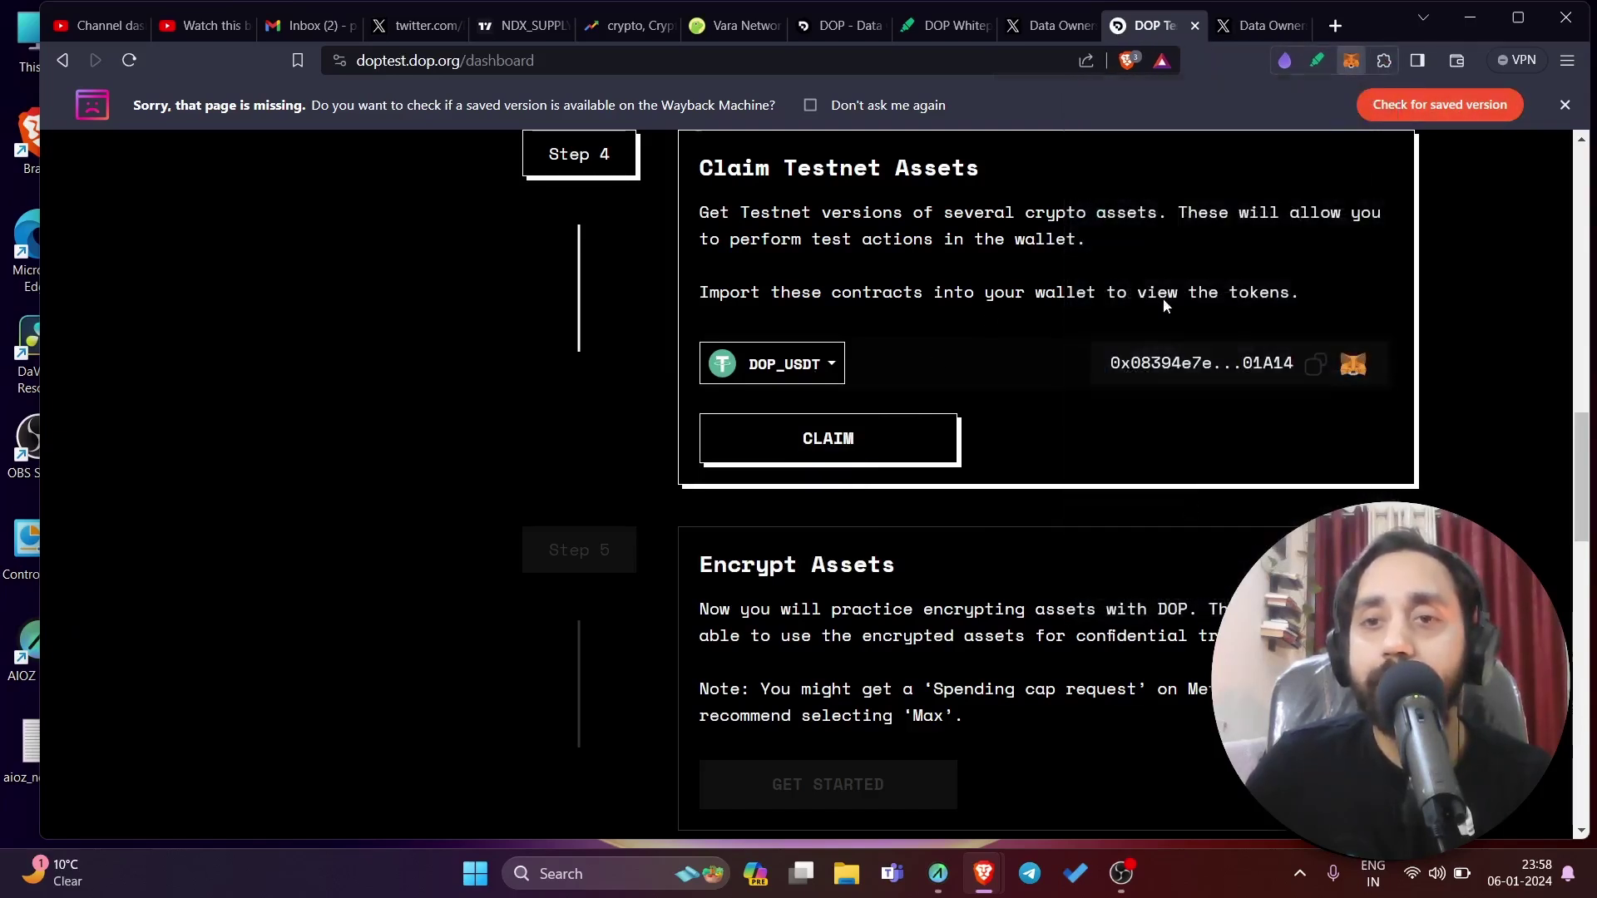
left_click(1096, 607)
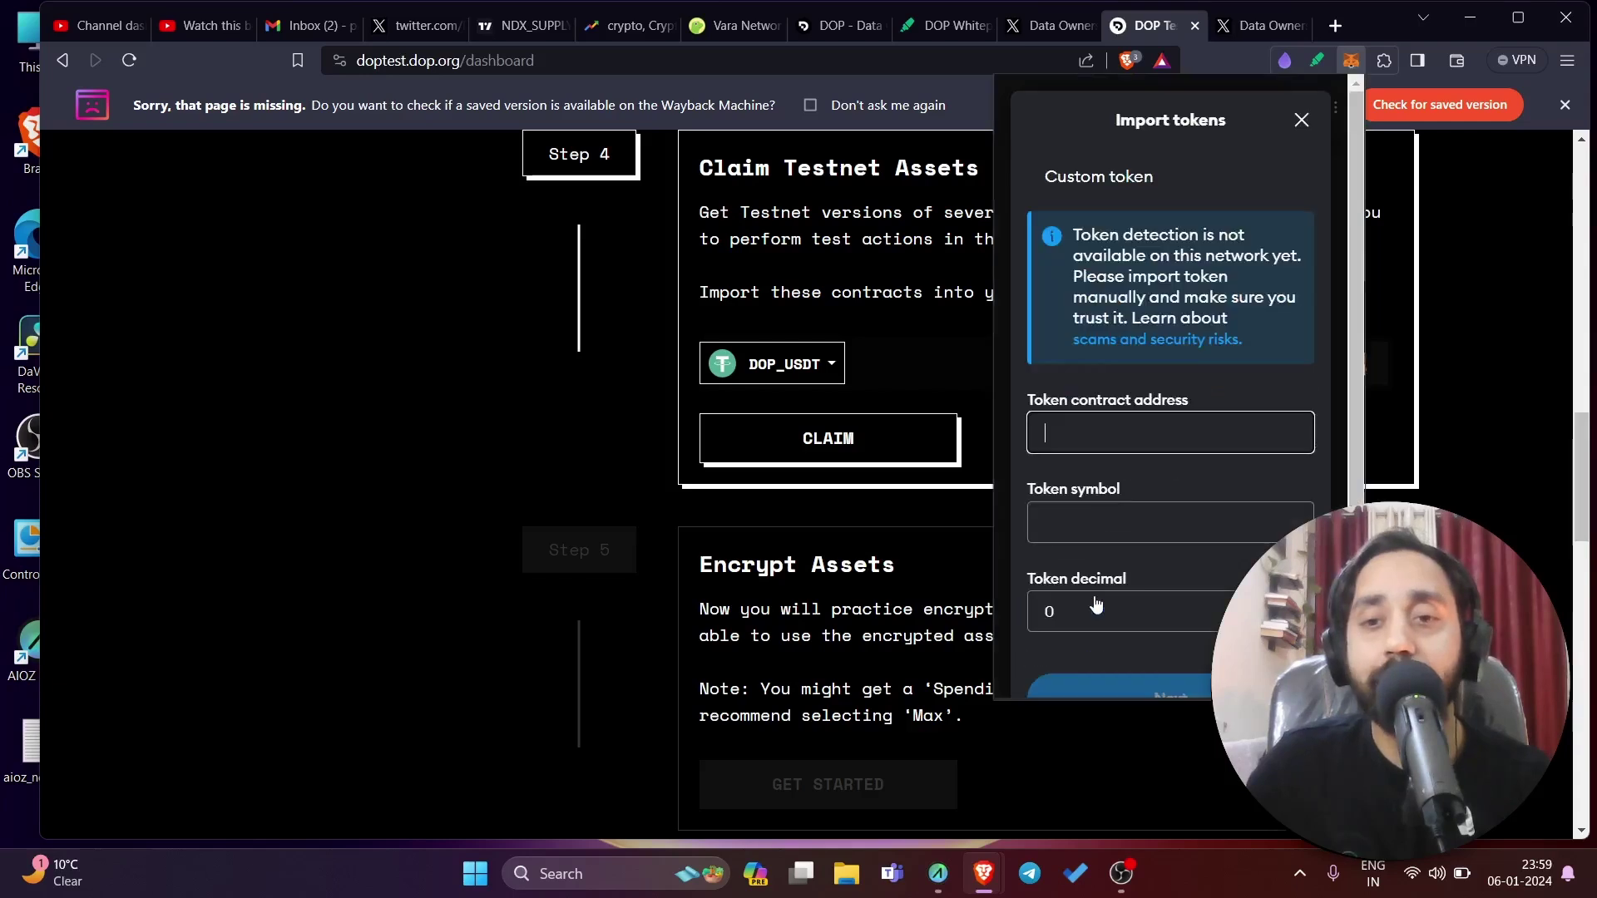
right_click(1090, 422)
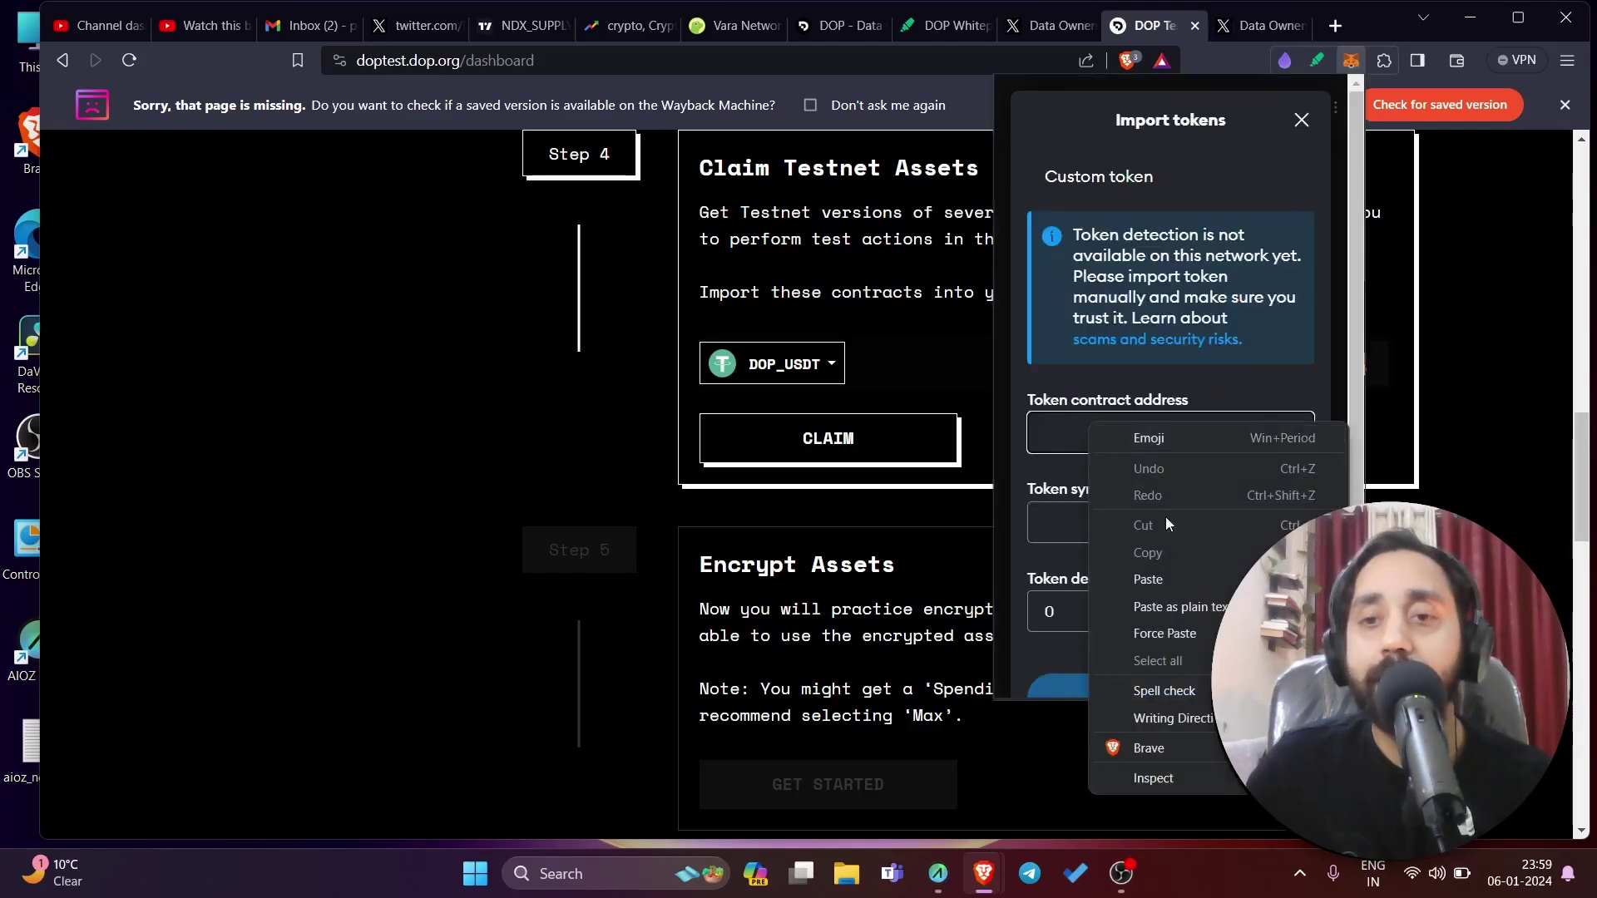
left_click(1170, 574)
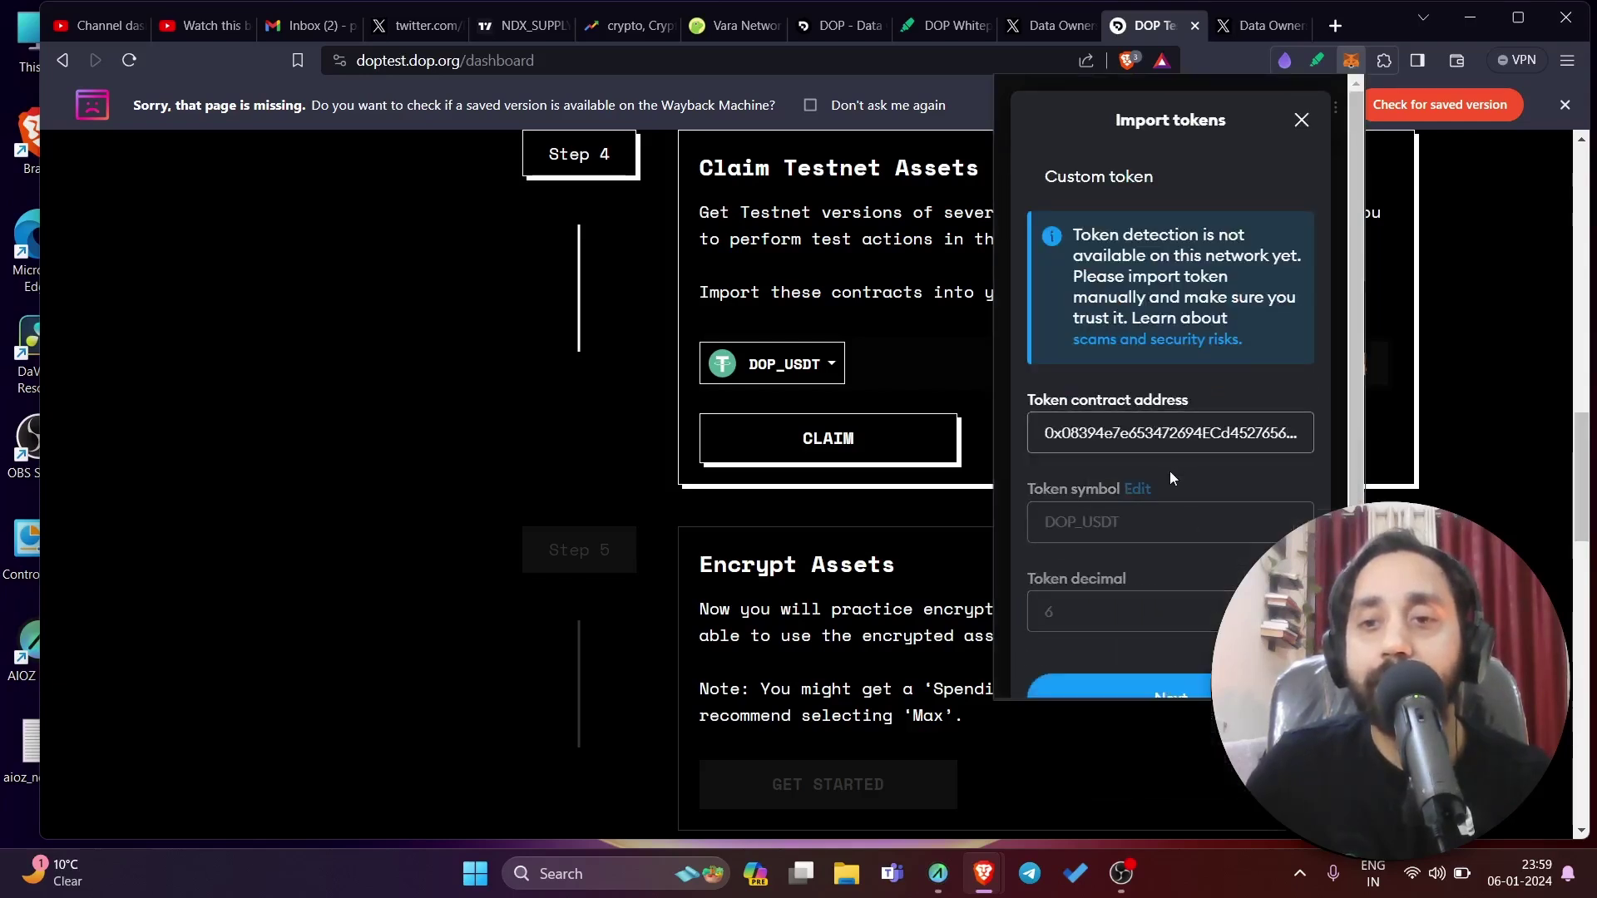
scroll(1116, 567, "down", 2)
left_click(1167, 617)
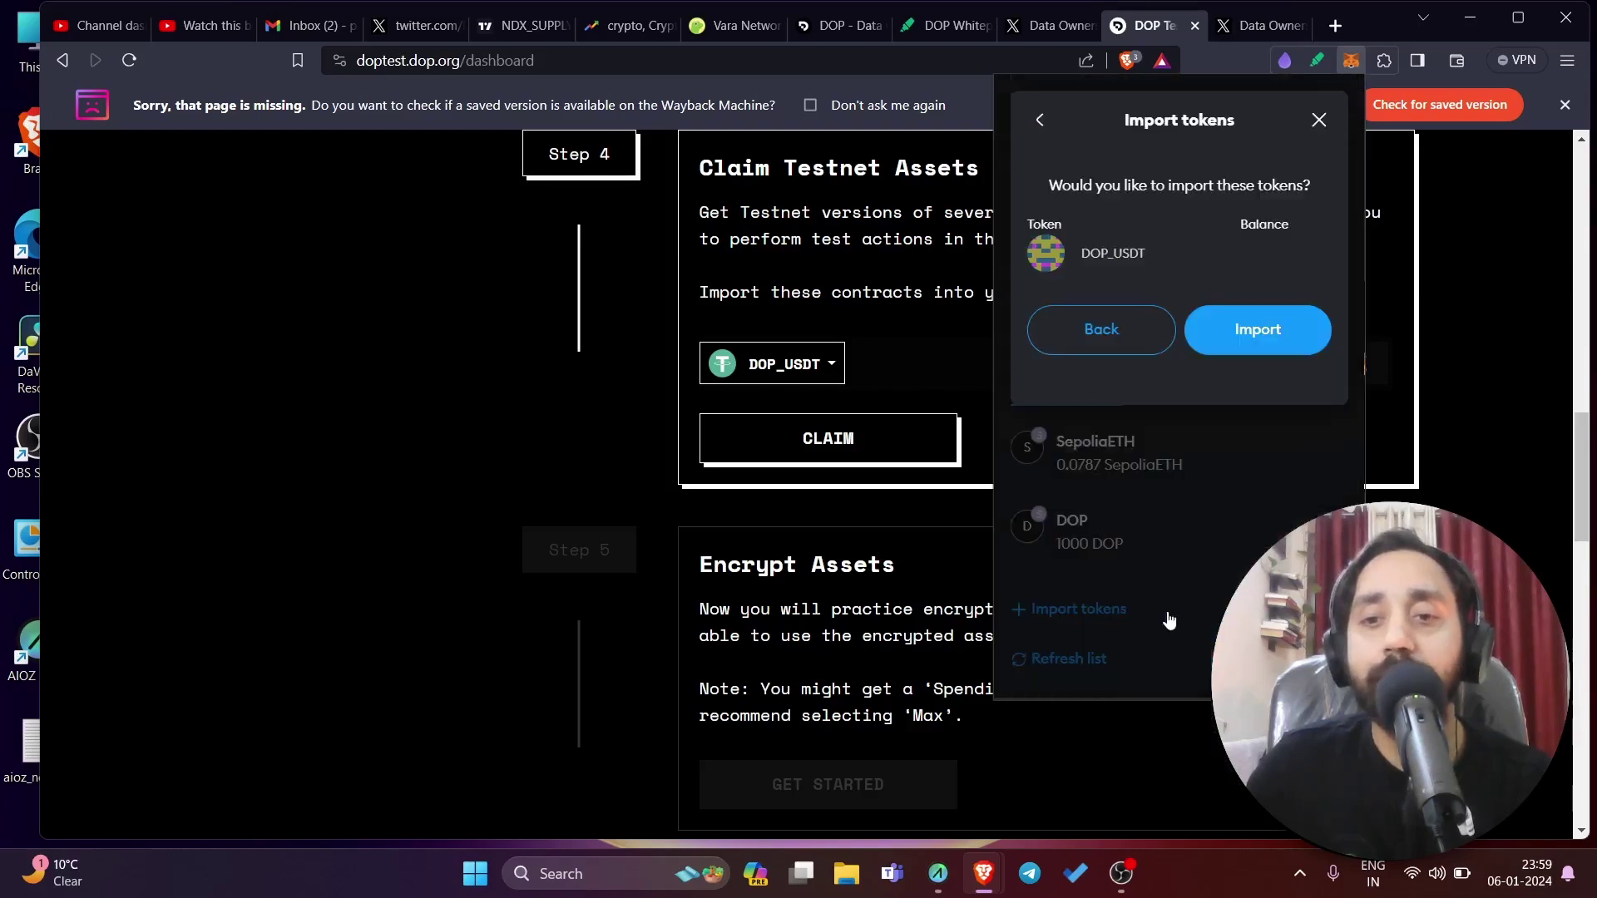
left_click(1254, 351)
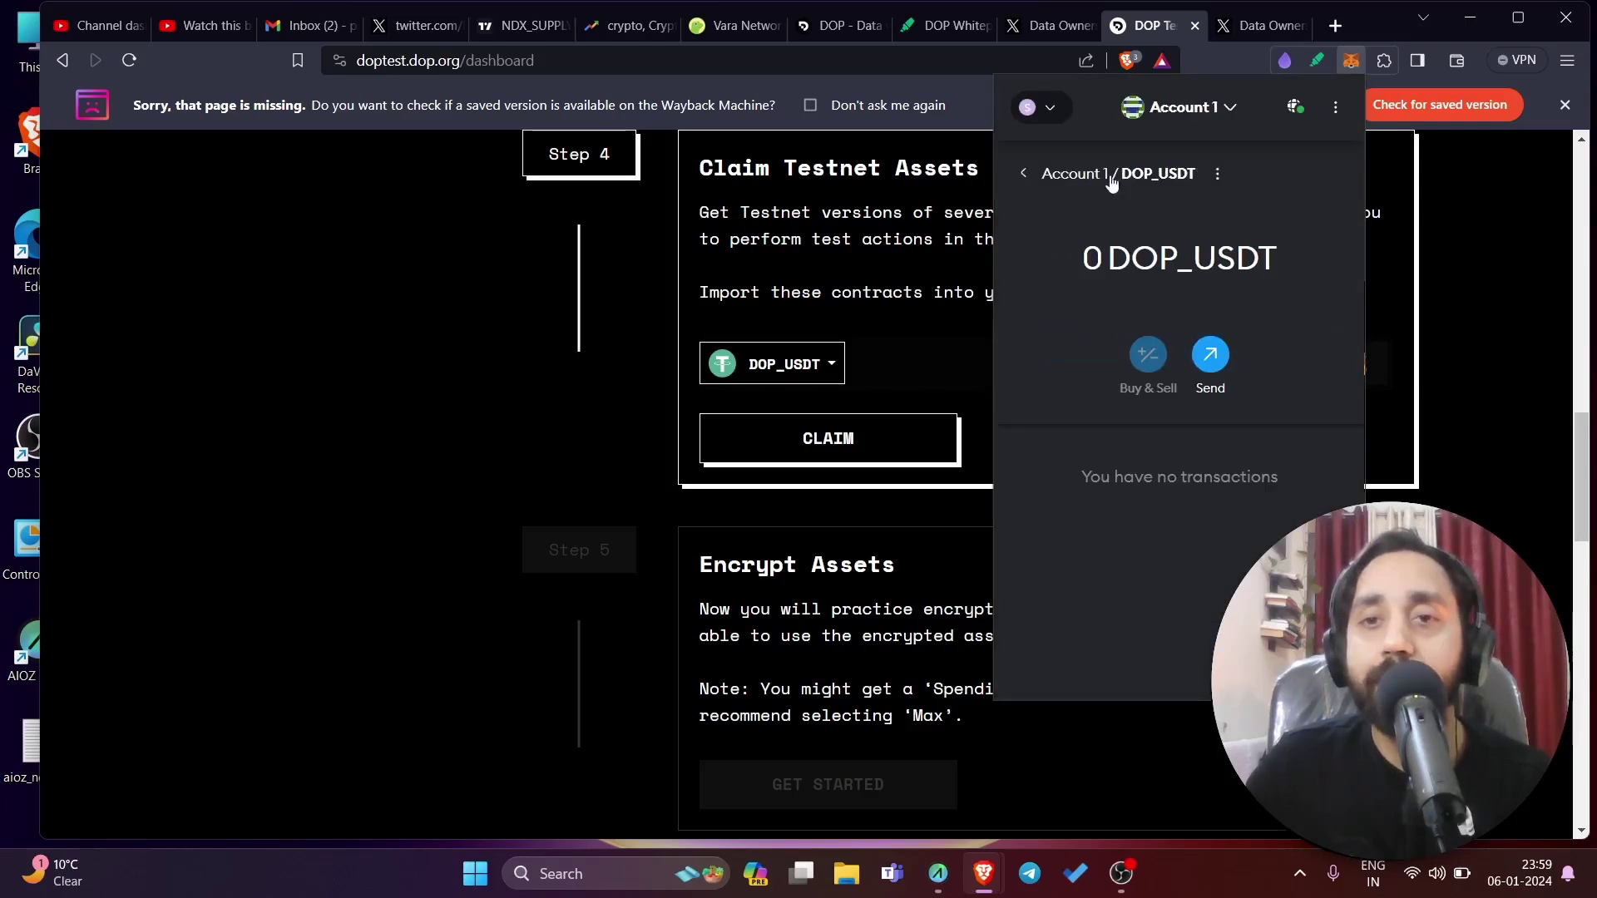
left_click(1024, 174)
Step: Switch the dashboard token to DOP_USDC, copy its contract address, and import it into MetaMask
left_click(955, 327)
left_click(822, 365)
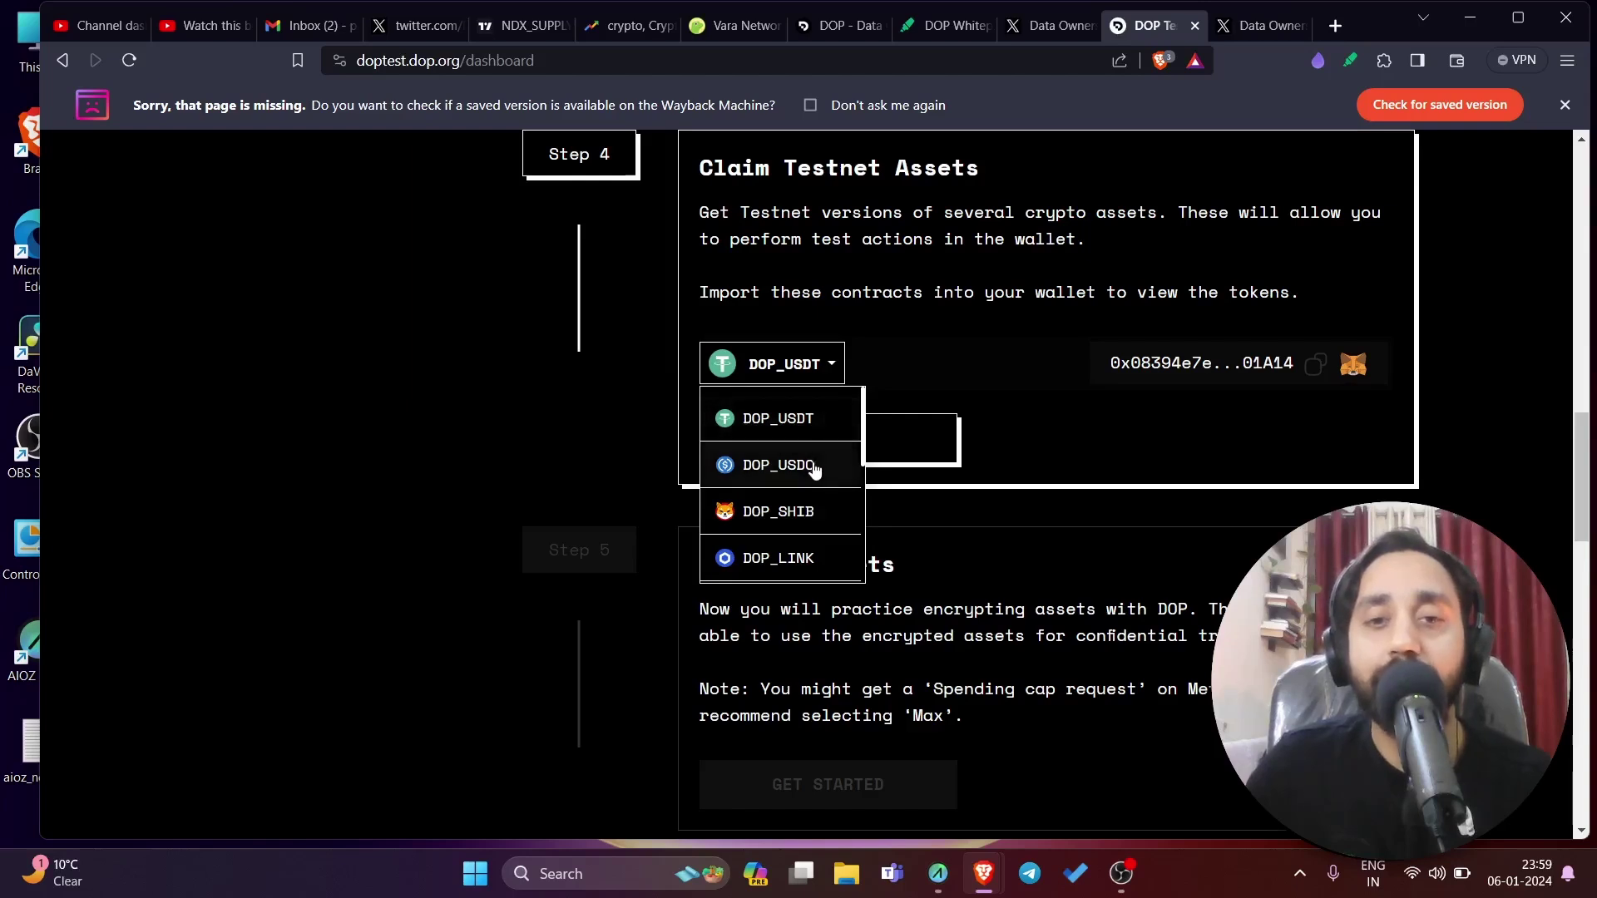
left_click(814, 468)
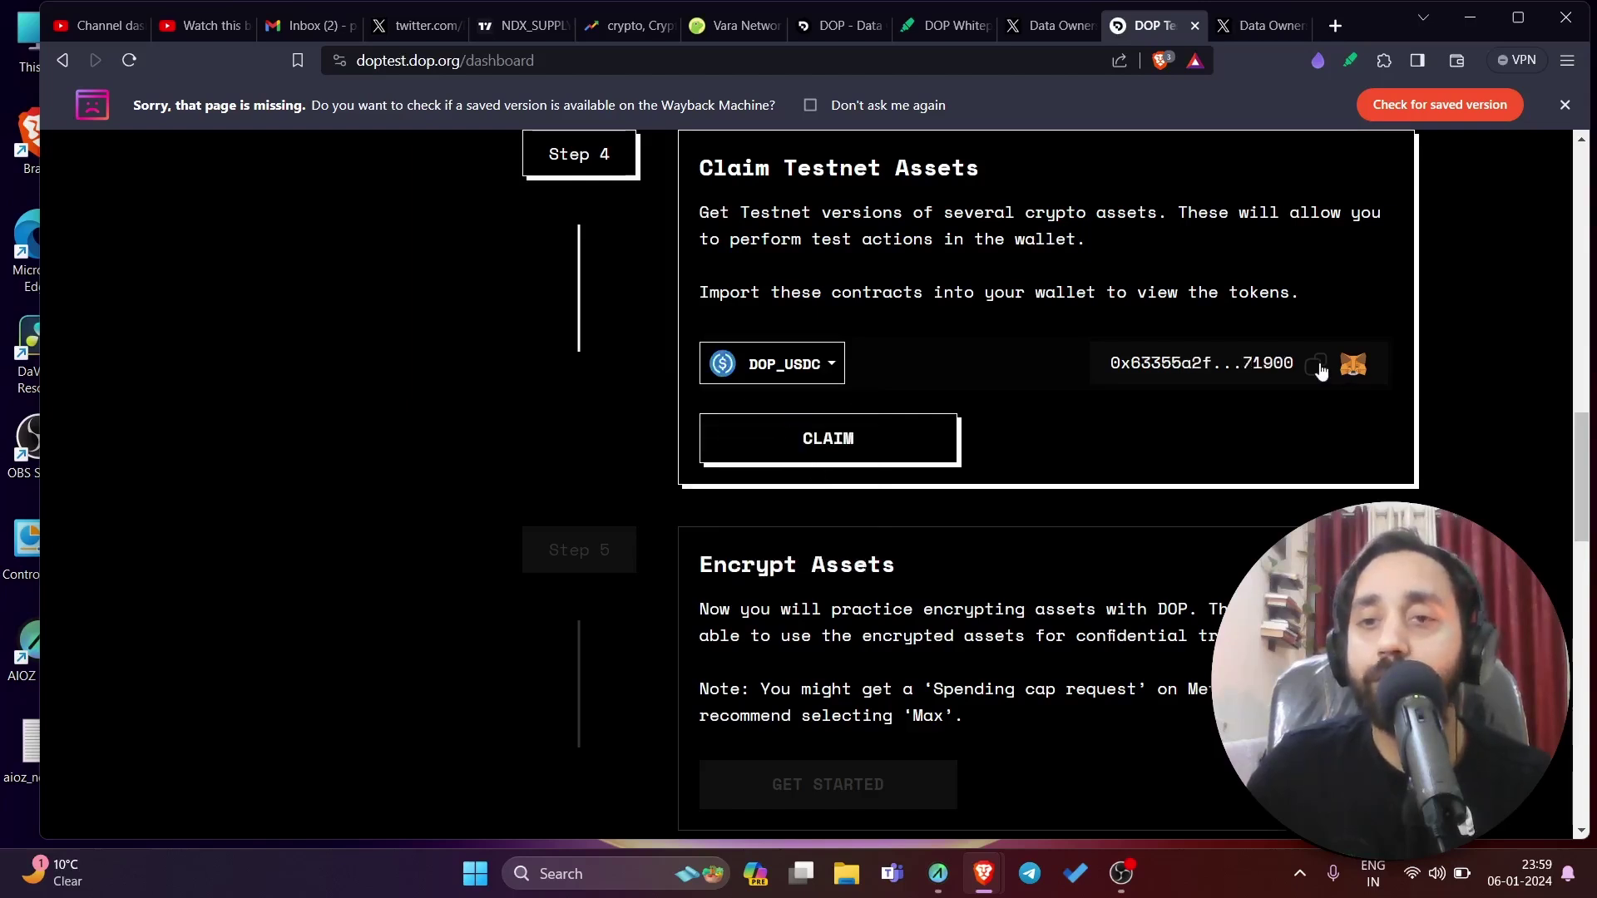
left_click(1320, 366)
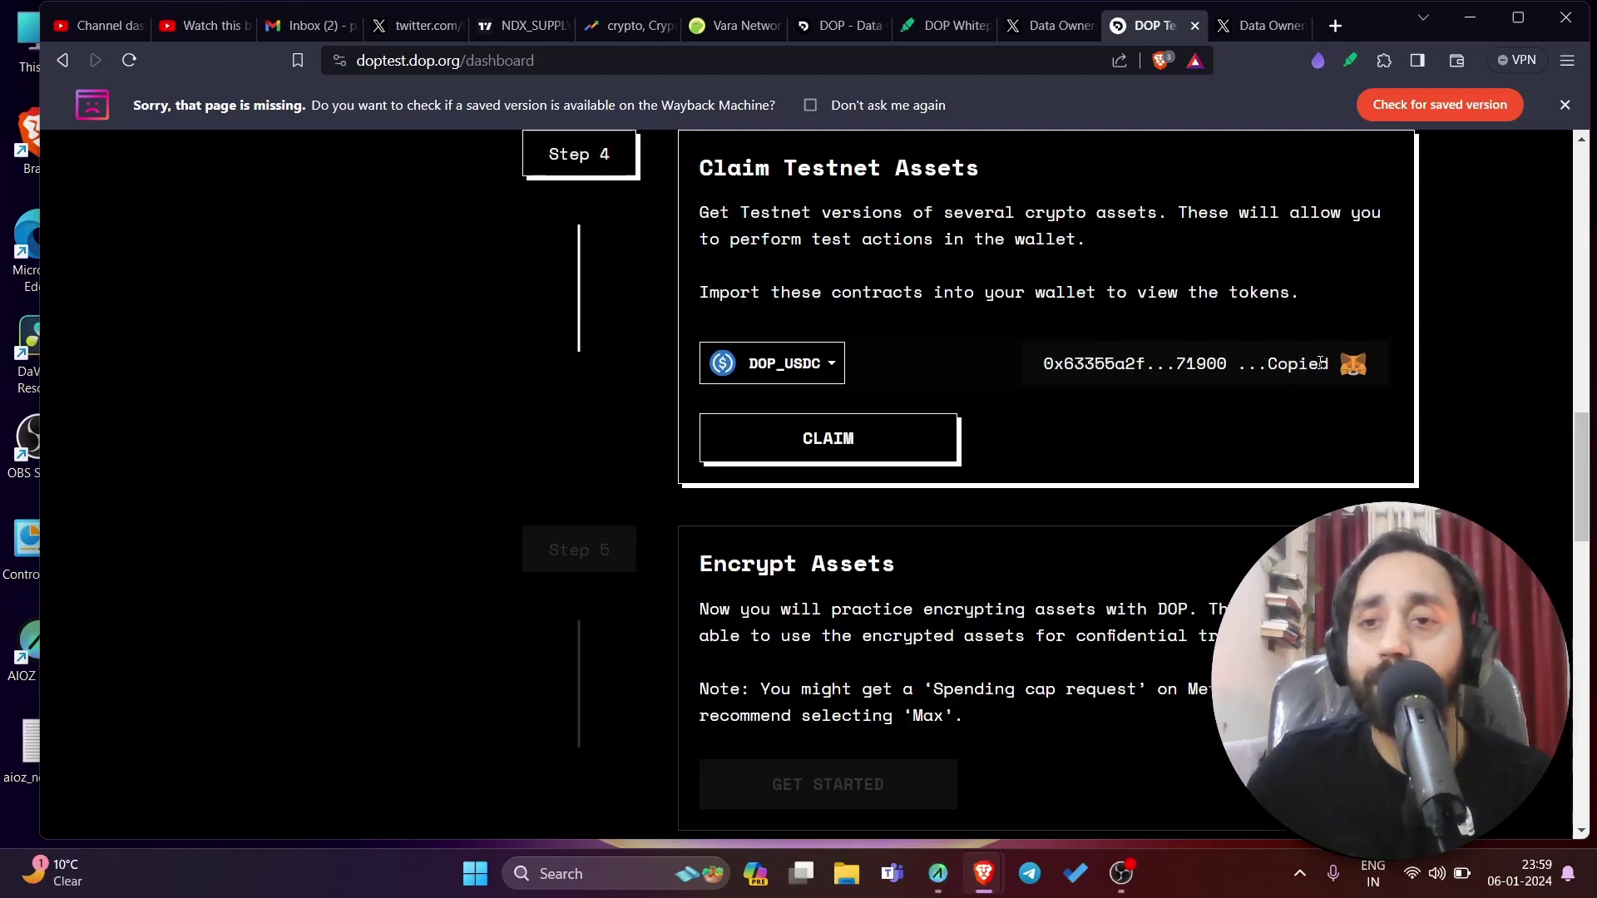
left_click(1383, 63)
left_click(1152, 499)
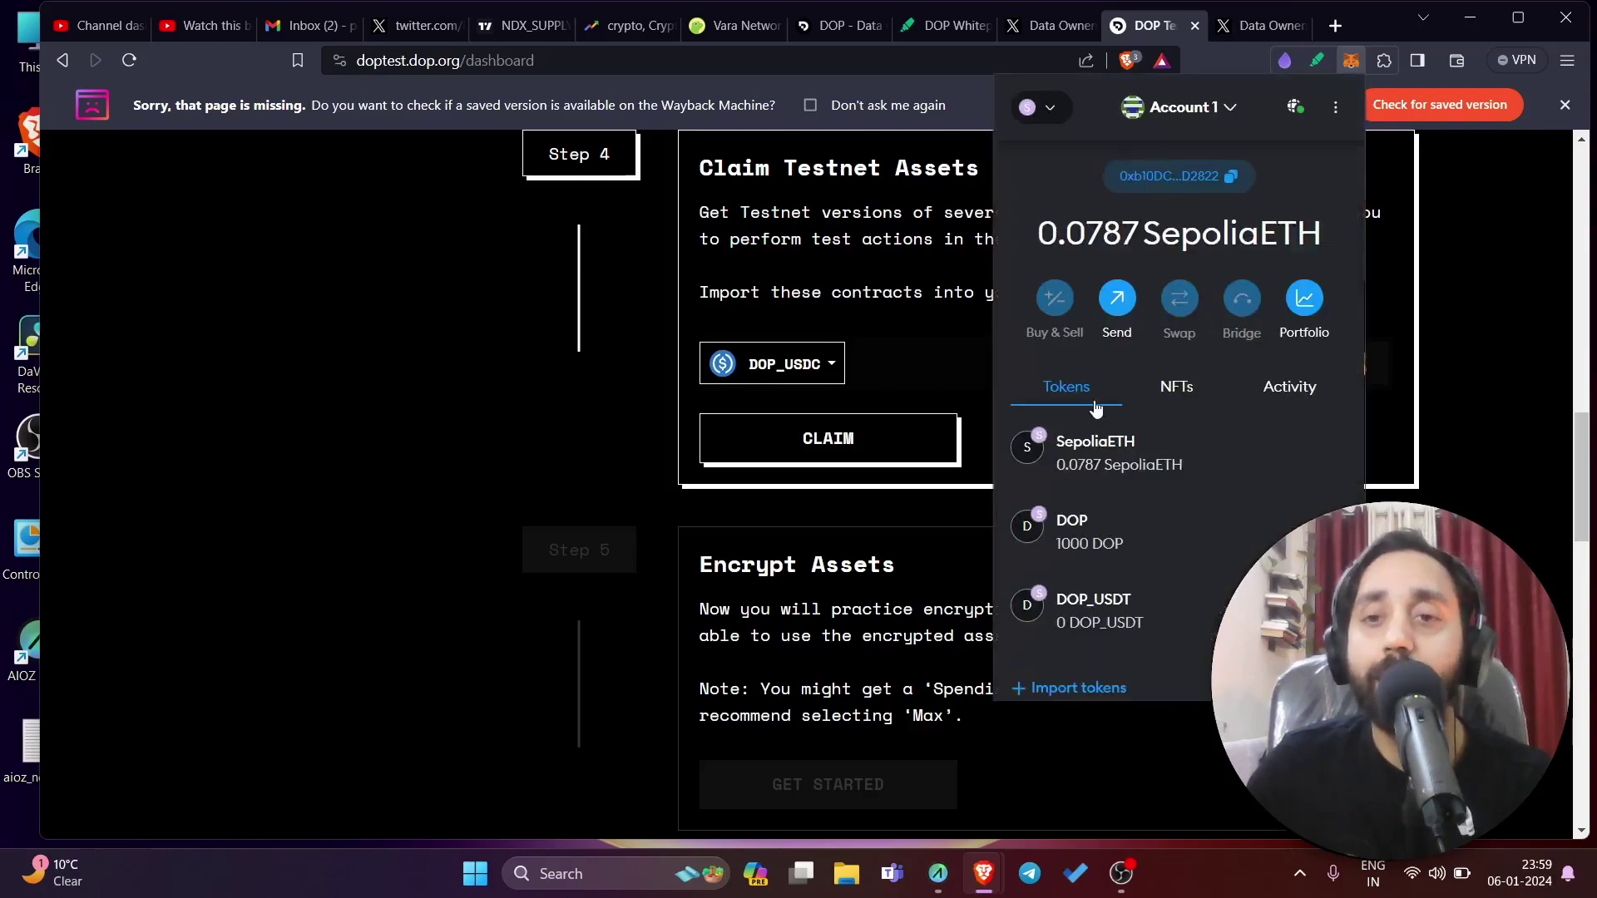
scroll(1102, 595, "down", 2)
left_click(1090, 574)
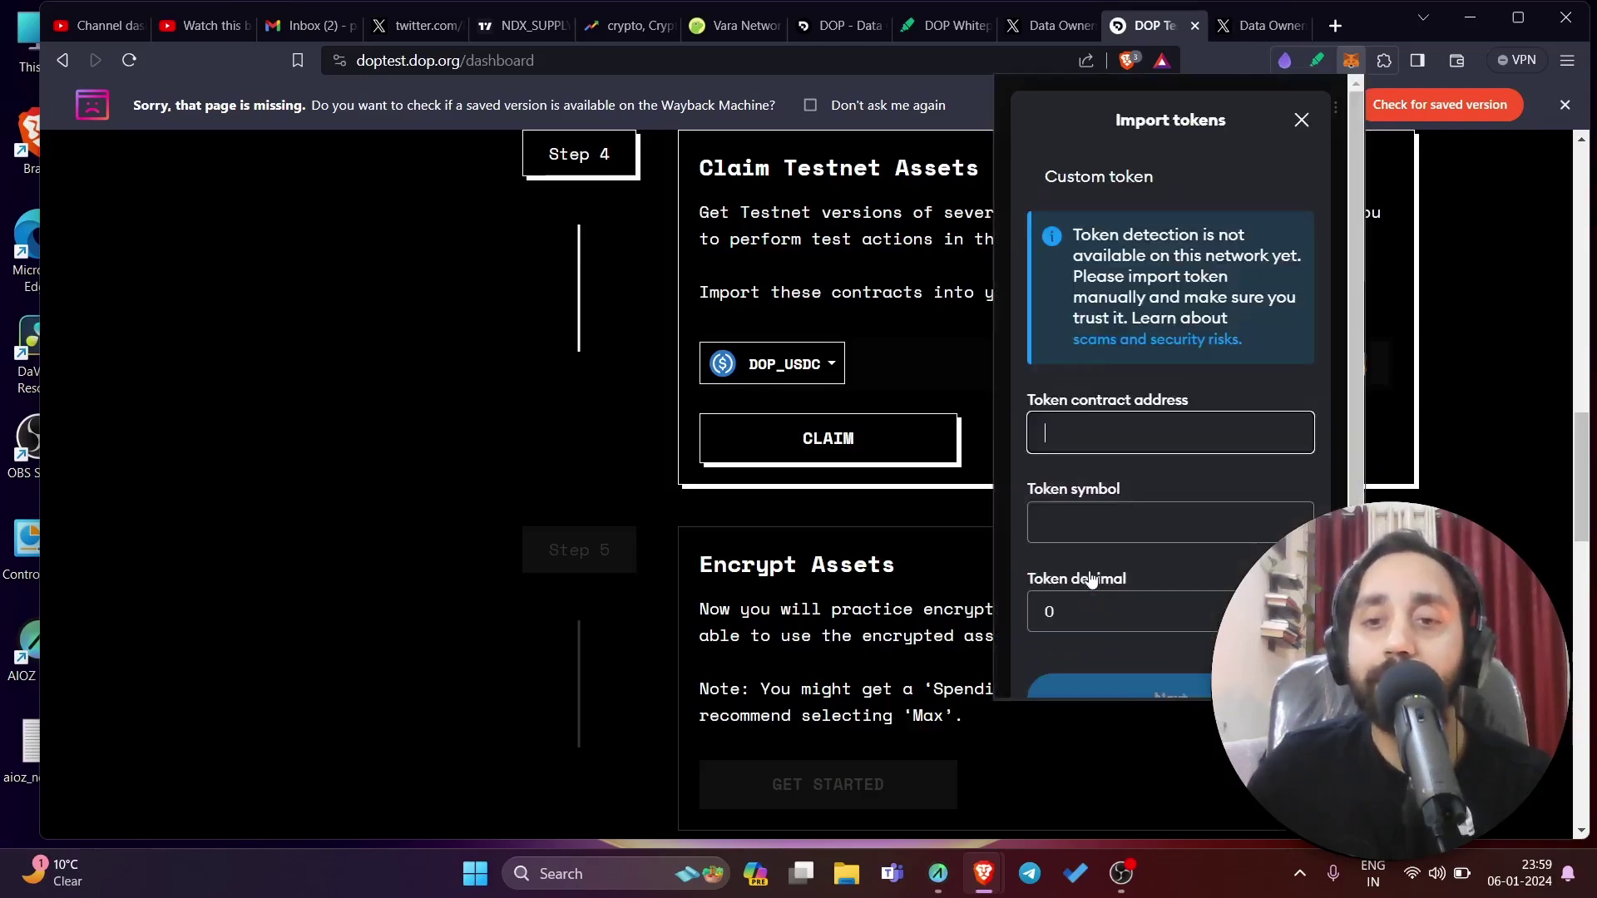
right_click(1074, 428)
left_click(1133, 585)
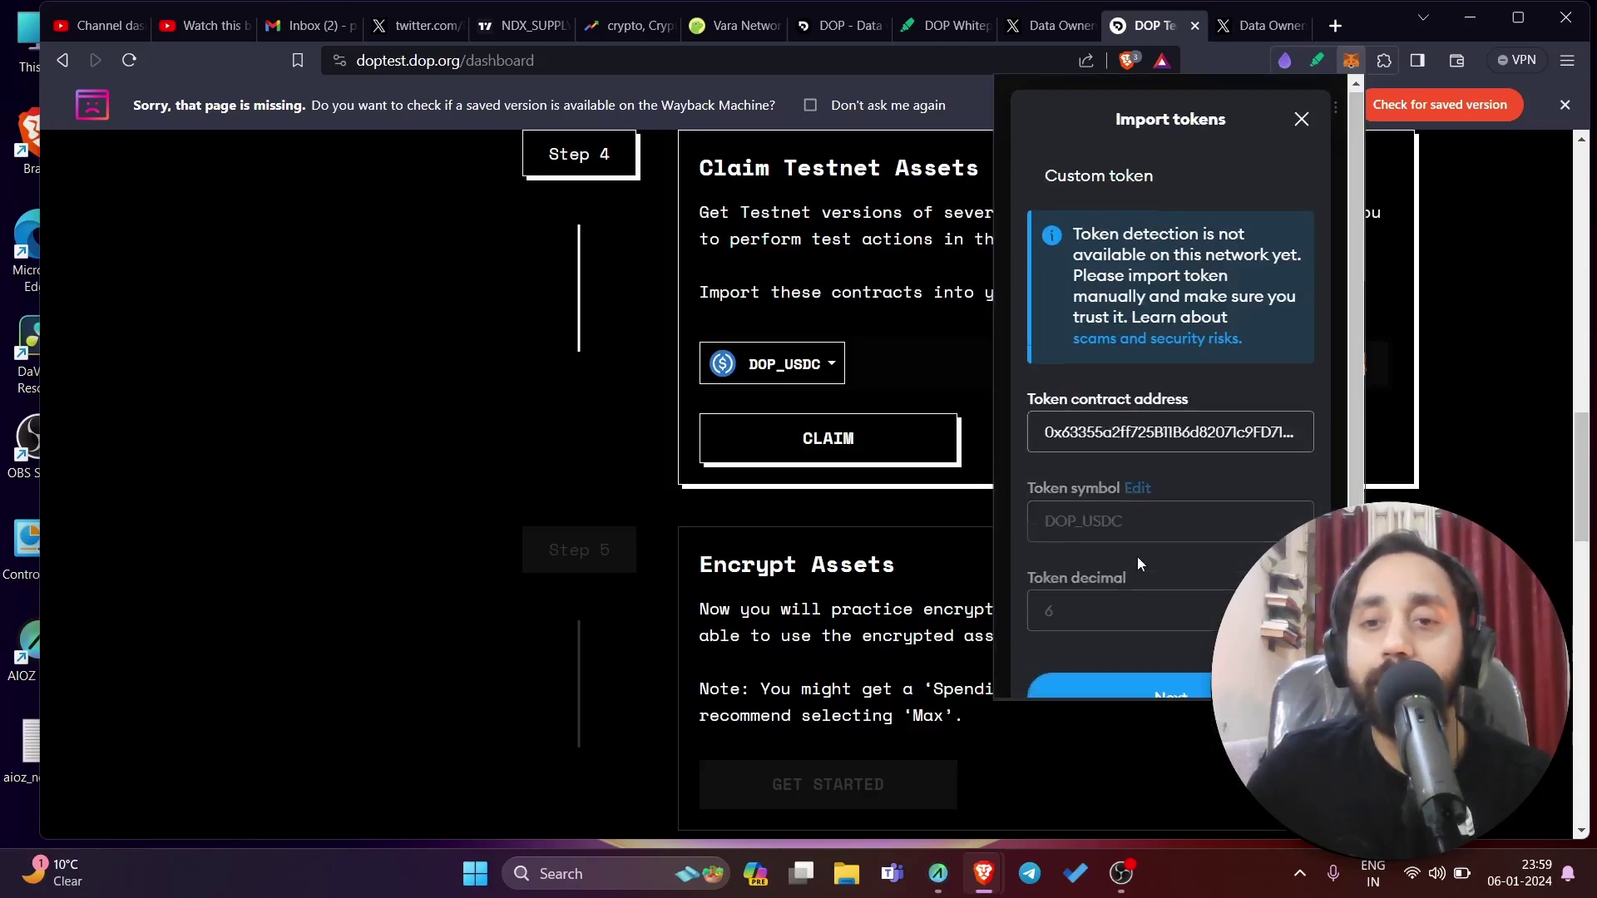
scroll(1136, 556, "down", 2)
left_click(1156, 616)
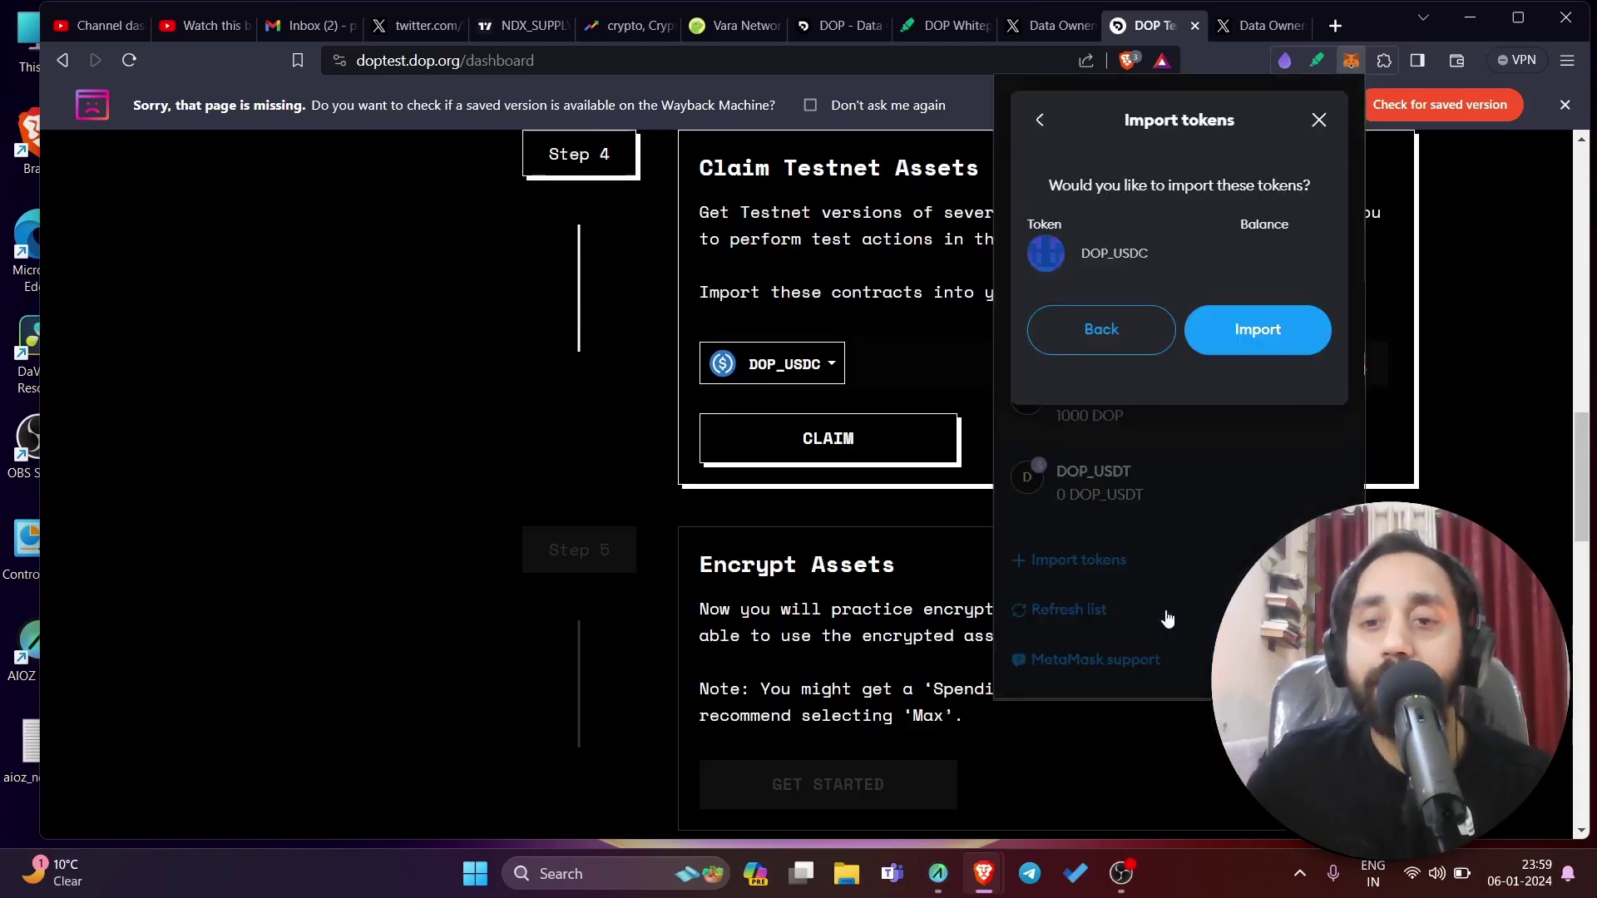
left_click(1246, 334)
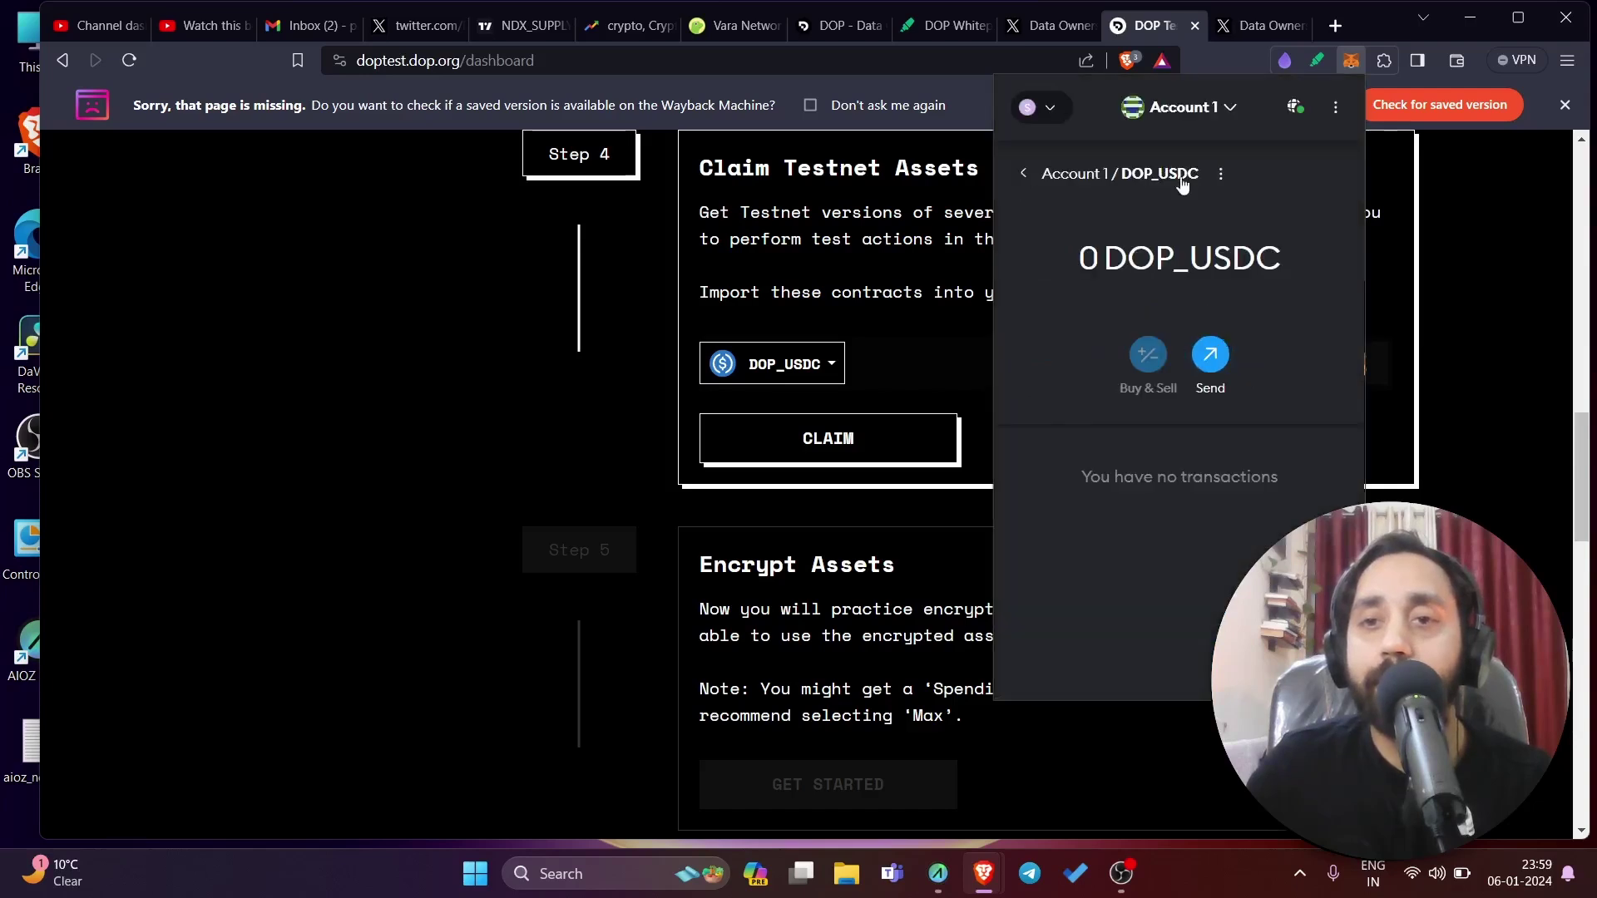
left_click(1039, 181)
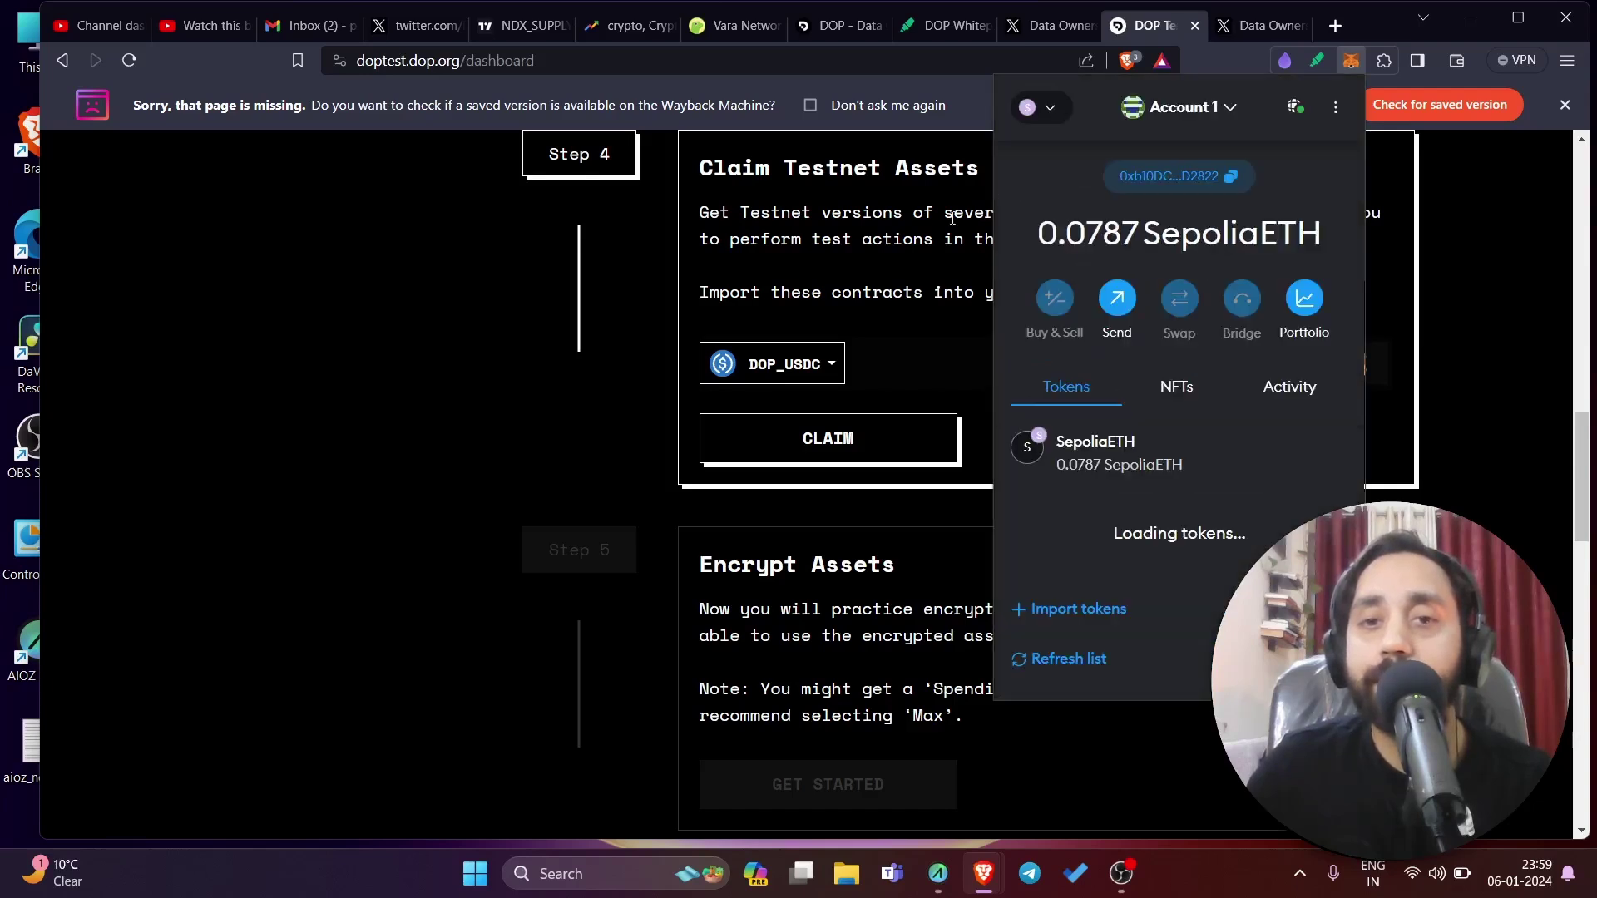
Step: Return to the dashboard and open the Step 4 testnet token list
left_click(601, 387)
scroll(931, 490, "down", 1)
scroll(931, 490, "down", 2)
left_click(822, 166)
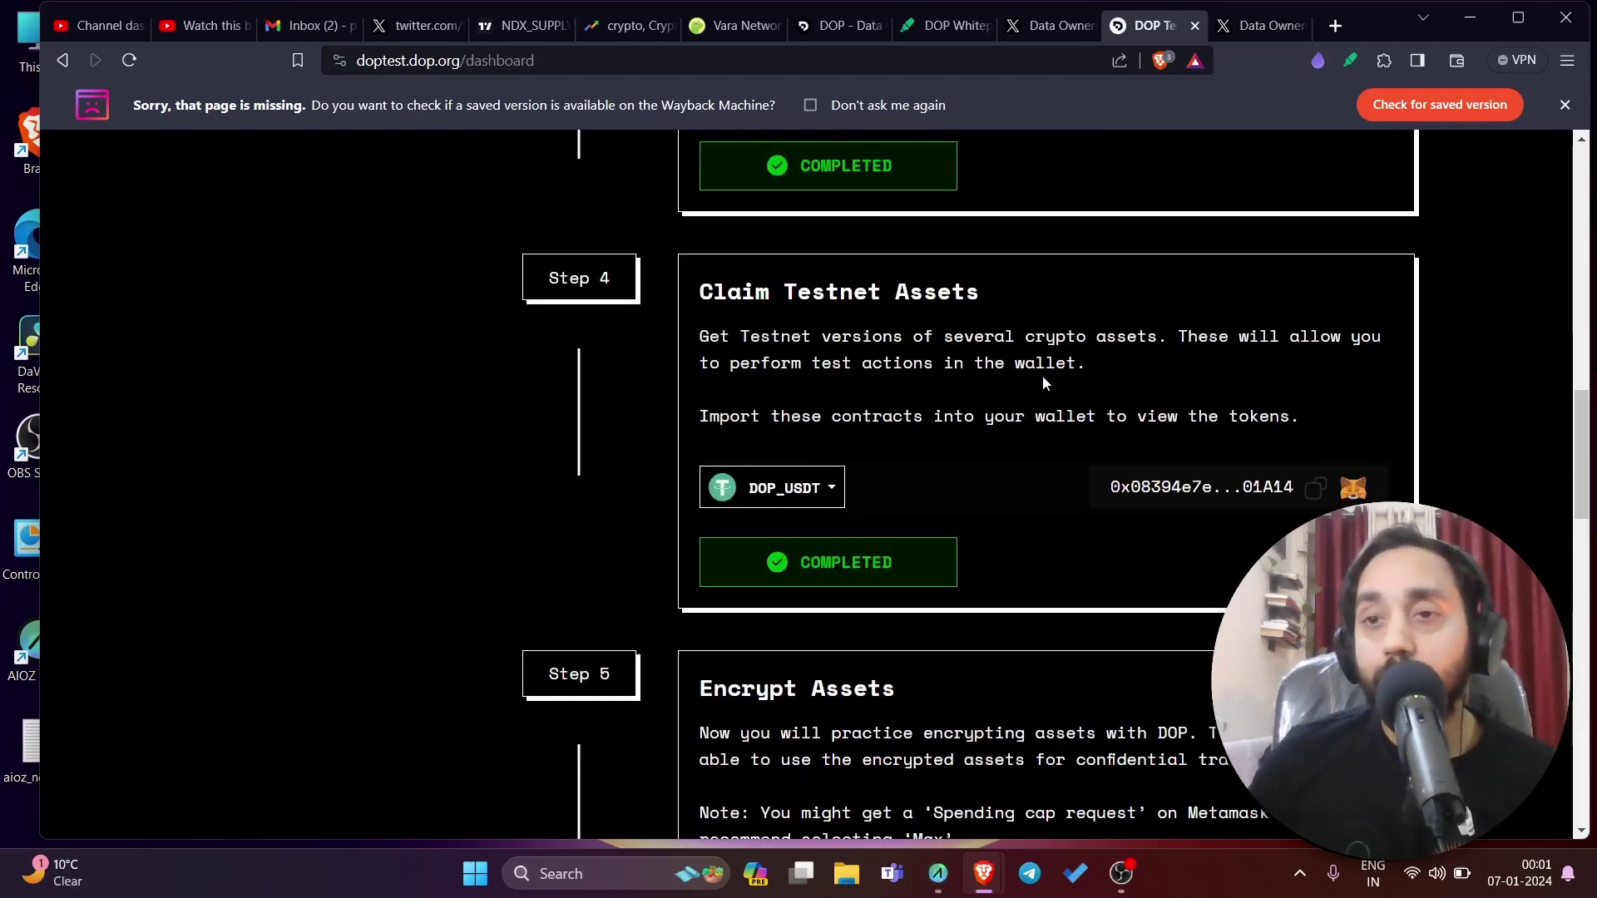
Step: Check MetaMask's token balances, then scroll the dashboard down to Step 5 Encrypt Assets
left_click(1386, 60)
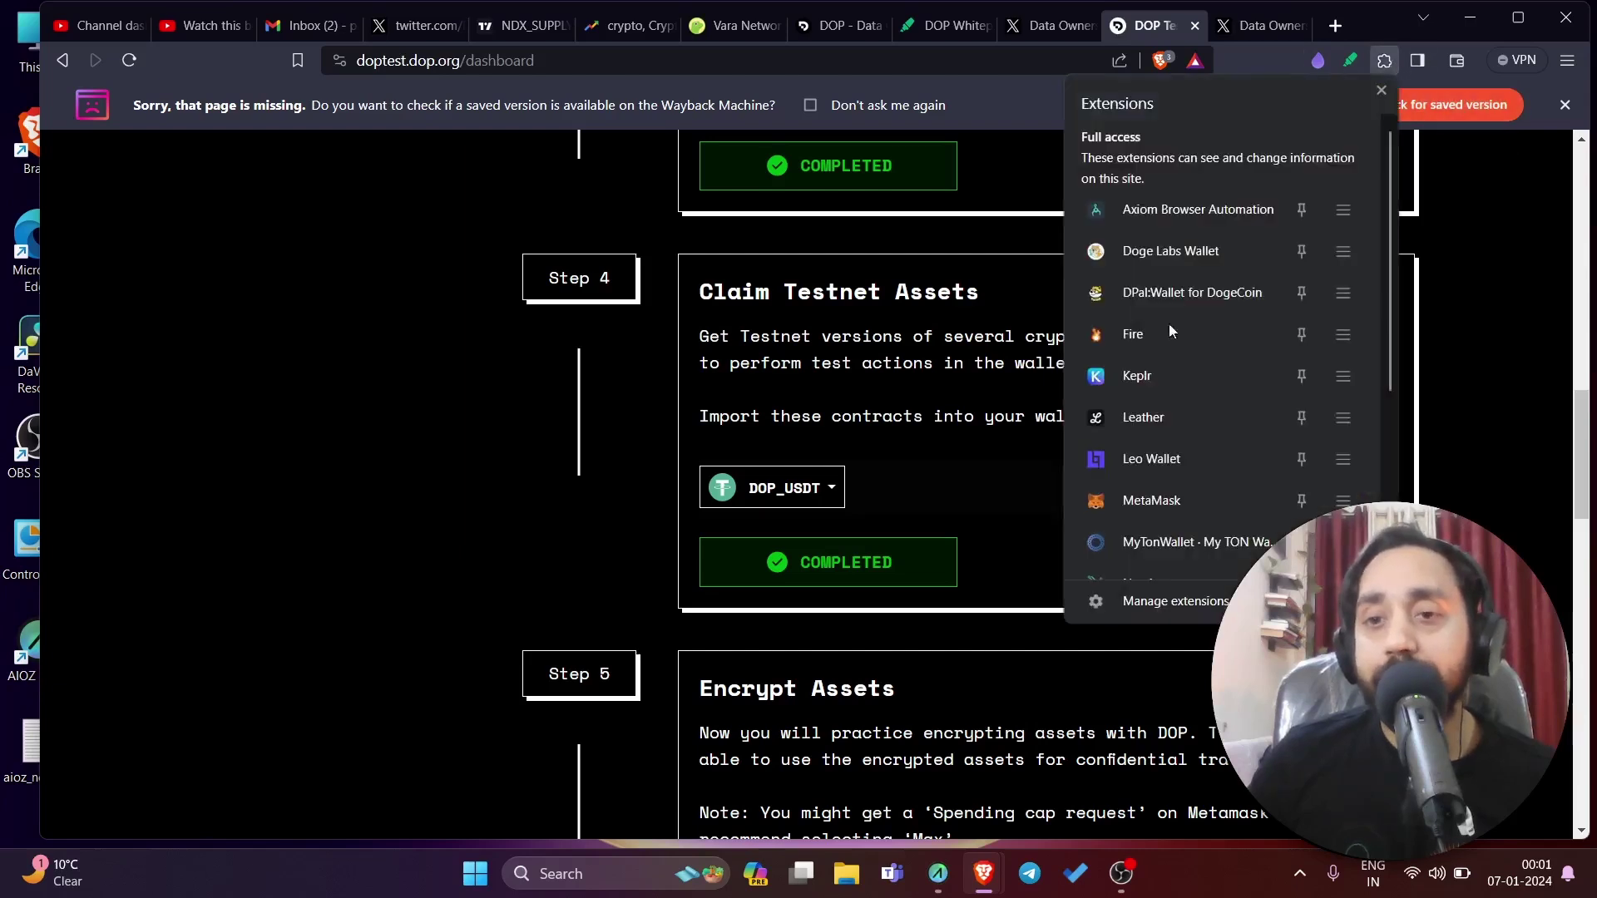
left_click(1184, 506)
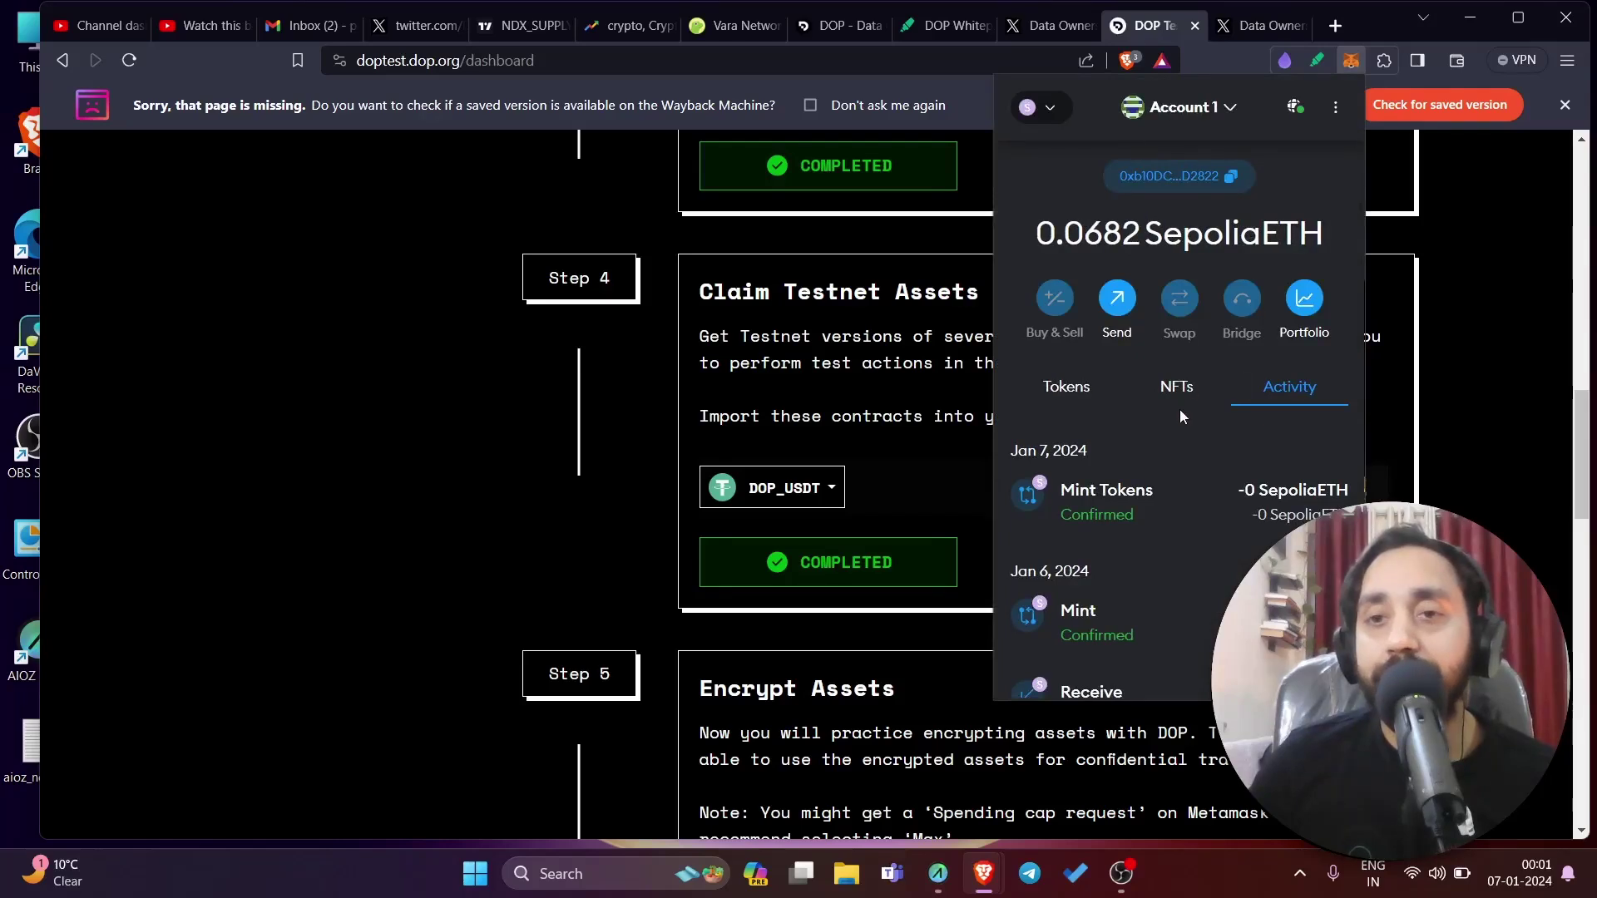
scroll(1173, 416, "down", 2)
left_click(1065, 265)
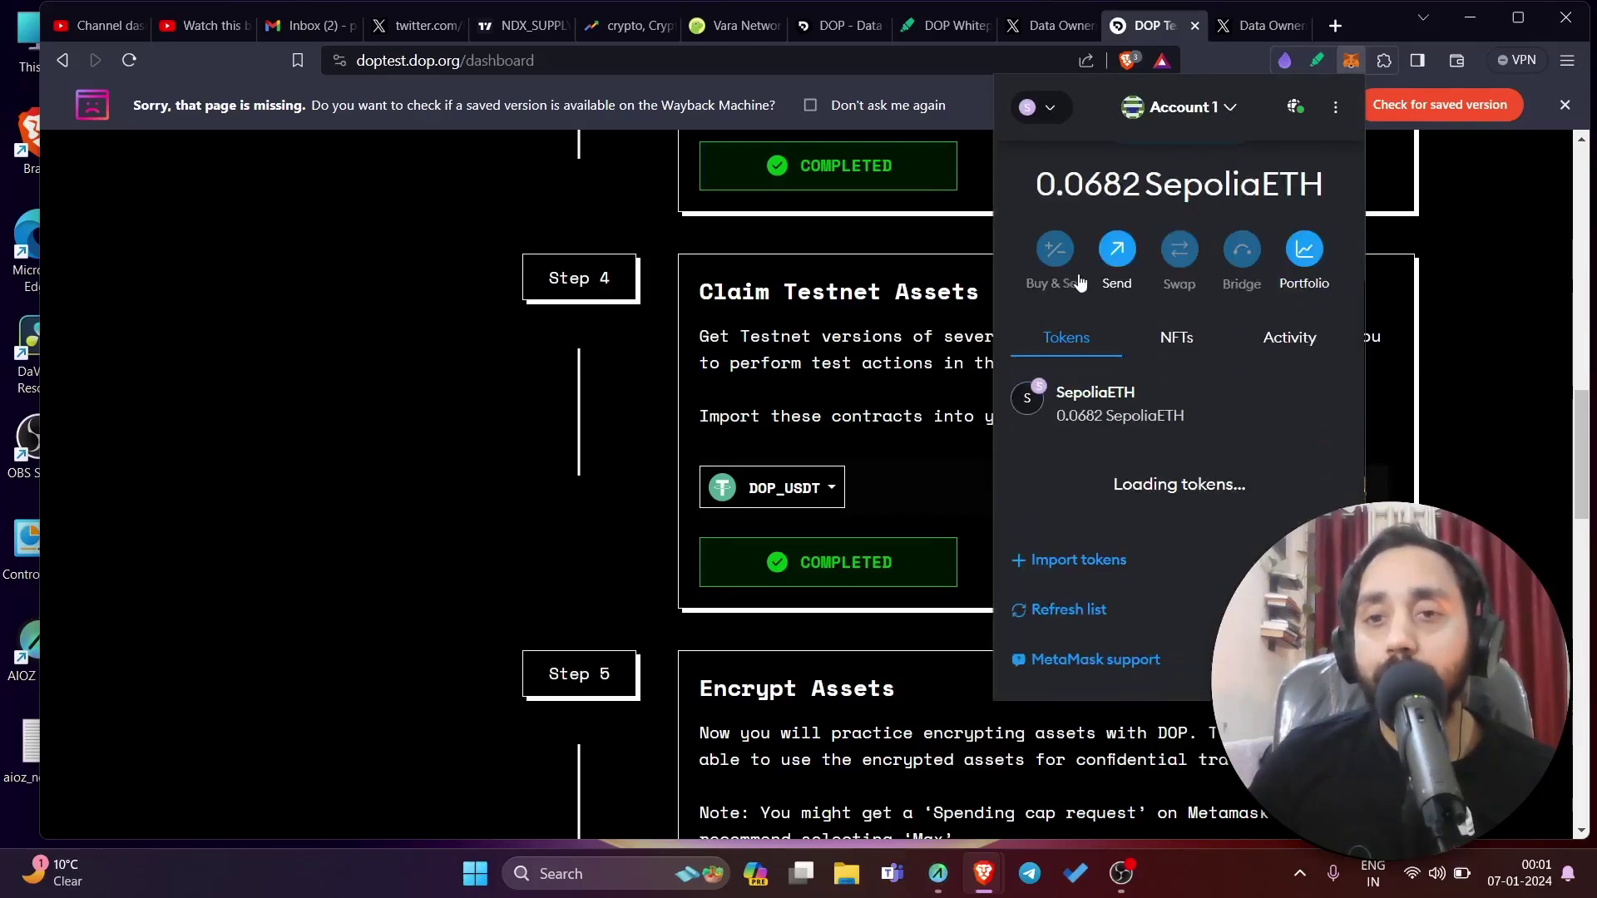
scroll(1125, 474, "down", 1)
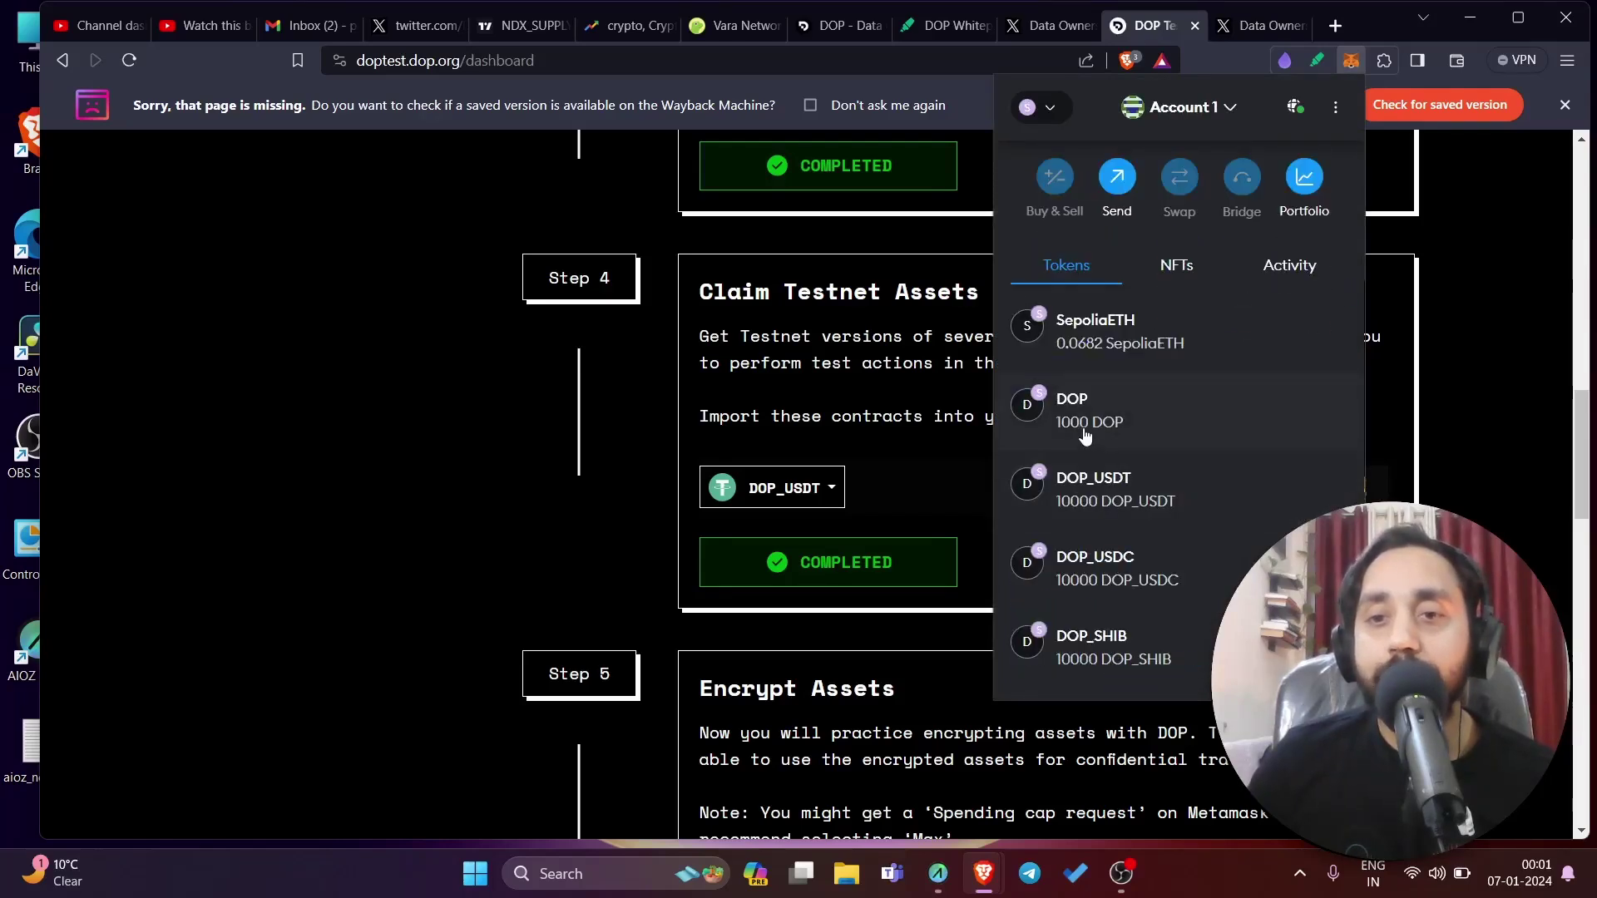
scroll(1100, 432, "down", 1)
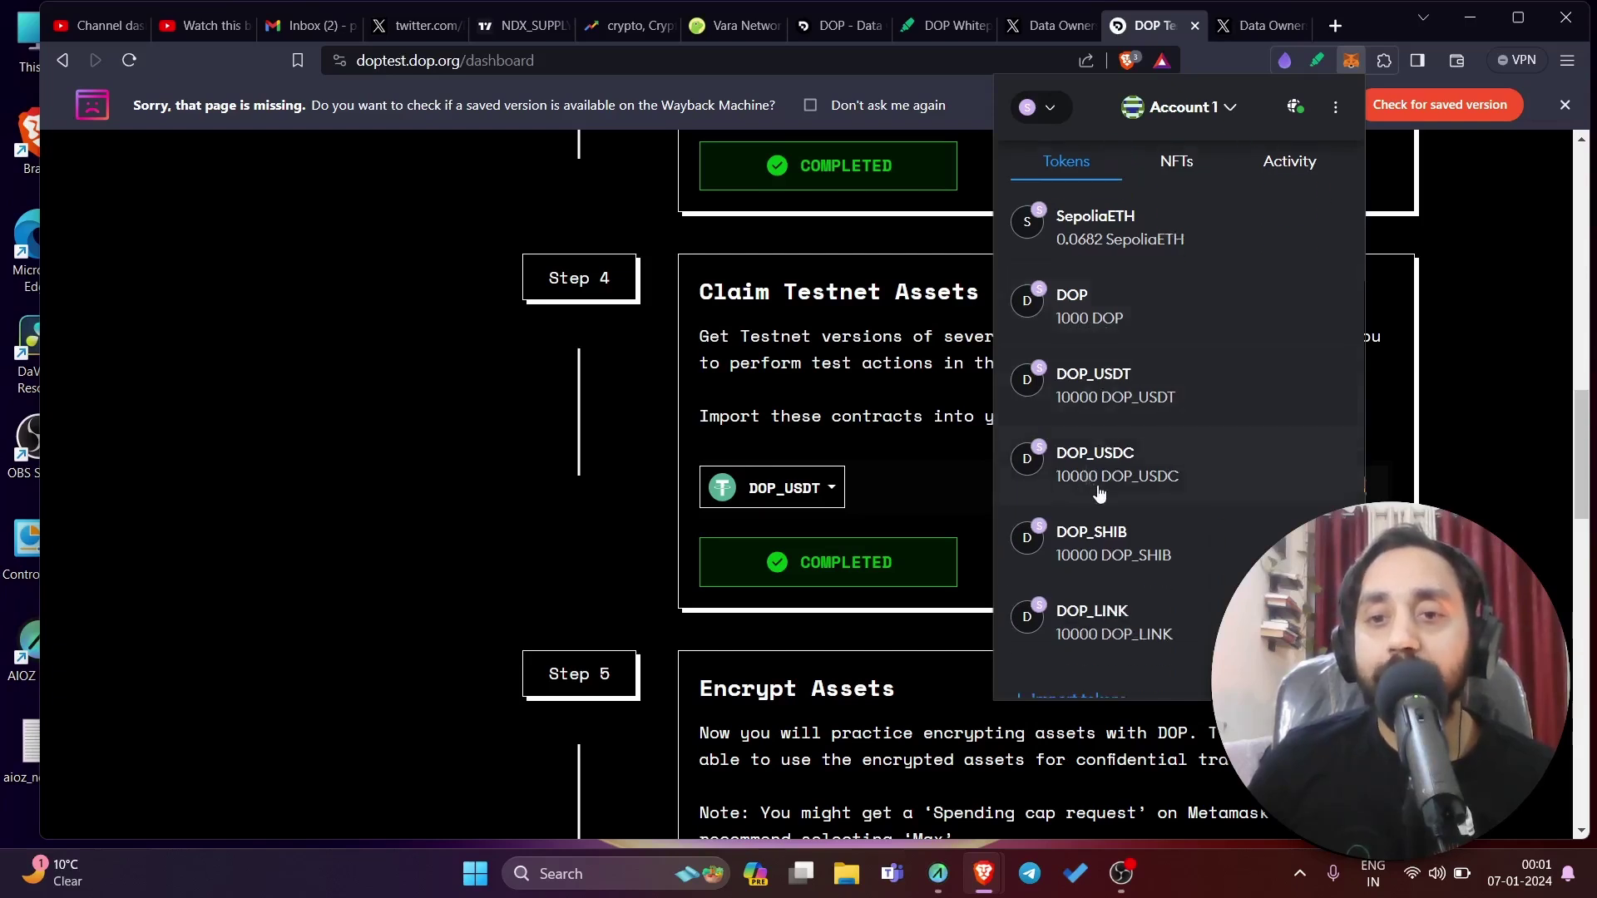
left_click(1159, 377)
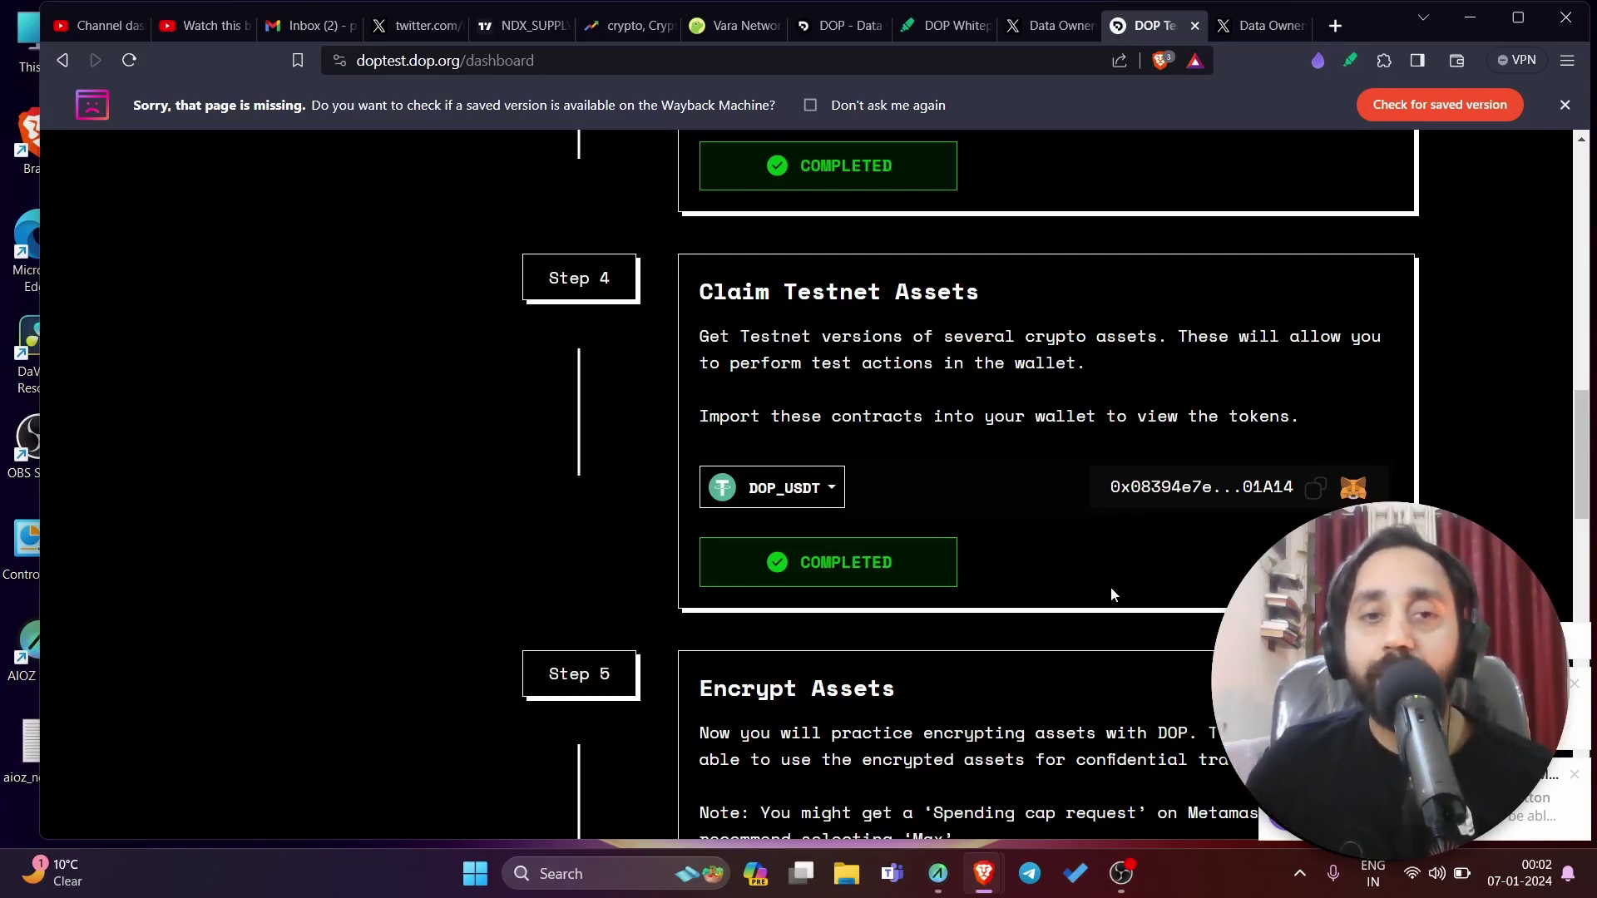
scroll(935, 500, "down", 5)
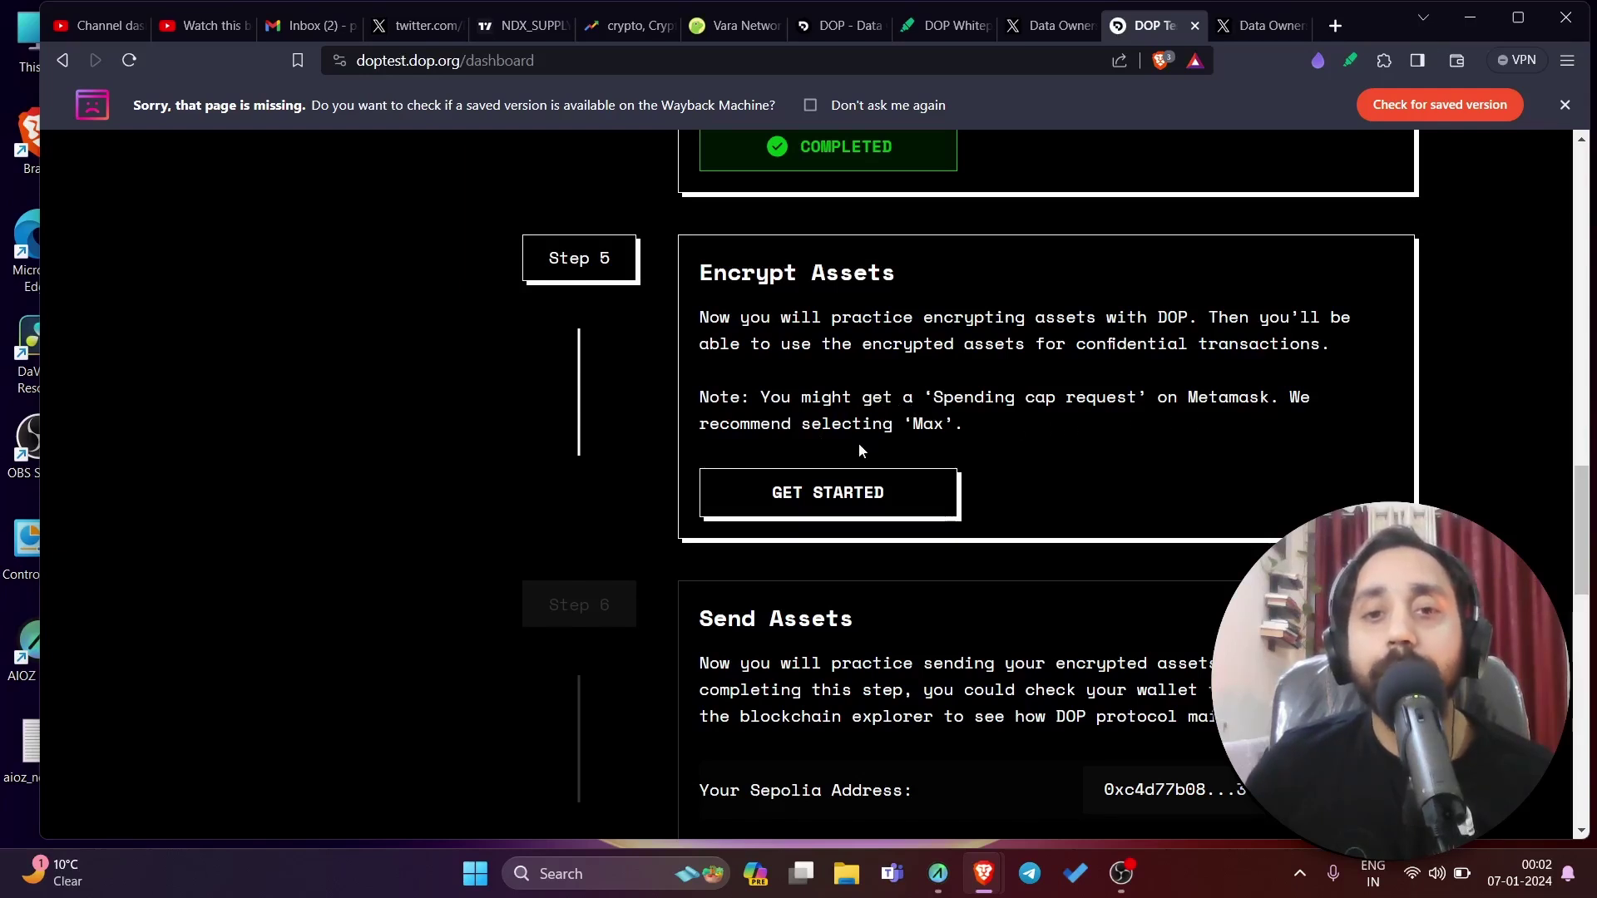
Step: Start Encrypt Assets, choose DOP_USDT, enter 10000, and confirm the encryption
left_click(845, 491)
scroll(1070, 520, "up", 2)
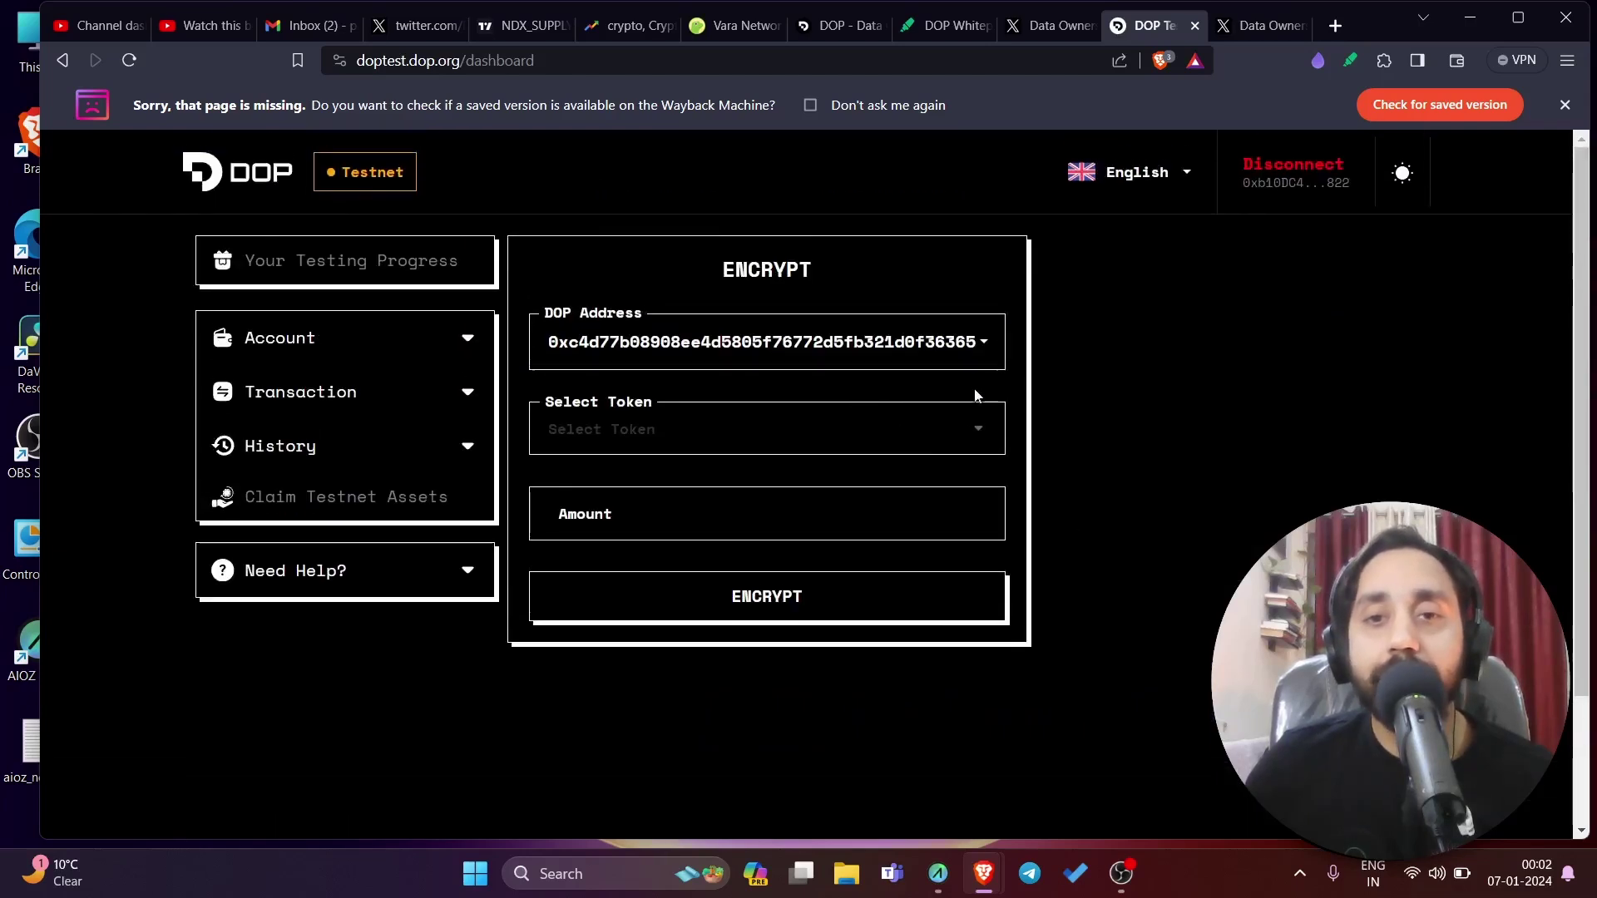
left_click(969, 424)
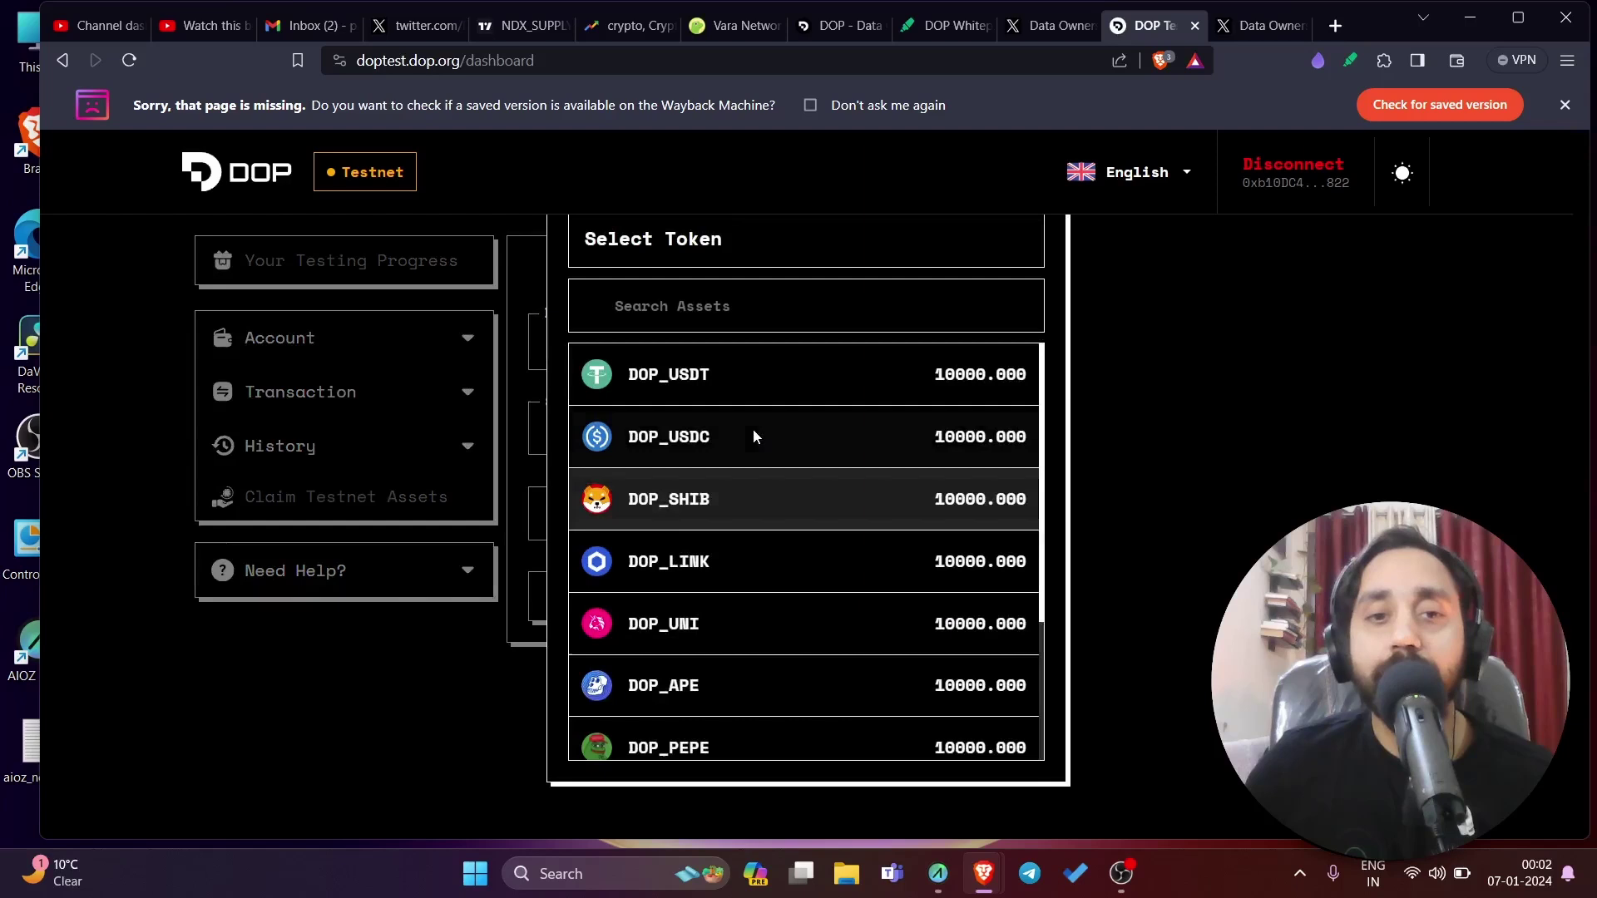
left_click(722, 382)
left_click(727, 517)
type("10000")
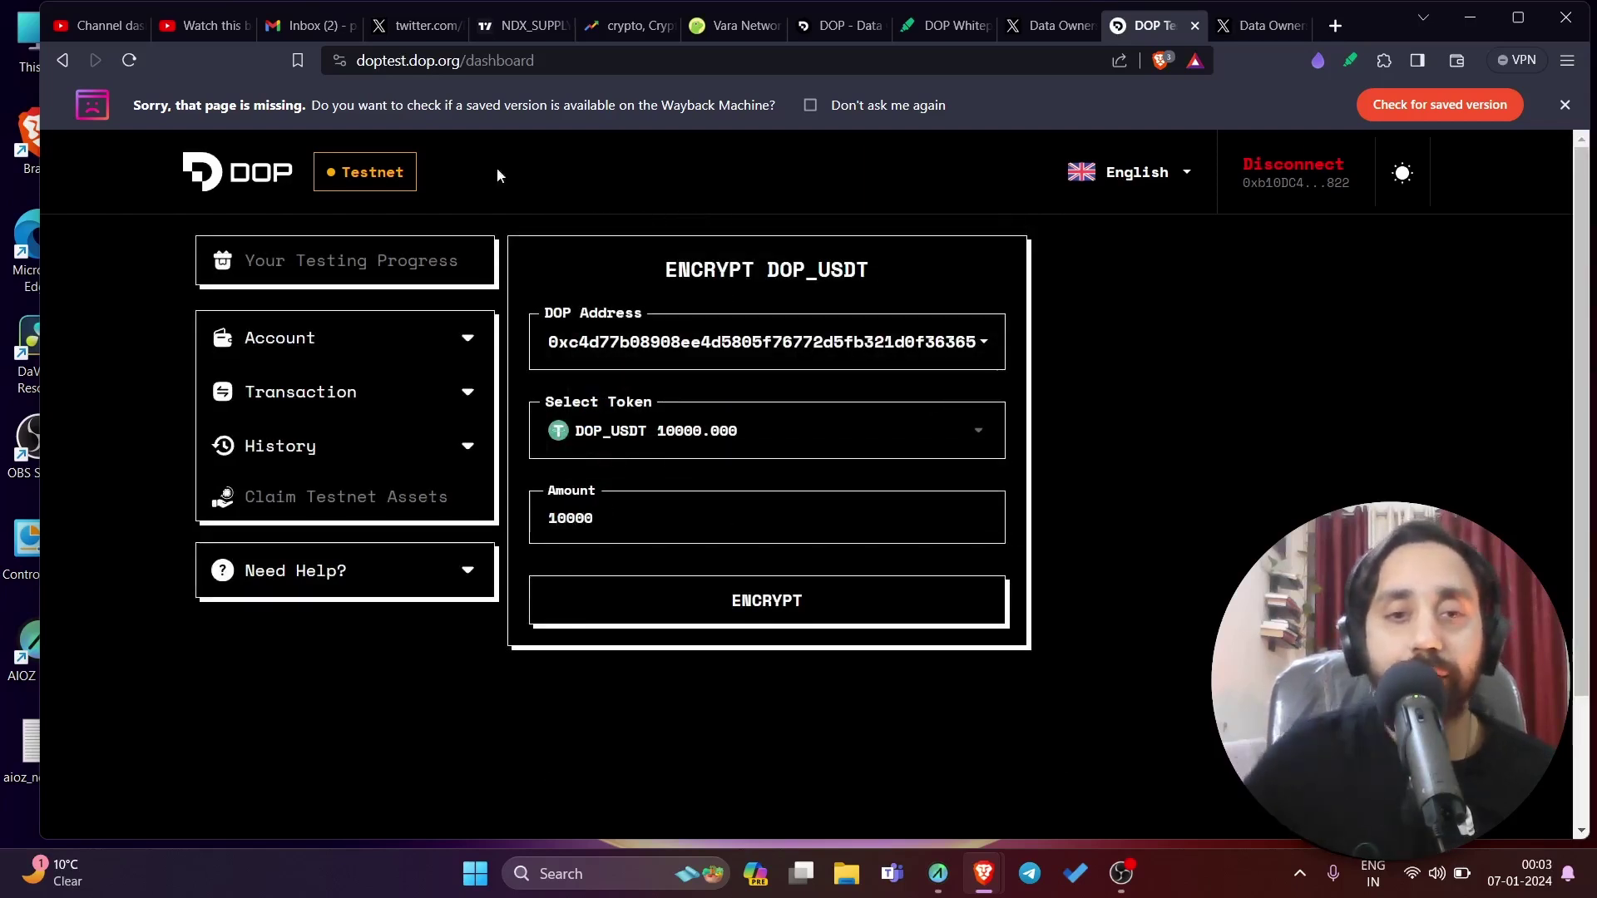
left_click(757, 620)
left_click(942, 670)
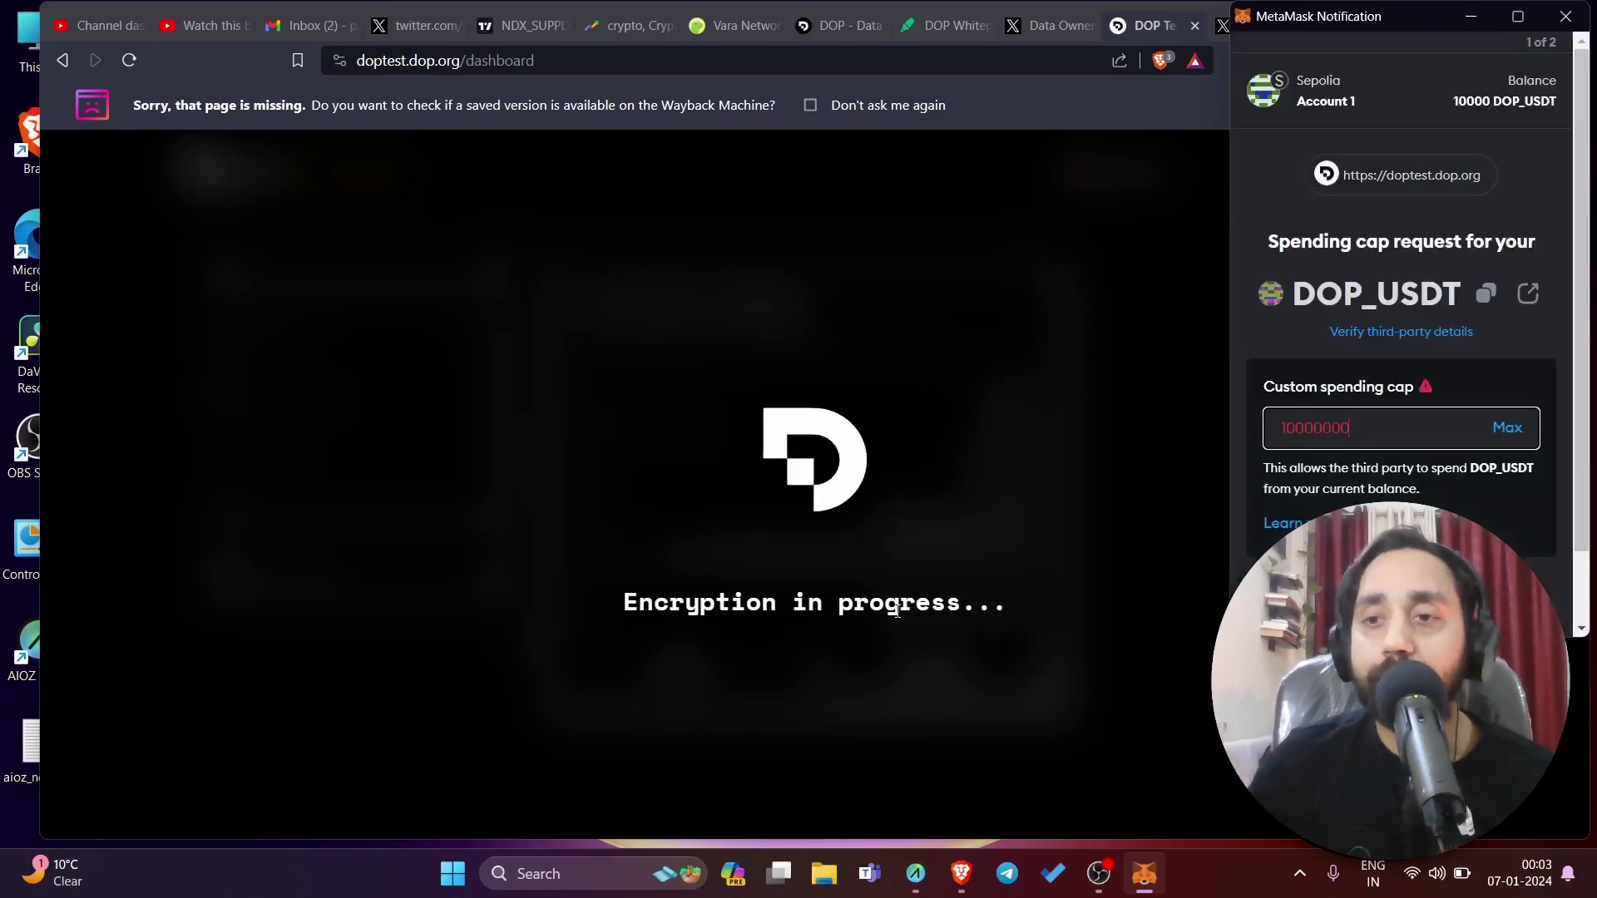
Step: Approve a max 10000 DOP_USDT spending cap and confirm the encryption transaction in MetaMask
left_click(1507, 428)
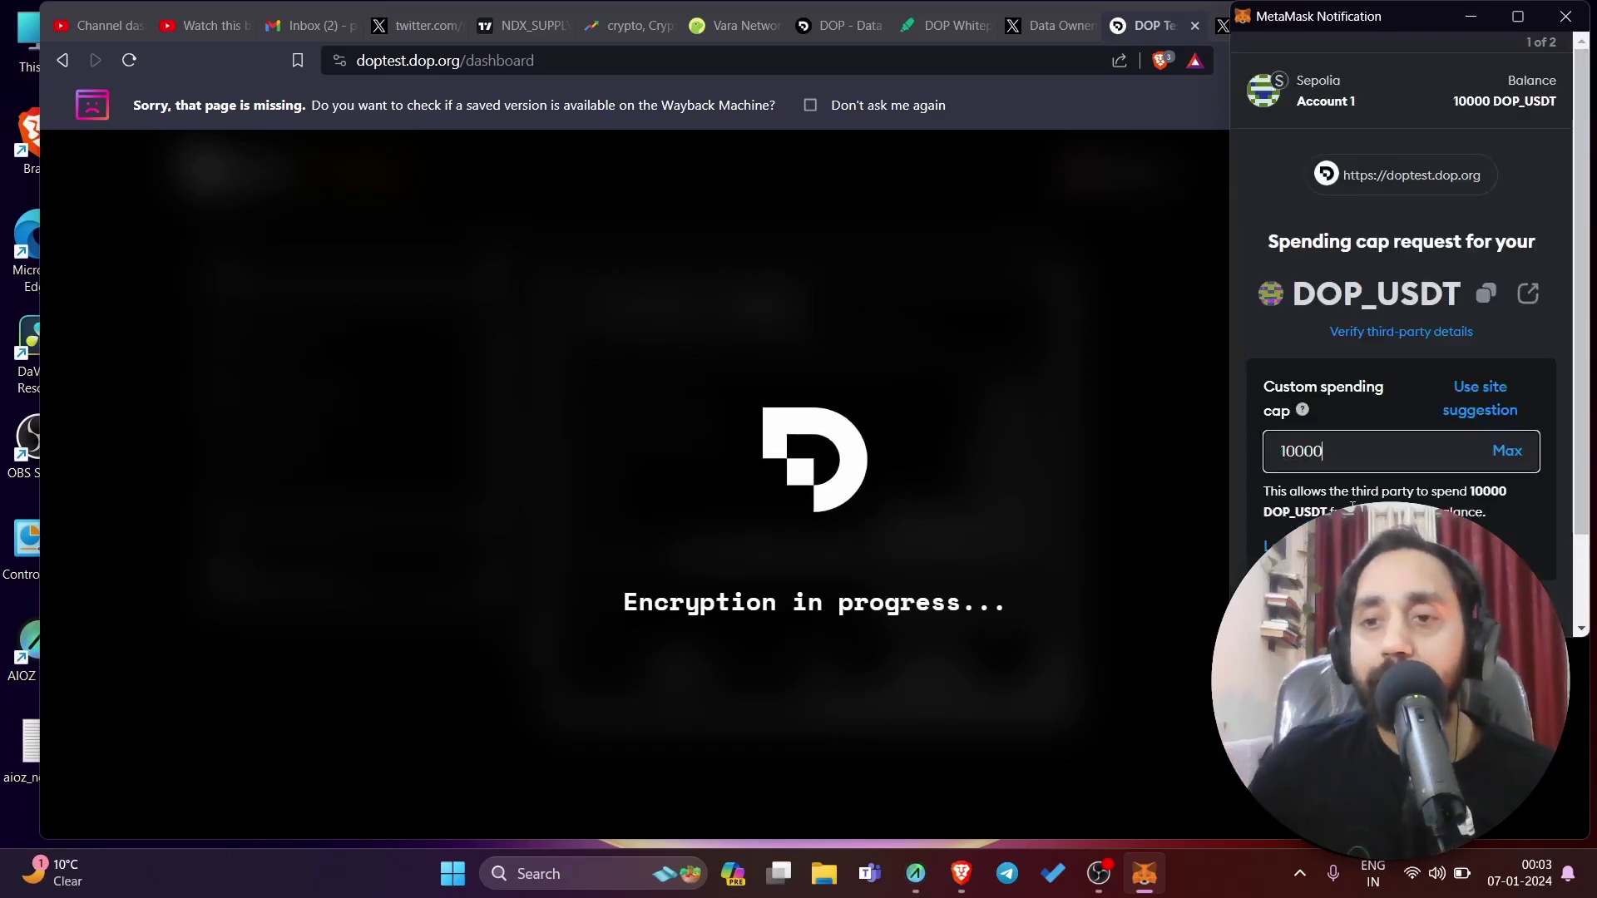
scroll(1401, 332, "down", 1)
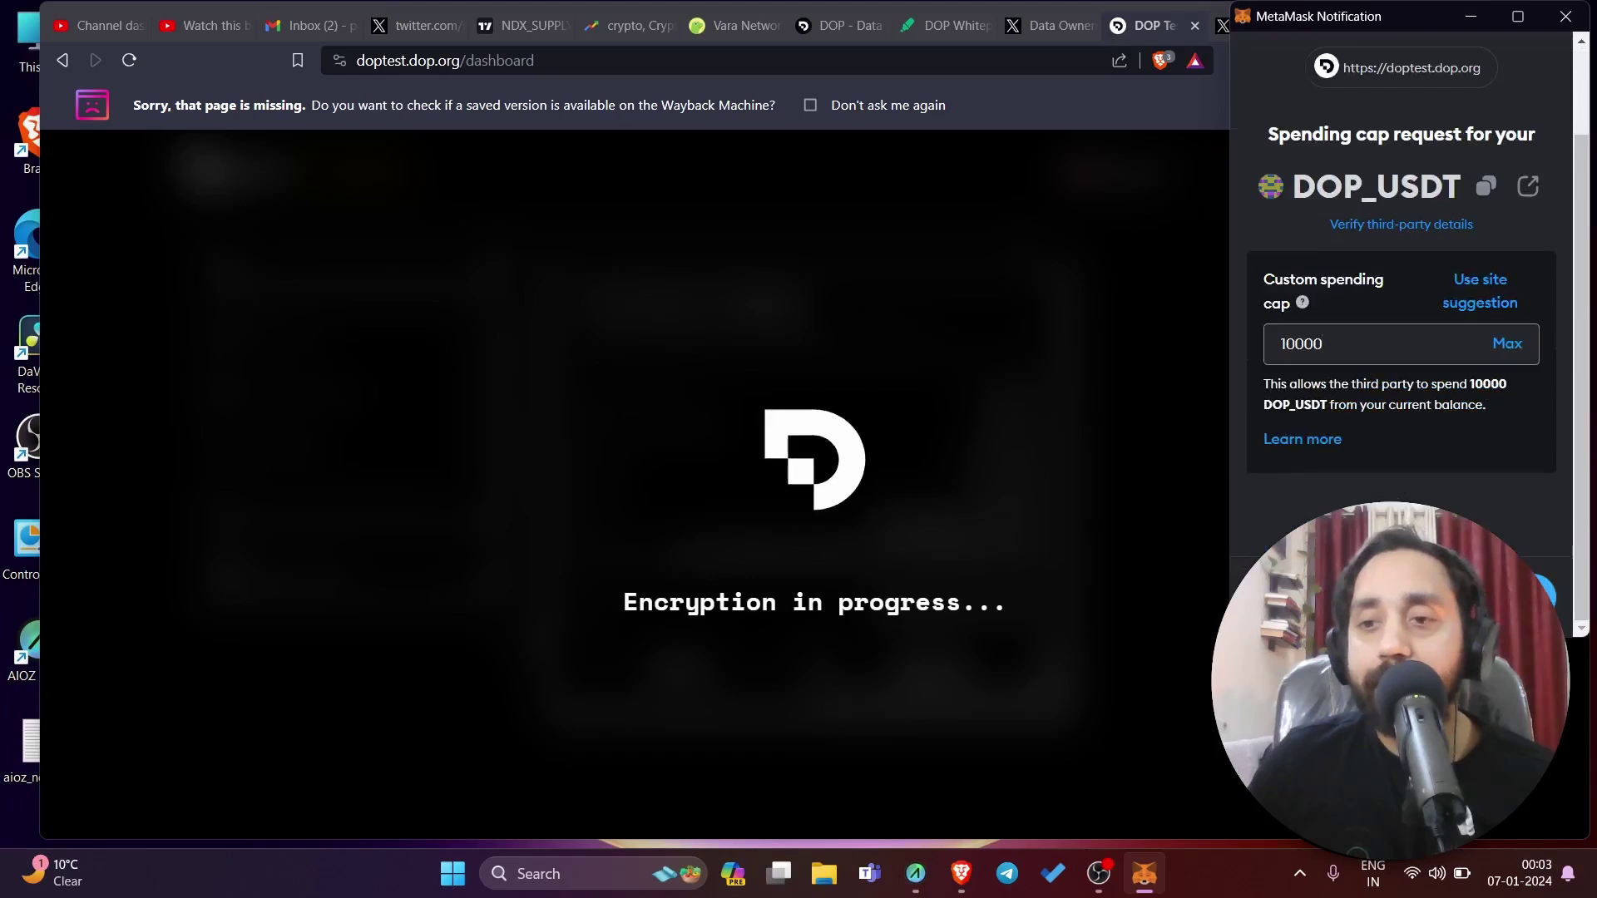
key("Return")
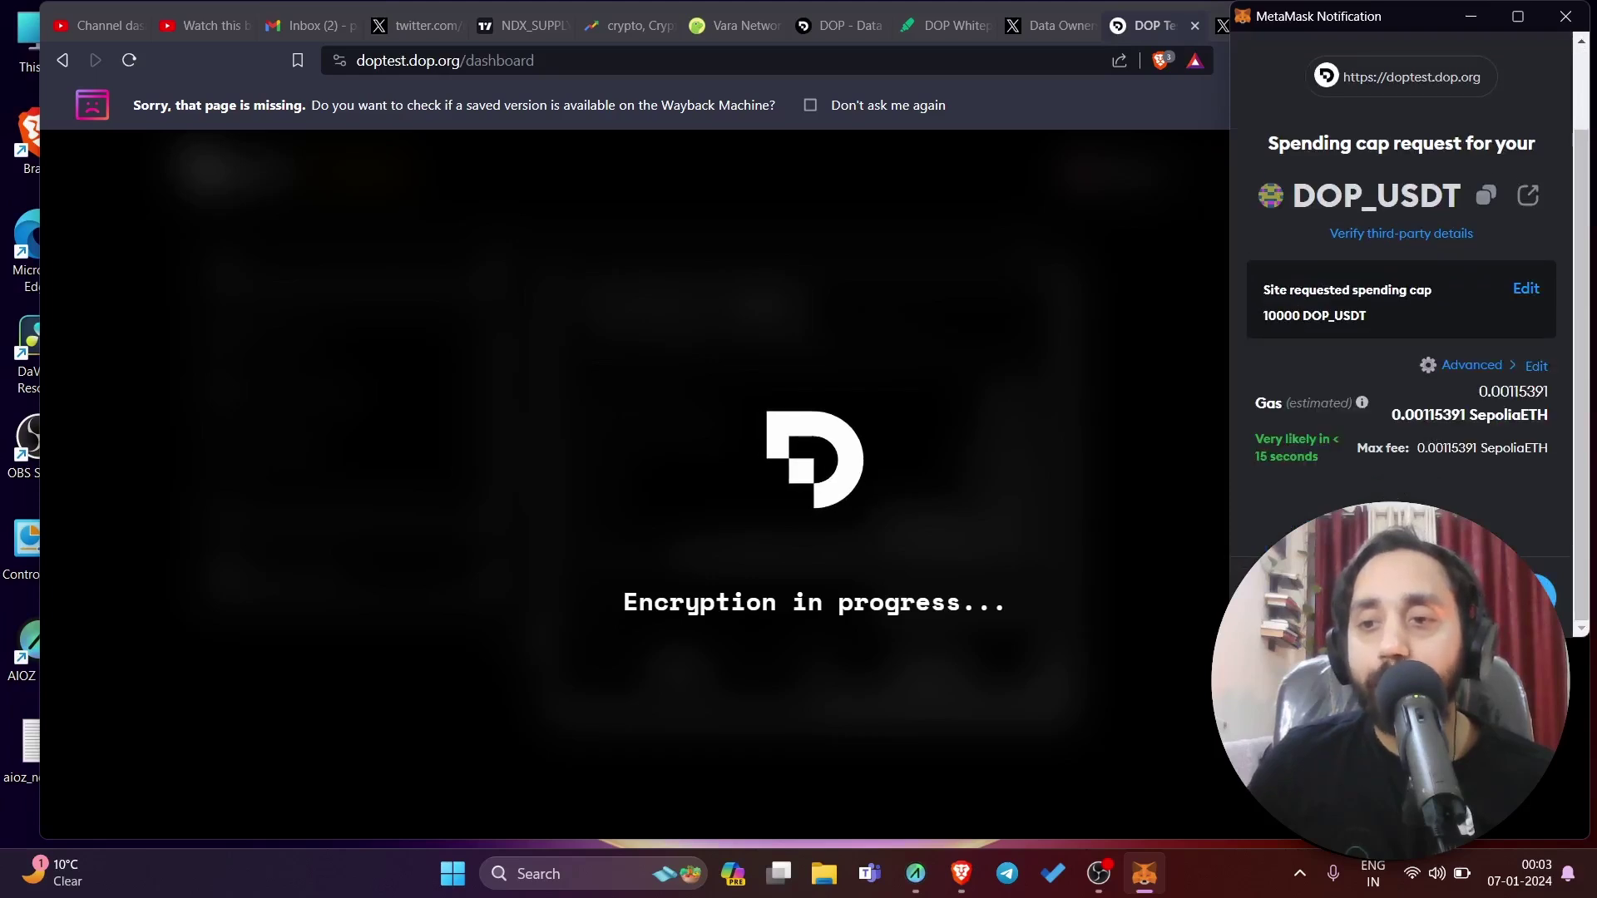
key("Return")
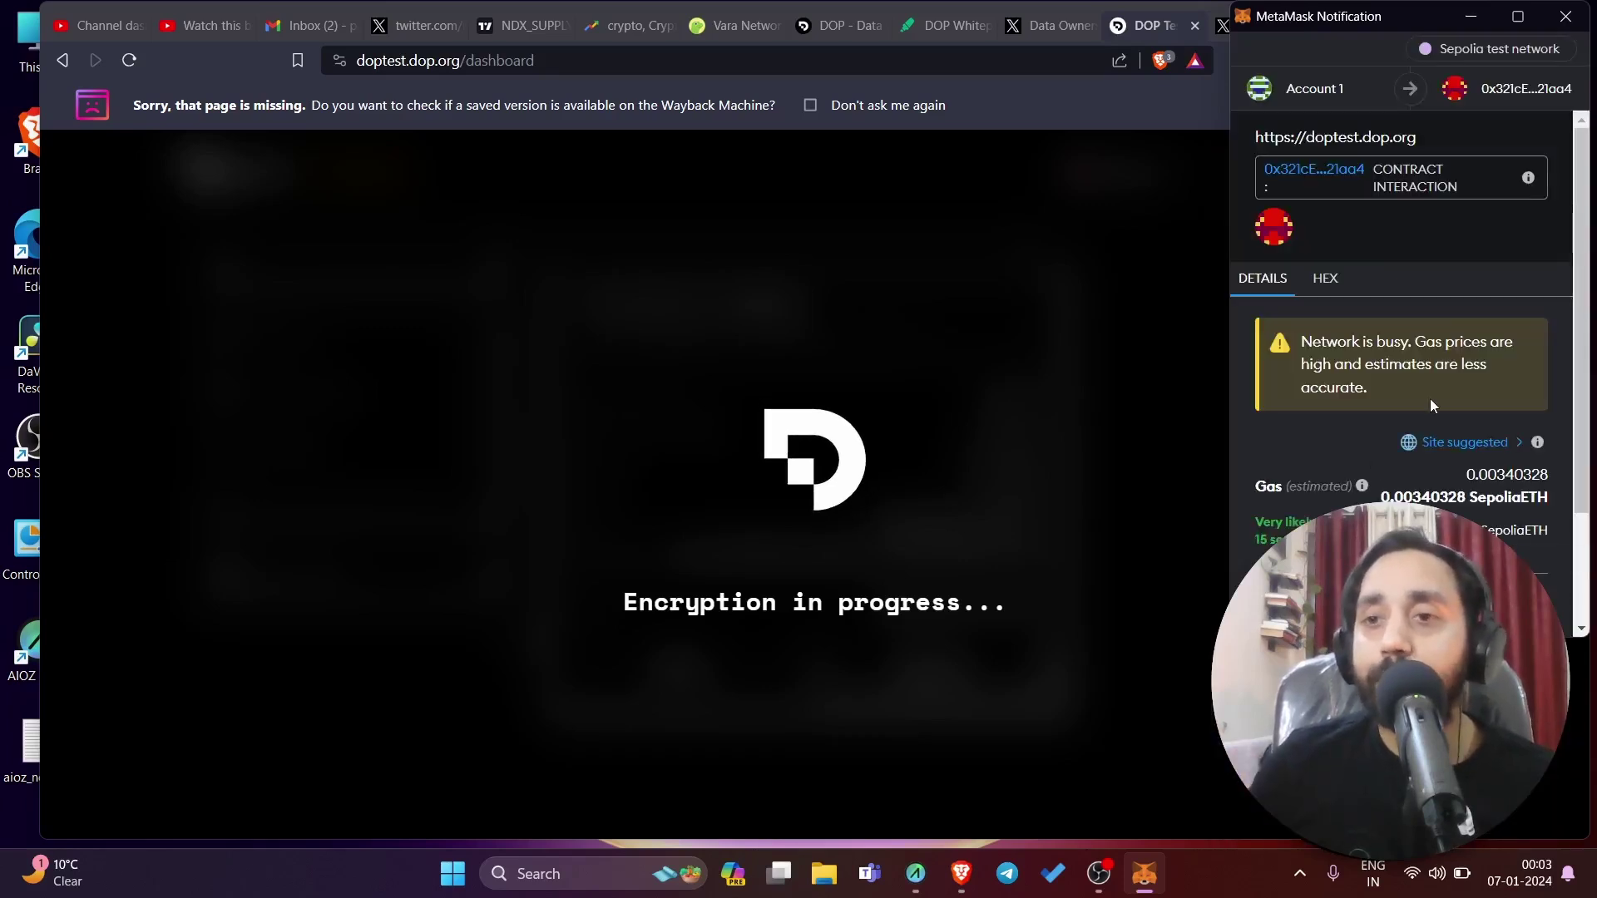
scroll(1429, 398, "down", 2)
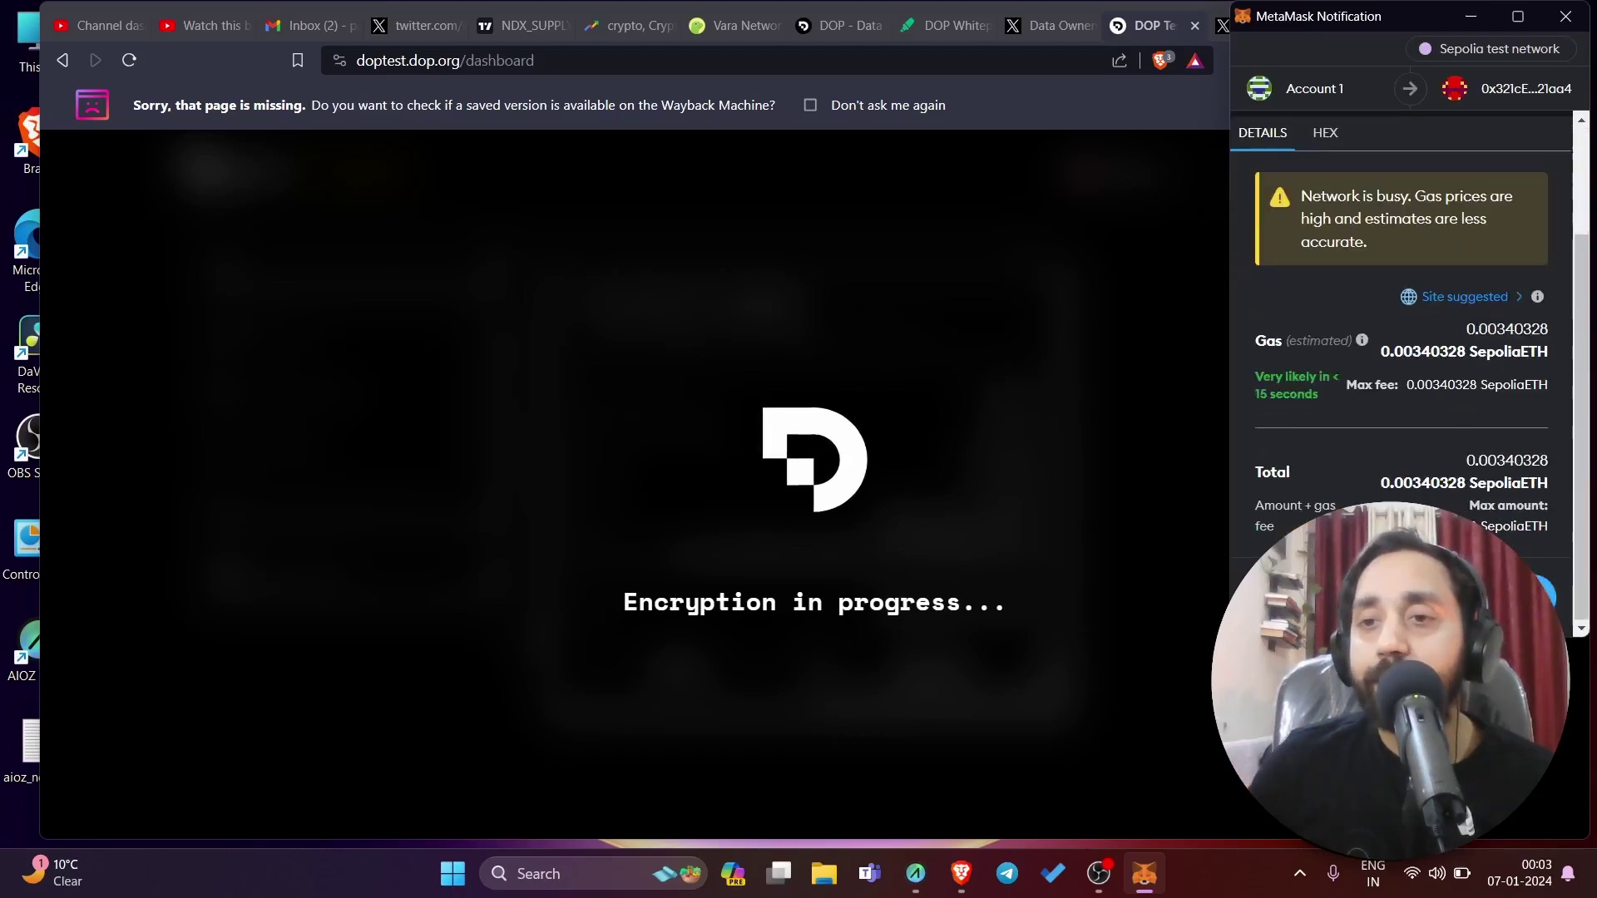
left_click(1488, 597)
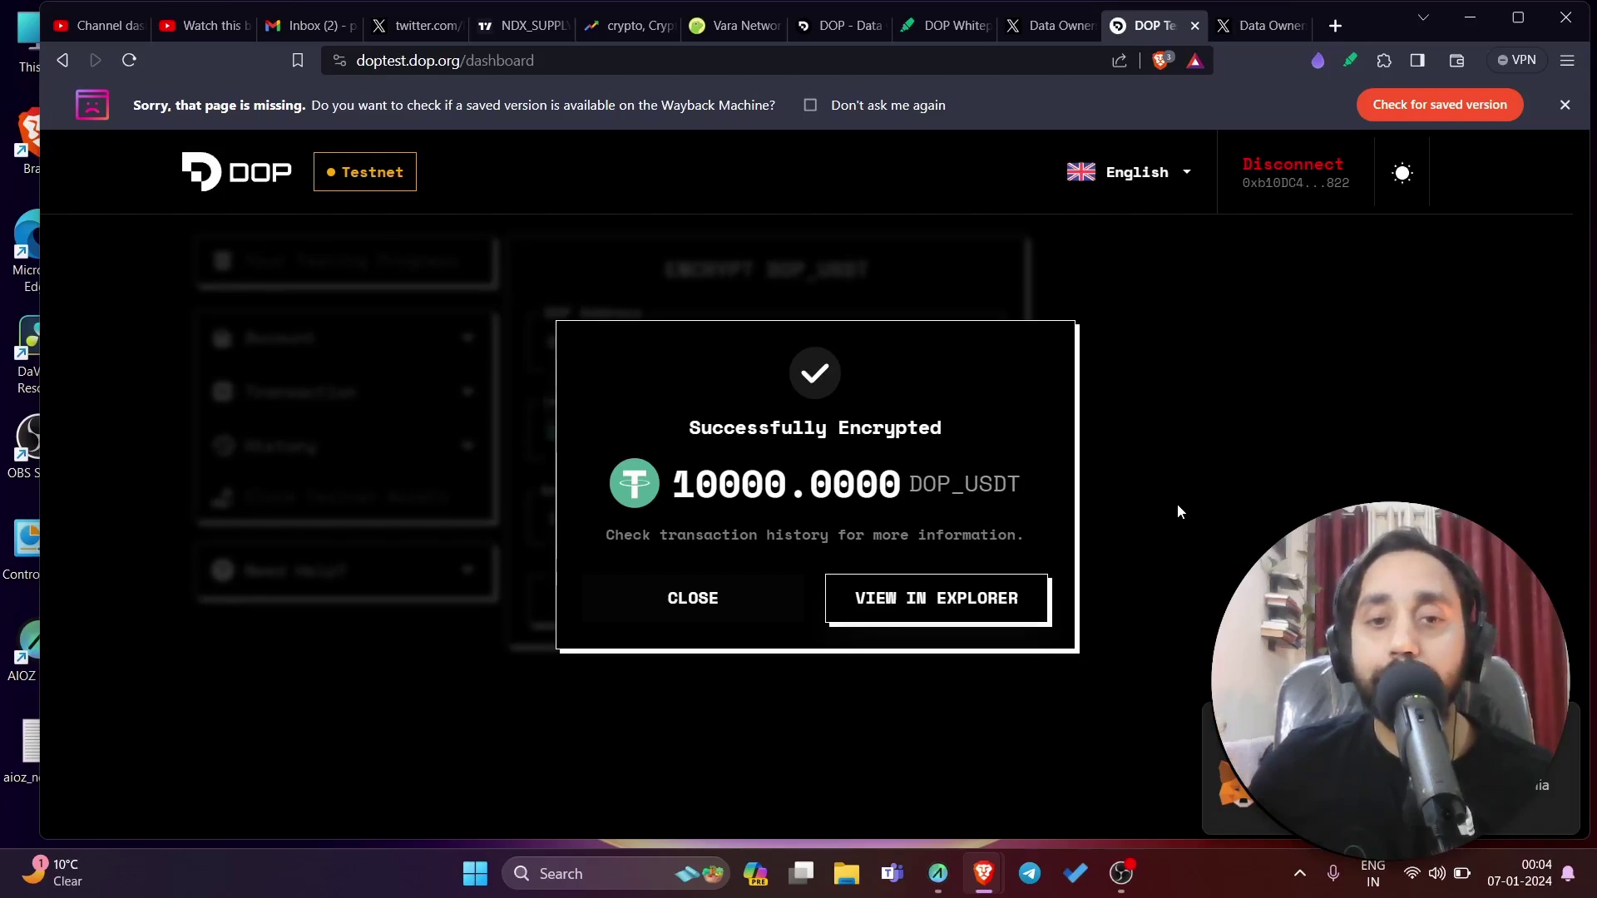
Step: Dismiss the encryption success dialog and verify the MetaMask DOP_USDT balance is now 0
left_click(696, 594)
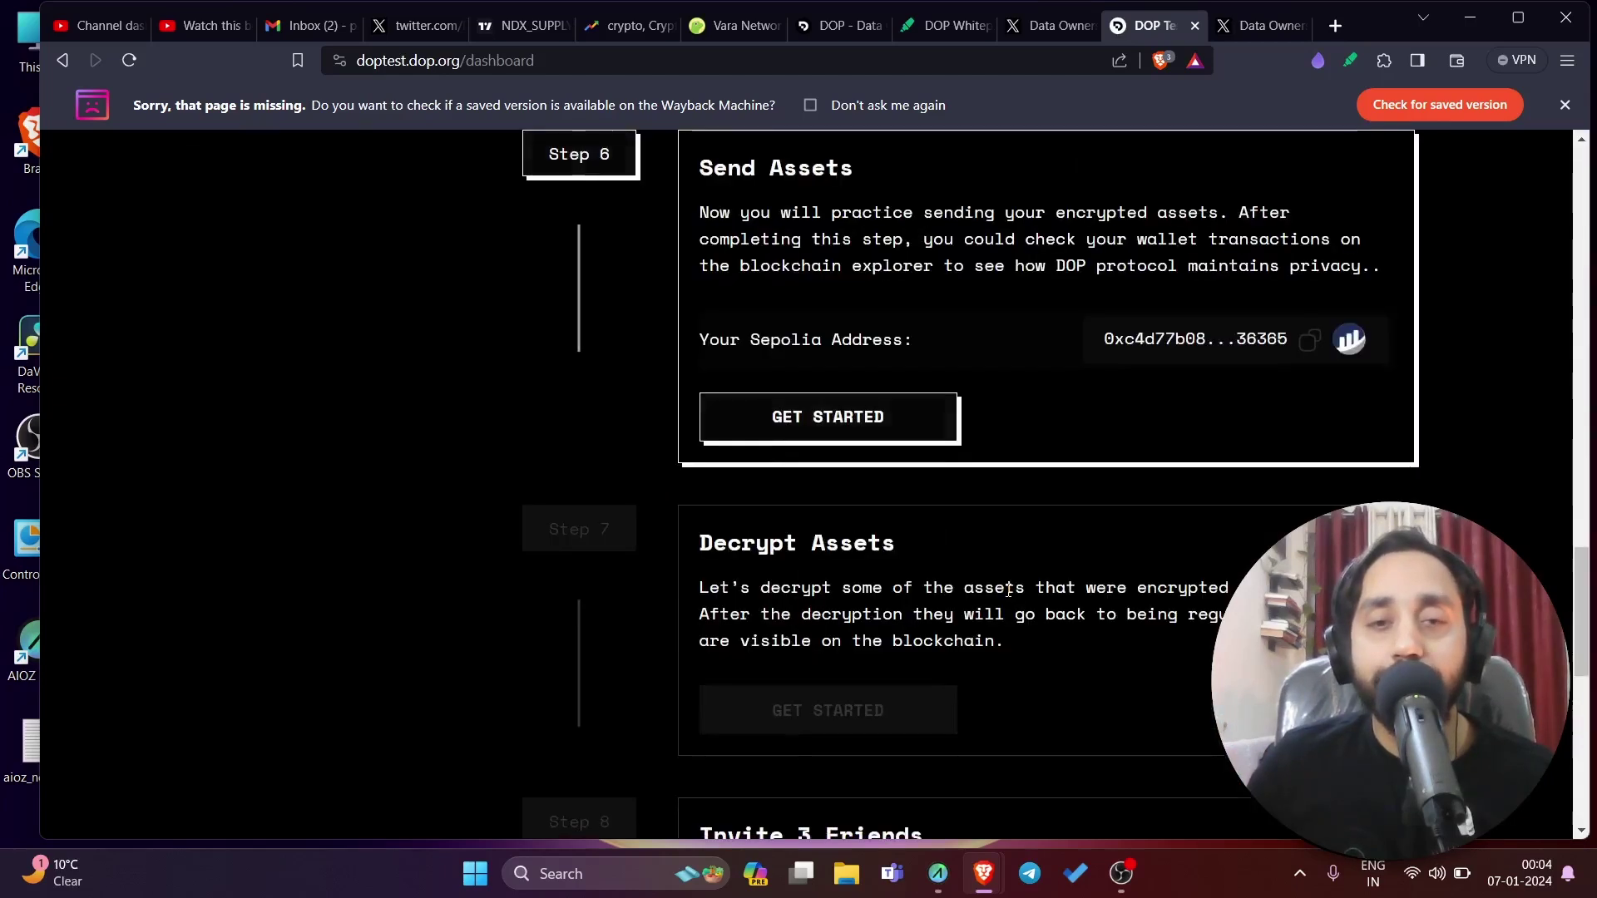
scroll(1008, 589, "up", 5)
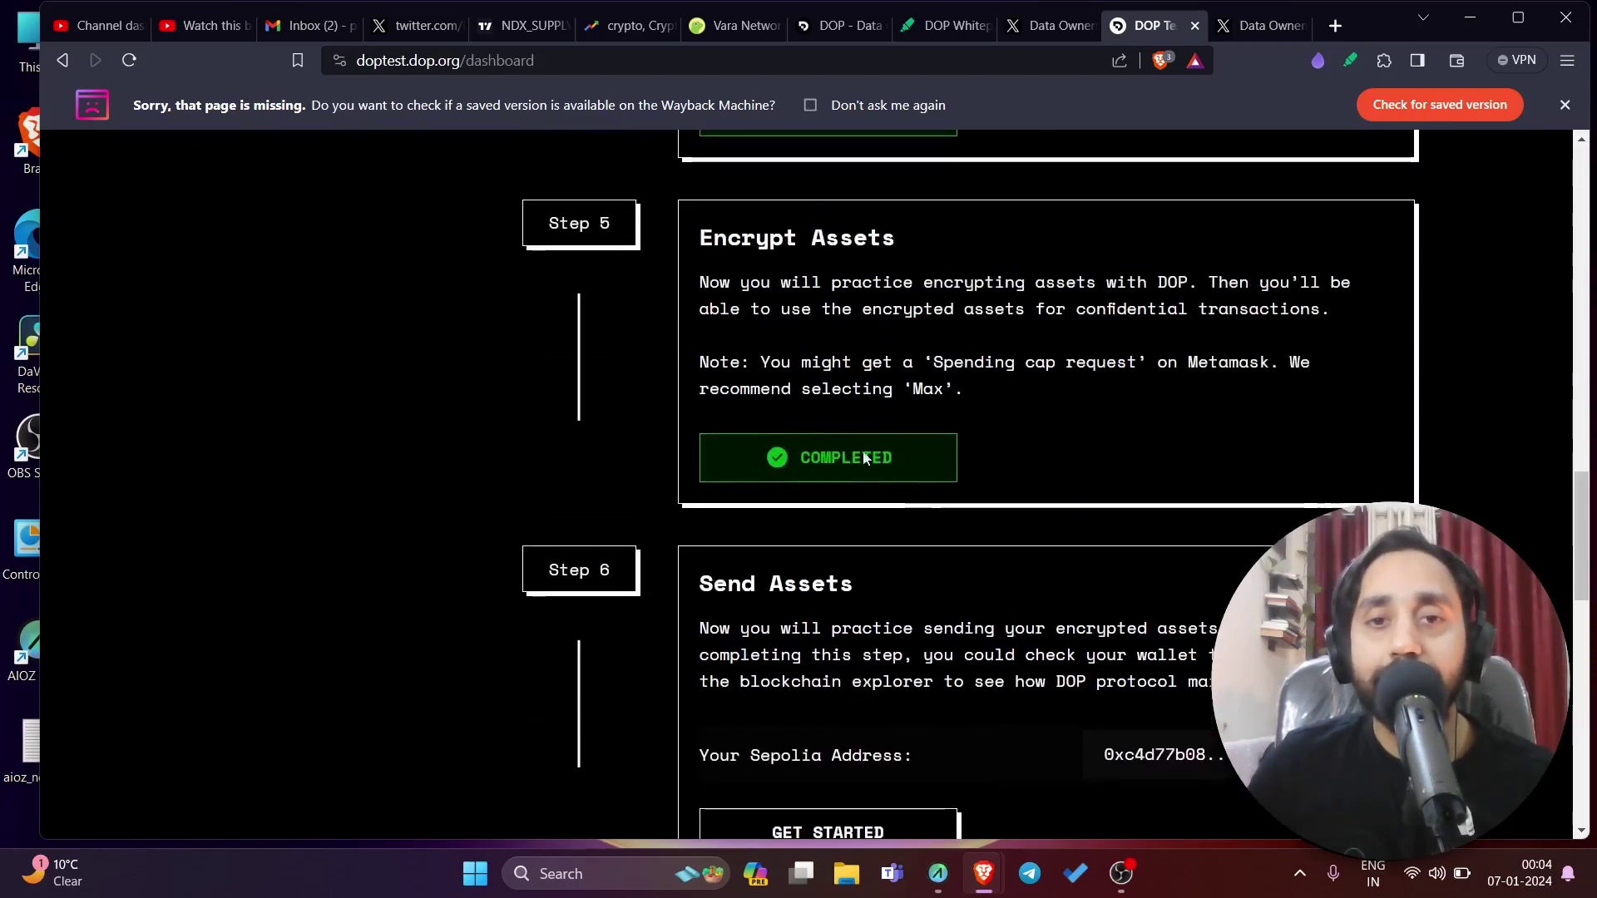
left_click(1386, 71)
left_click(1186, 499)
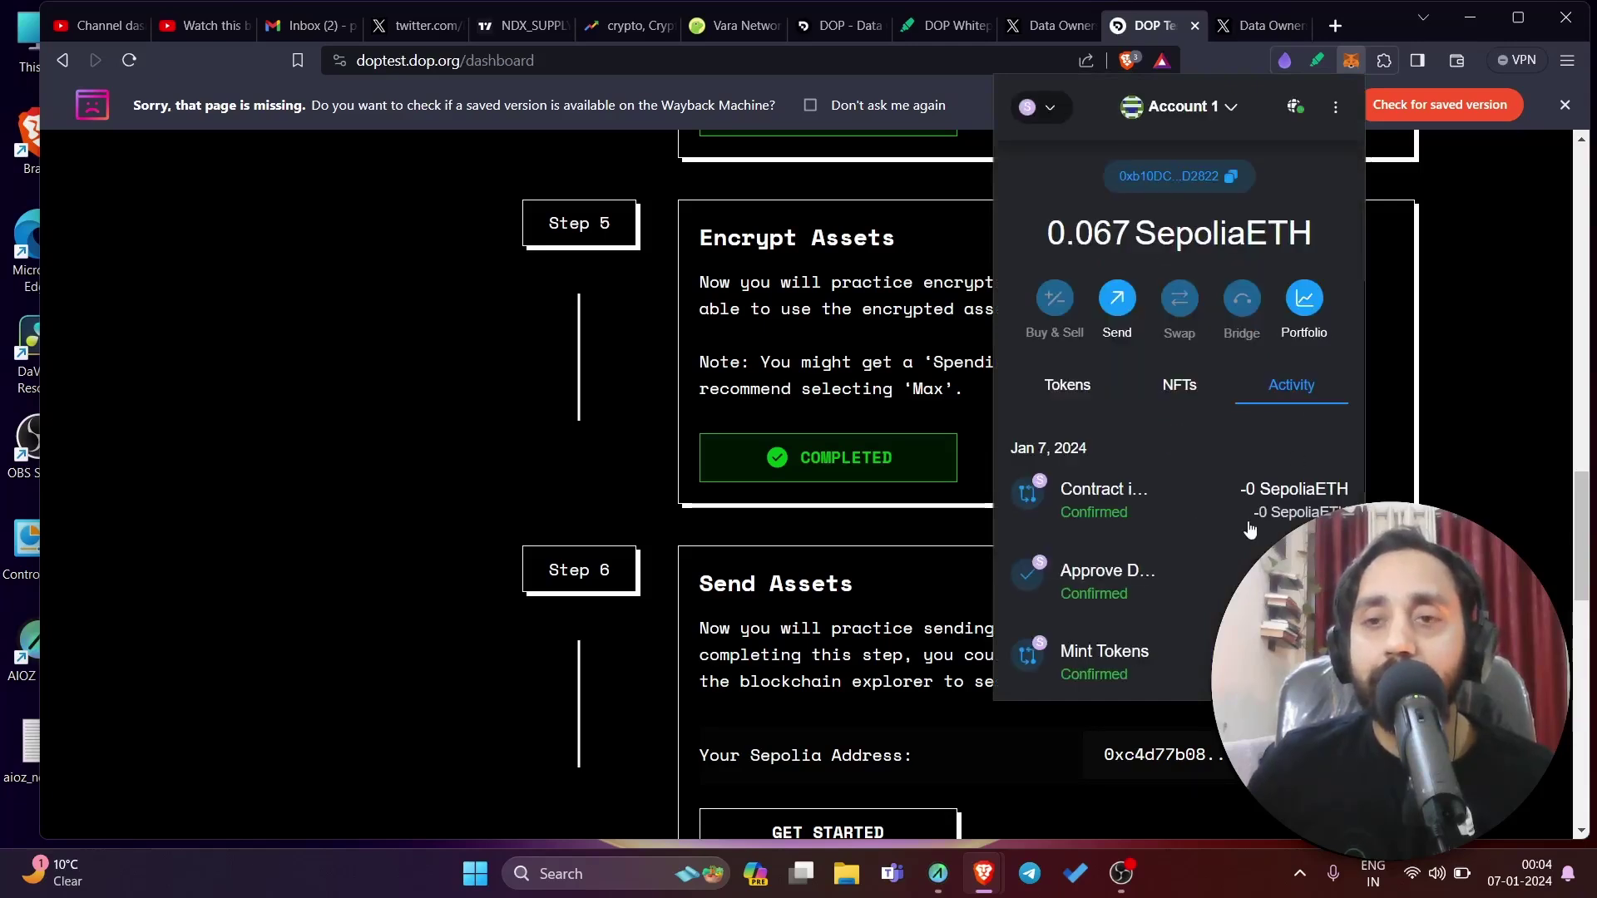
left_click(1073, 400)
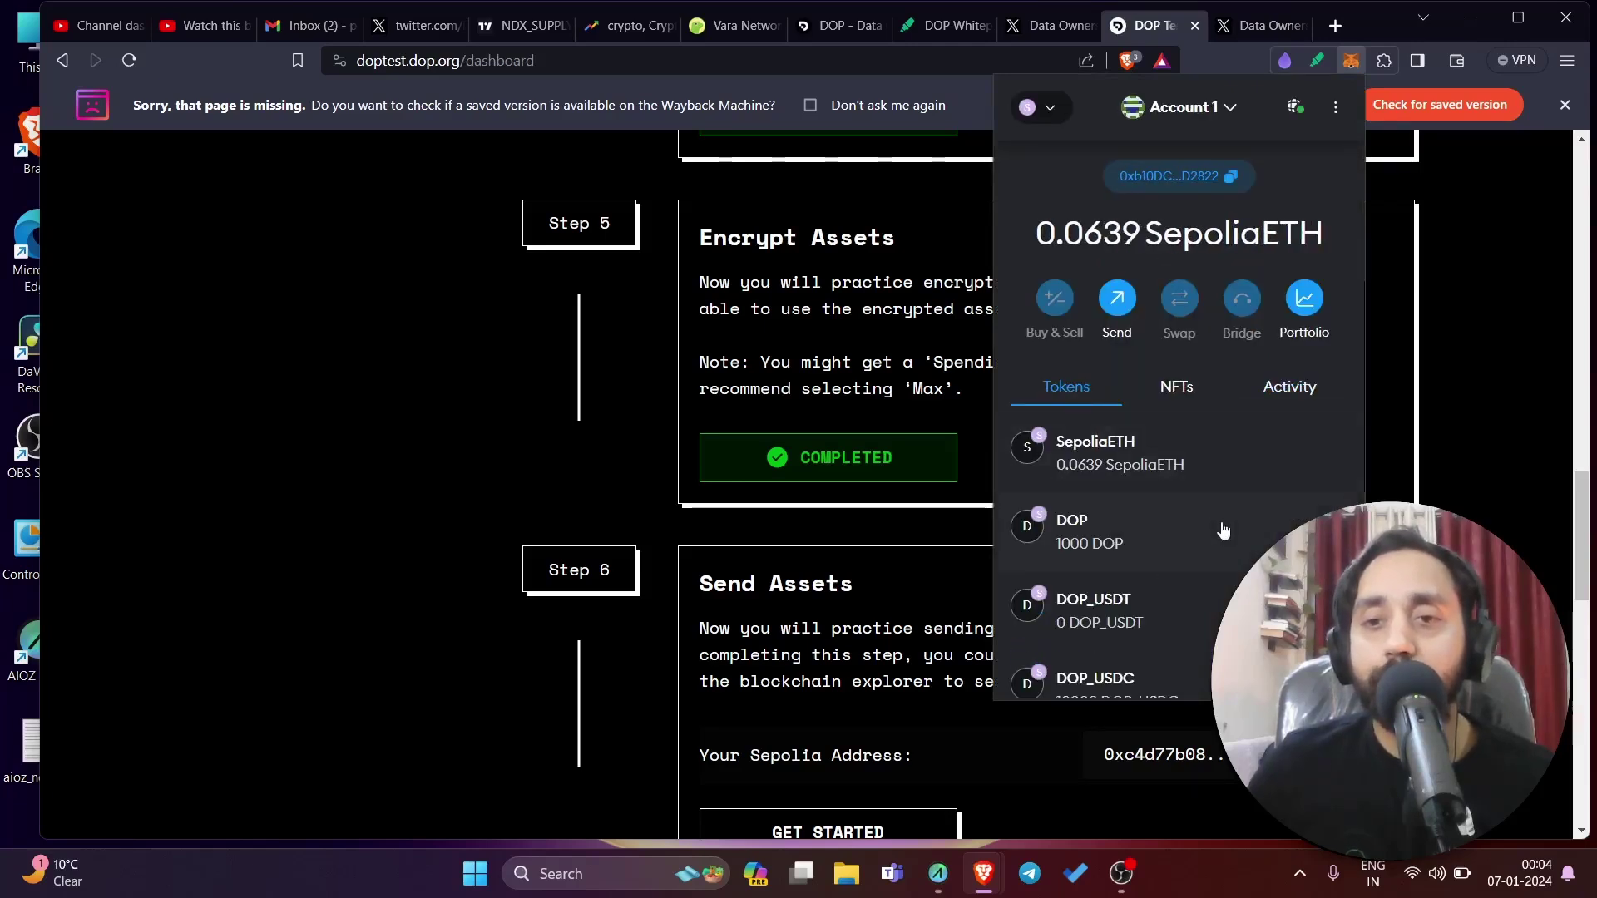
scroll(1222, 531, "down", 1)
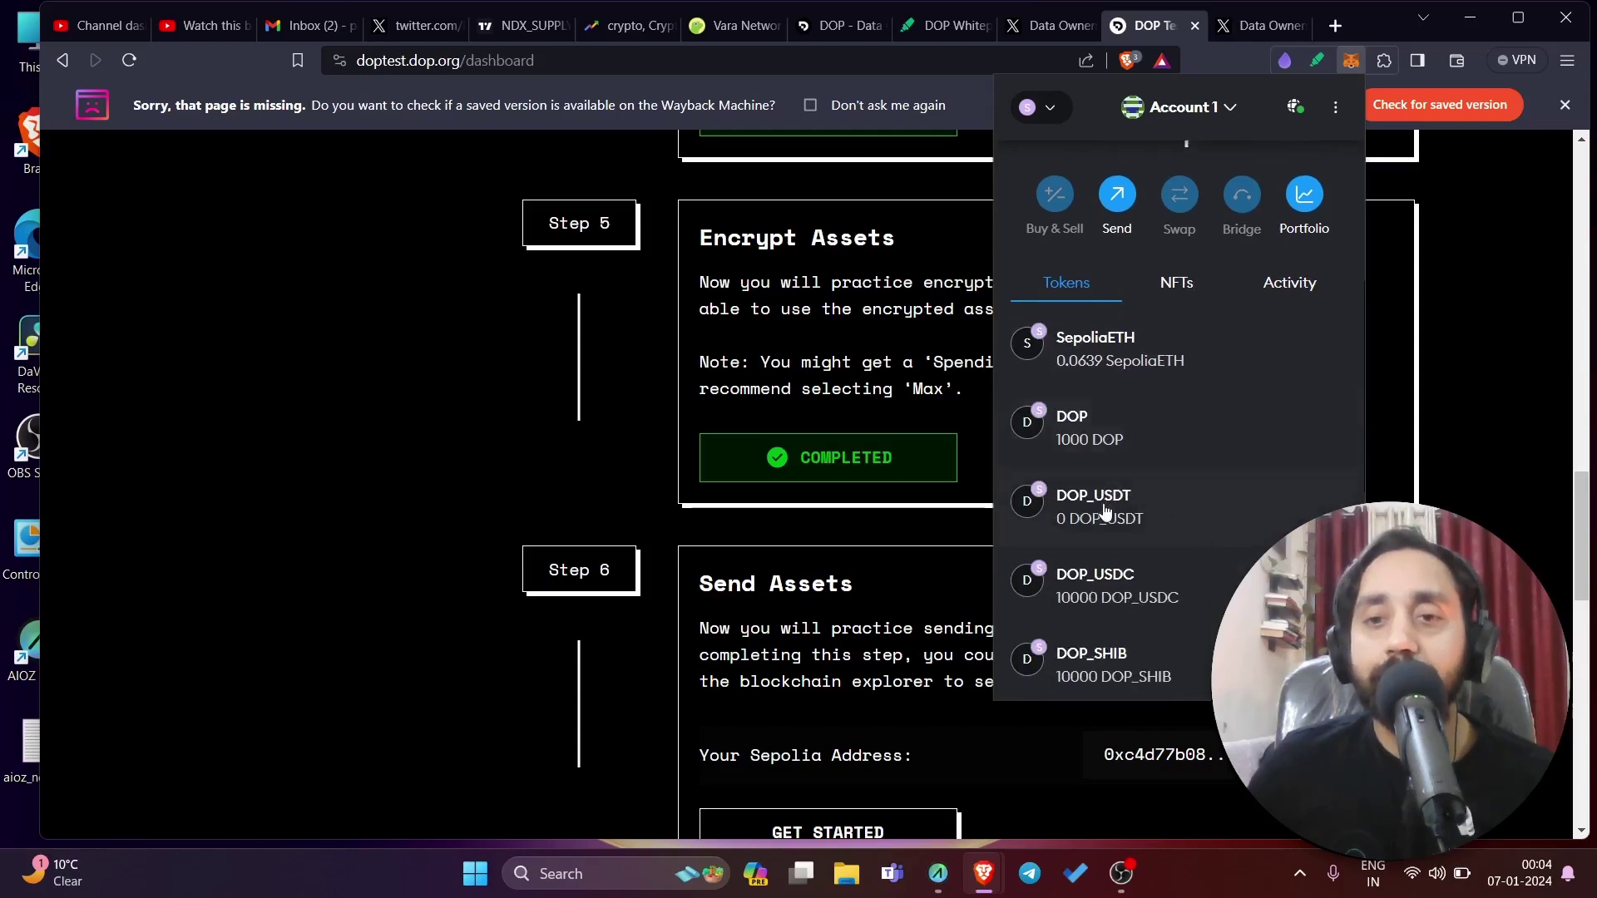
scroll(1105, 510, "down", 1)
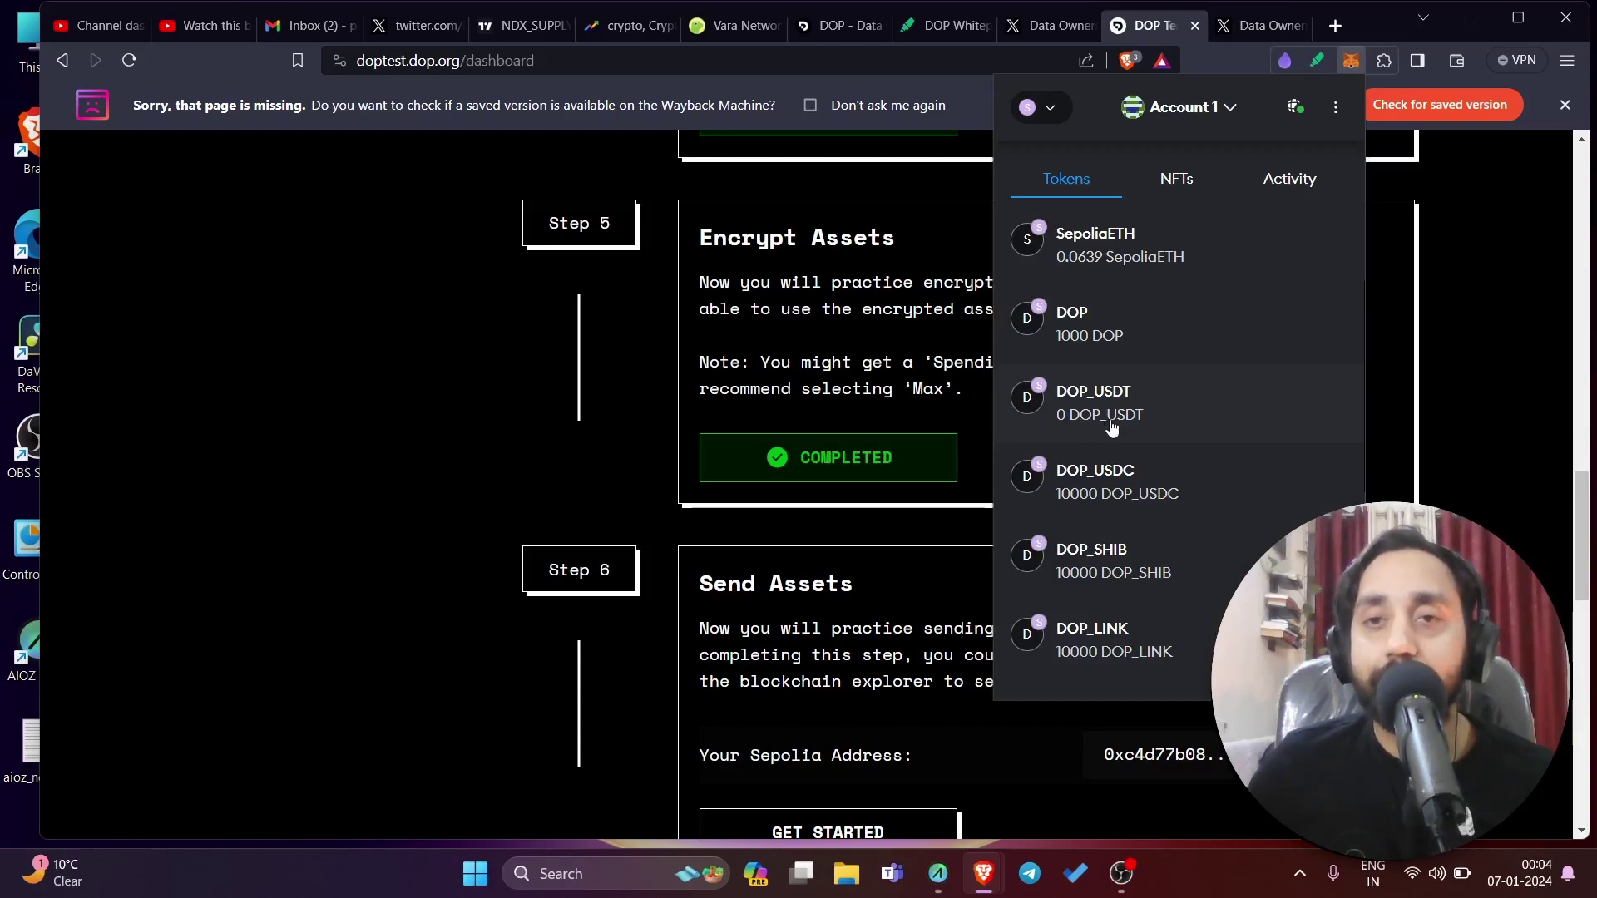
left_click(375, 417)
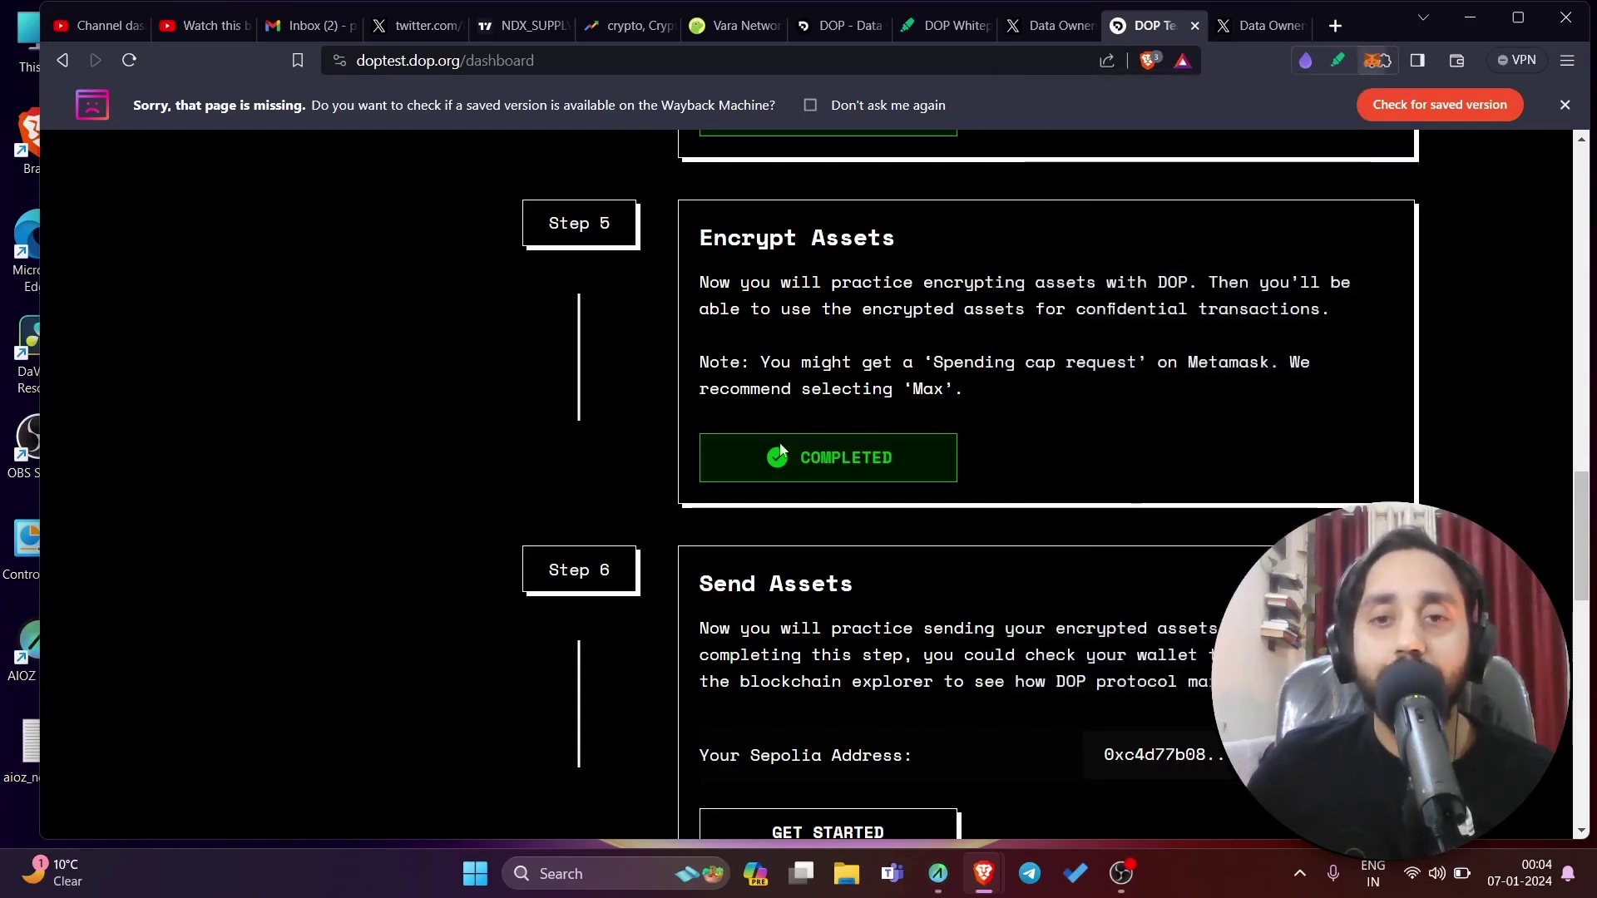
Step: Copy the Sepolia address and paste it as the recipient DOP Account in Send Assets
scroll(940, 481, "down", 5)
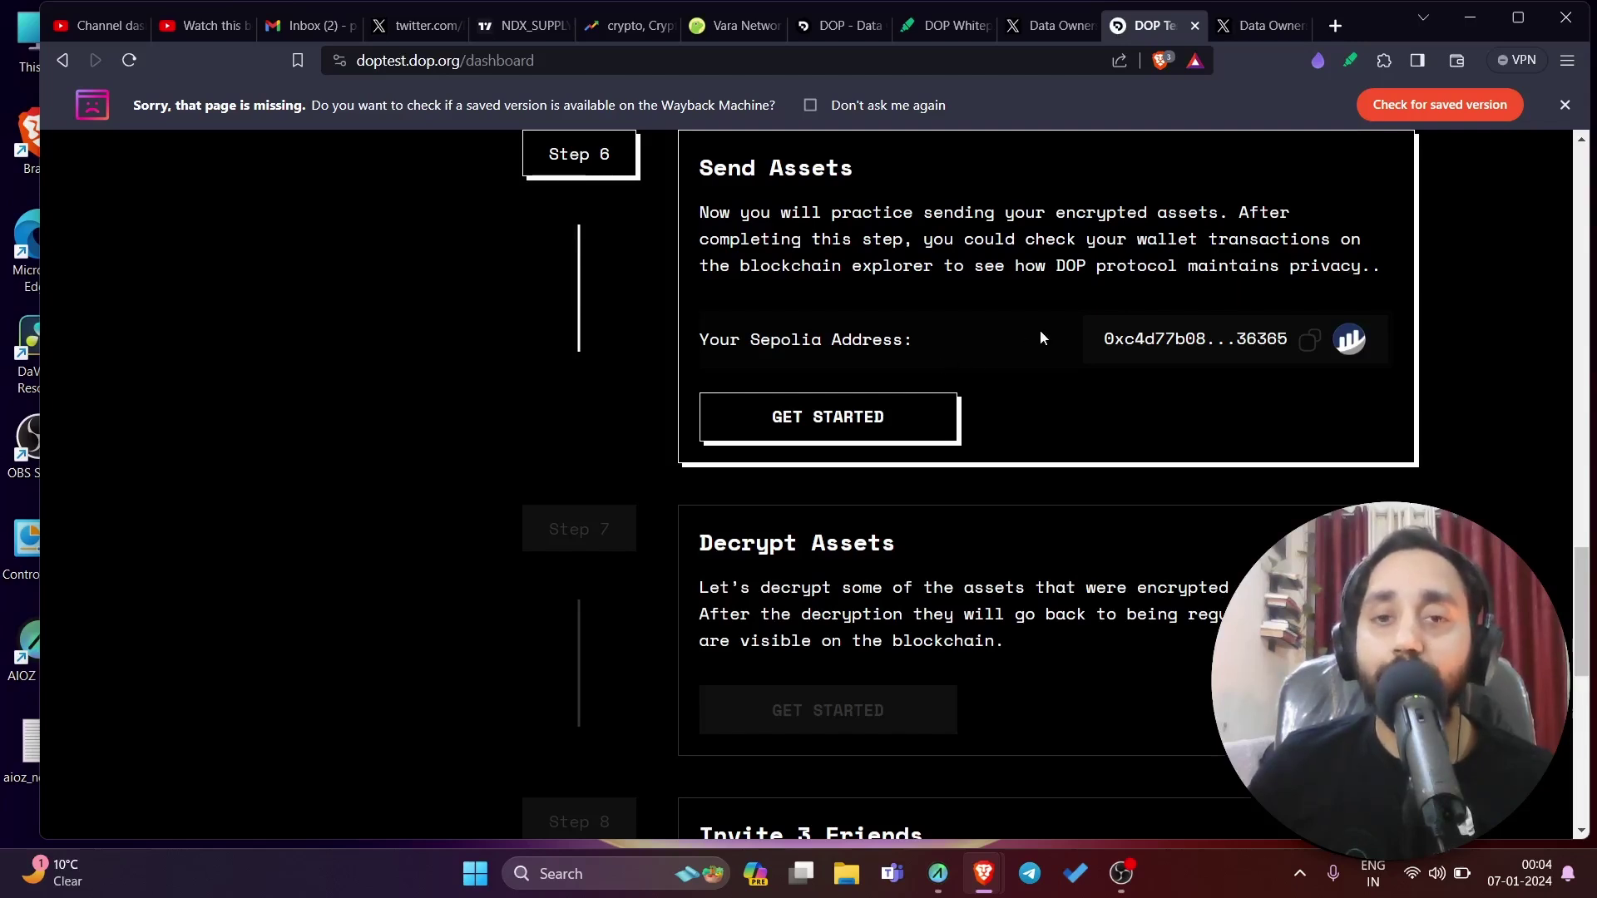
left_click(1310, 340)
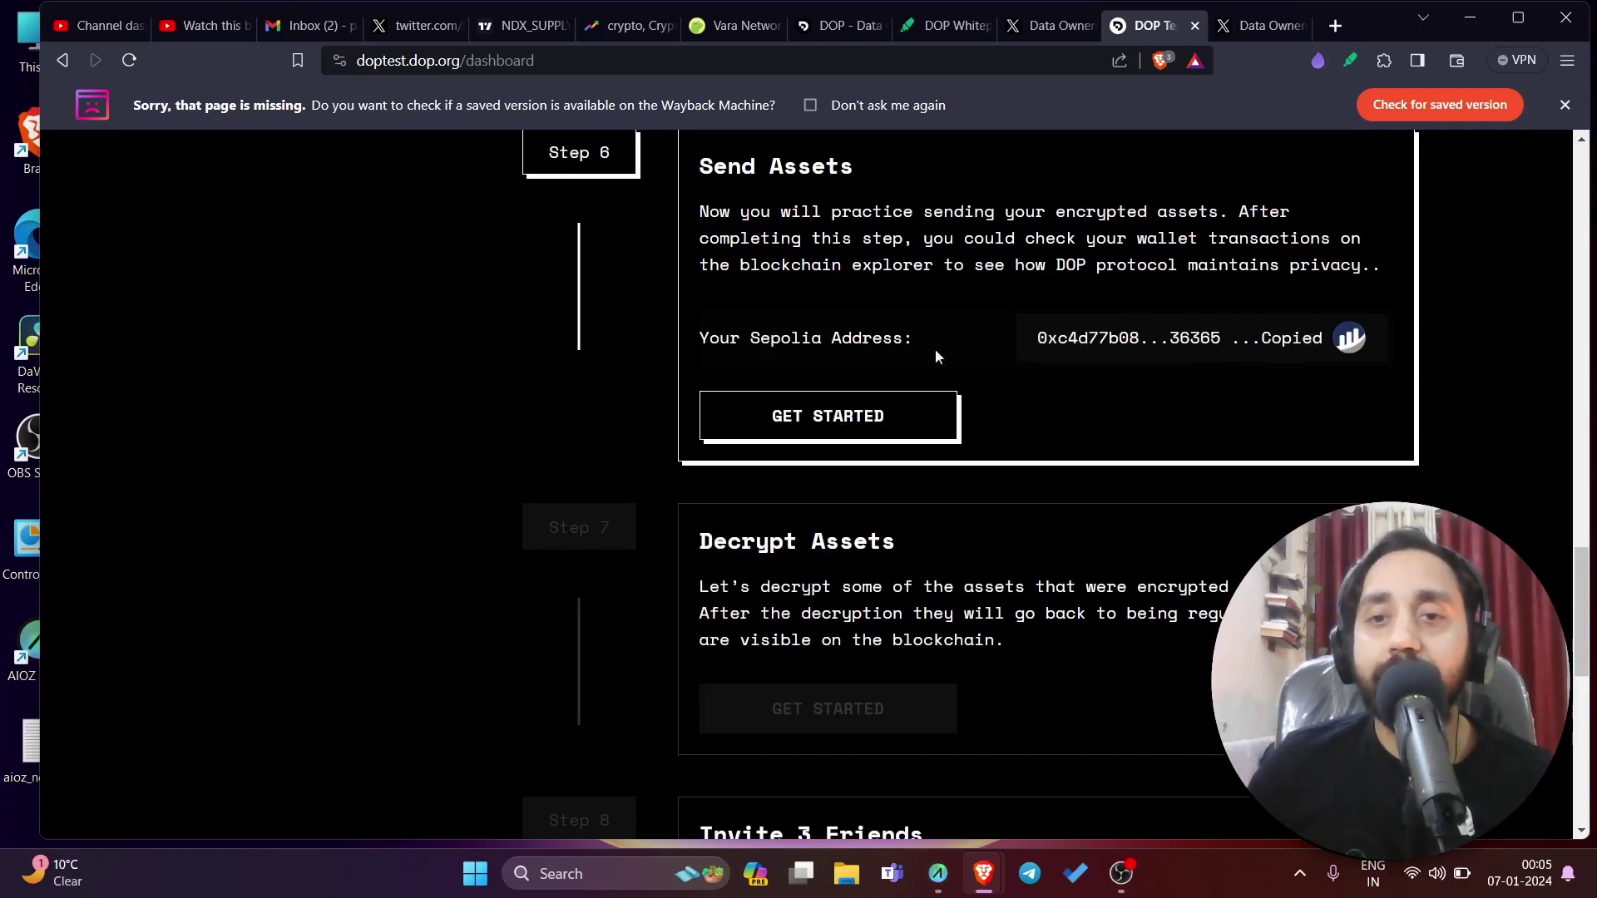
left_click(815, 418)
left_click(734, 339)
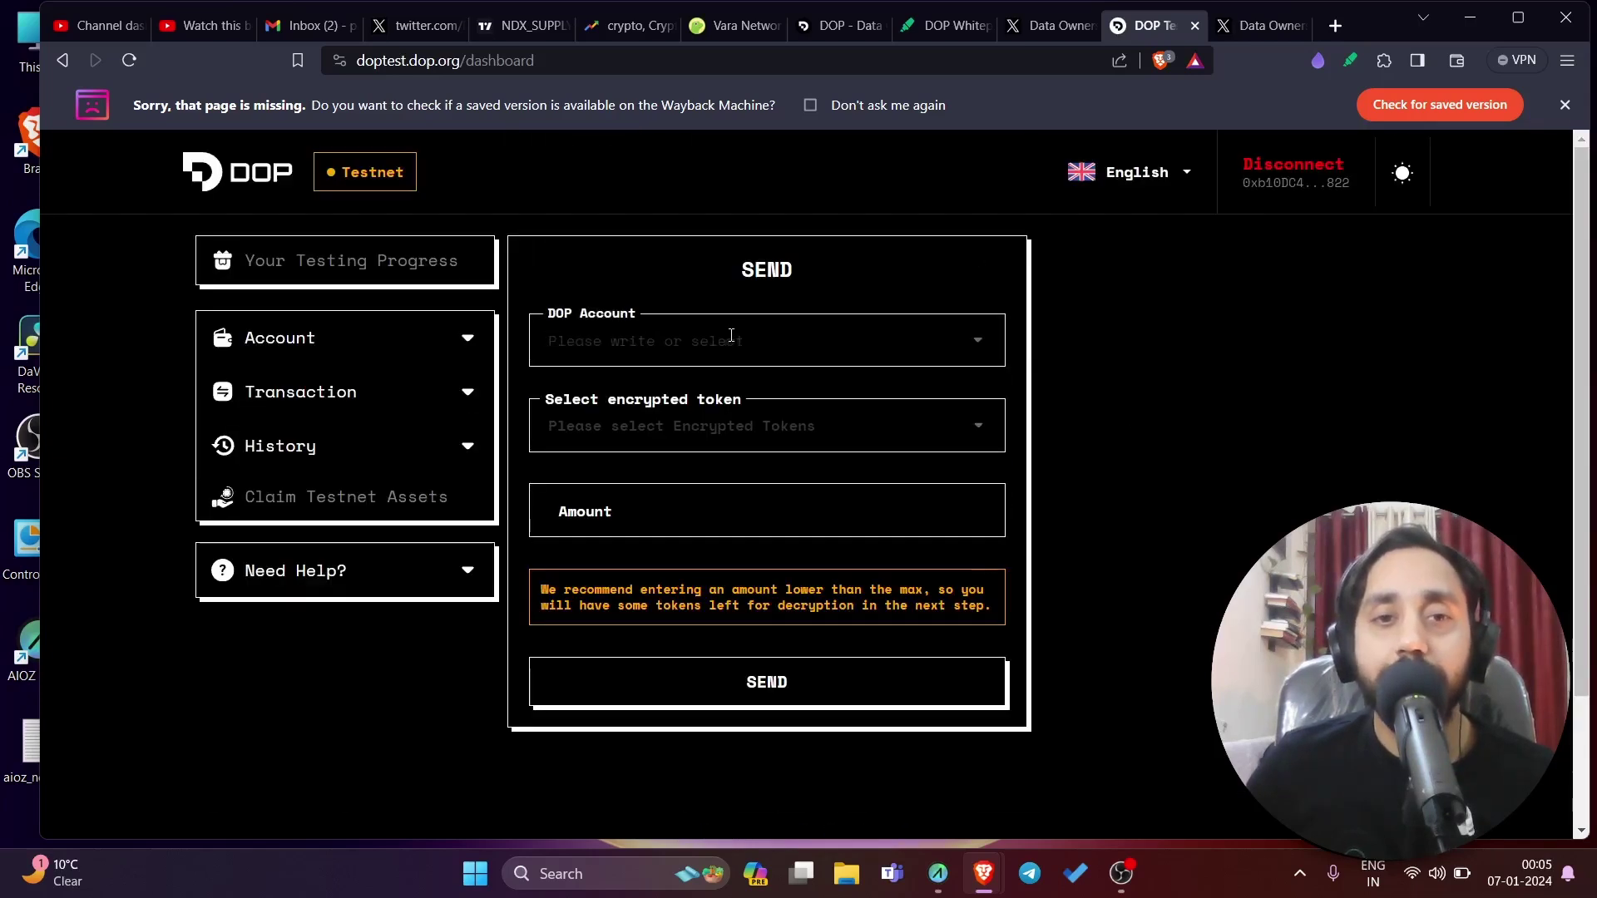
right_click(728, 341)
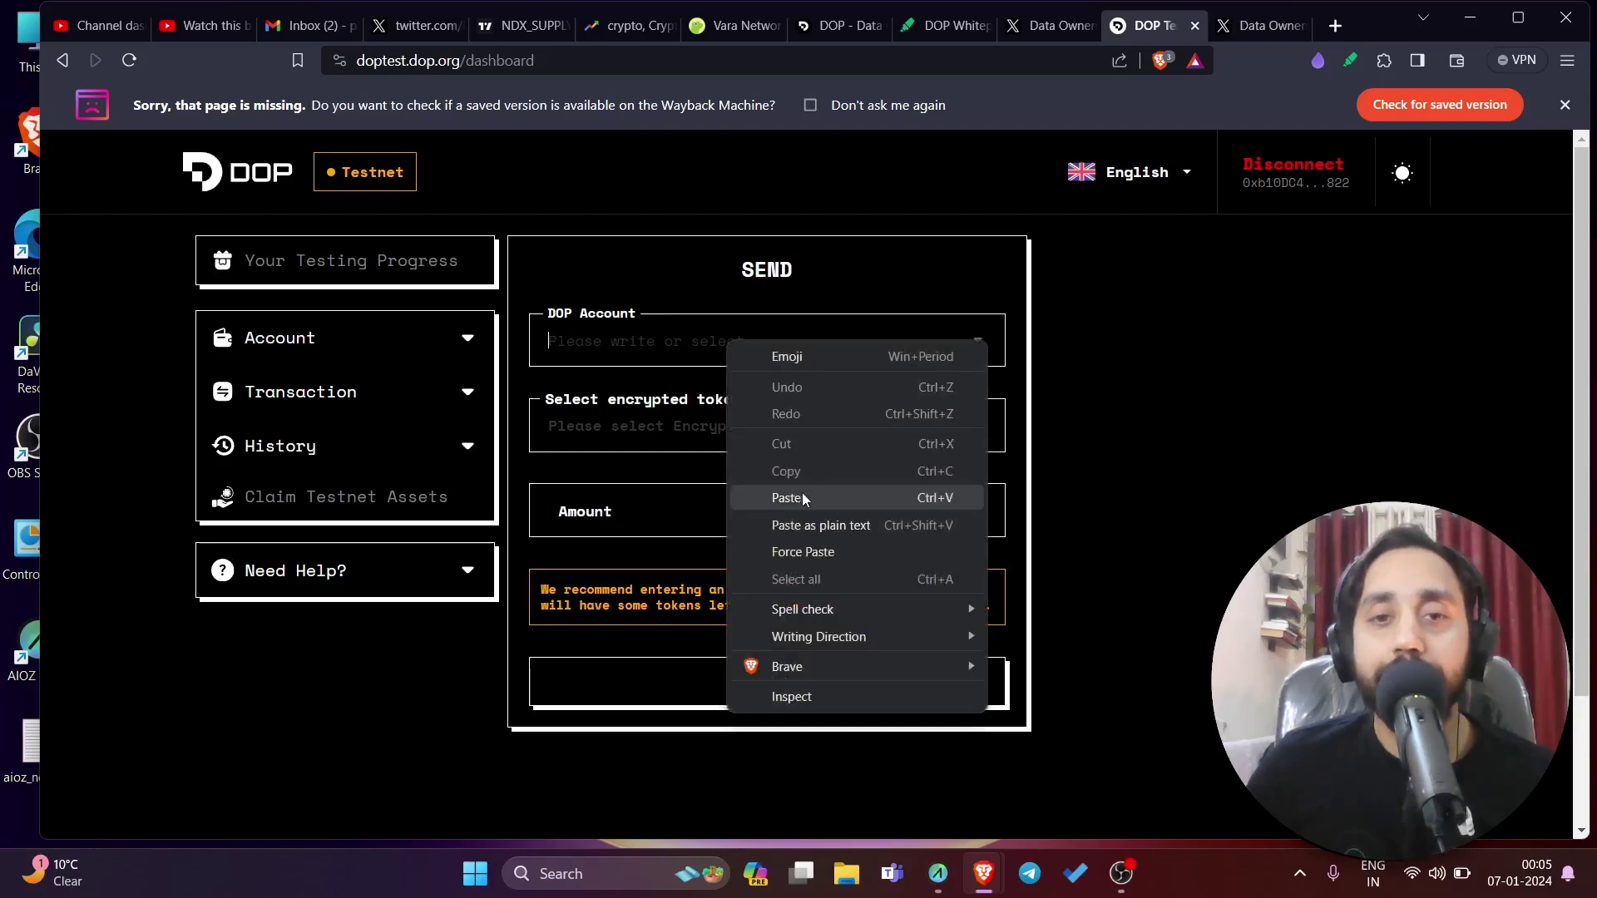
left_click(786, 497)
left_click(1215, 437)
Step: Choose encrypted DOP_USDT and enter 100 as the amount to send
scroll(922, 403, "down", 1)
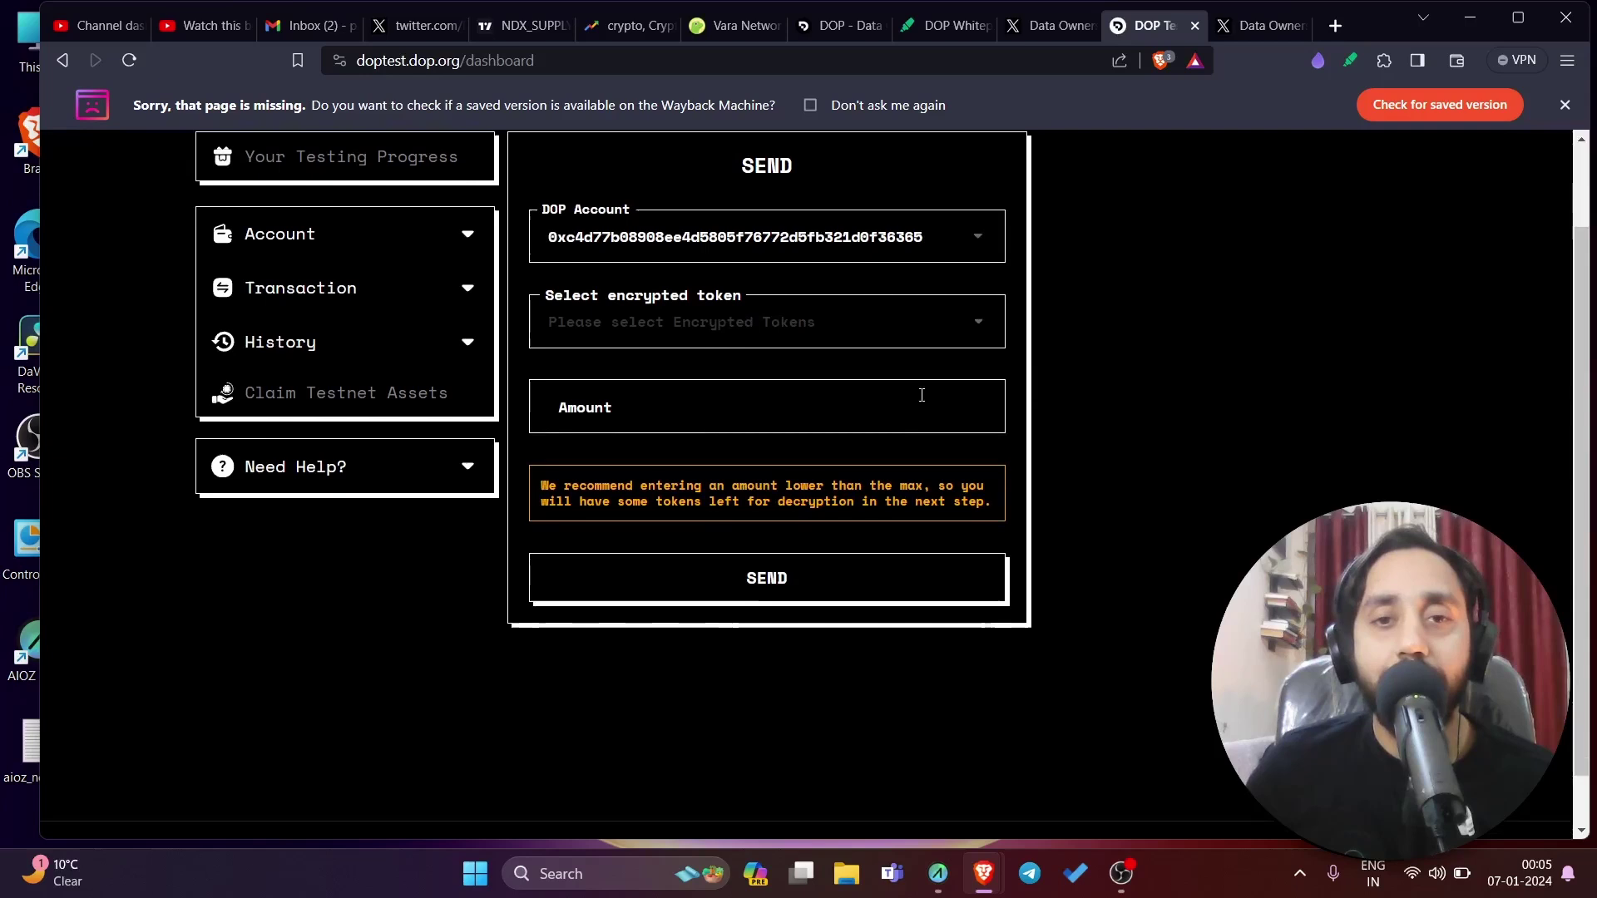
left_click(981, 322)
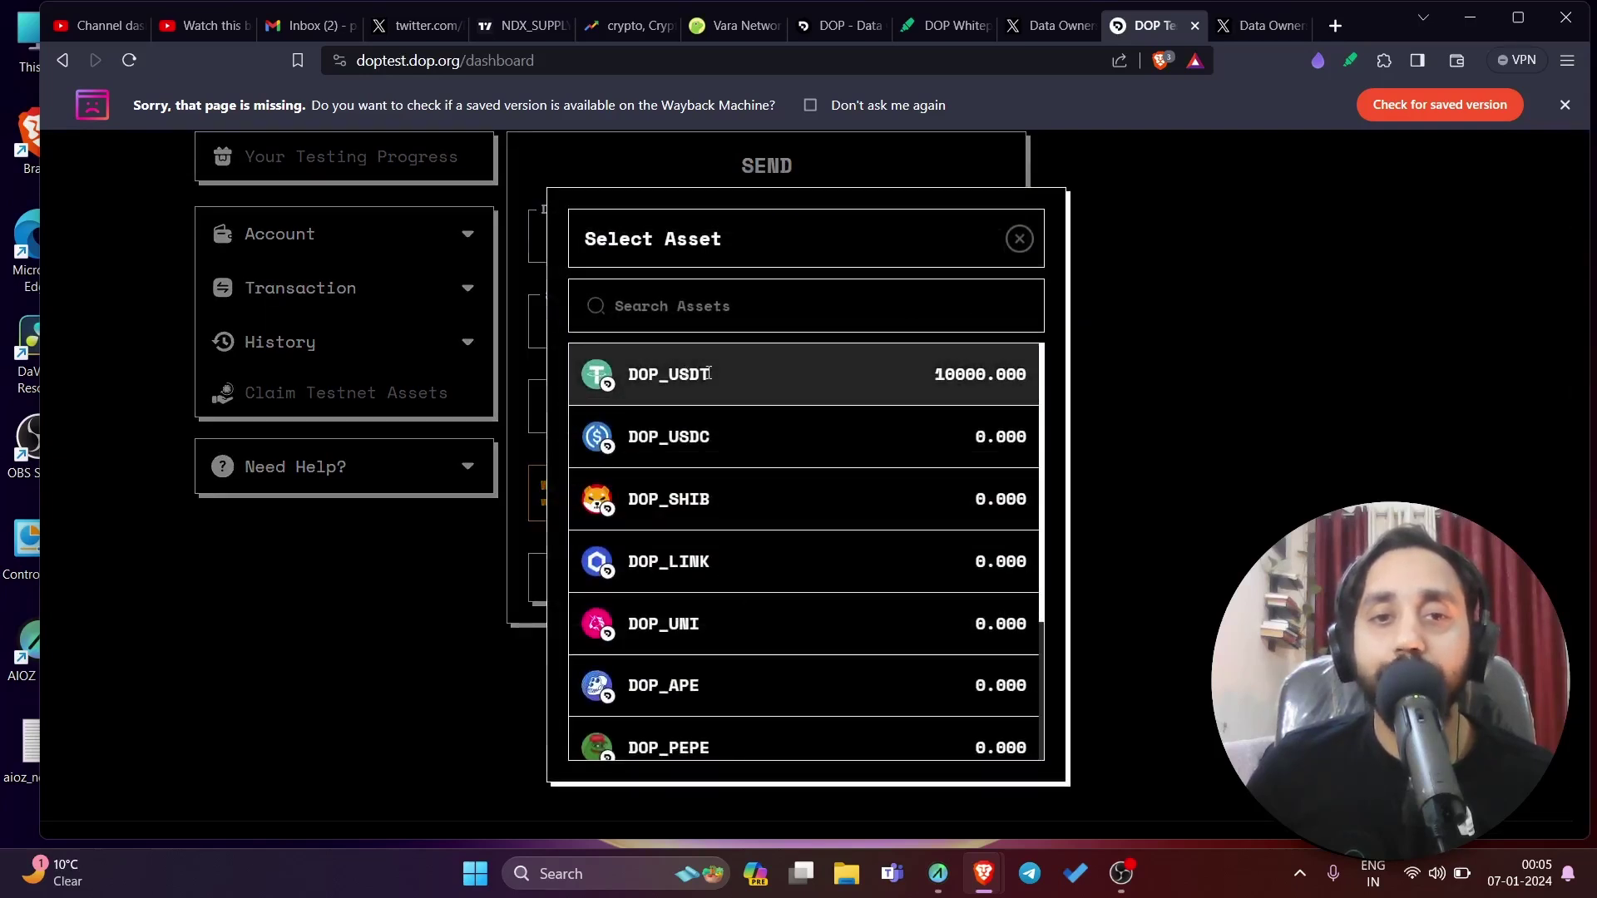
left_click(709, 366)
left_click(704, 400)
type("100")
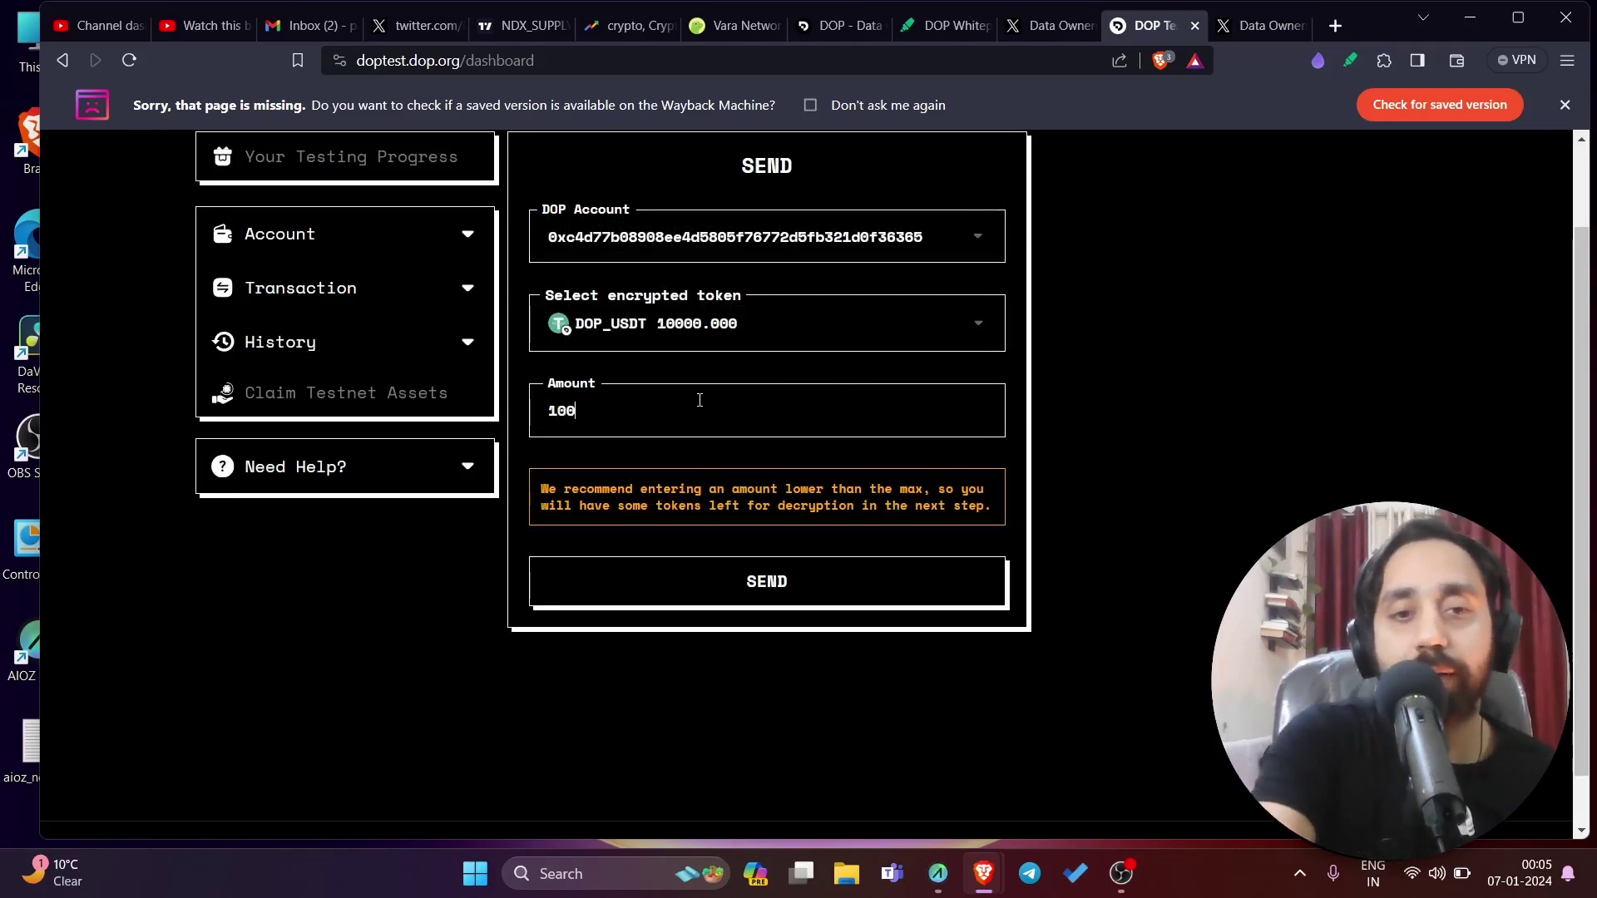
Step: Submit the 100 DOP_USDT send and approve the max spending cap in MetaMask
left_click(795, 583)
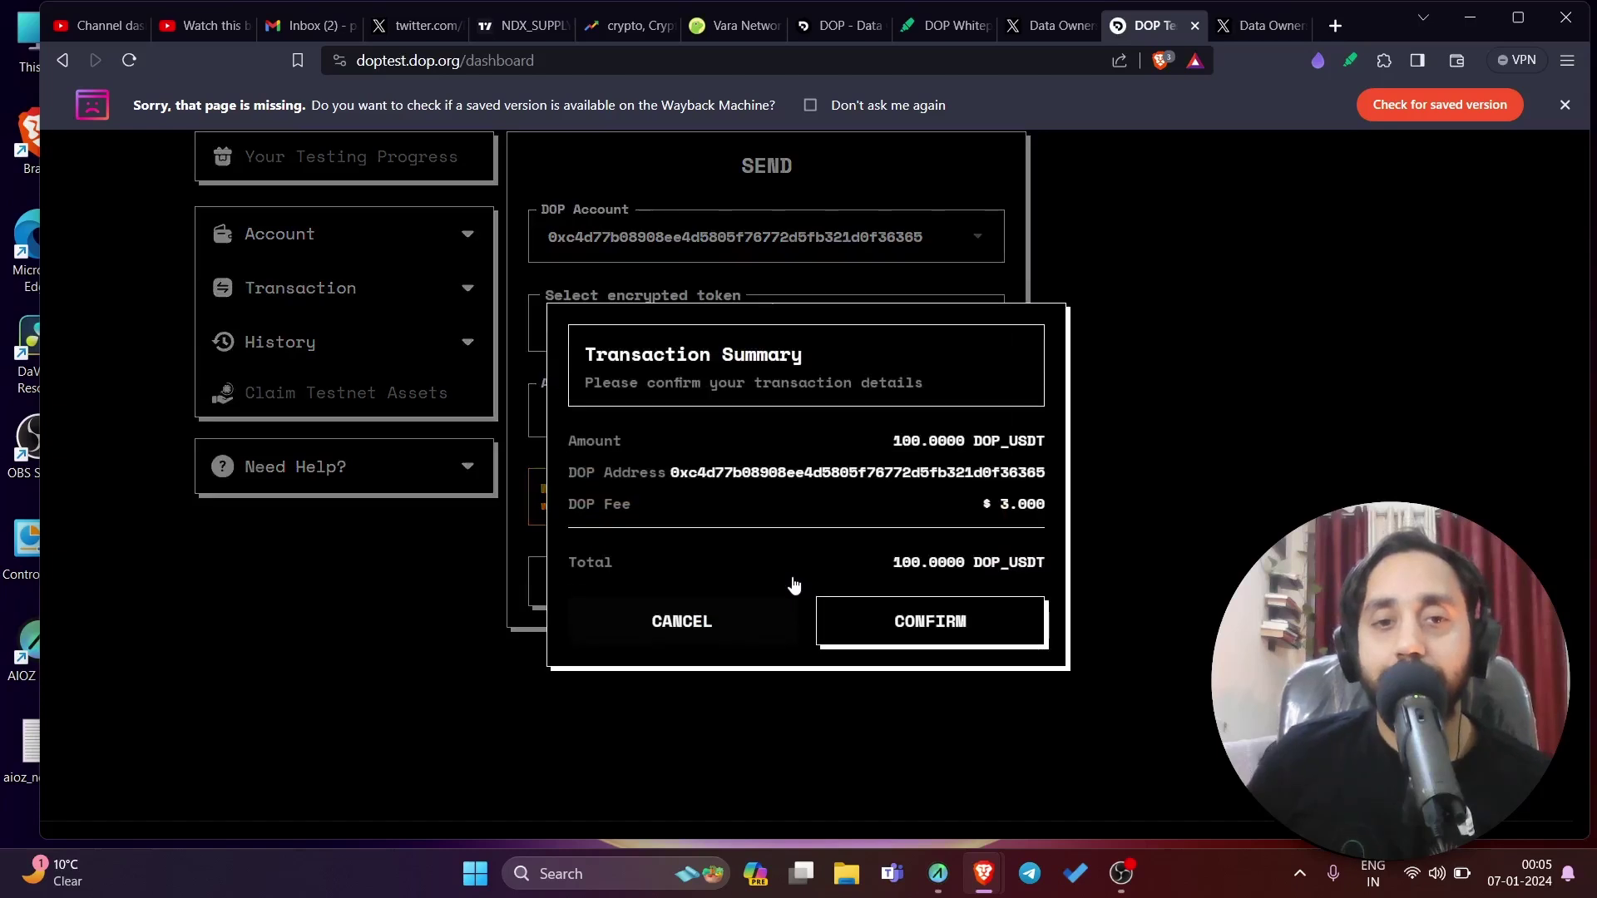
left_click(956, 629)
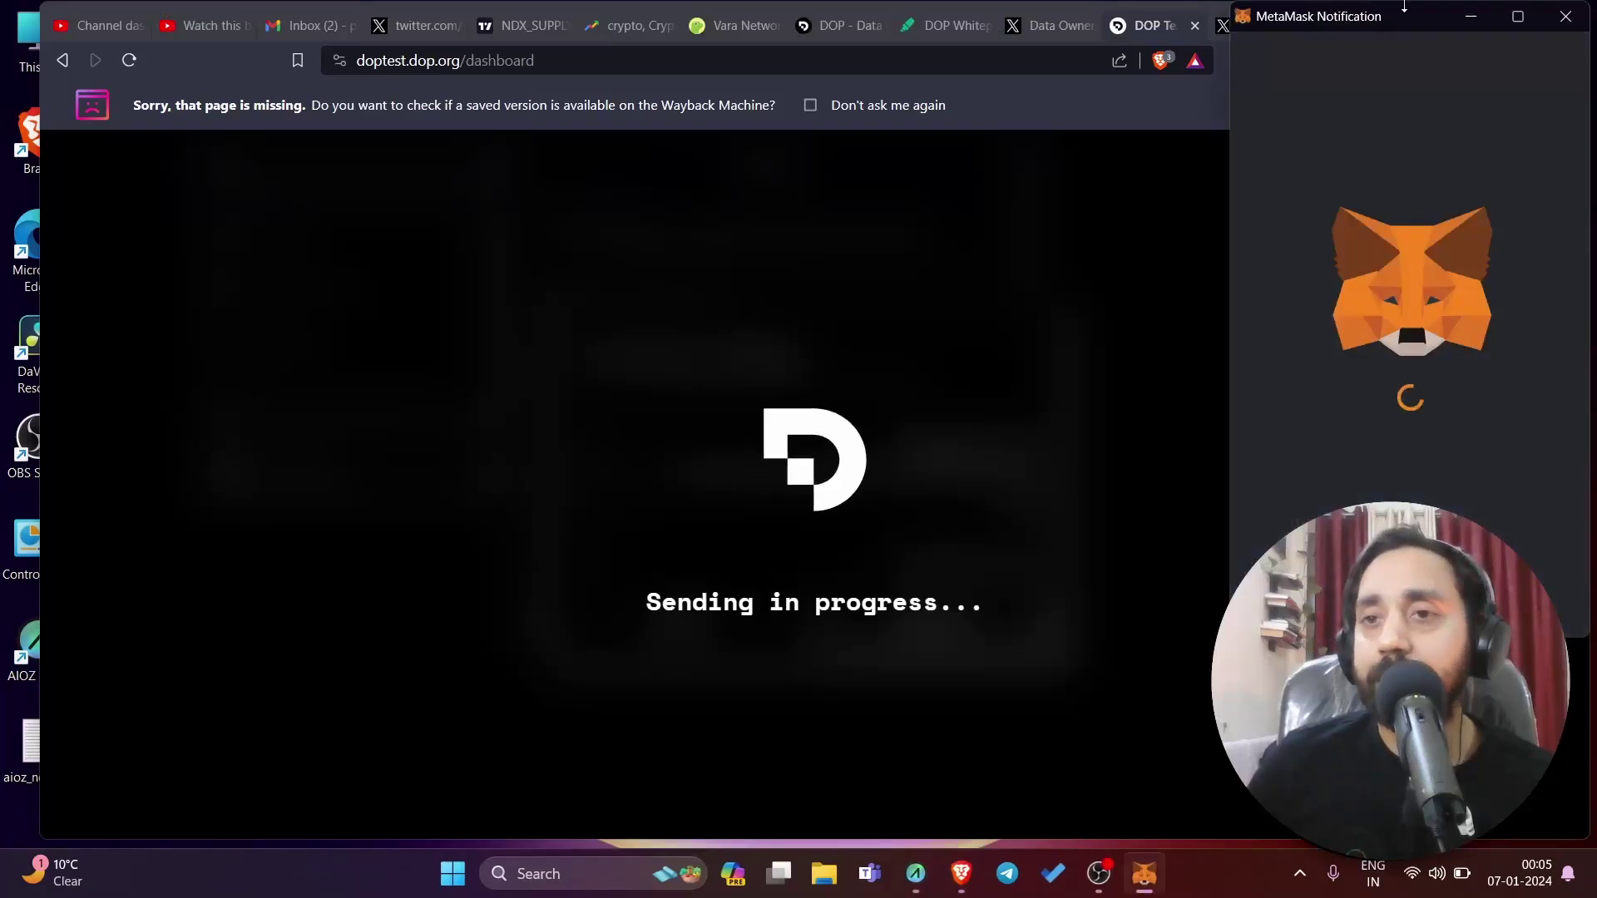
left_click_drag(1394, 25, 1294, 27)
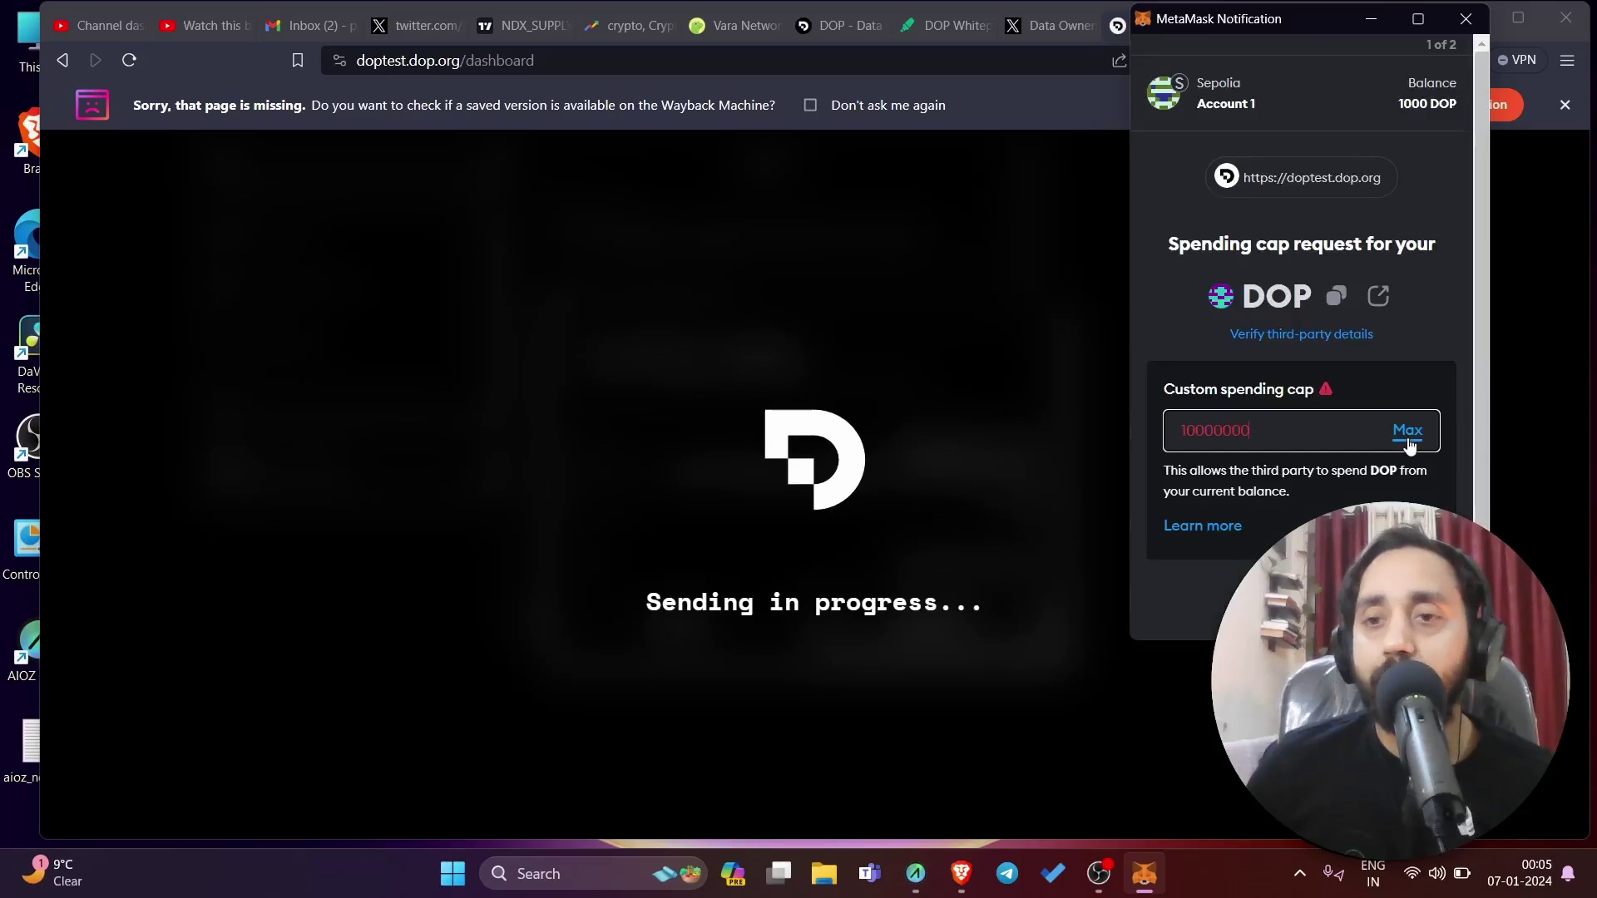
left_click(1407, 430)
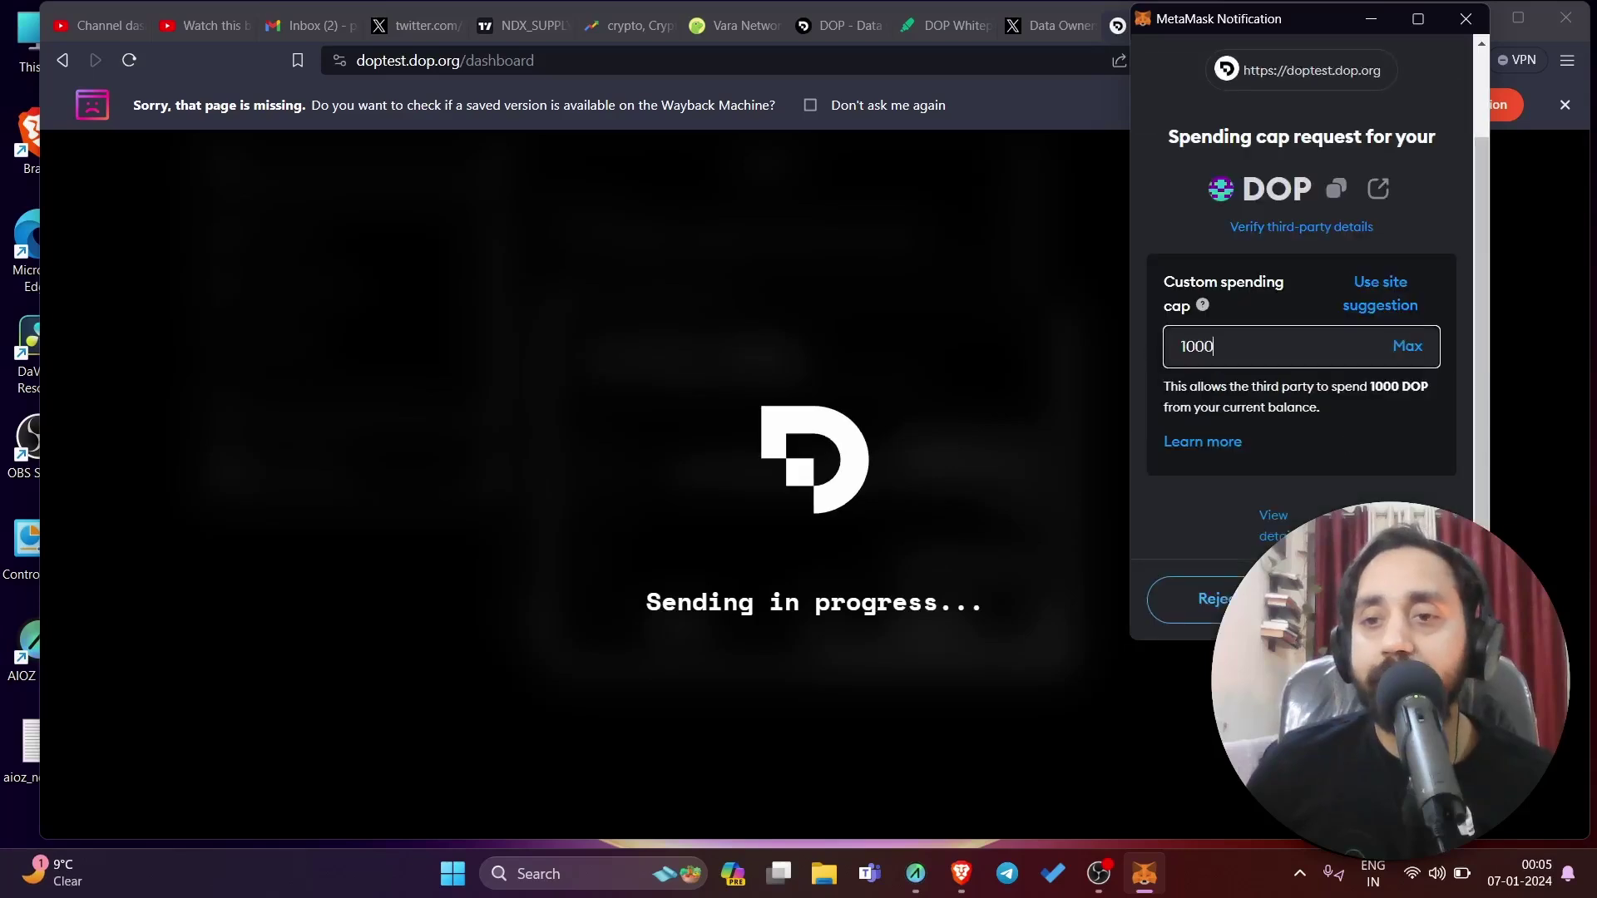
key("Return")
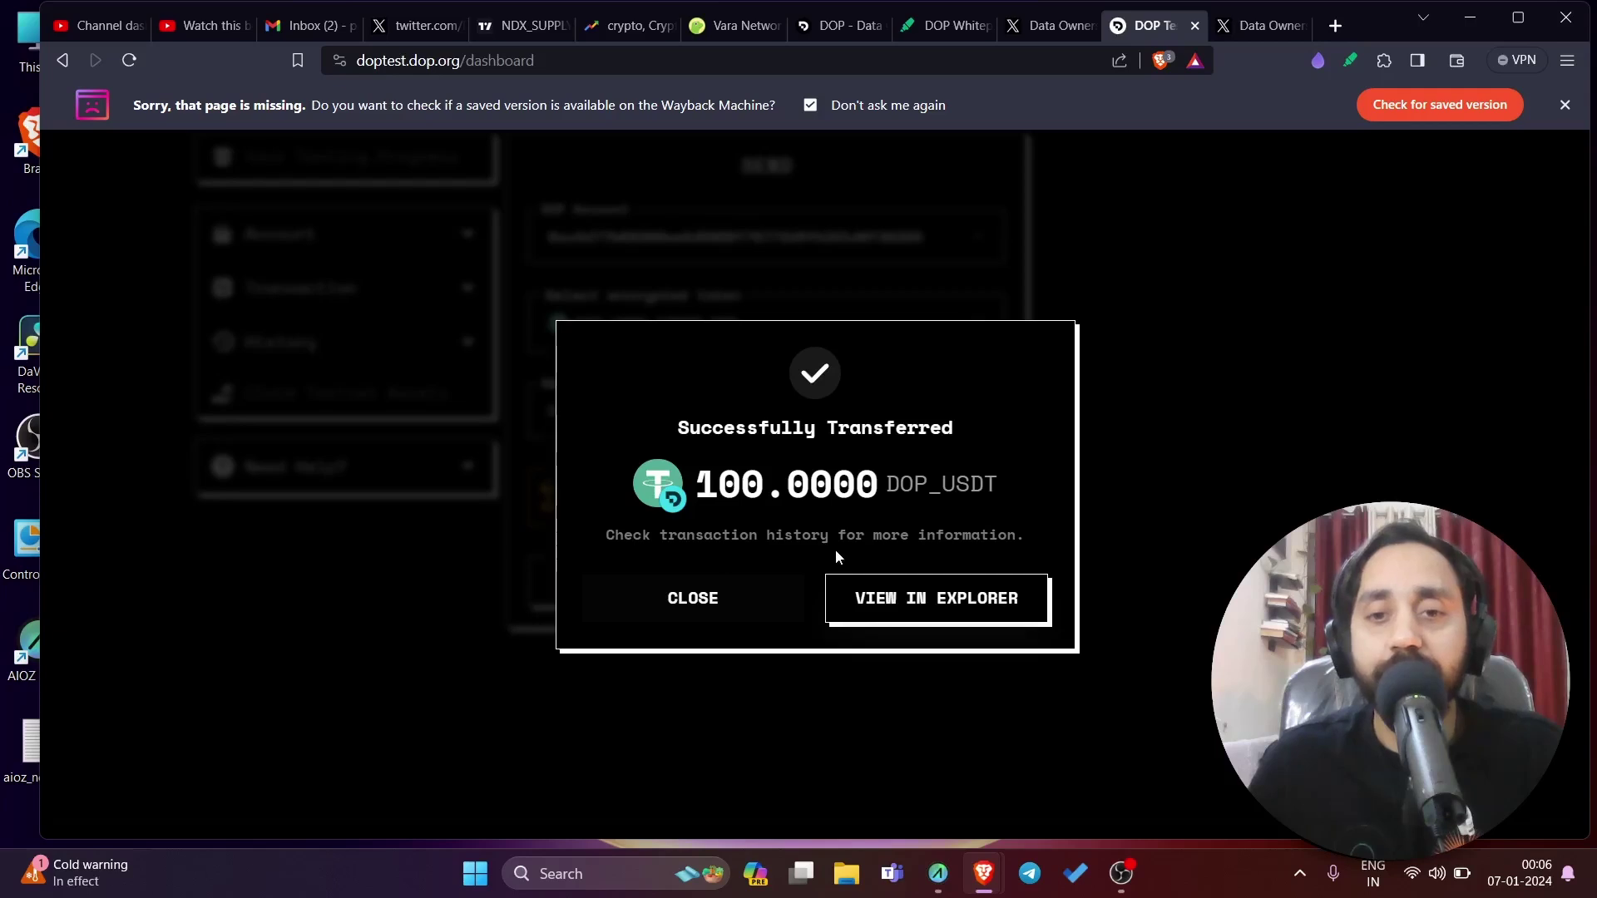
Step: Open the transaction's explorer page in a new tab and dismiss the success messages
right_click(910, 594)
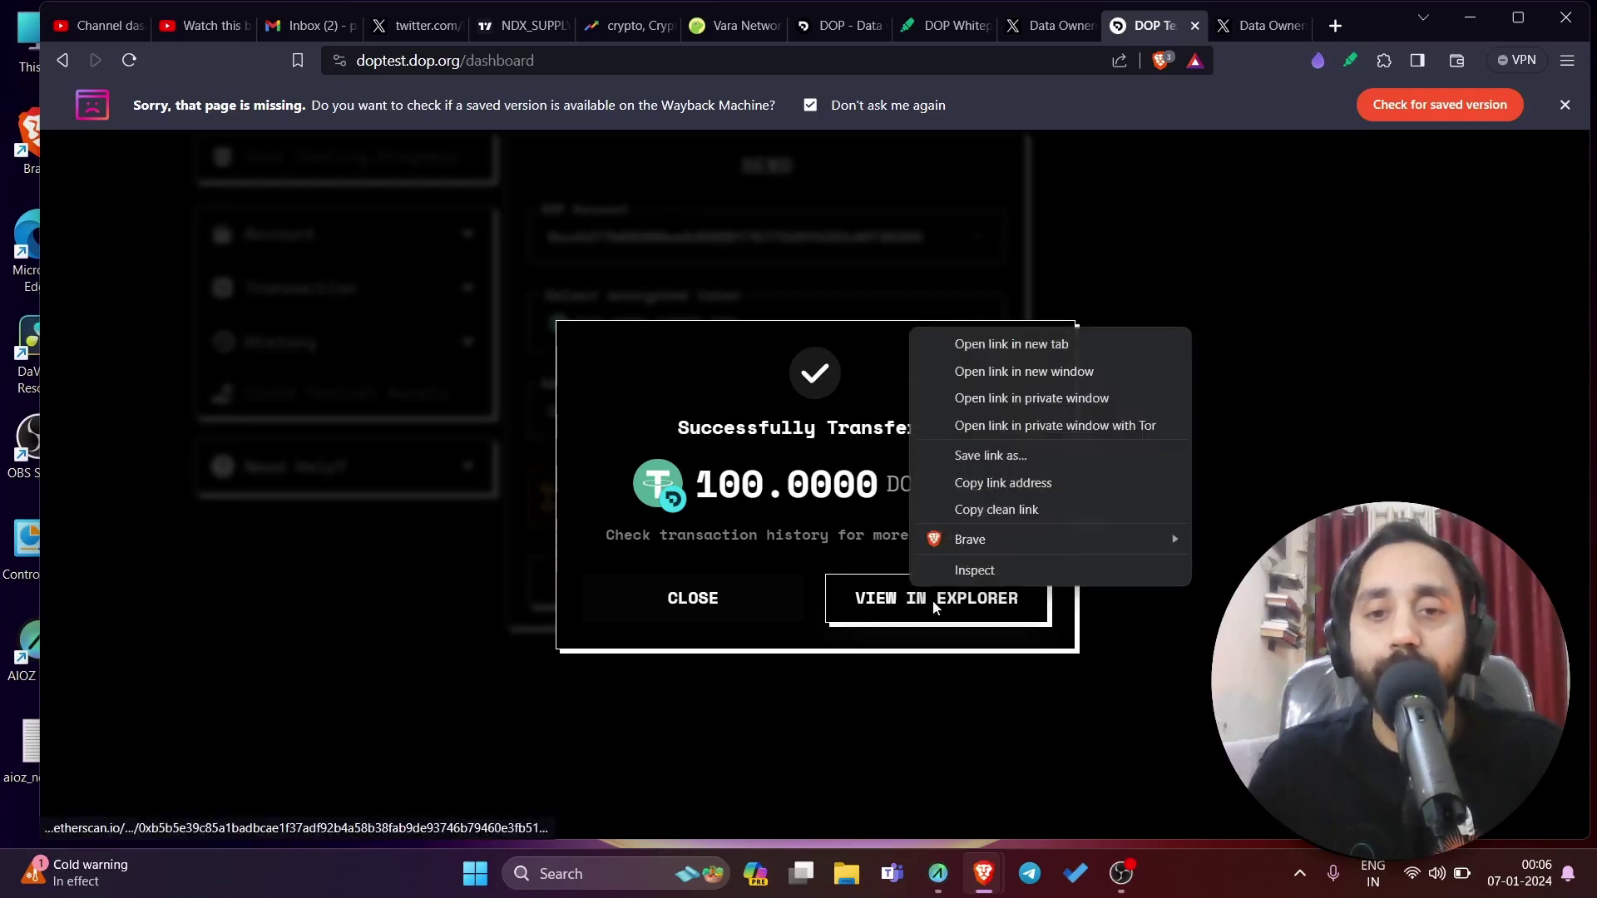
left_click(984, 346)
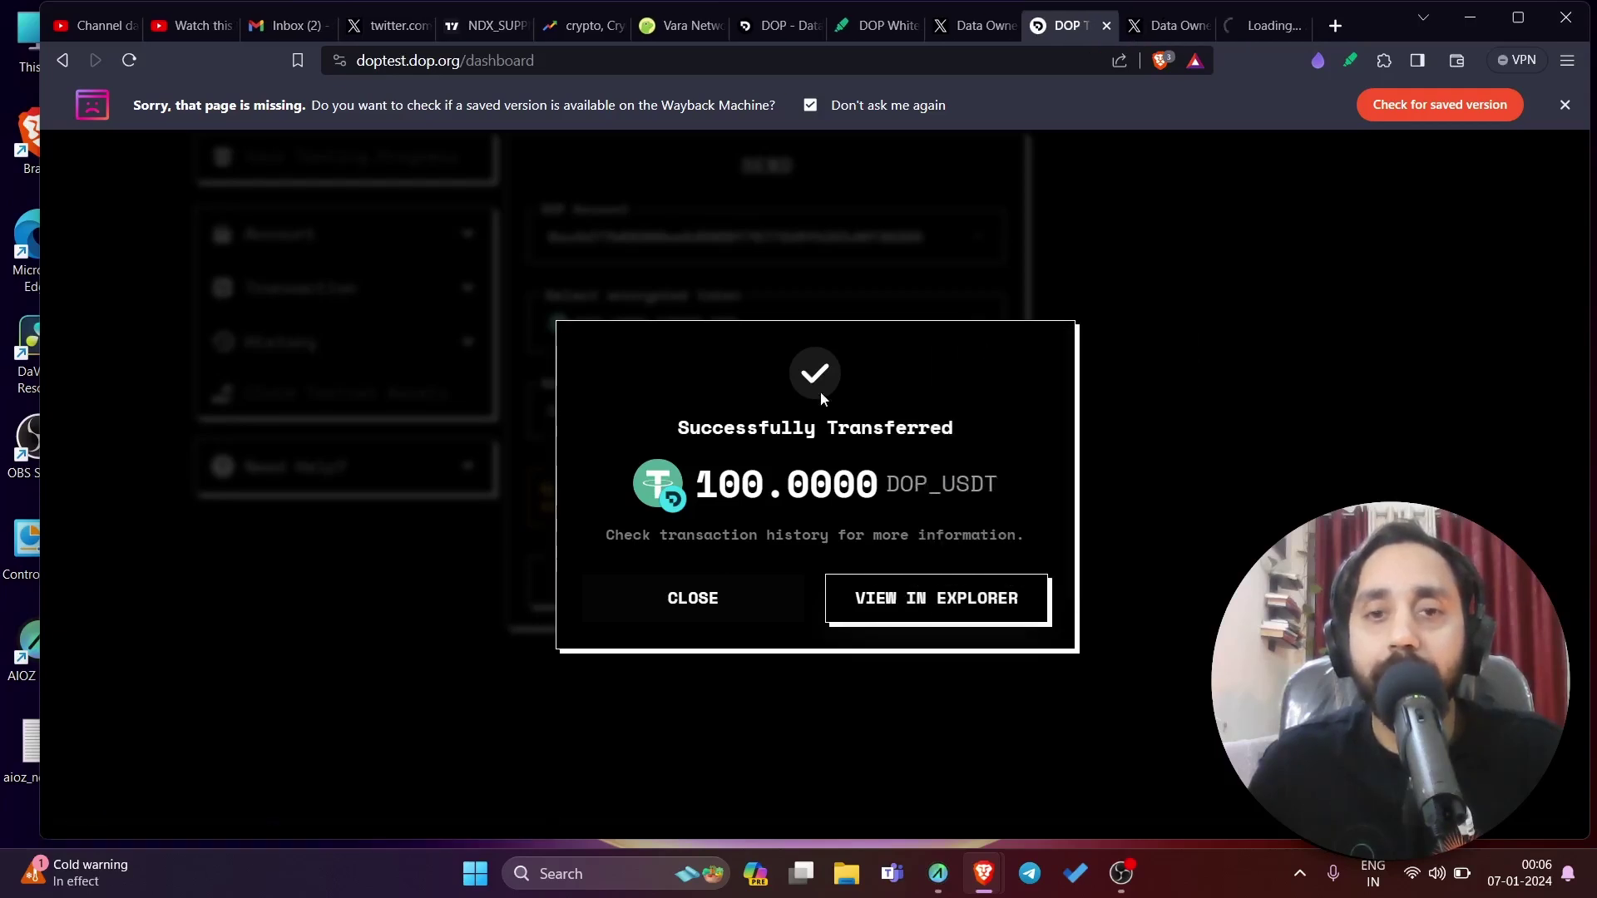
left_click(757, 608)
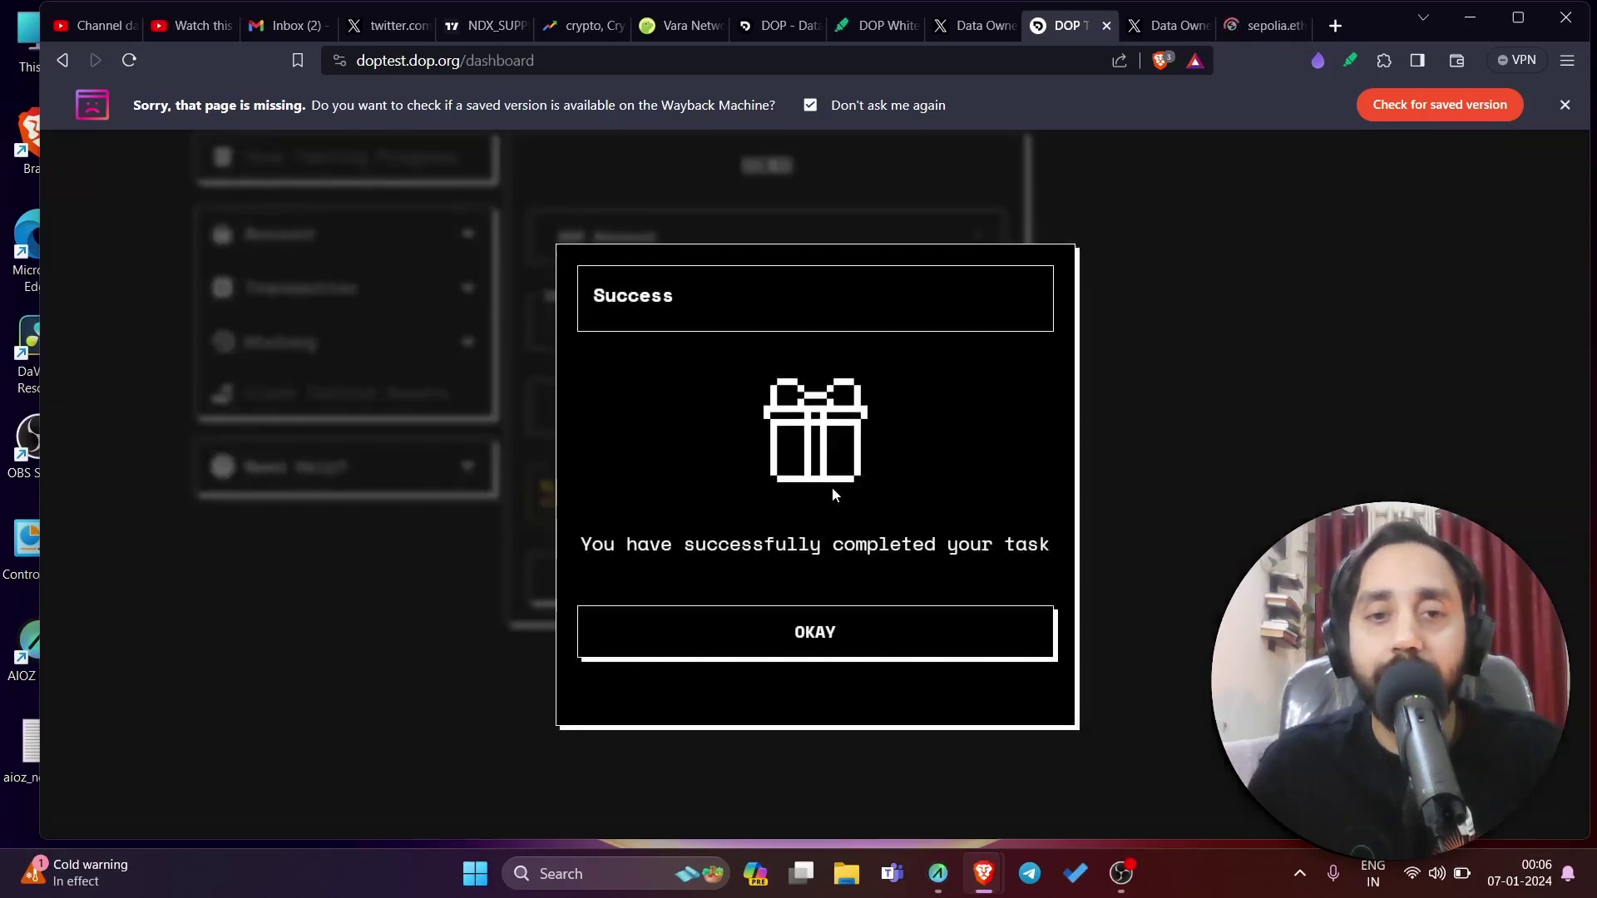
left_click(881, 645)
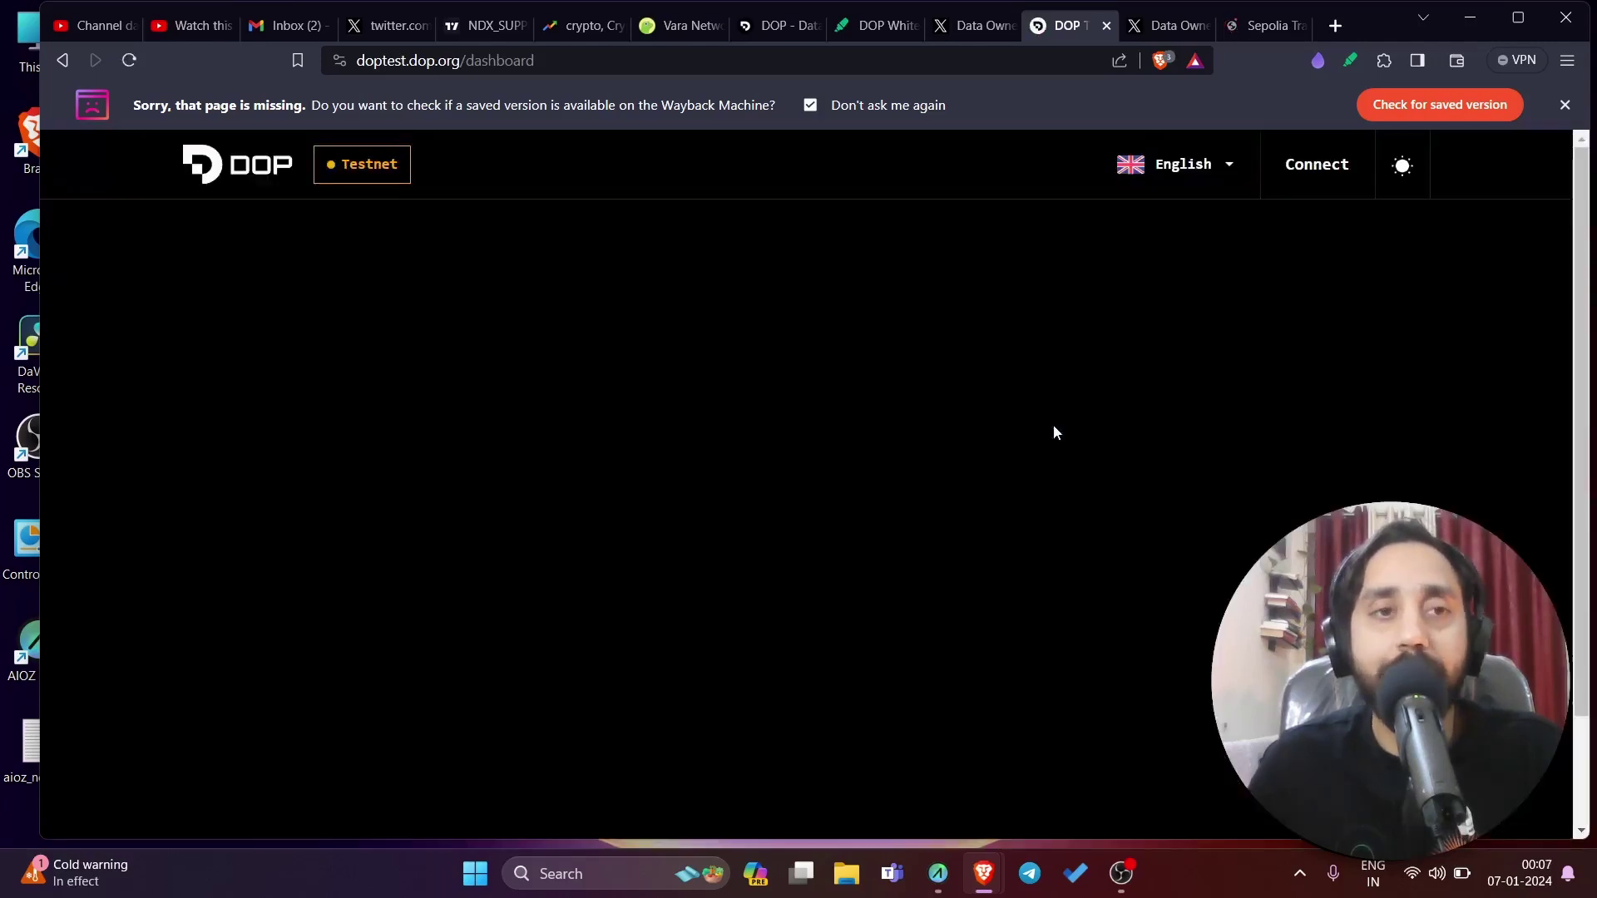
Step: Scroll the reloaded dashboard to check the 75% progress and Step 6's COMPLETED badge
scroll(1053, 424, "down", 10)
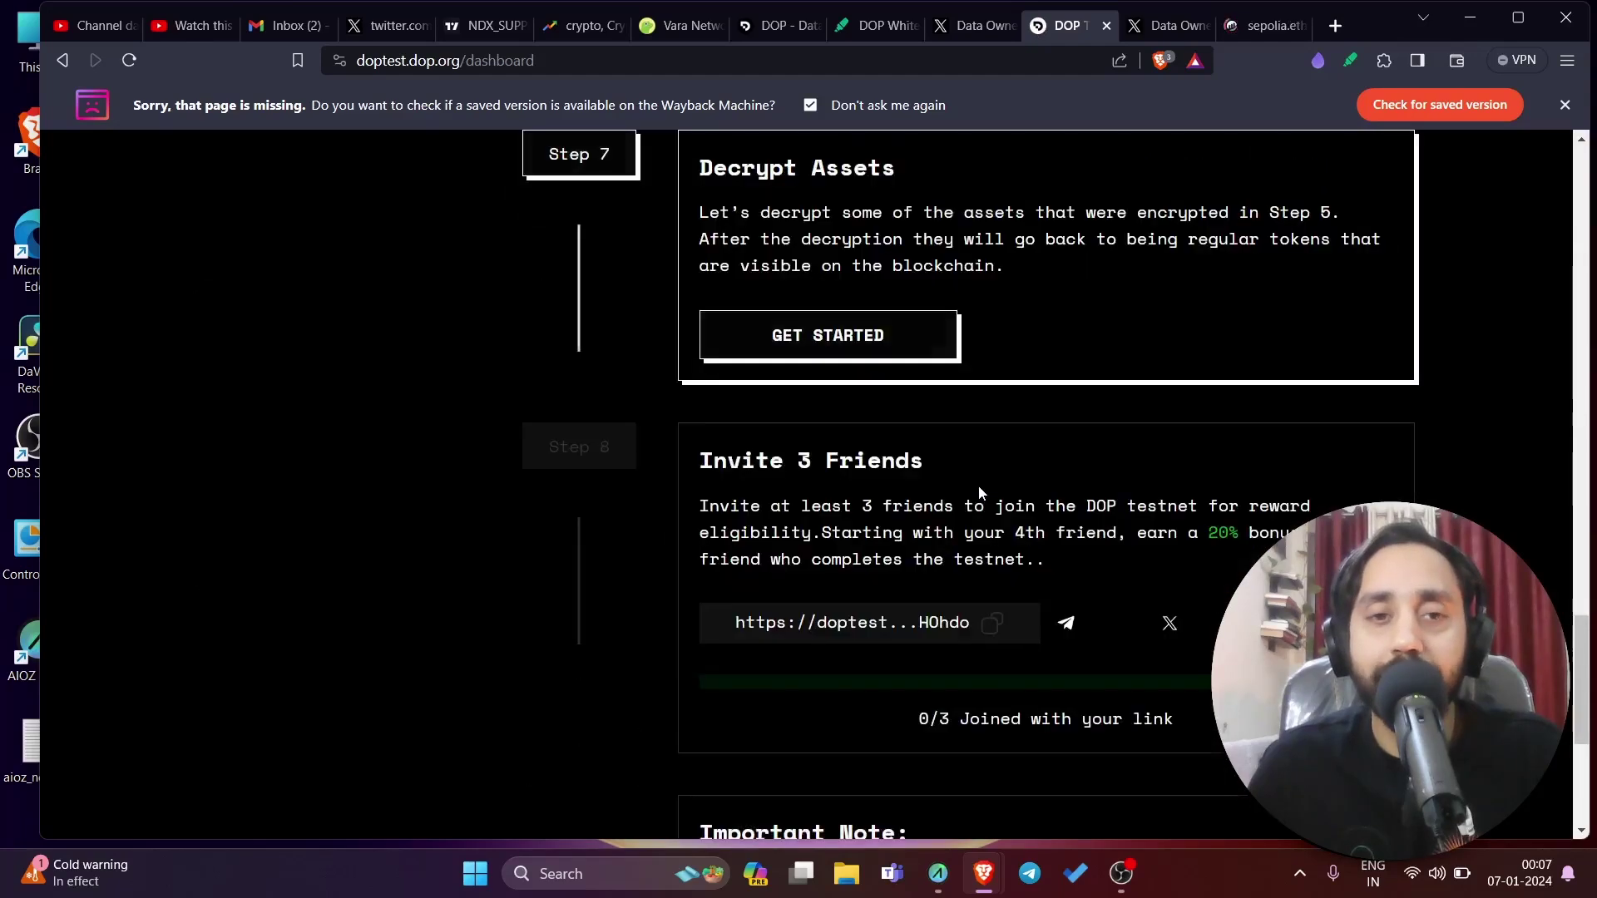
scroll(978, 489, "up", 3)
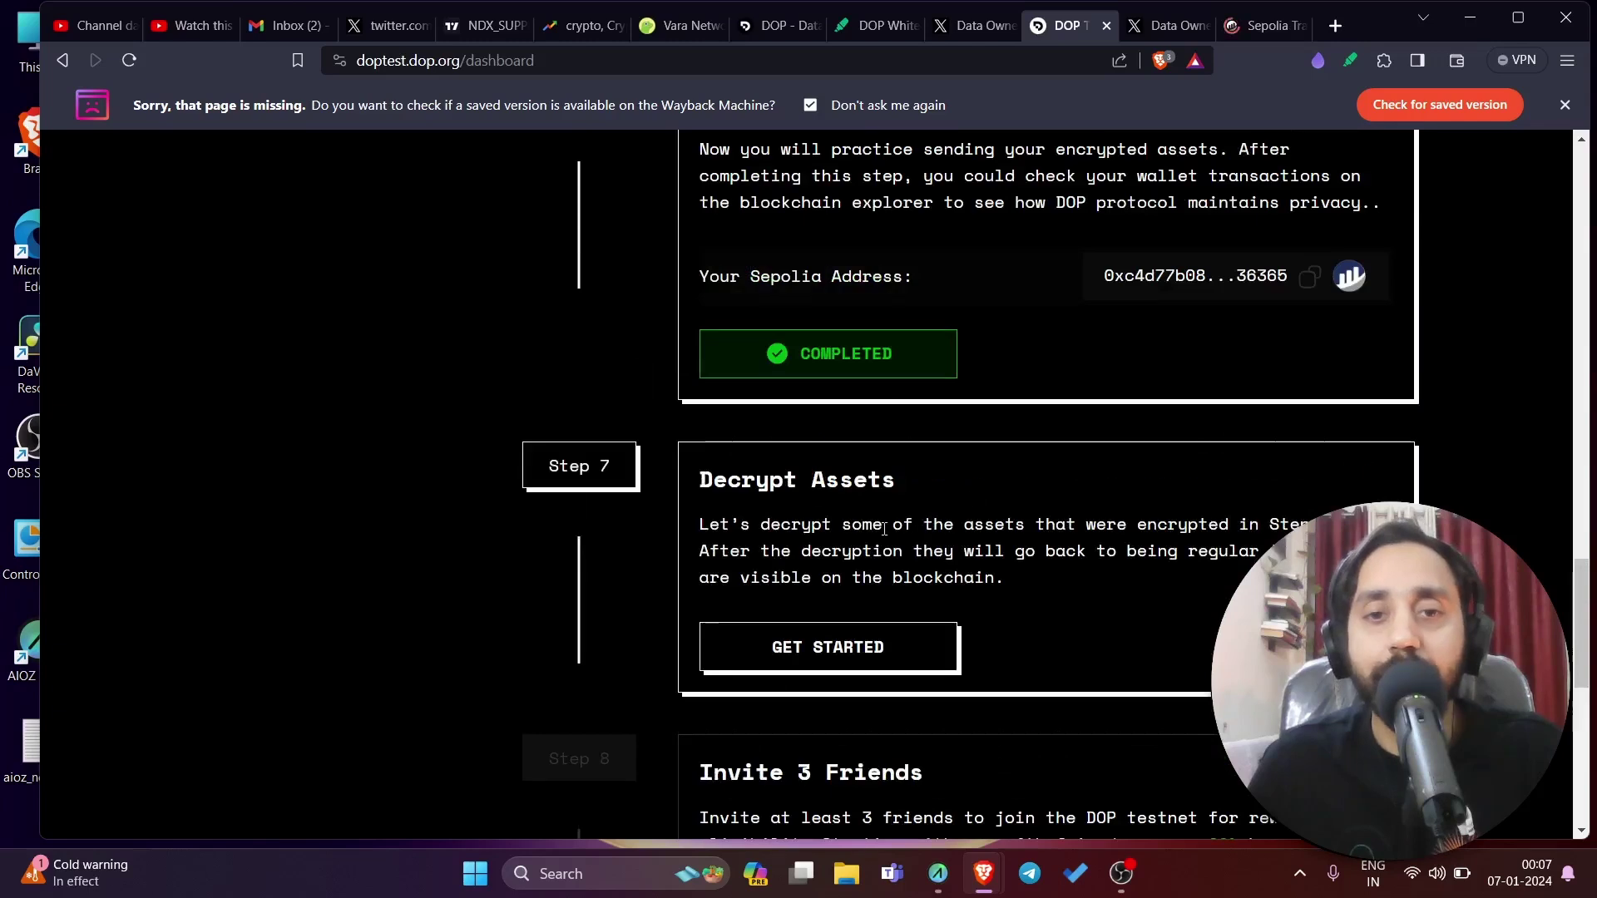
scroll(964, 571, "up", 20)
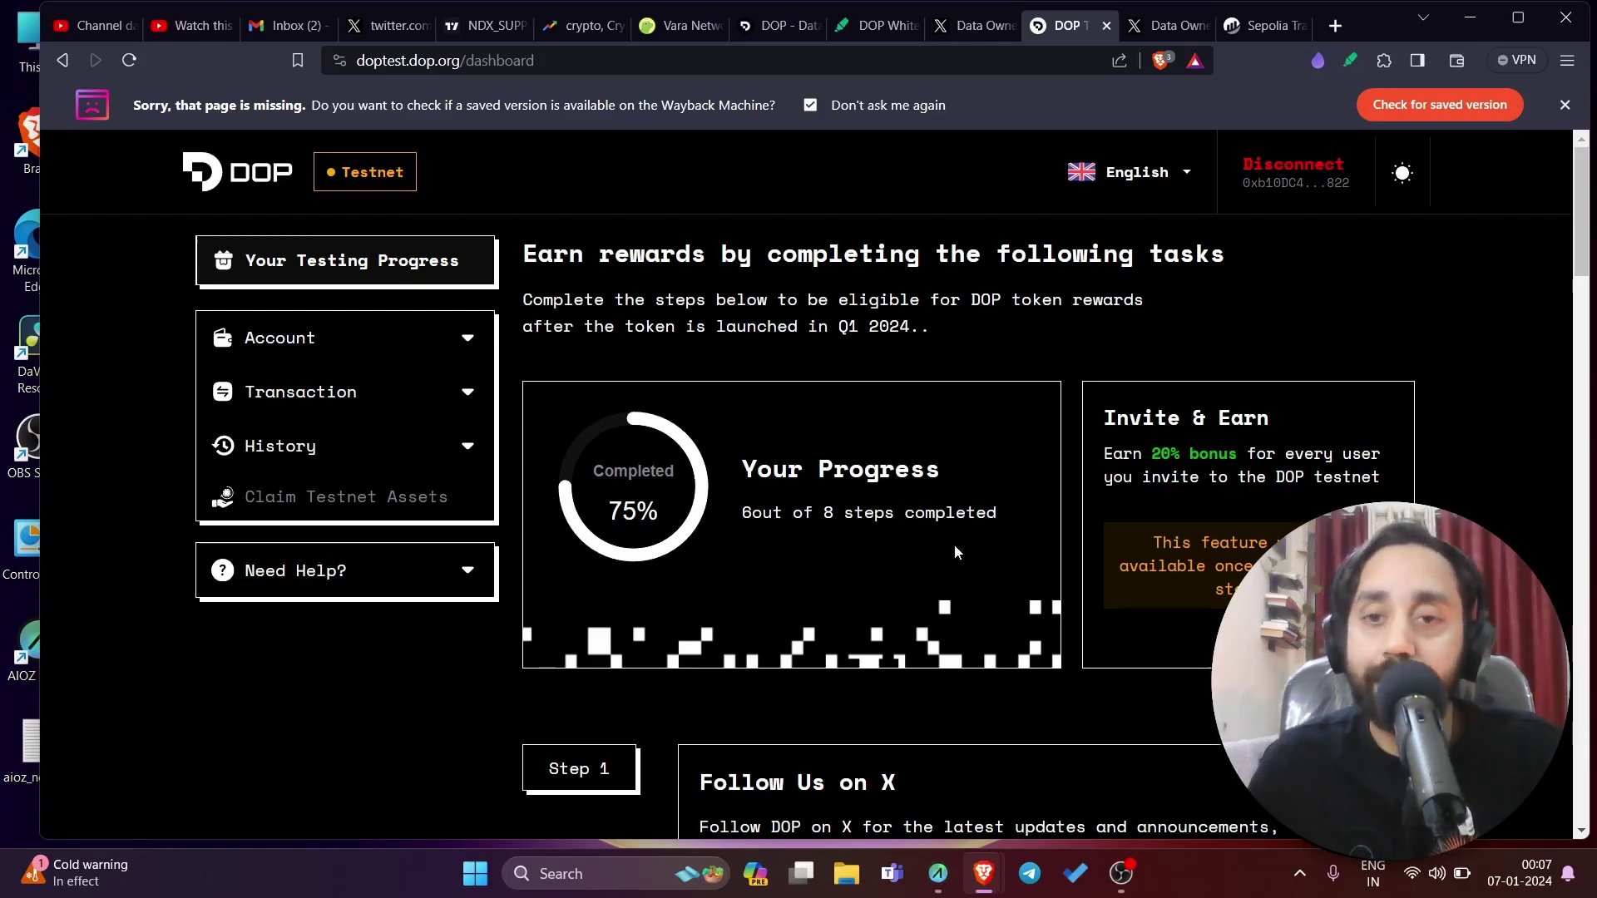
scroll(954, 544, "down", 15)
scroll(956, 549, "down", 10)
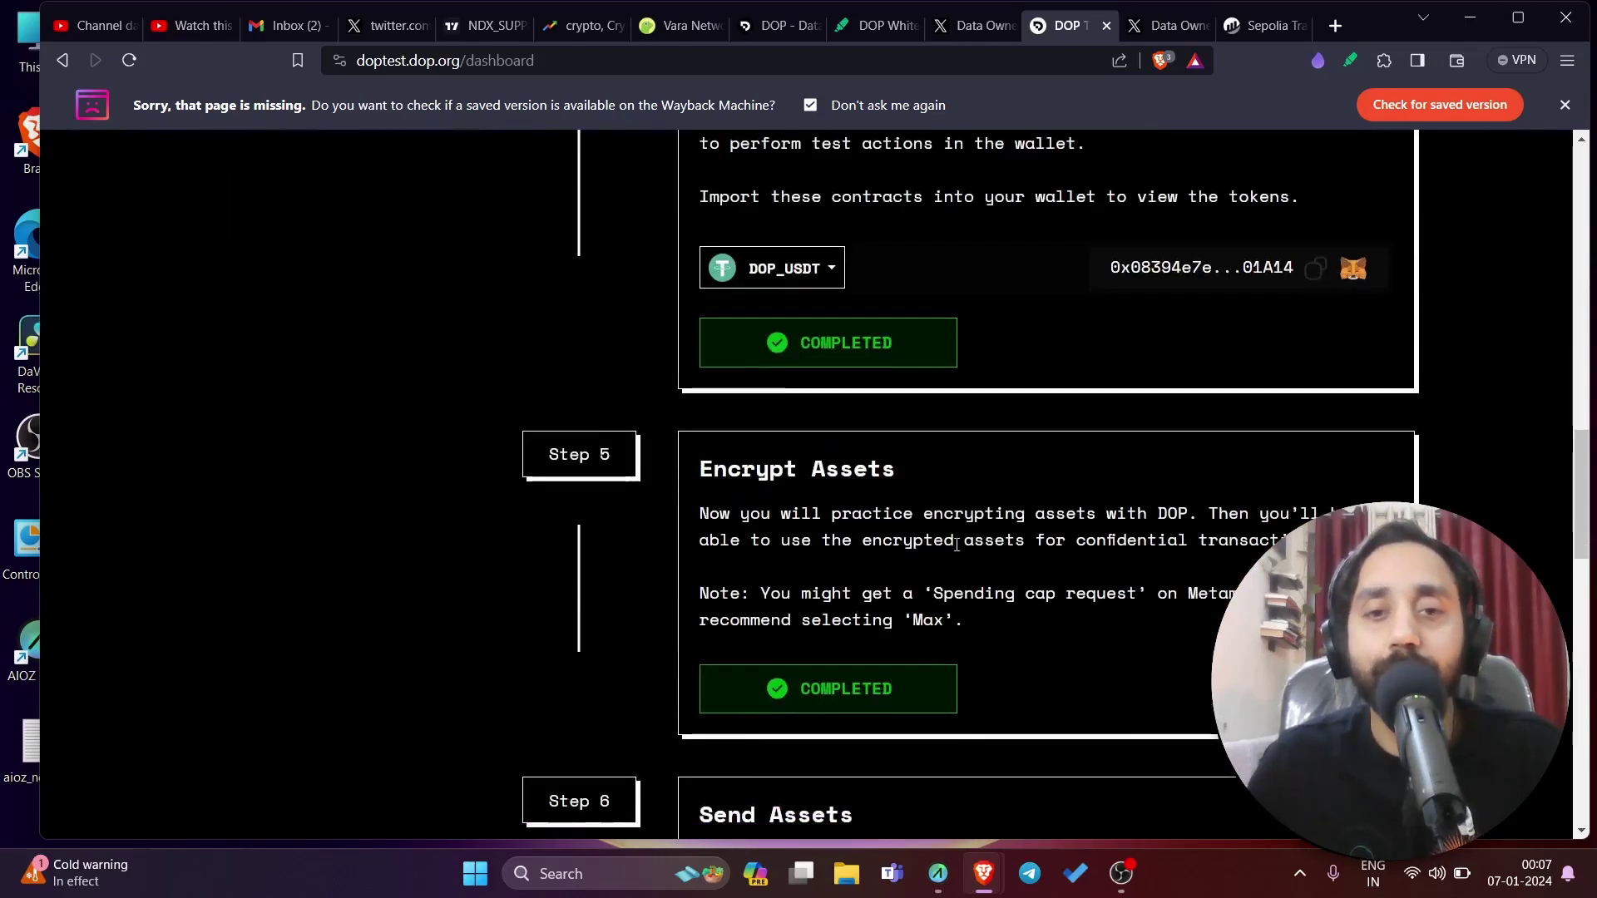
scroll(955, 551, "down", 5)
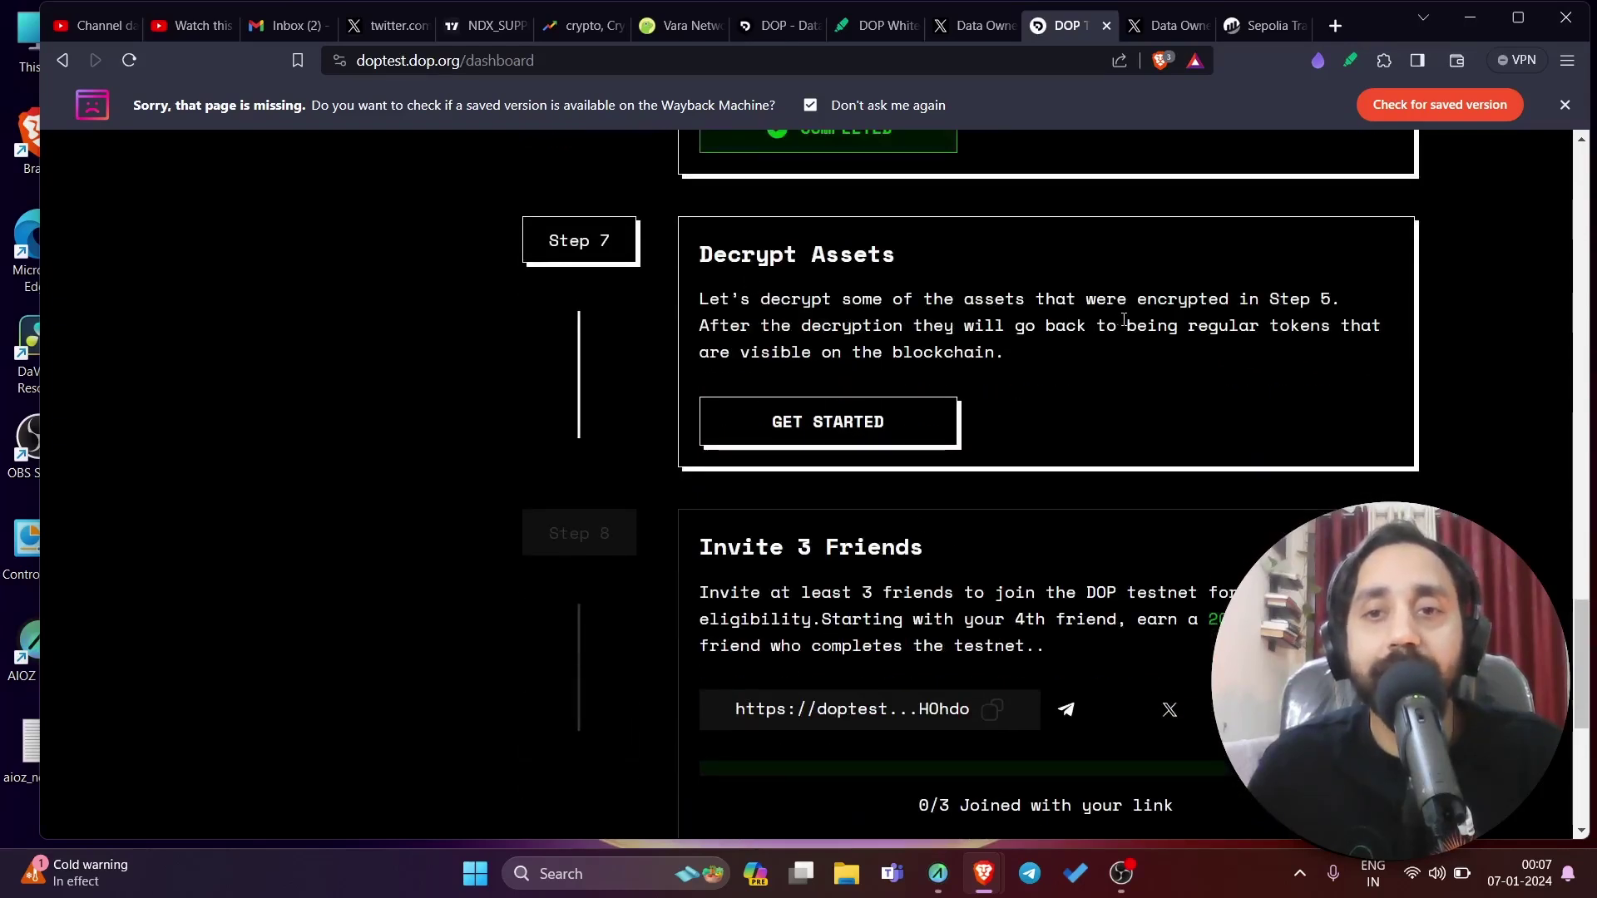
scroll(1286, 401, "up", 5)
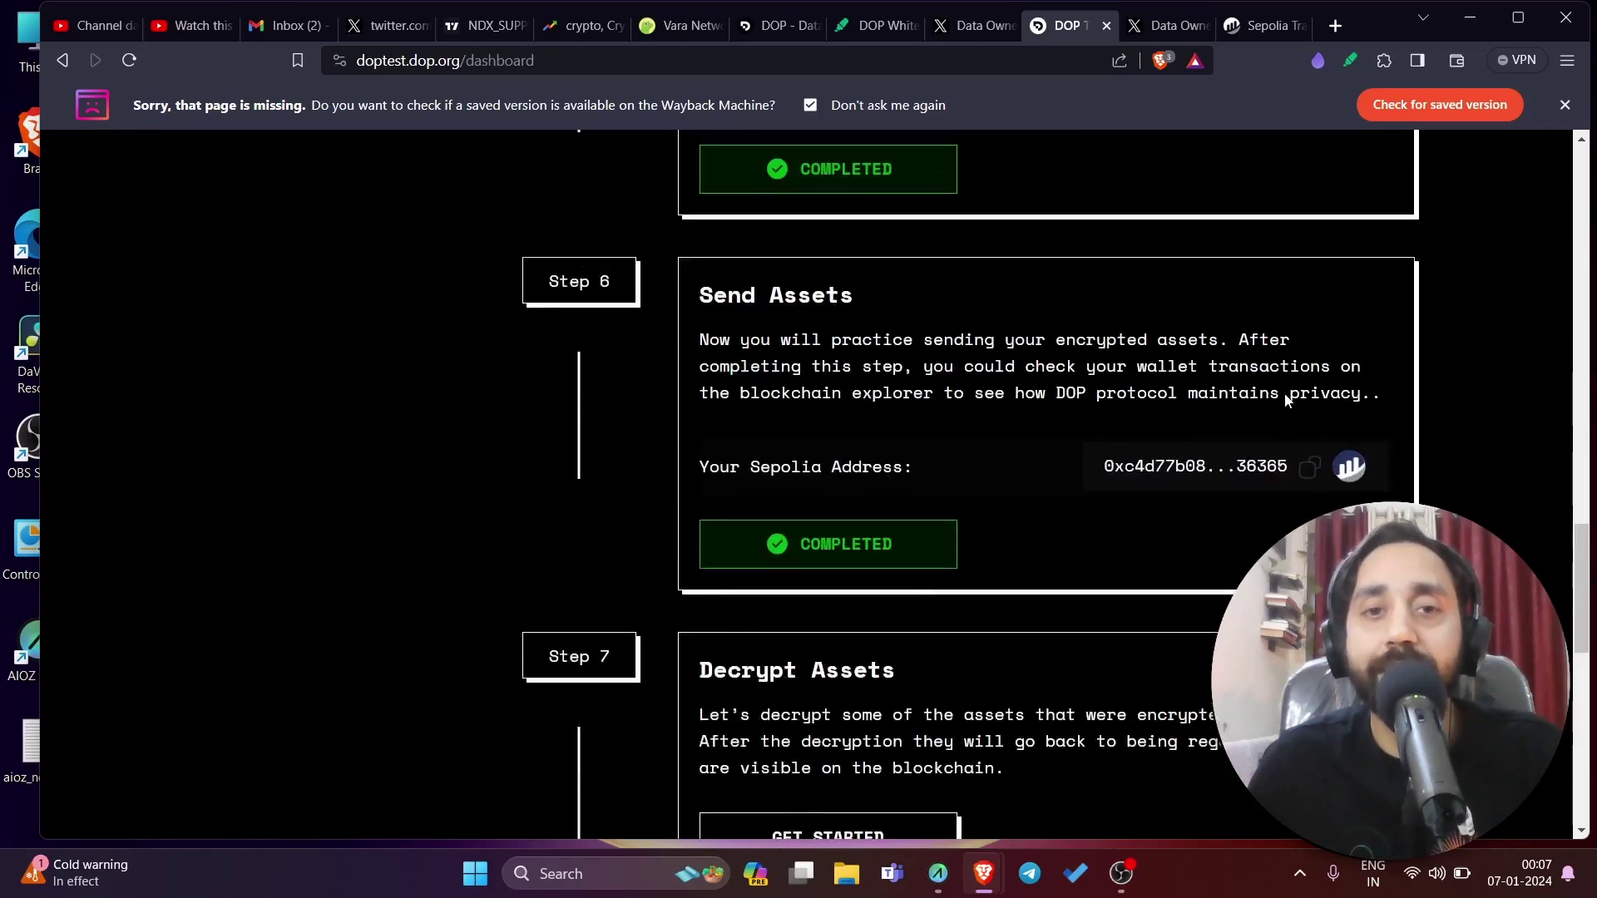
scroll(944, 394, "up", 4)
scroll(931, 450, "down", 8)
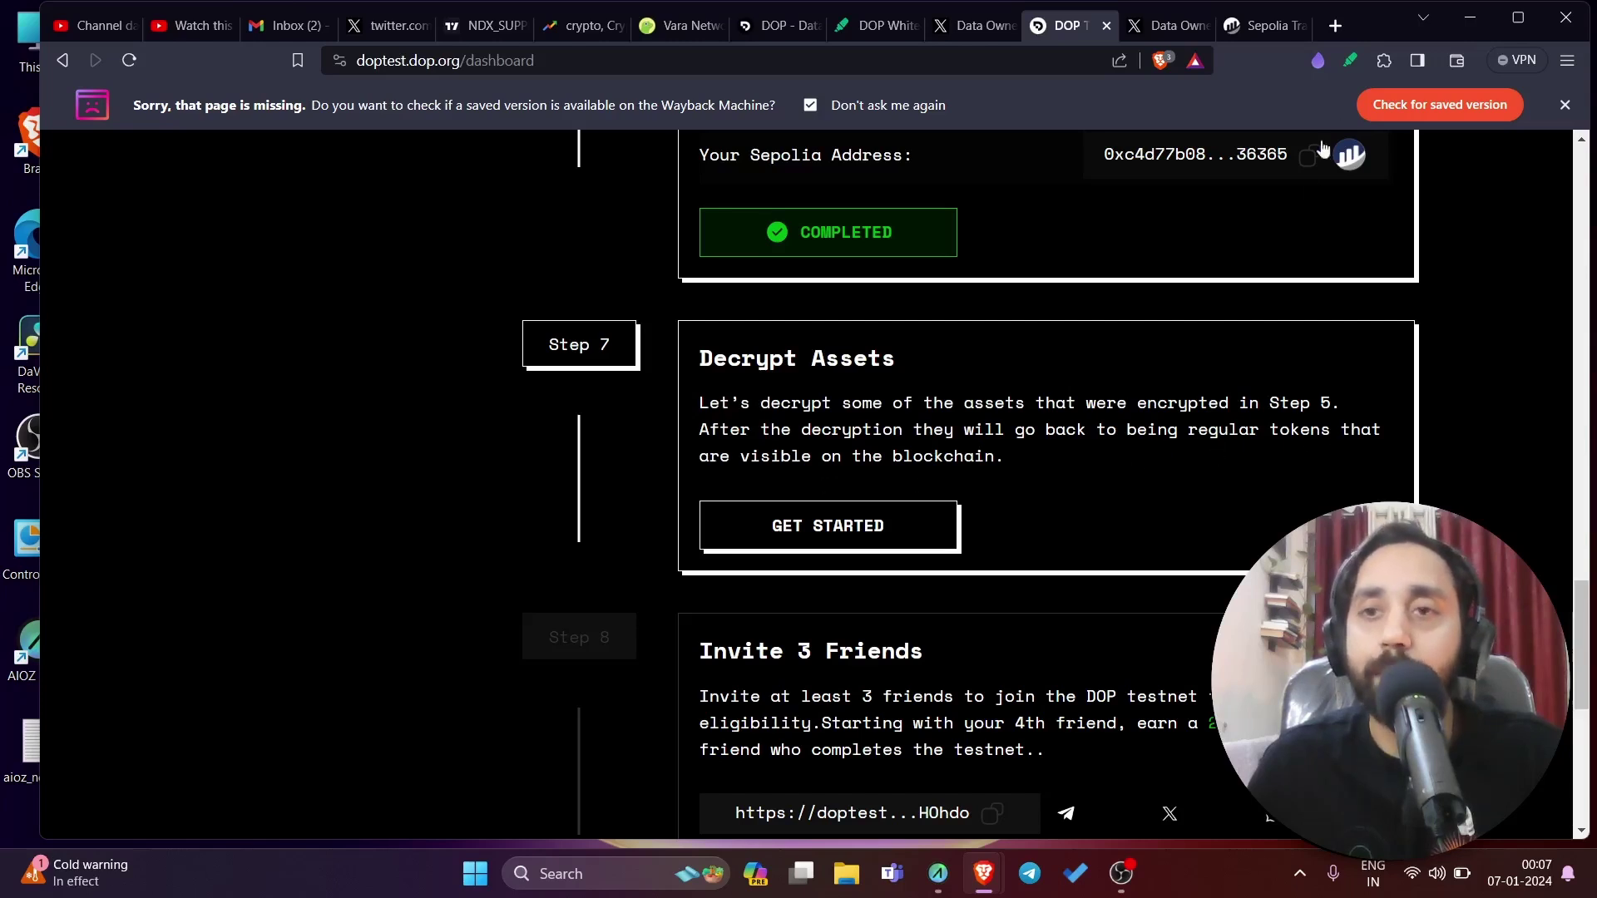
Step: Review the Etherscan send transaction: Success in block 5035013, 2.990105659397274275 DOP transferred
left_click(1262, 31)
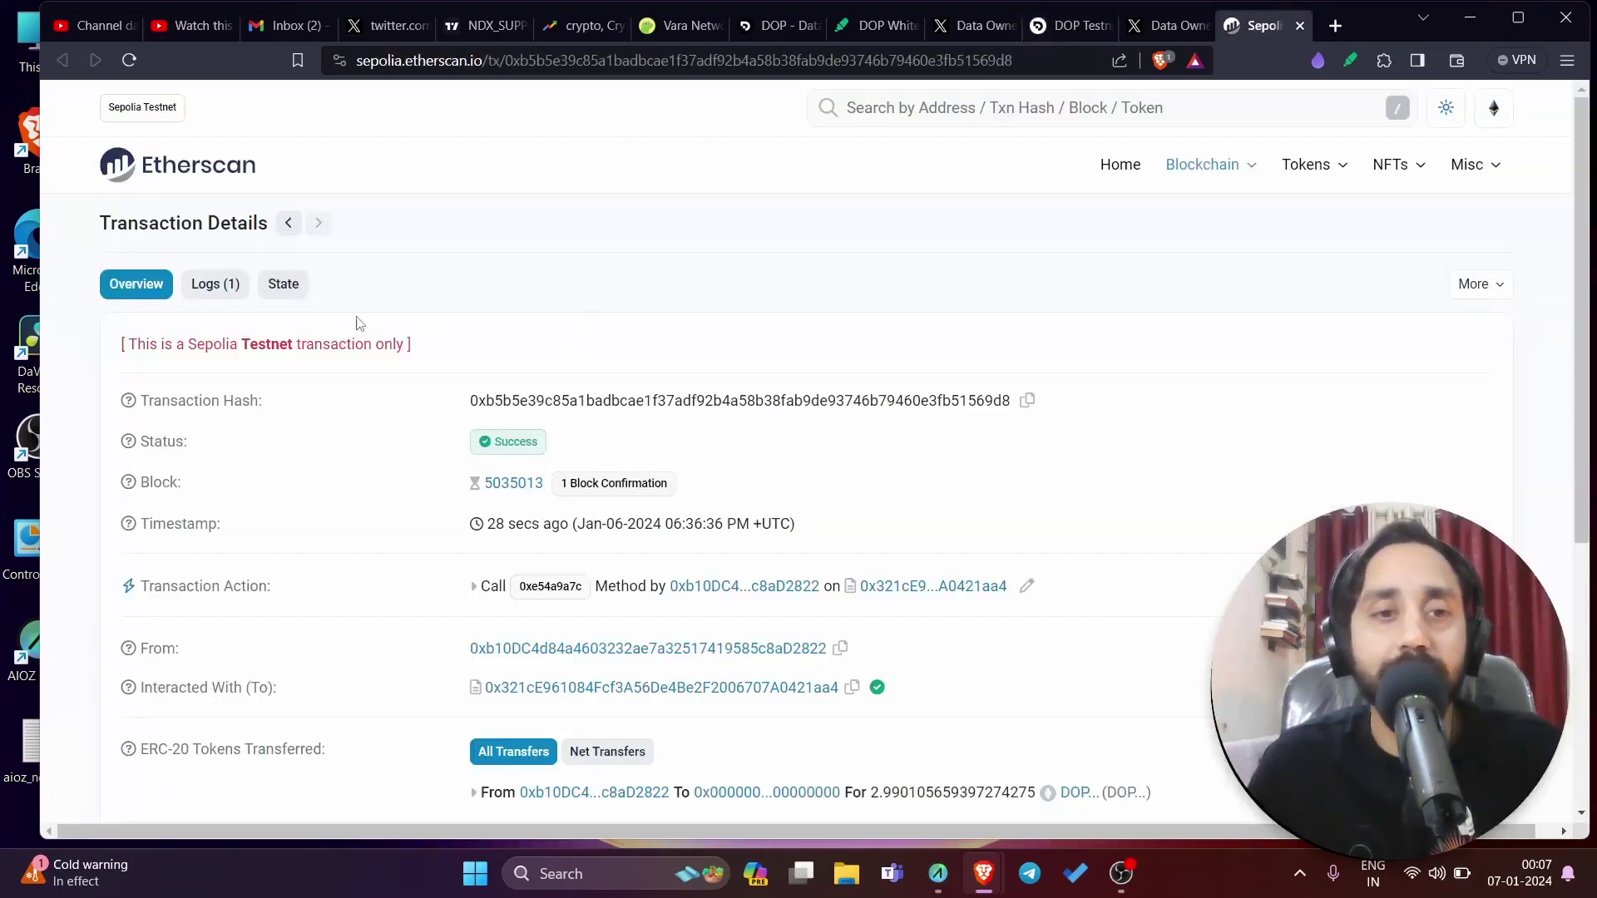
scroll(449, 422, "down", 3)
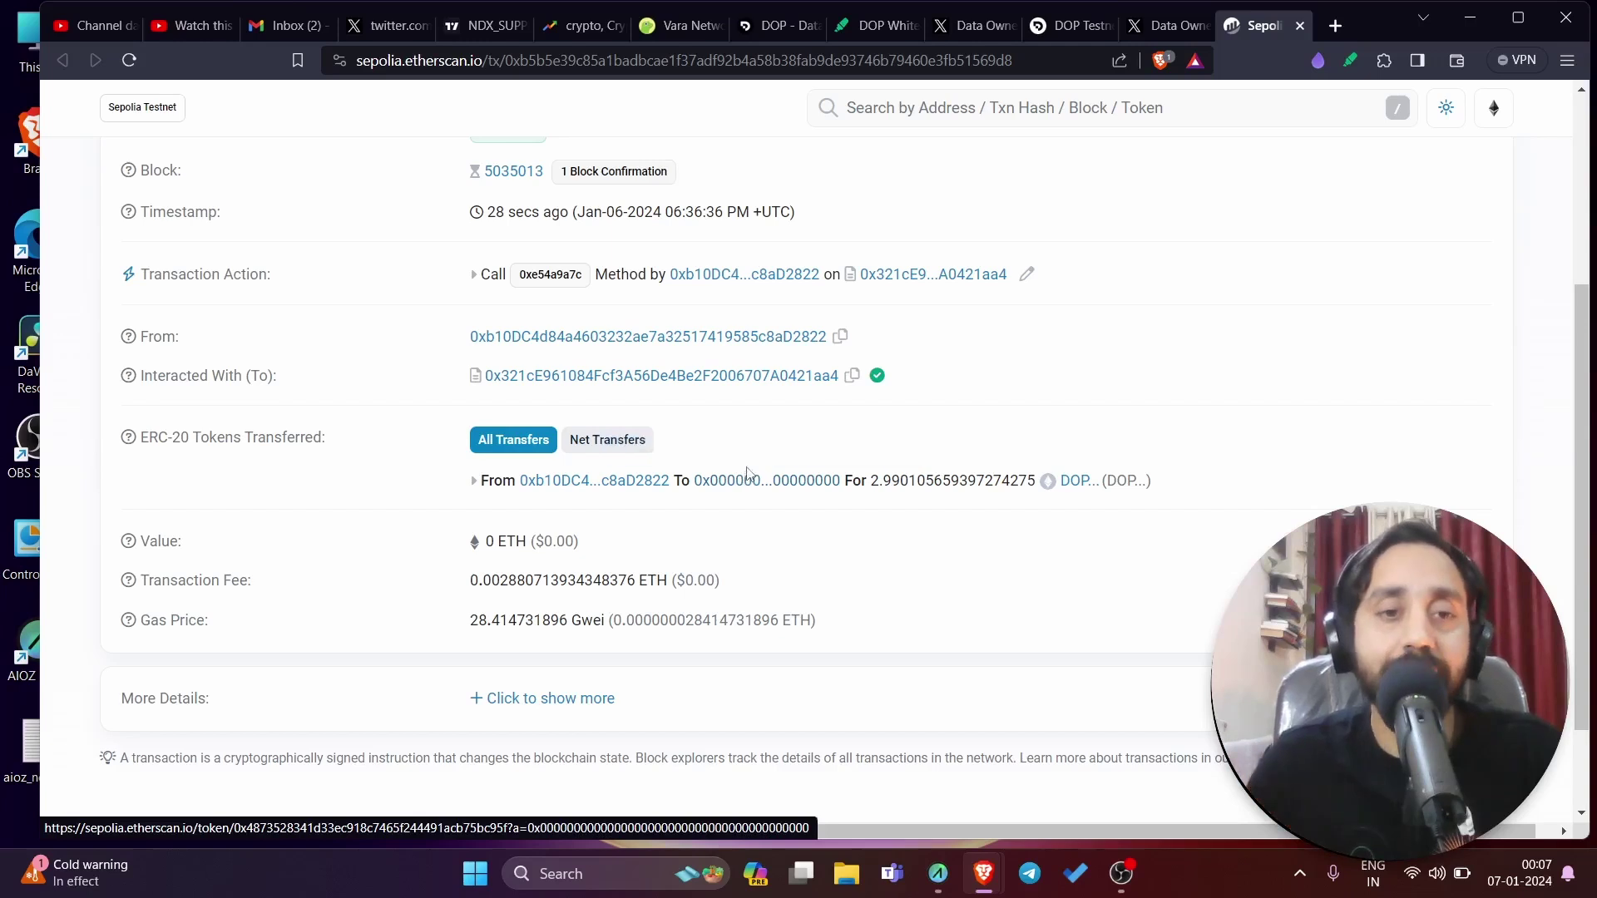
scroll(623, 470, "up", 4)
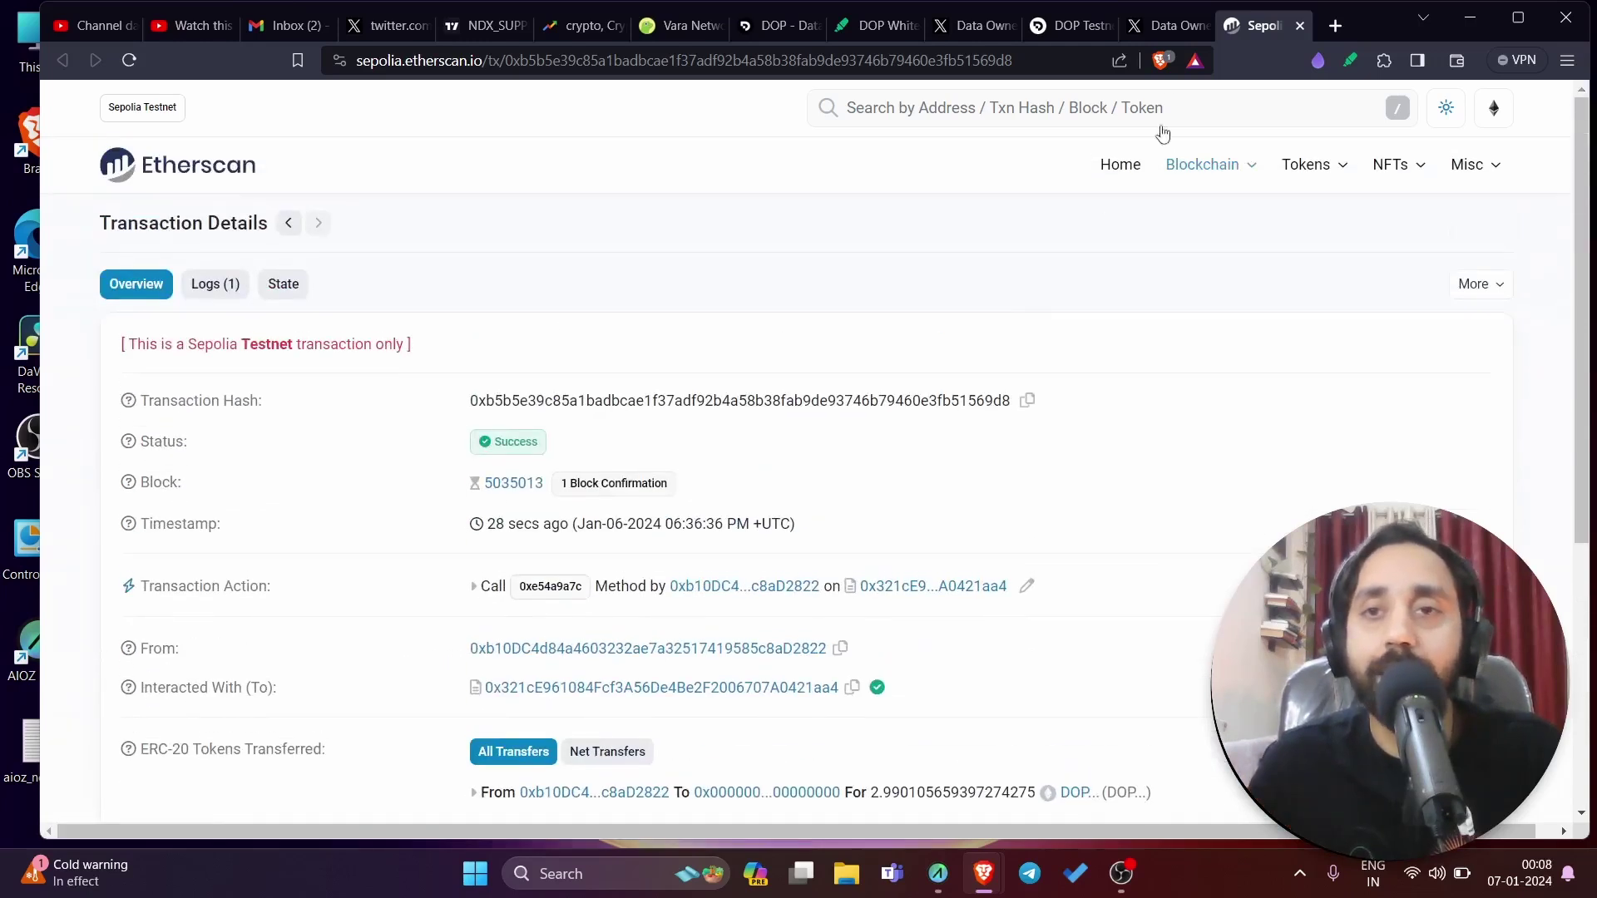
Step: Back on the DOP dashboard, start Decrypt Assets and select DOP_USDT as the token
left_click(1161, 26)
left_click(1072, 31)
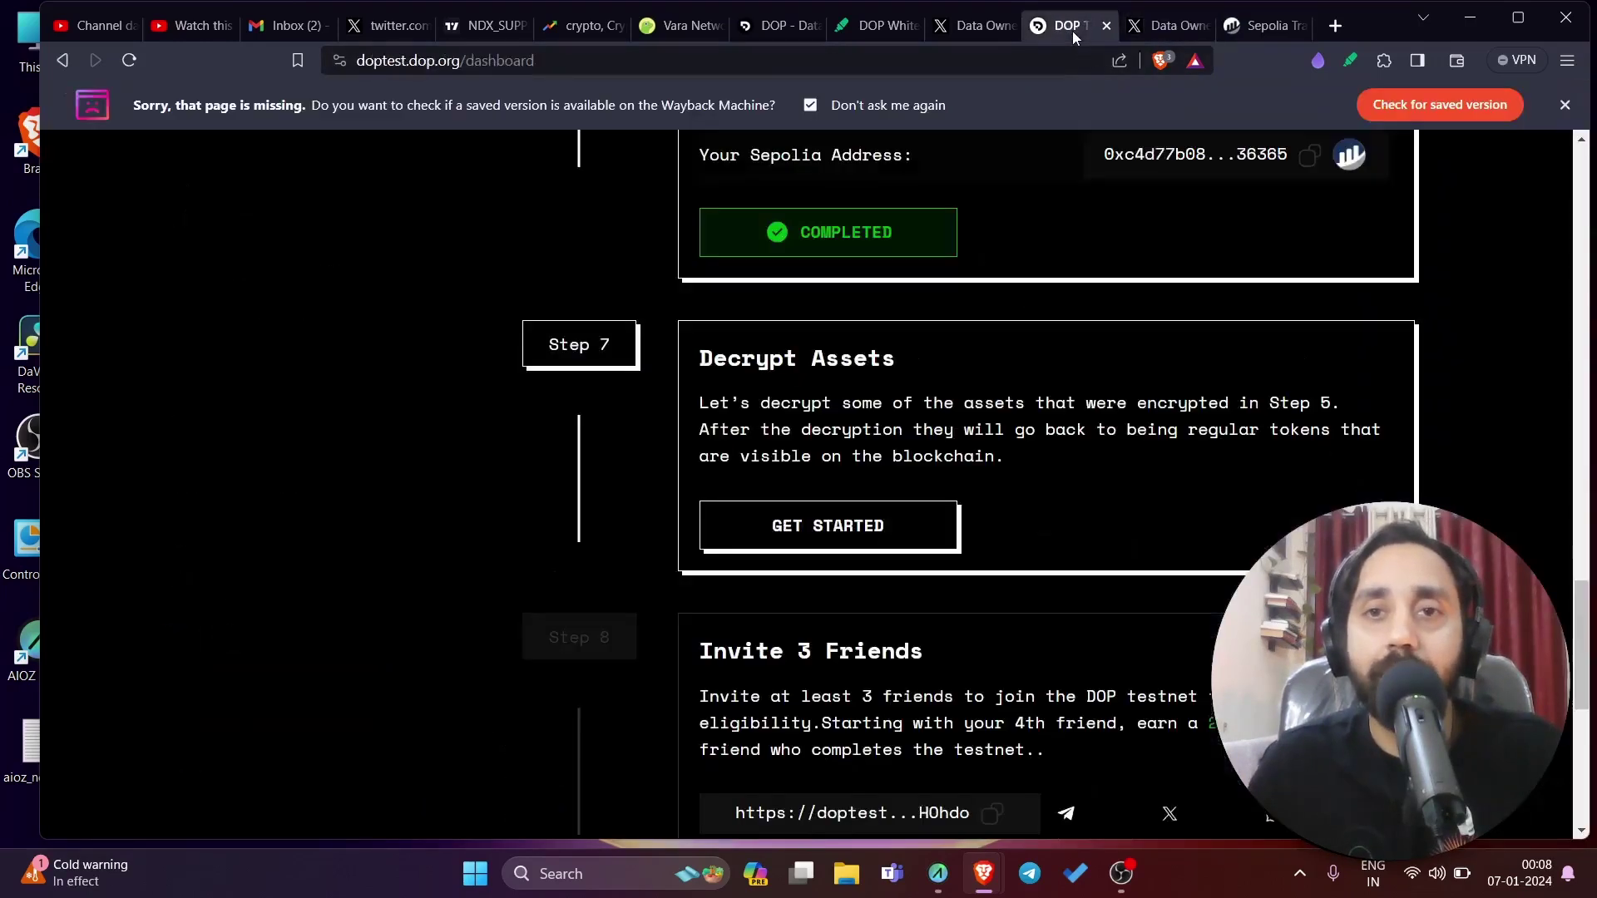
left_click(849, 531)
scroll(841, 594, "up", 2)
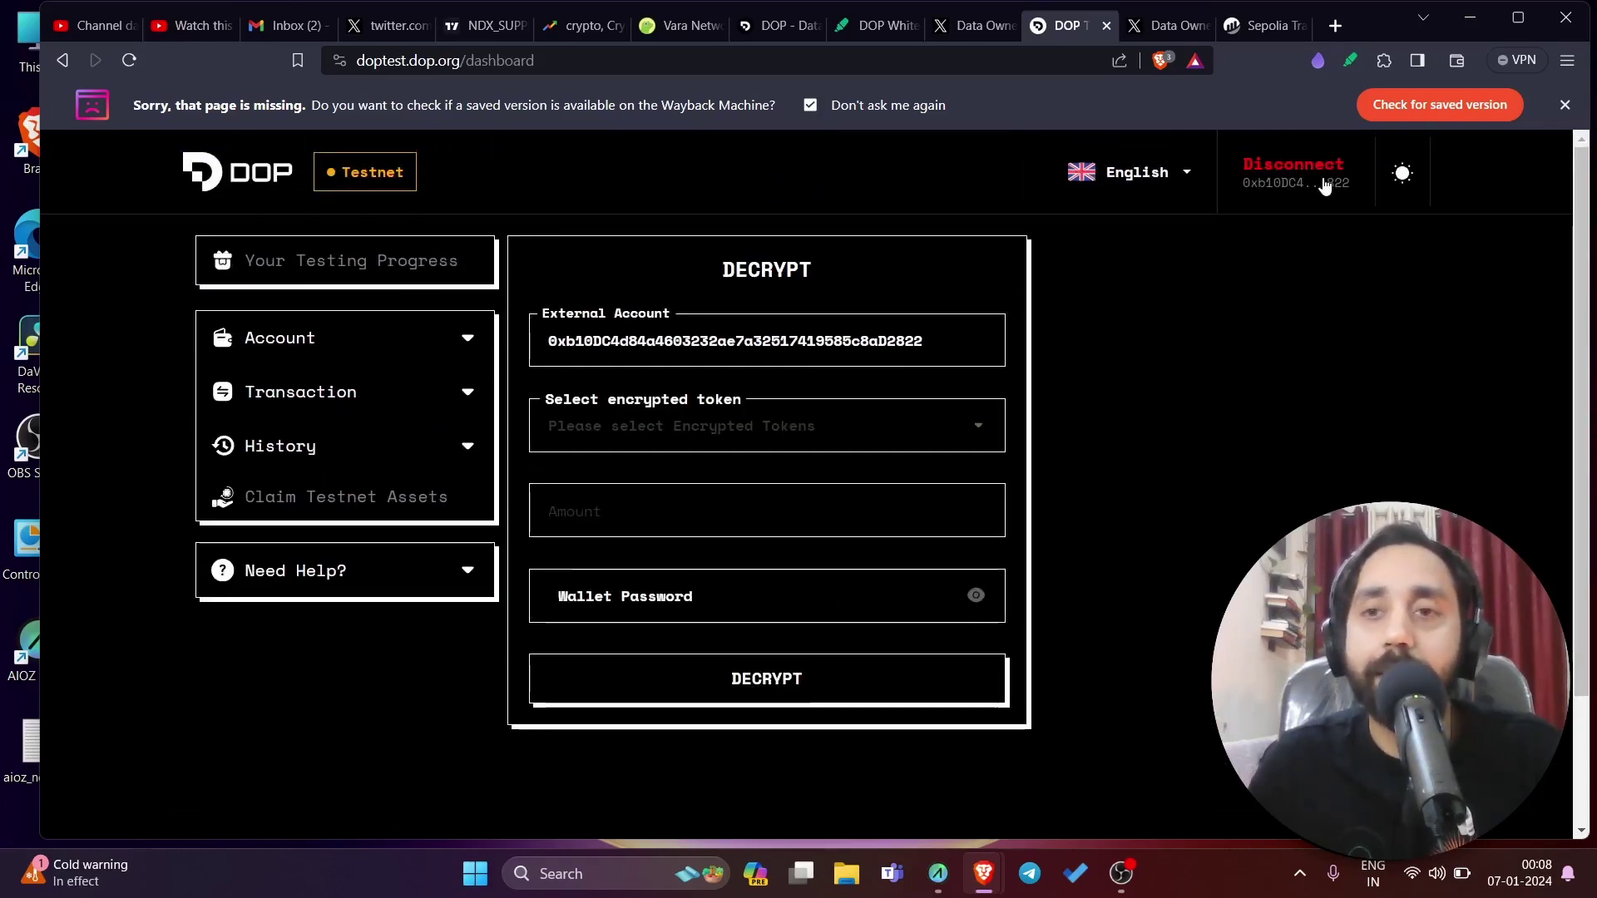
left_click(861, 436)
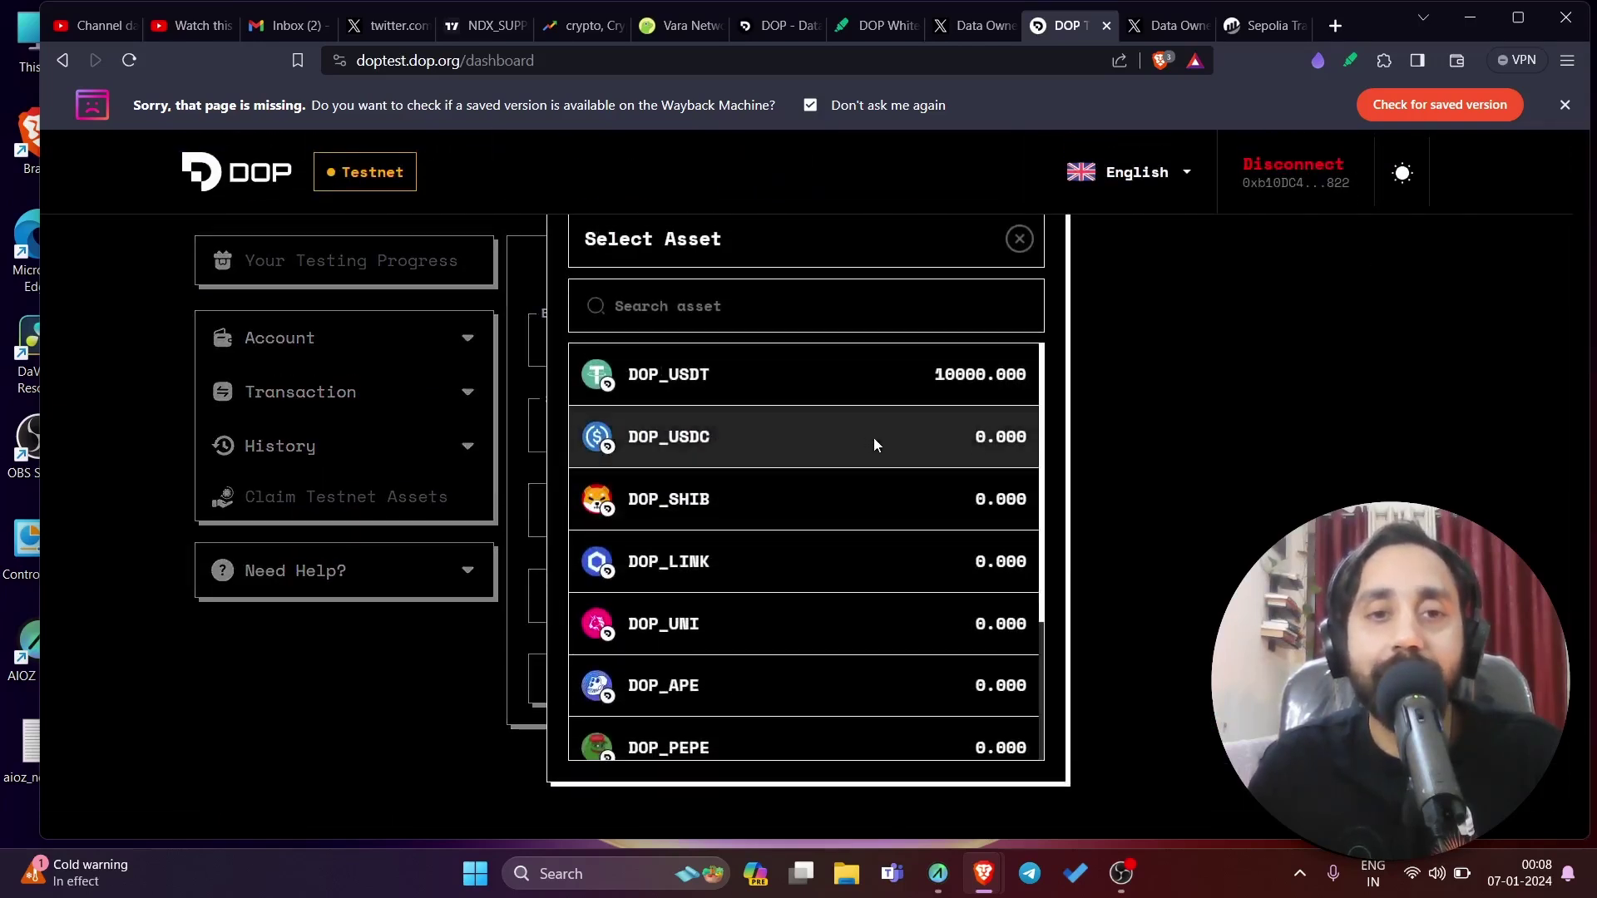
left_click(825, 377)
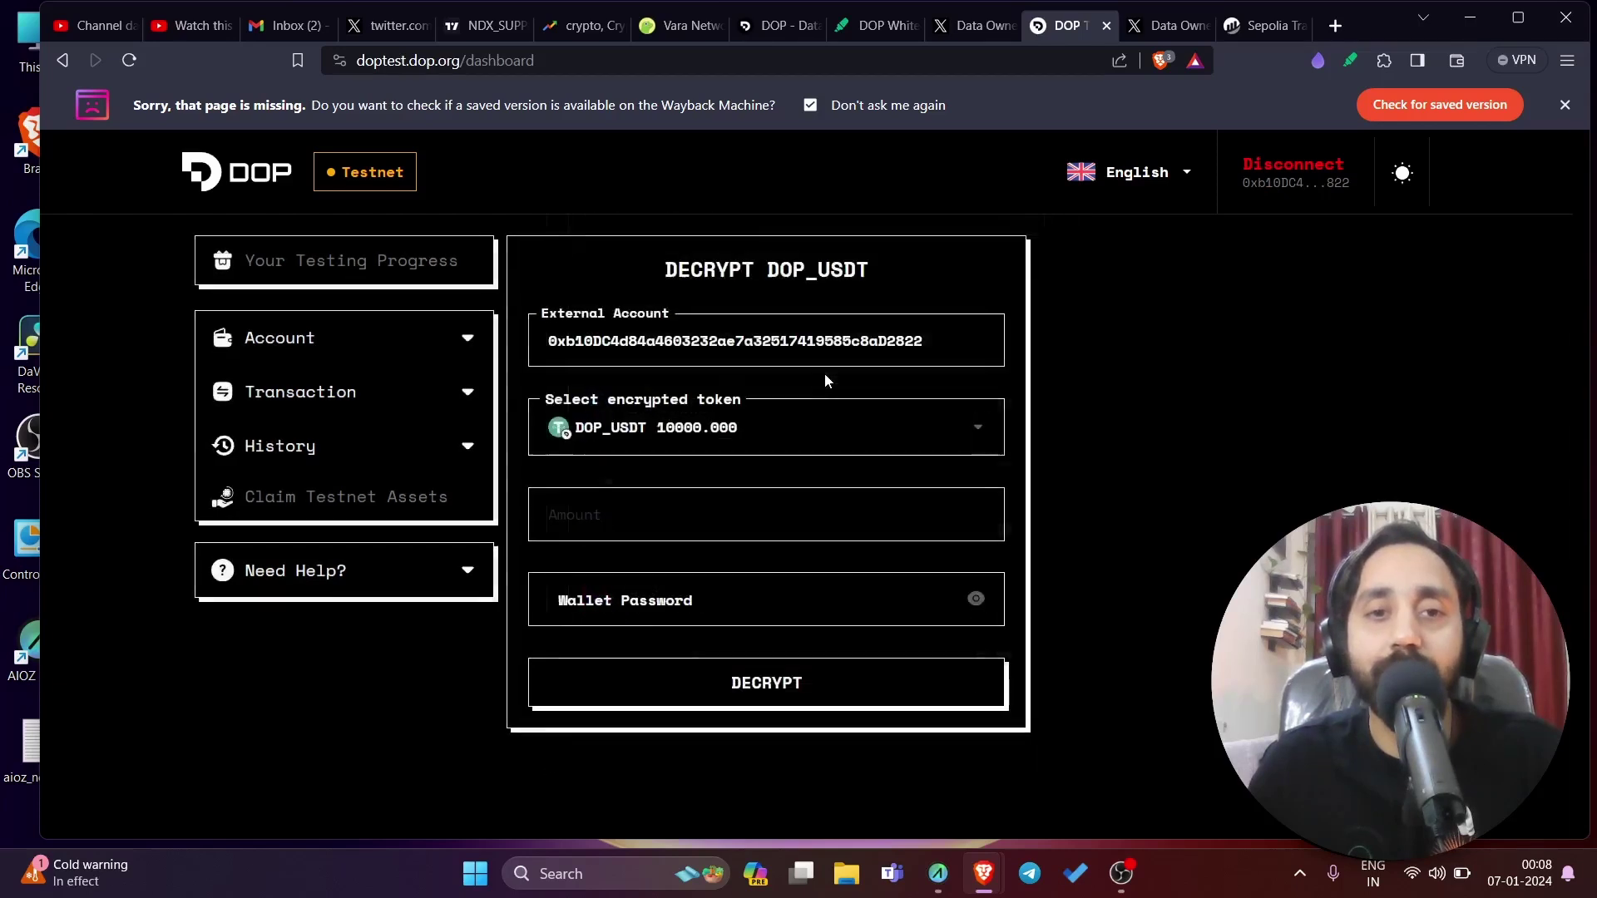
Step: Decrypt 1000 DOP_USDT using the wallet password and confirm the transaction summary
left_click(674, 513)
type("1000")
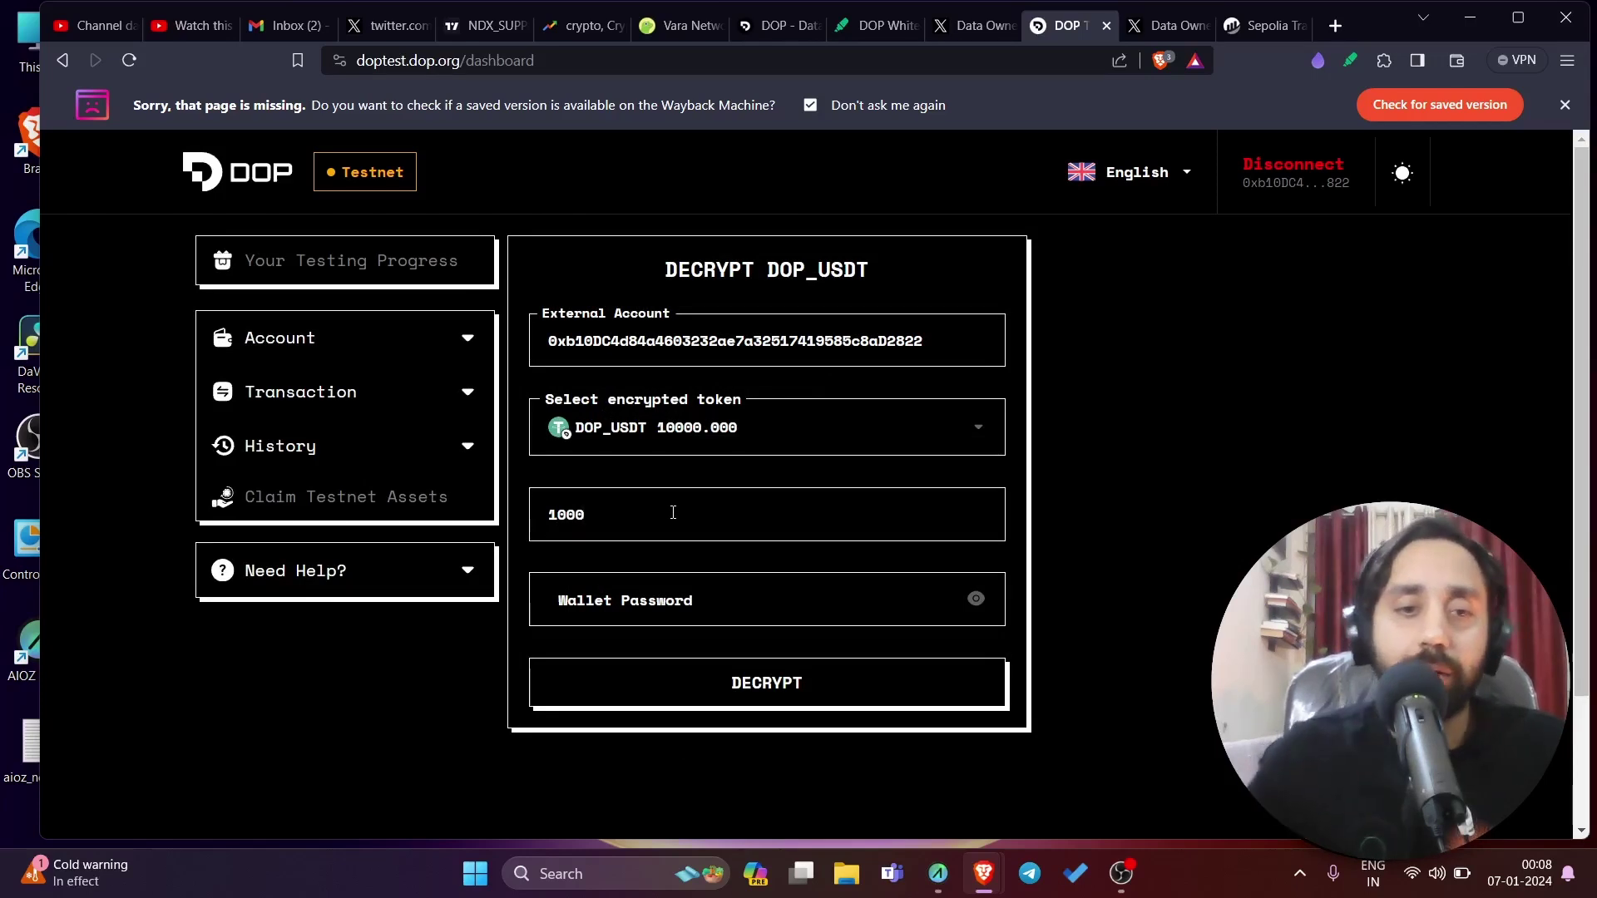
left_click(686, 601)
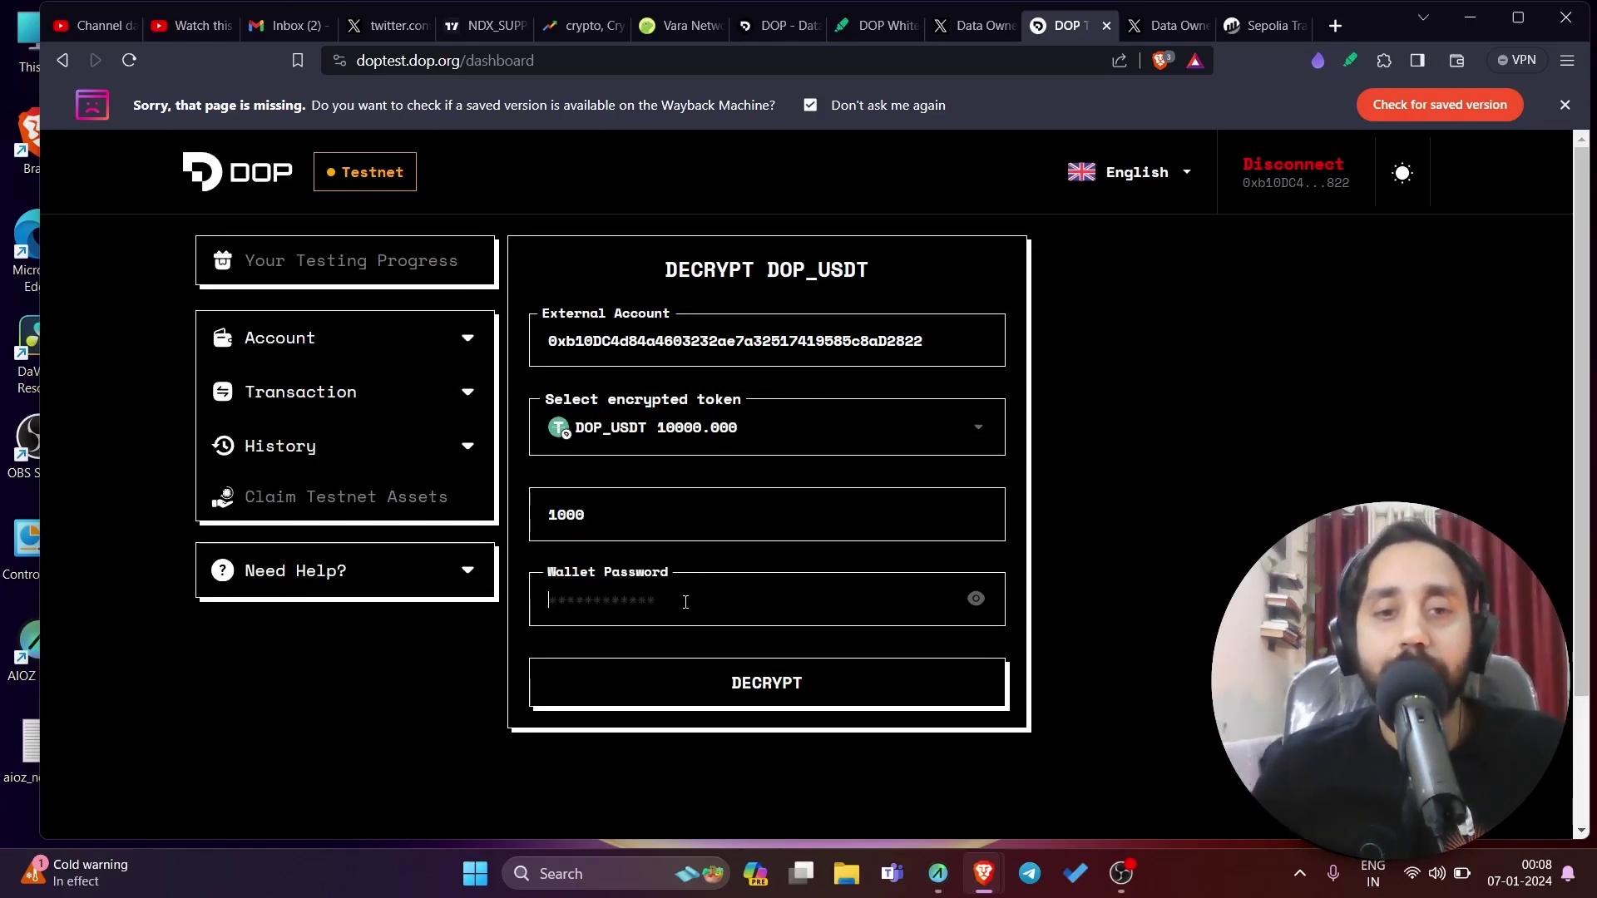
type("***")
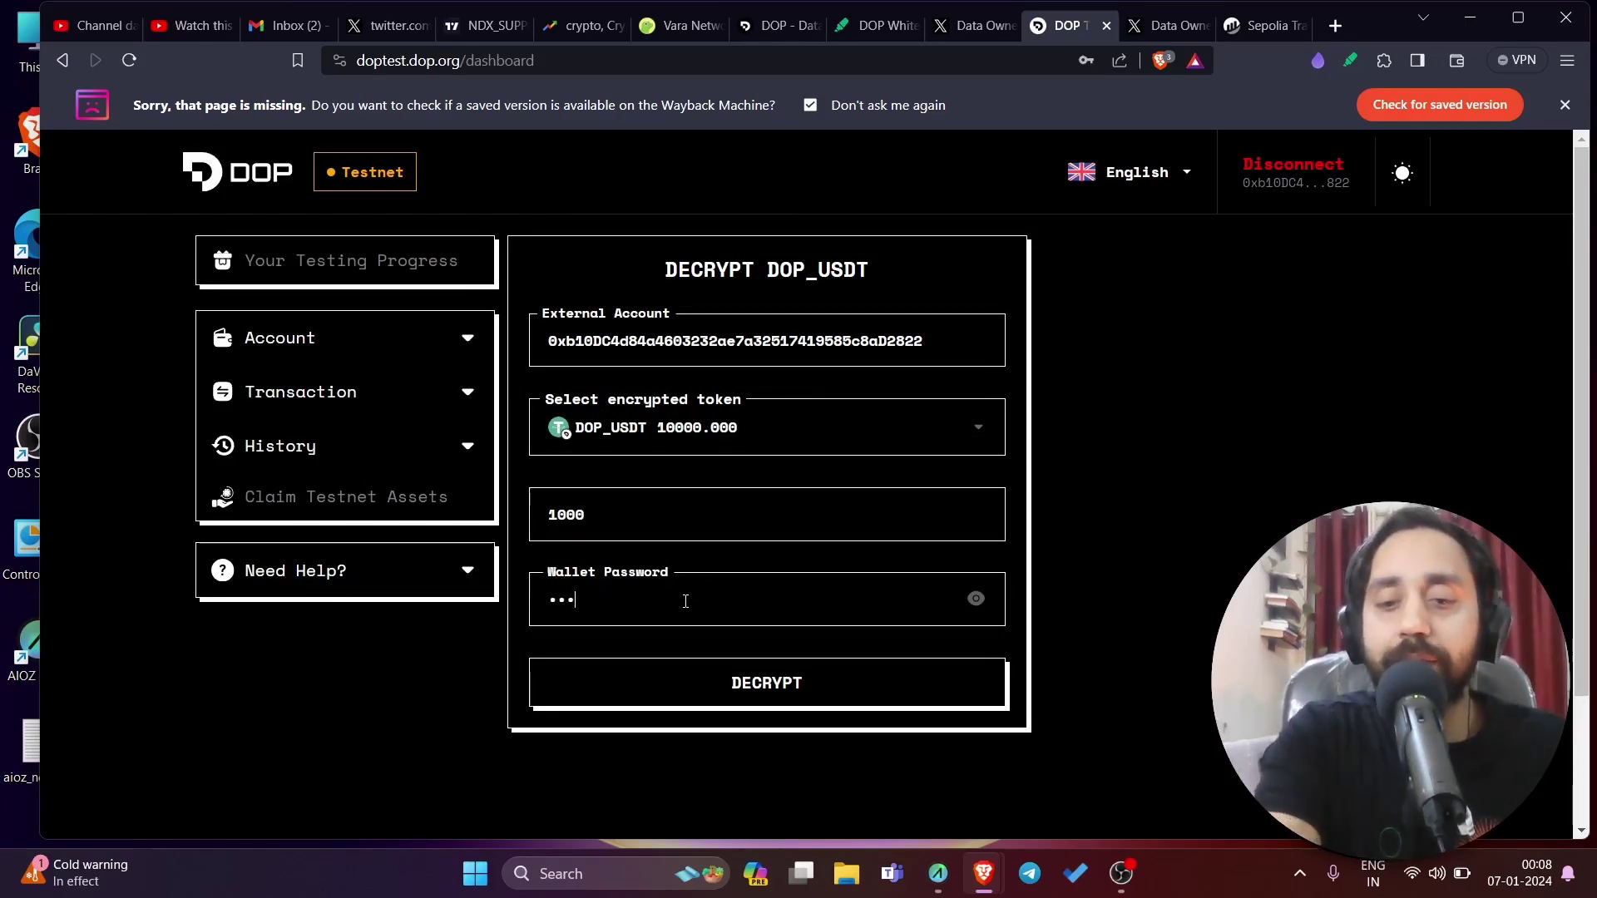
type("*****")
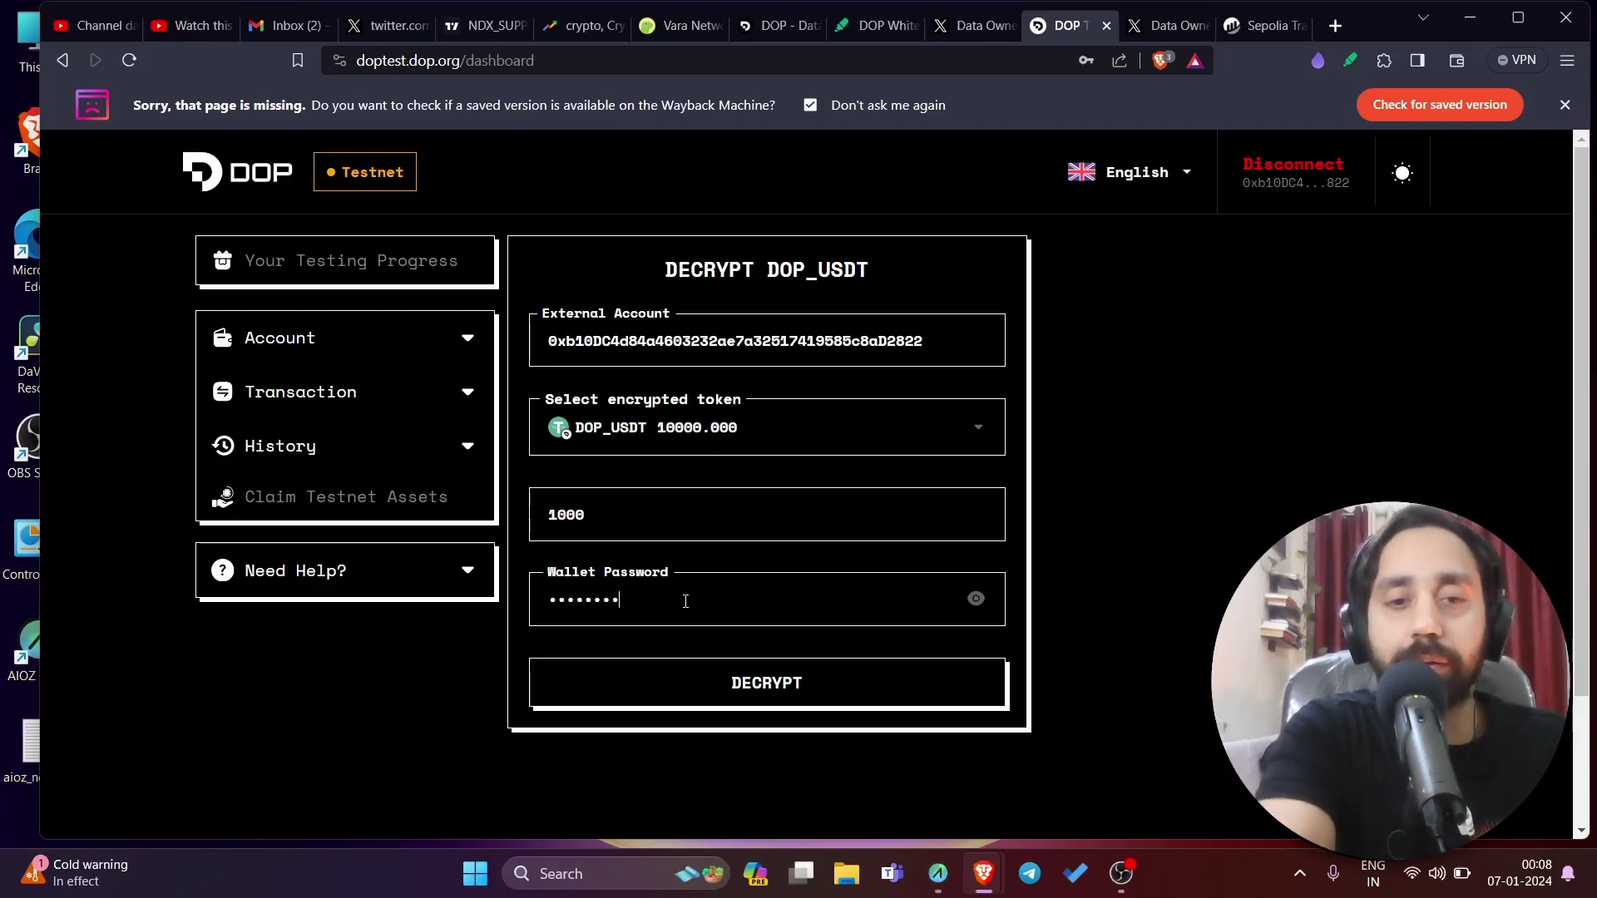
left_click(778, 680)
left_click(943, 626)
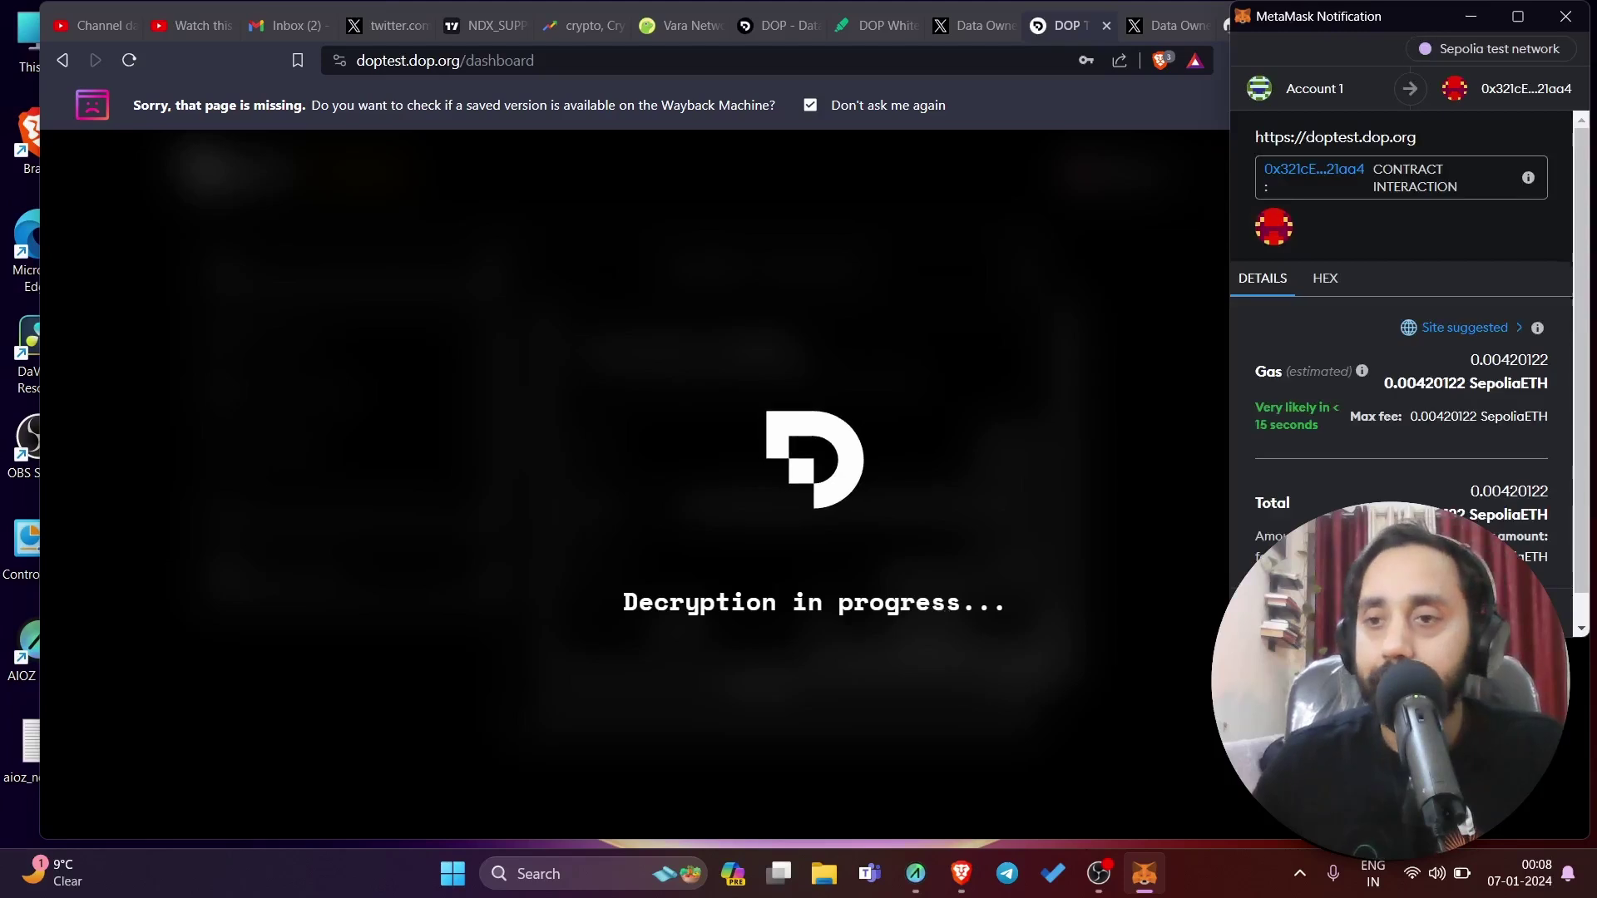
Step: Approve the 0.00420122 SepoliaETH decryption contract interaction in the MetaMask popup
scroll(1401, 366, "down", 1)
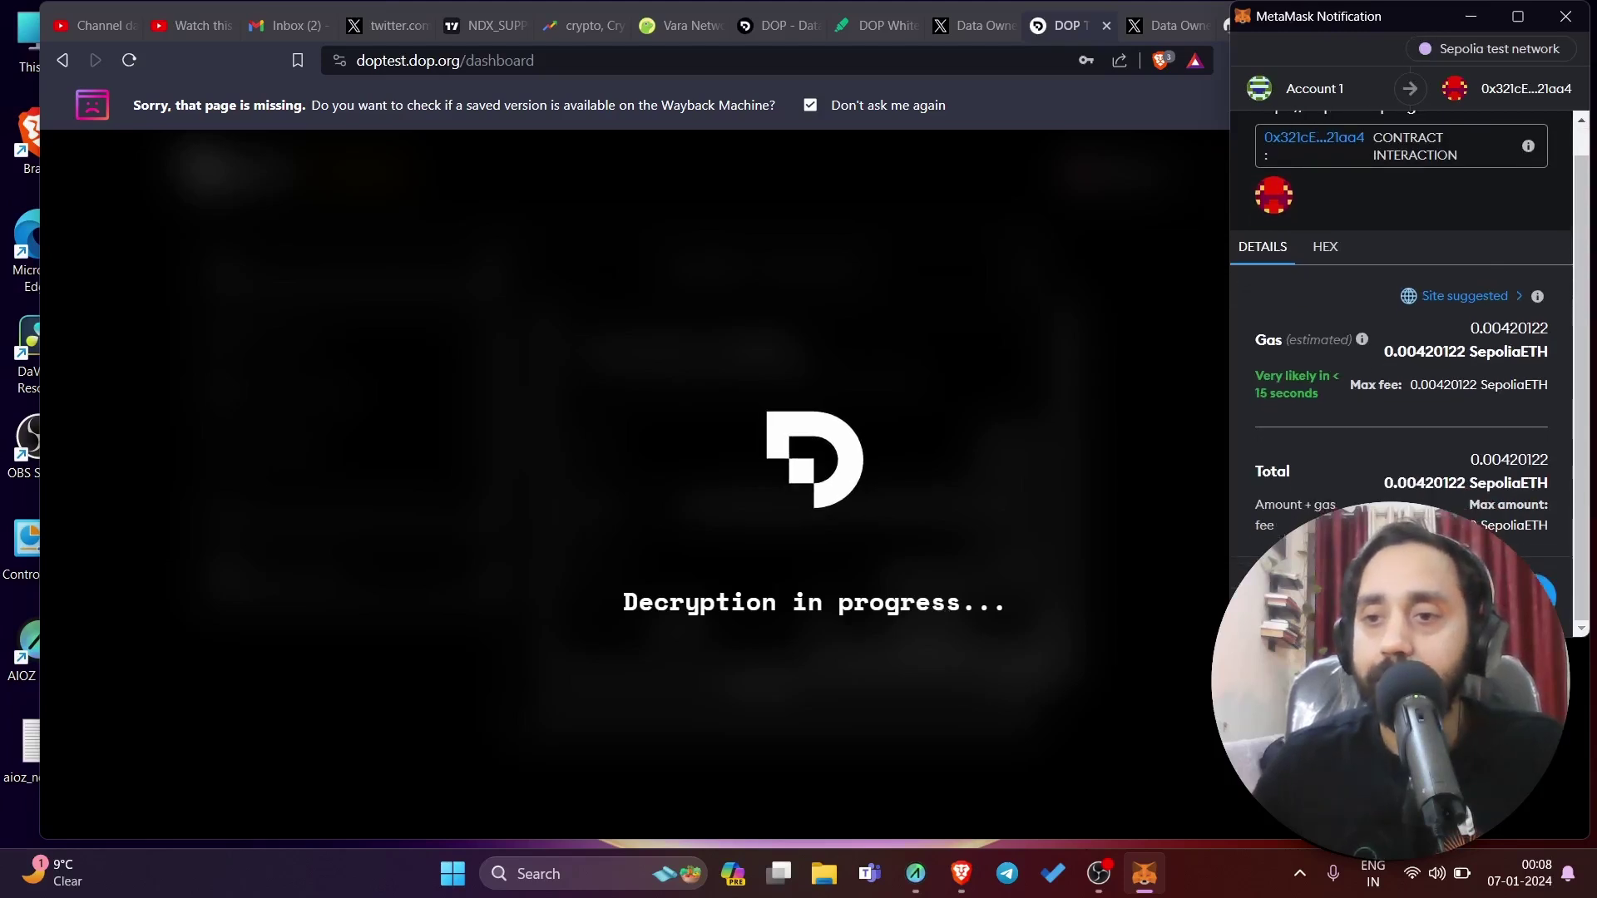
left_click(1489, 595)
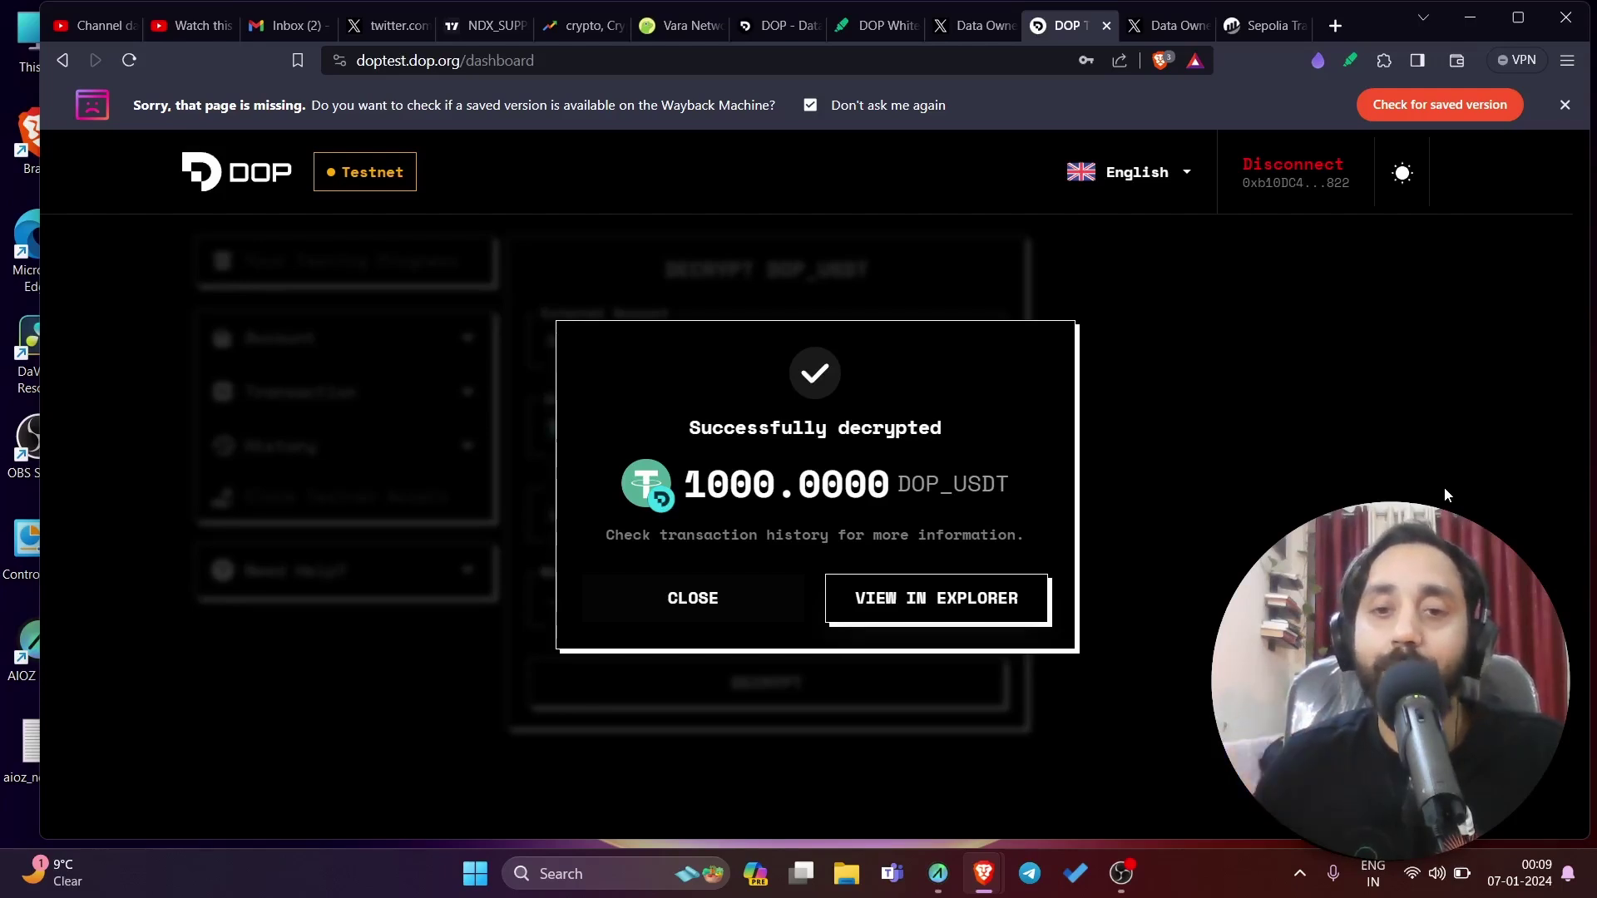
Step: Reload the dashboard and highlight the 3-friends and unique invite link lines in the notice
left_click(743, 592)
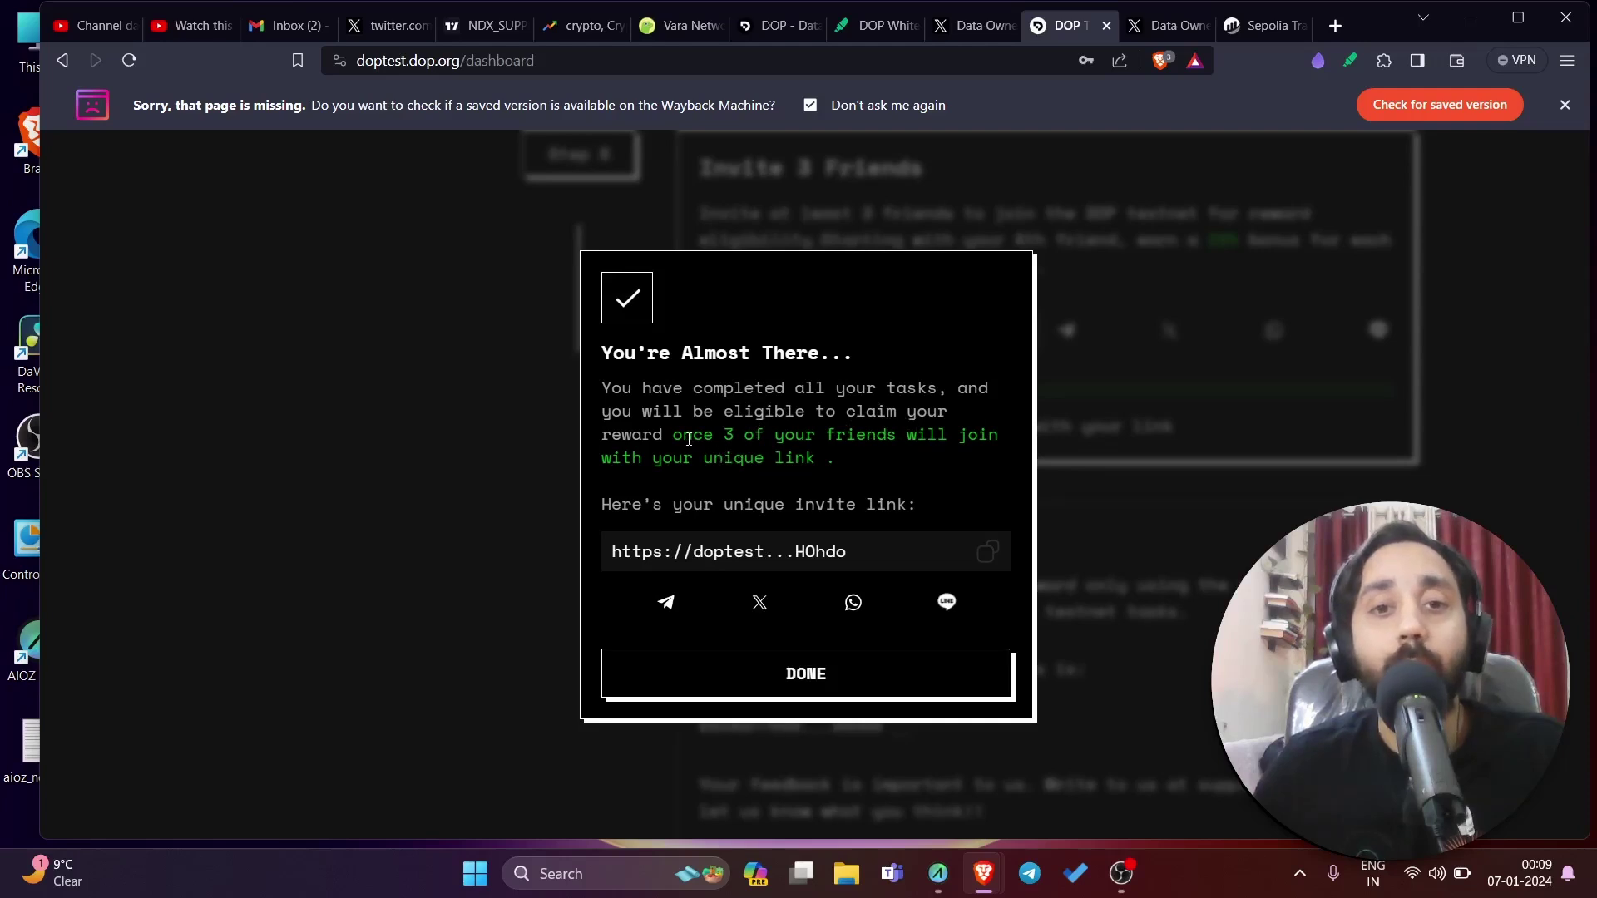
left_click_drag(682, 435, 886, 455)
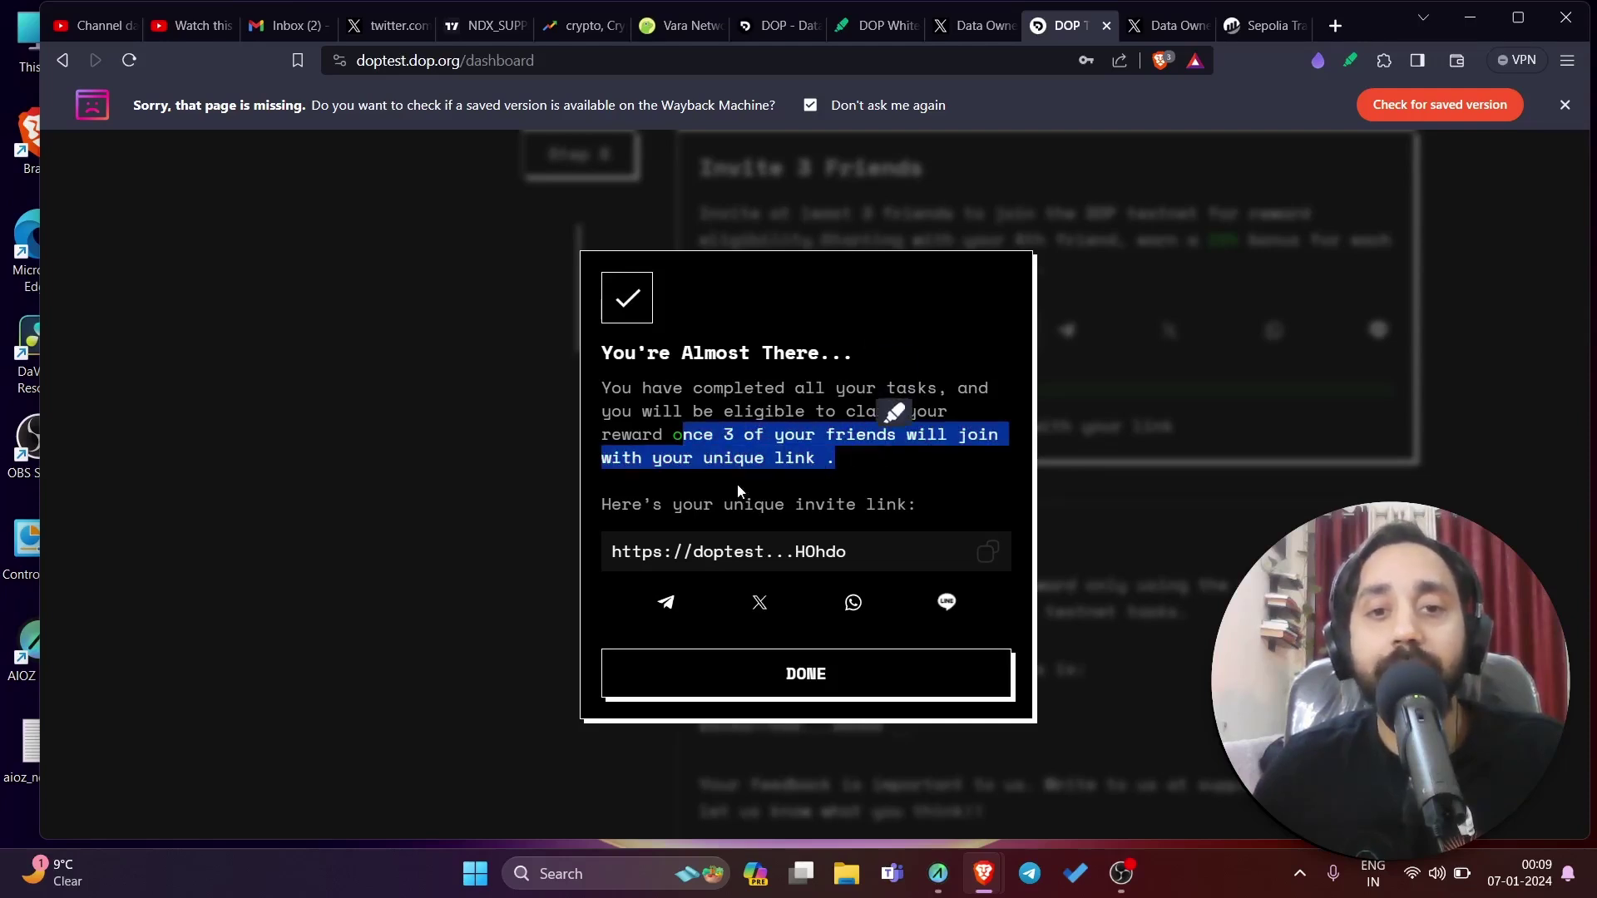
left_click_drag(693, 504, 911, 504)
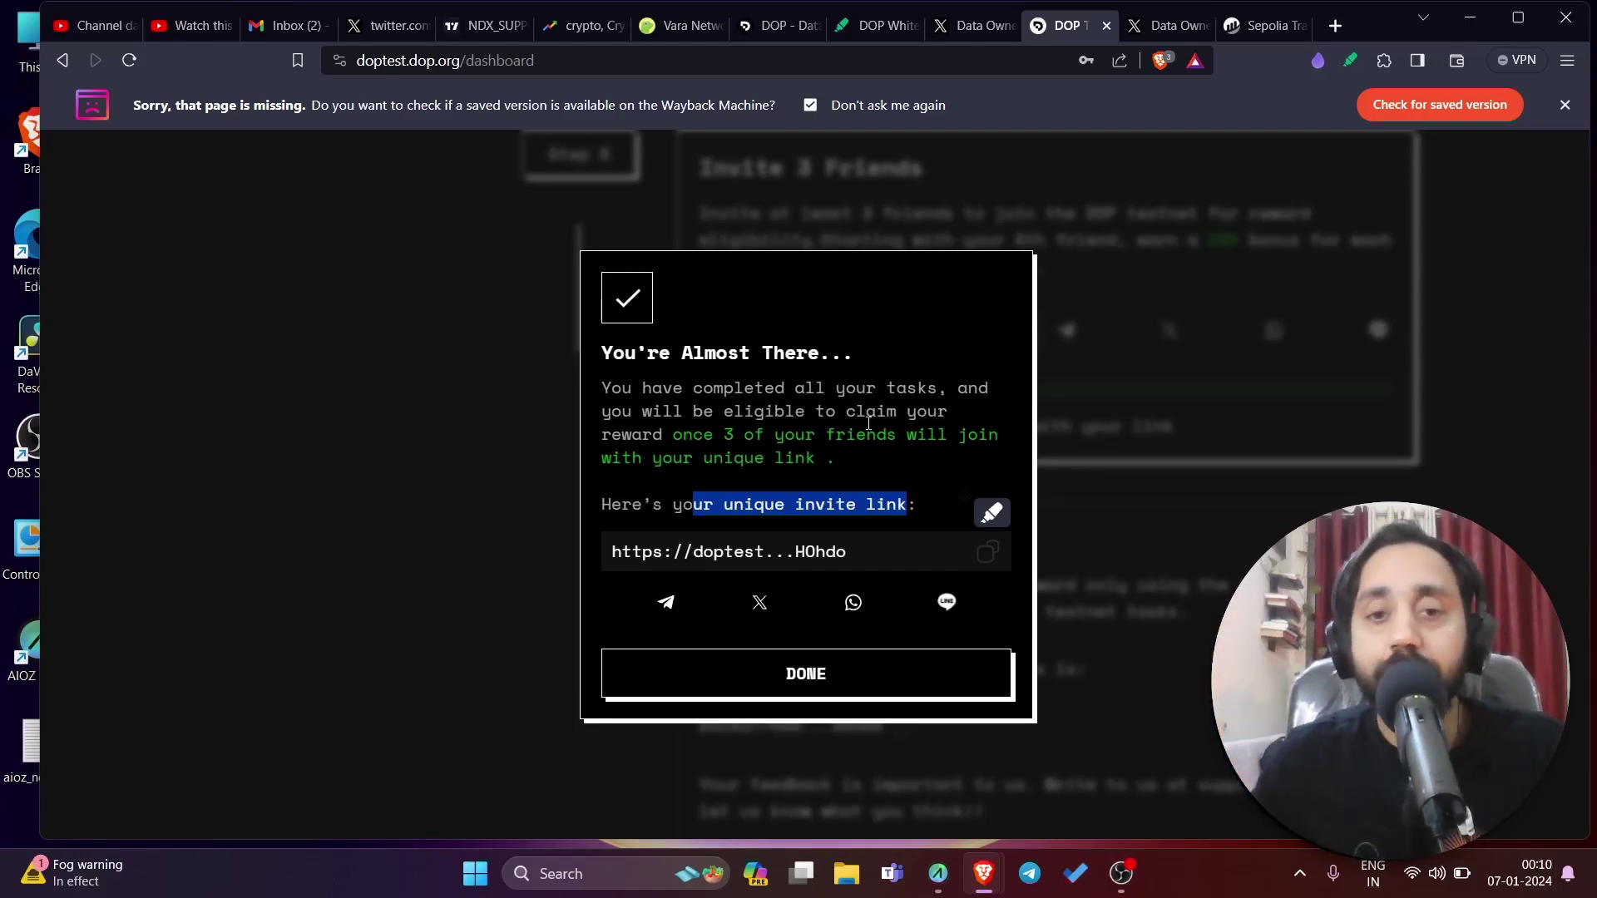
Step: Dismiss the all-tasks-completed notice and scroll the dashboard to check 87% progress, 7 of 8 steps
left_click(853, 681)
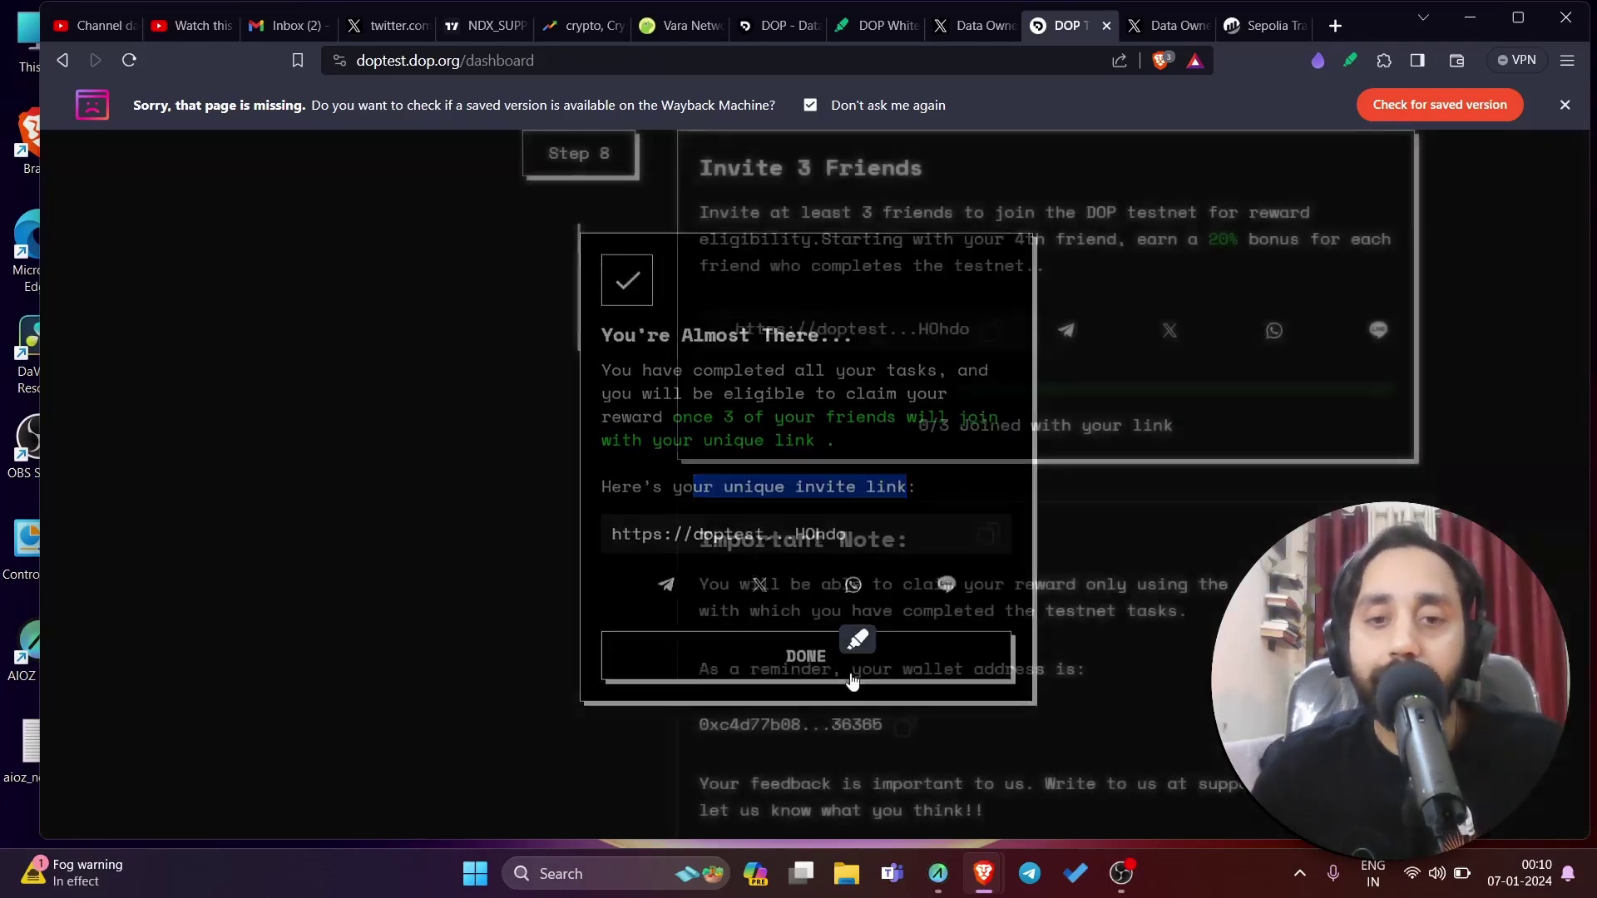
scroll(1098, 541, "down", 2)
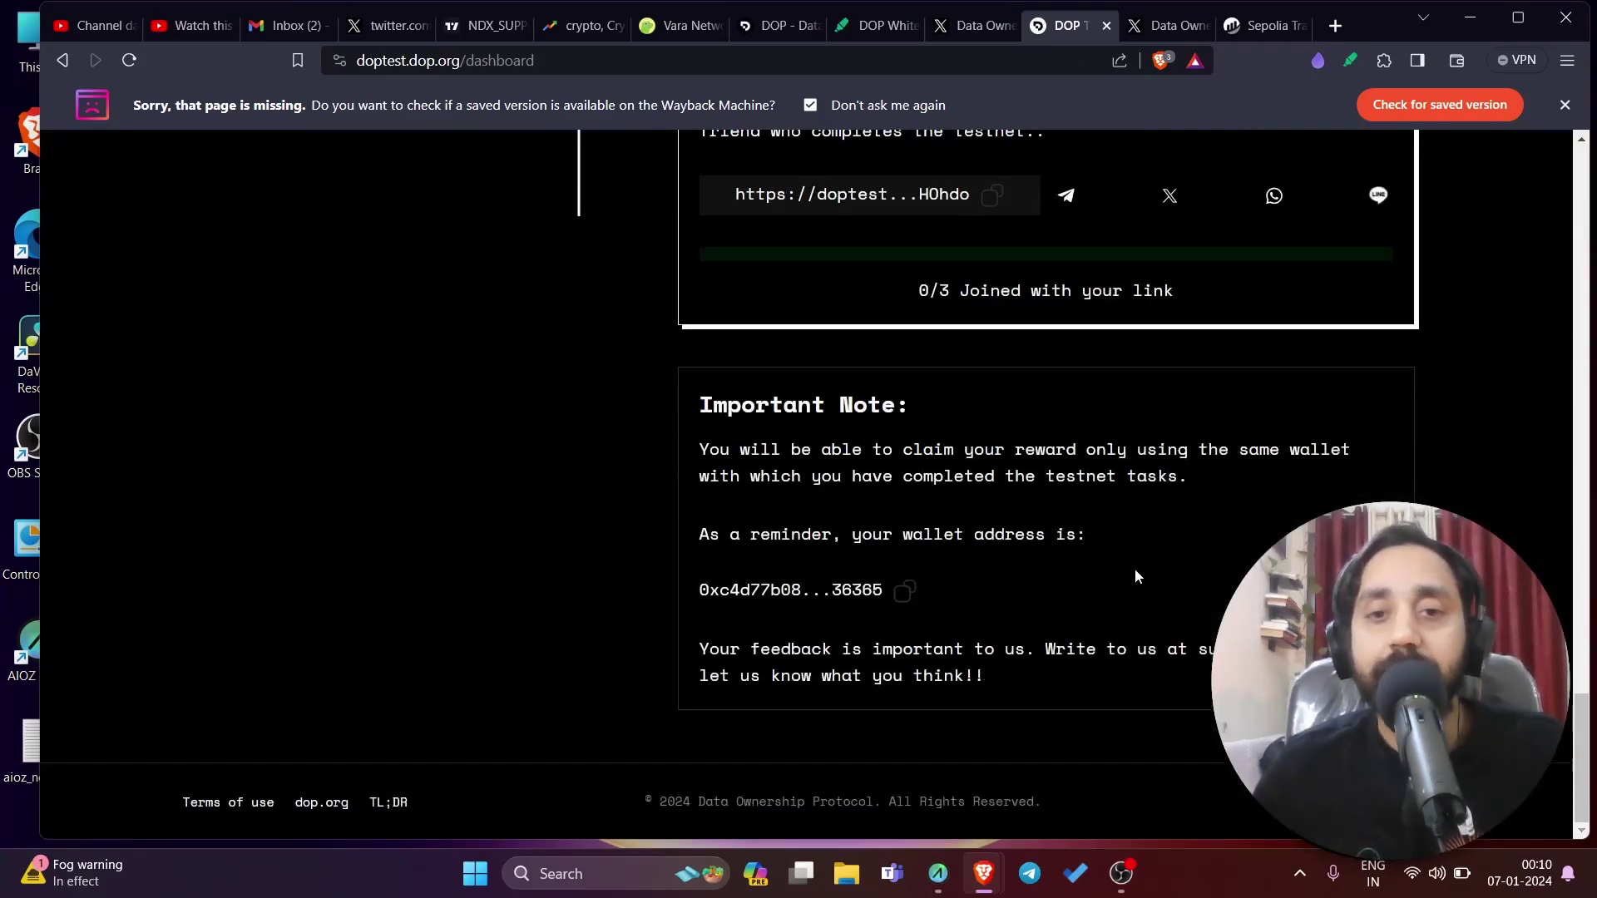
scroll(1140, 574, "up", 3)
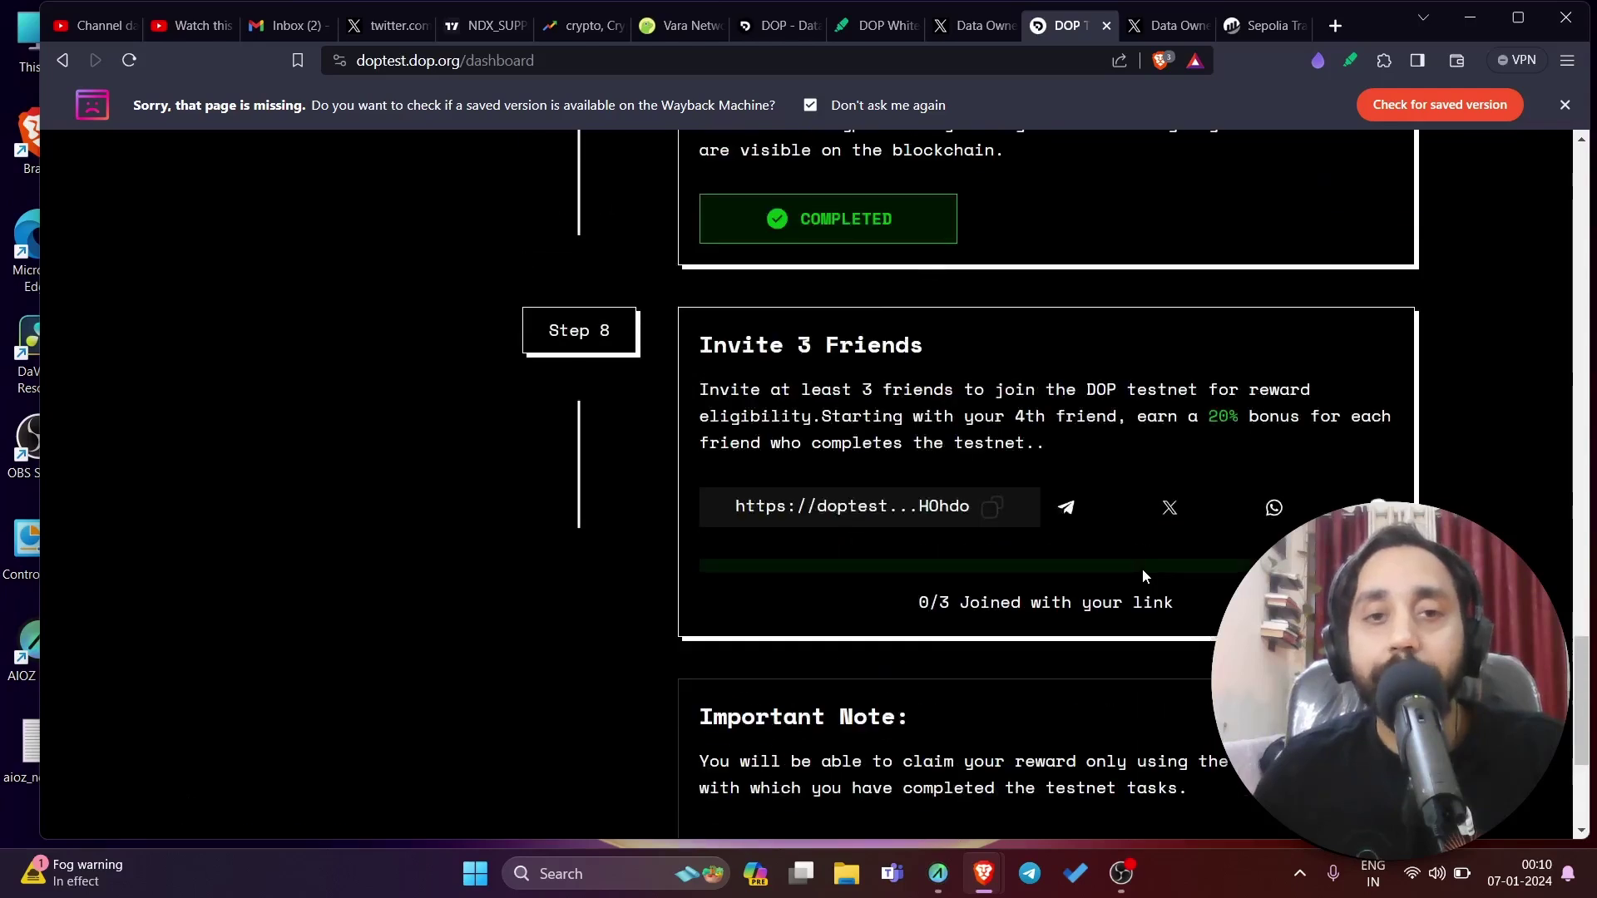
scroll(1061, 562, "up", 20)
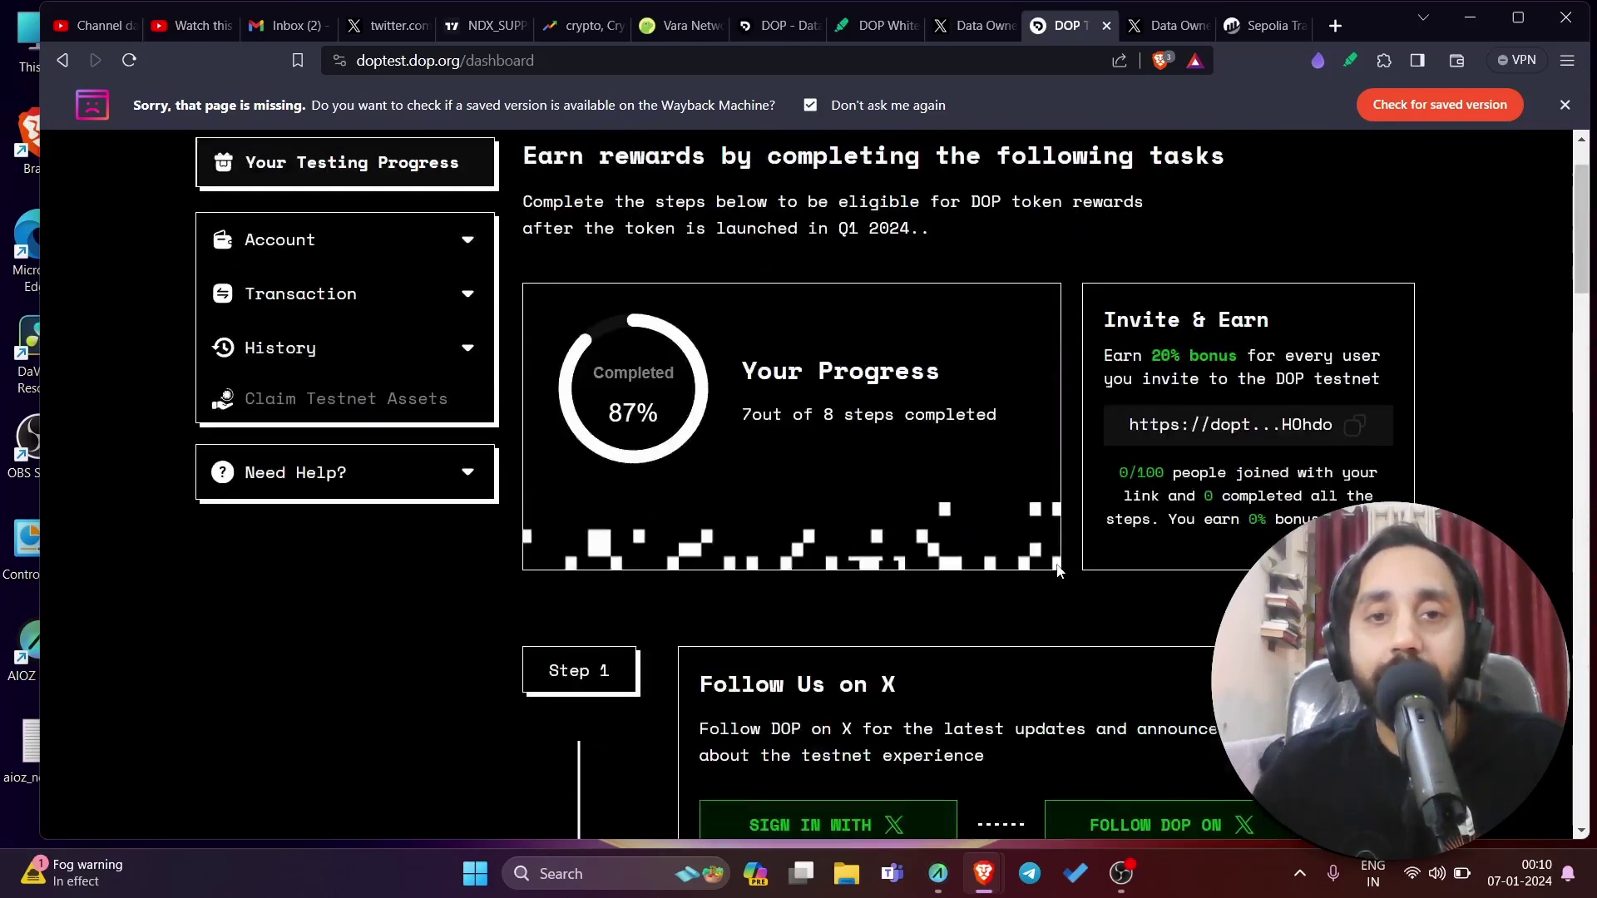
scroll(1058, 570, "up", 2)
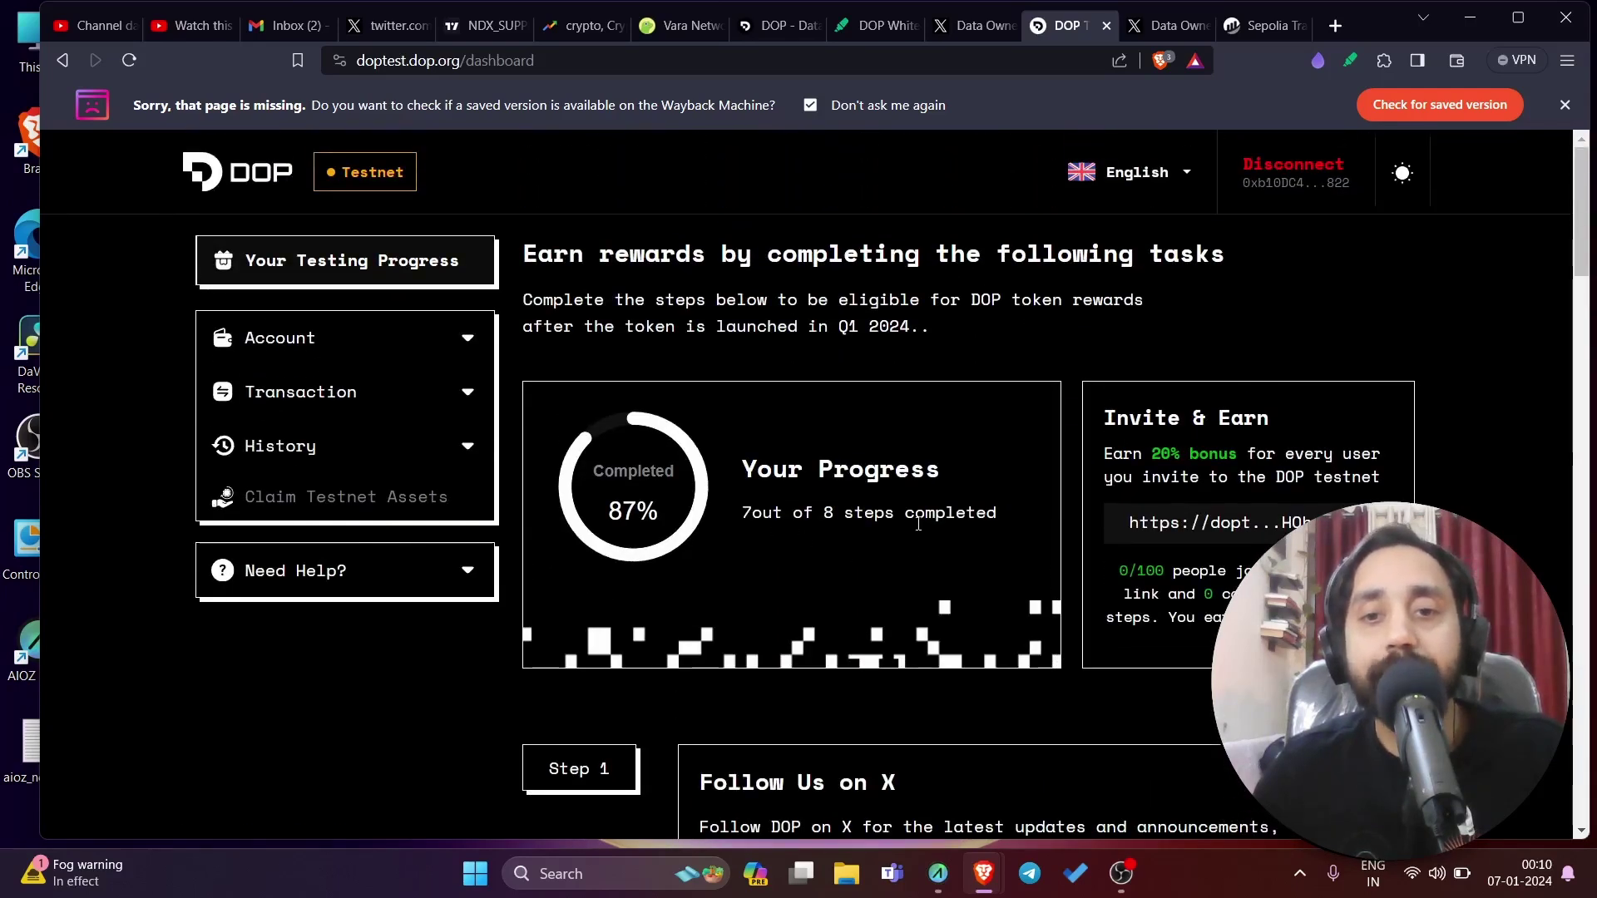
scroll(918, 523, "down", 20)
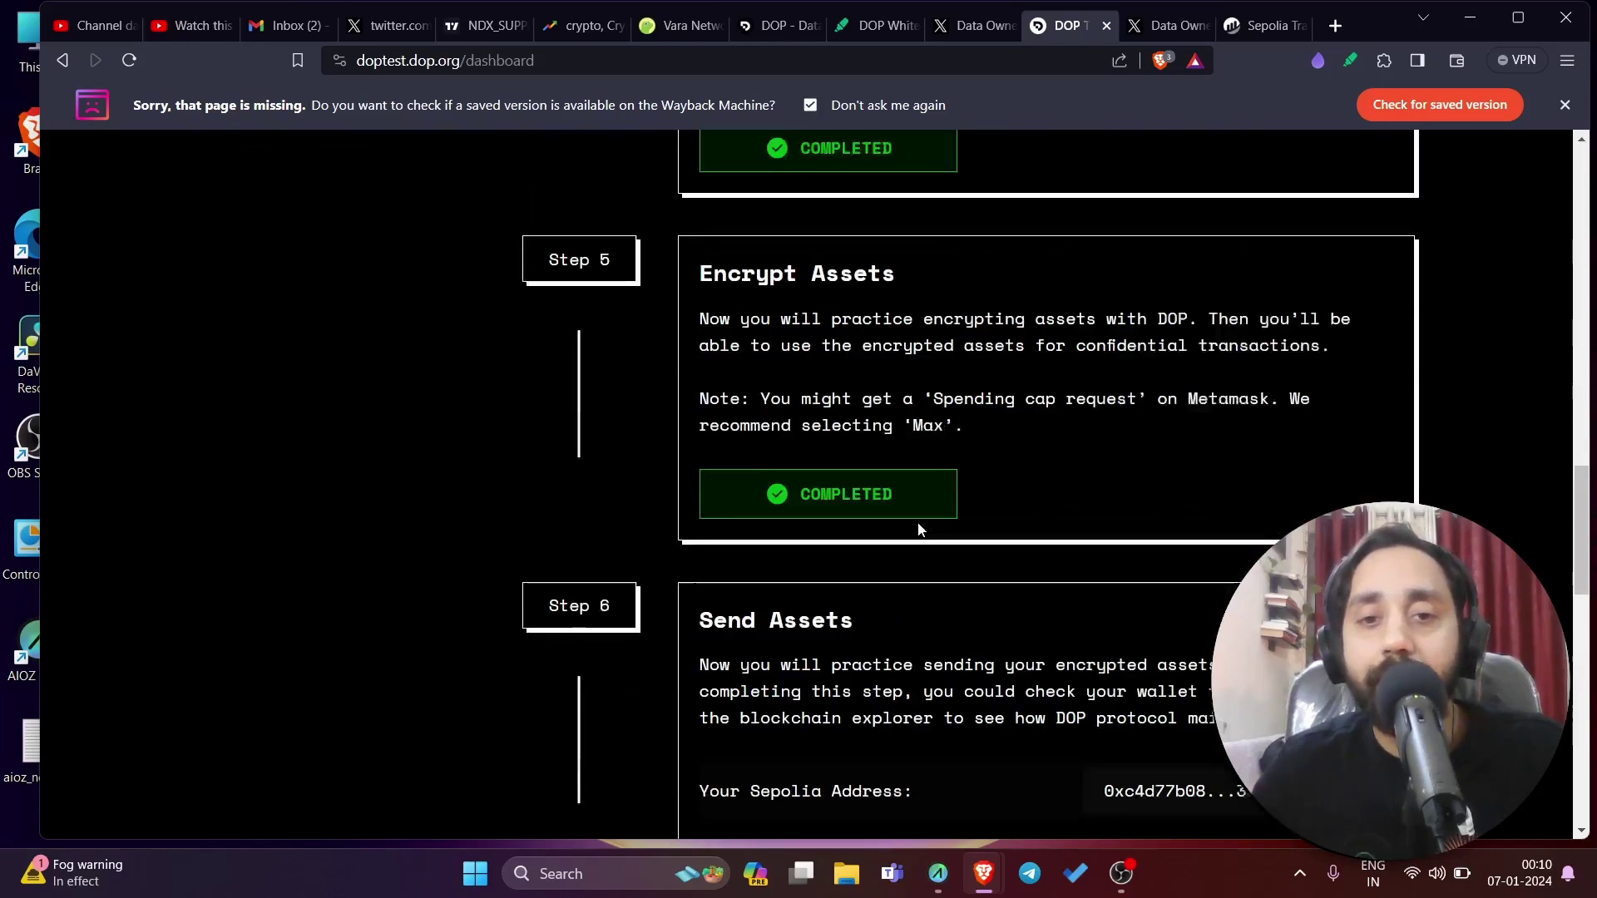
scroll(926, 526, "down", 10)
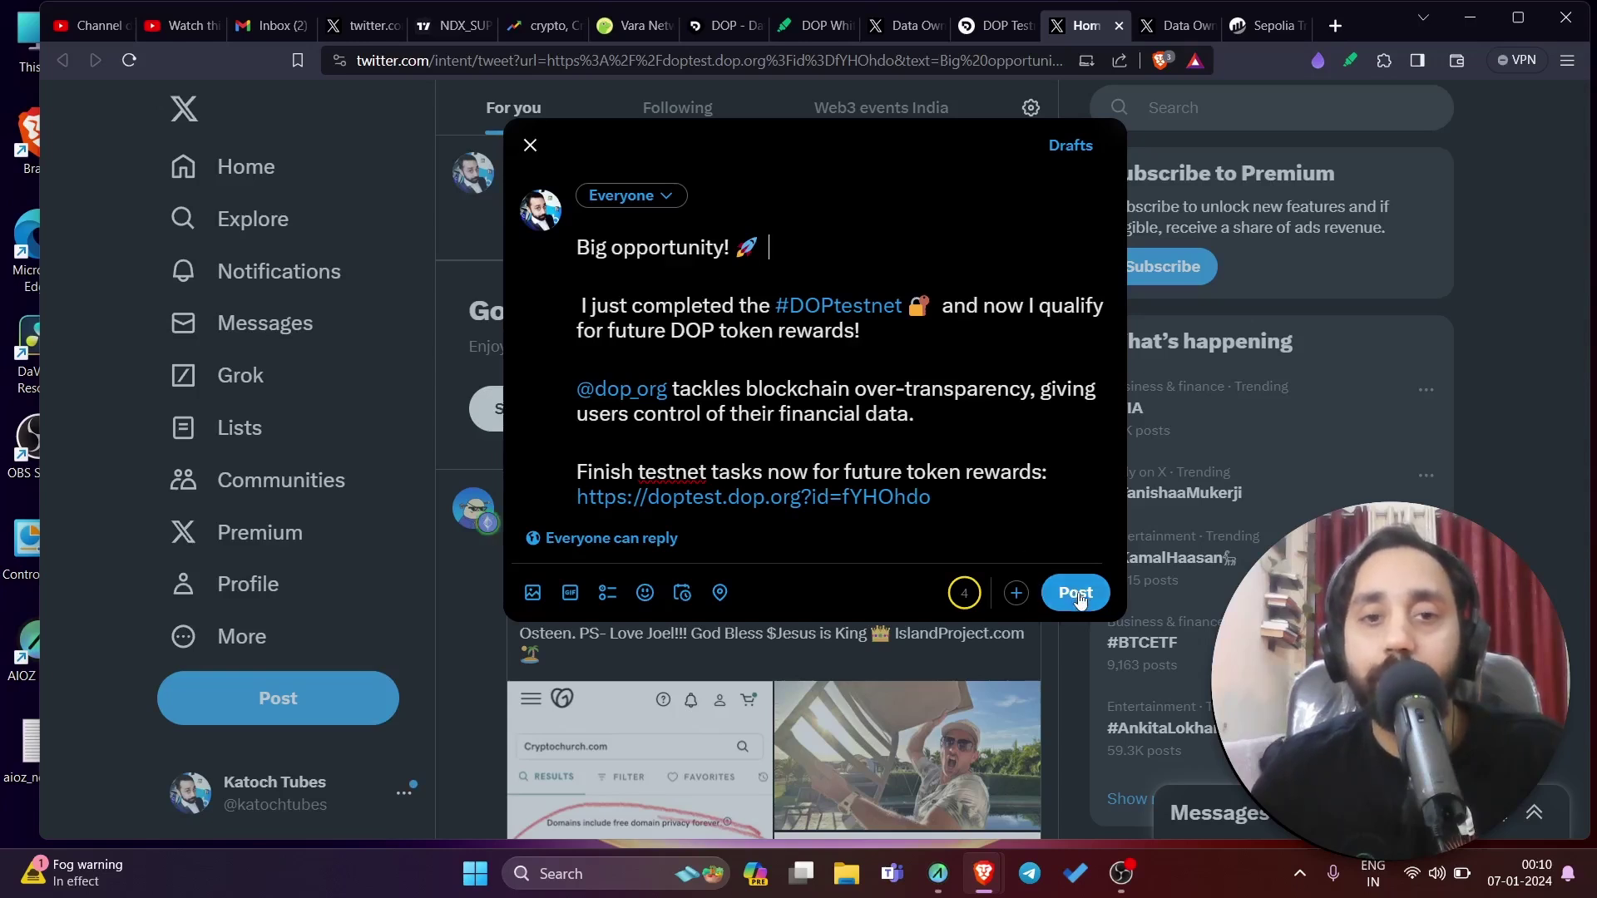
Step: Replace 'Big opportunity!' with 'This is 100% Legit' at the start of the post and publish it
left_click(577, 247)
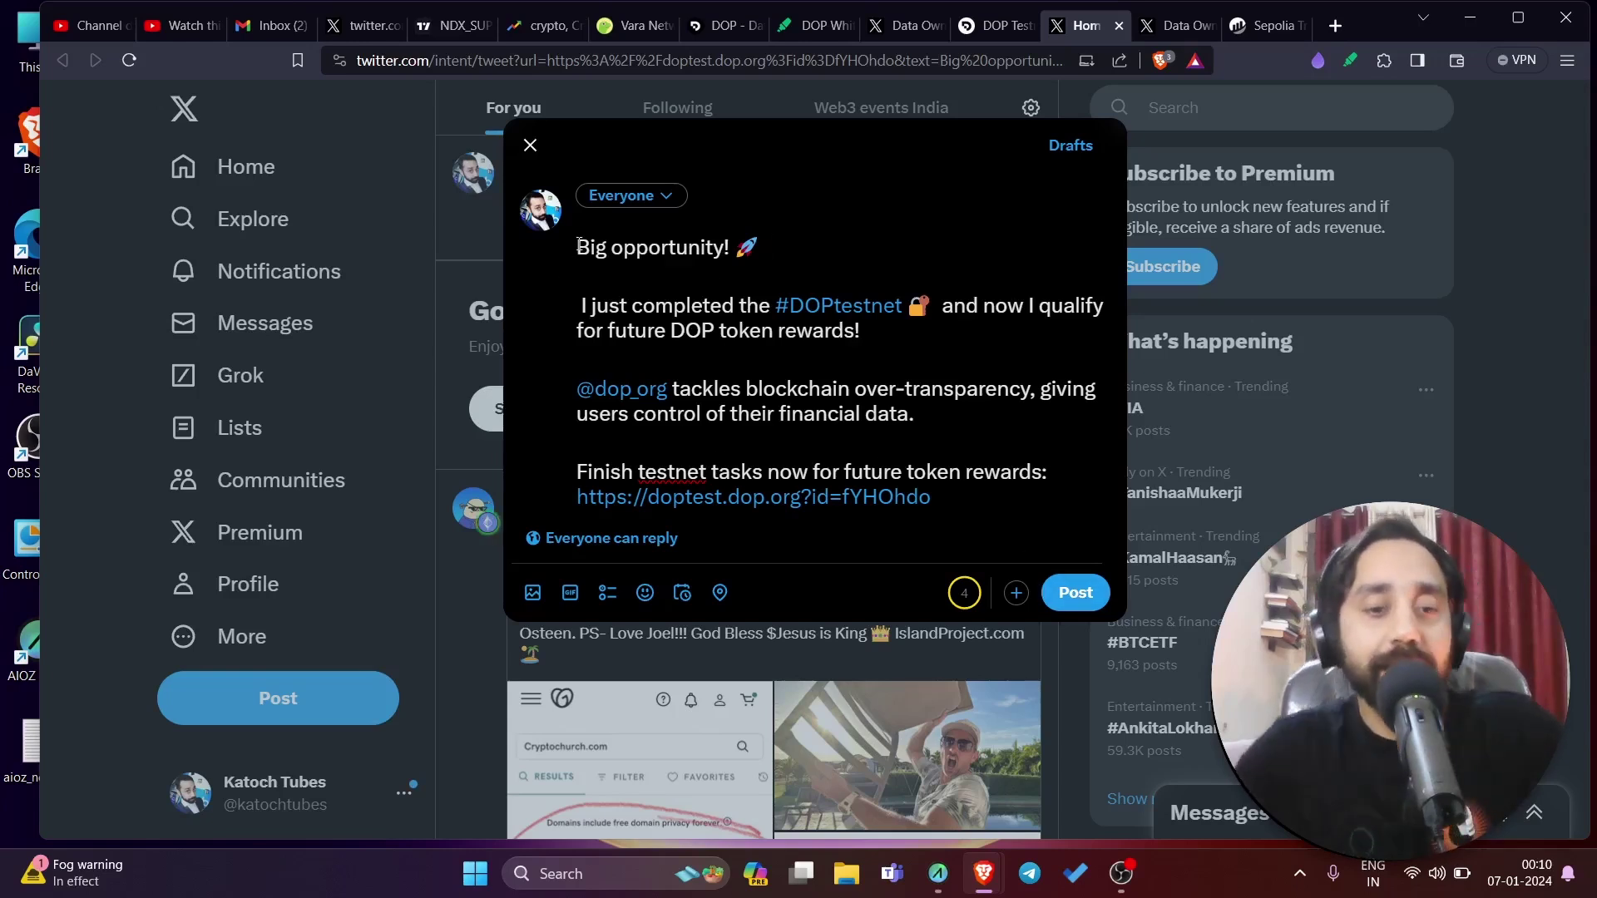
type("This is ")
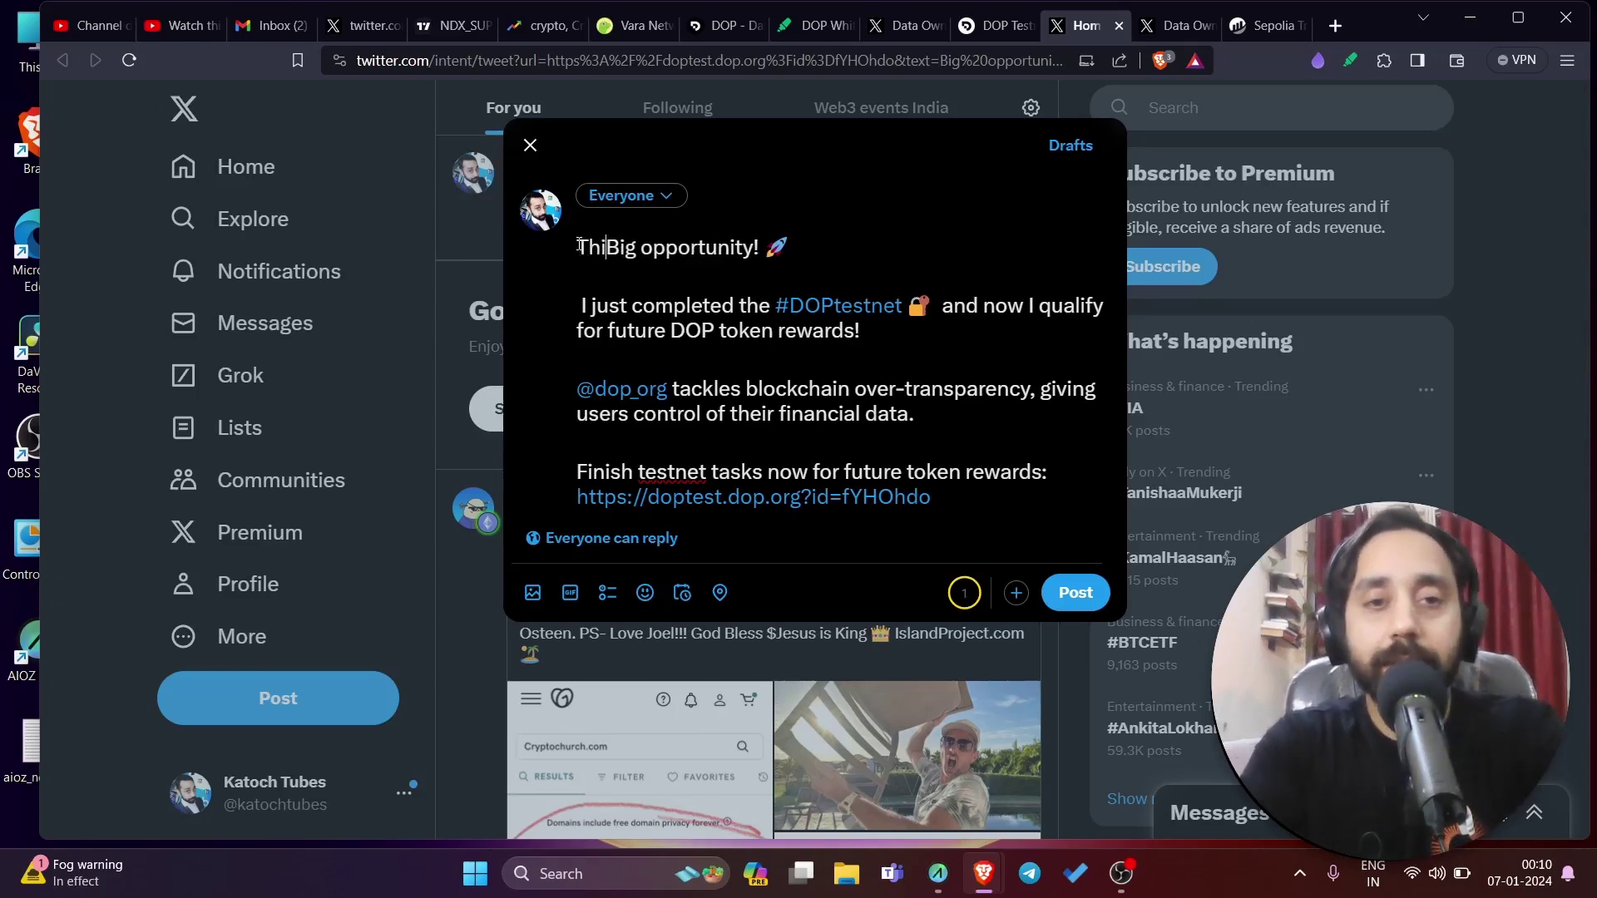
type("100% Legit")
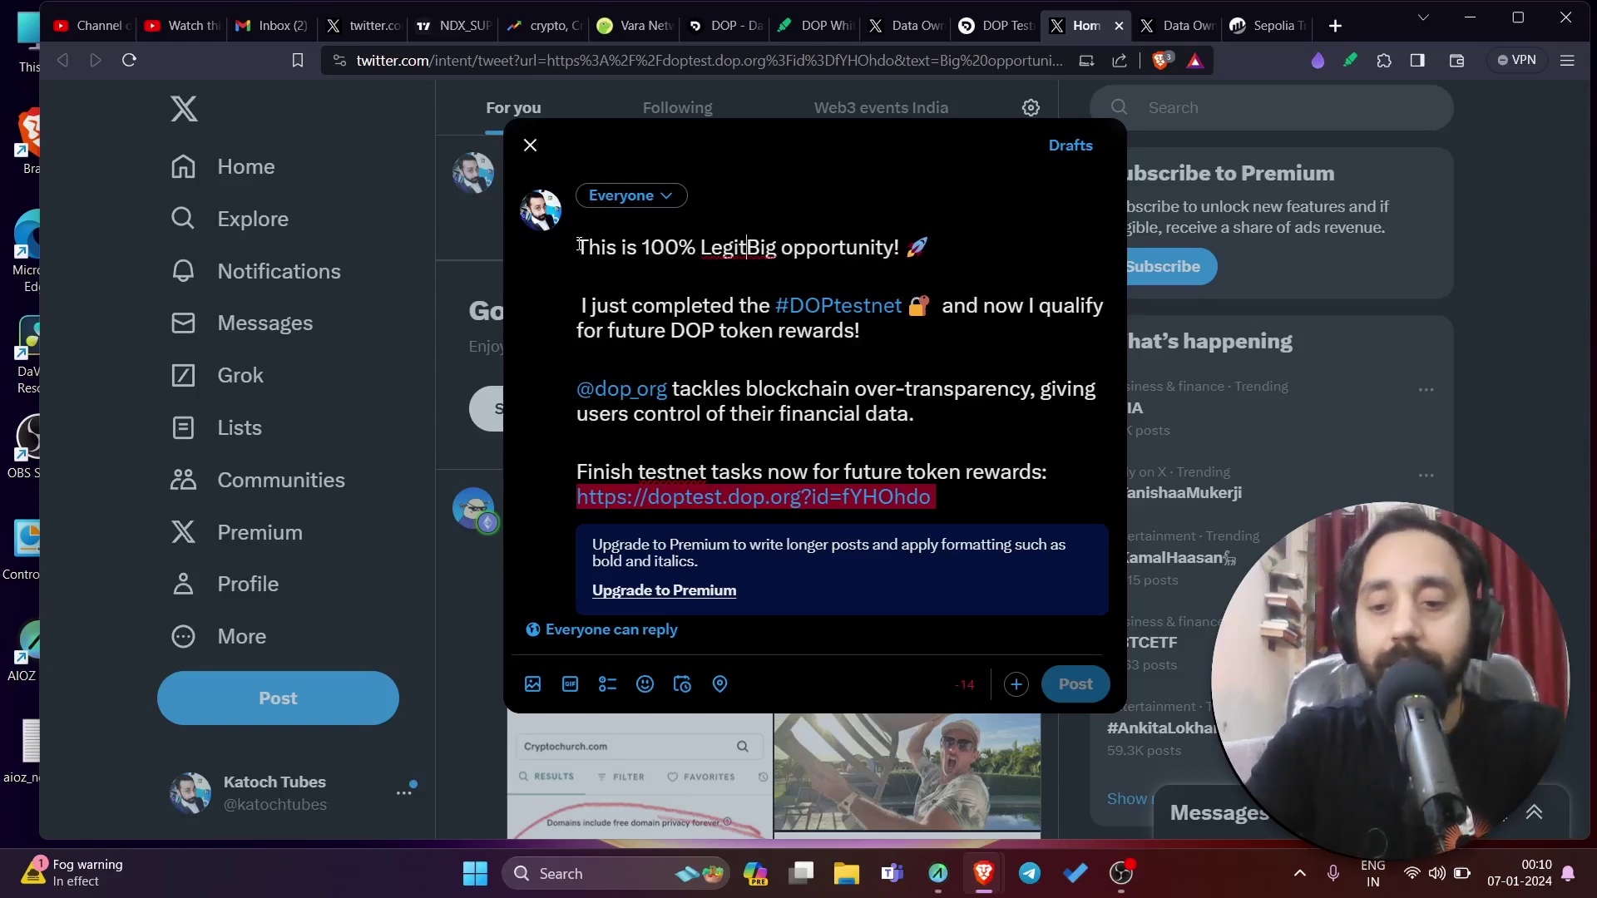
key("shift+Right")
key("shift+Right")
key("shift+Right")
key("shift+Right")
key("shift+Right")
key("shift+Right")
key("shift+Right")
key("shift+Right")
key("shift+Right")
key("shift+Right")
key("shift+Right")
key("shift+Right")
key("shift+Right")
key("shift+Right")
key("shift+Right")
key("shift+Right")
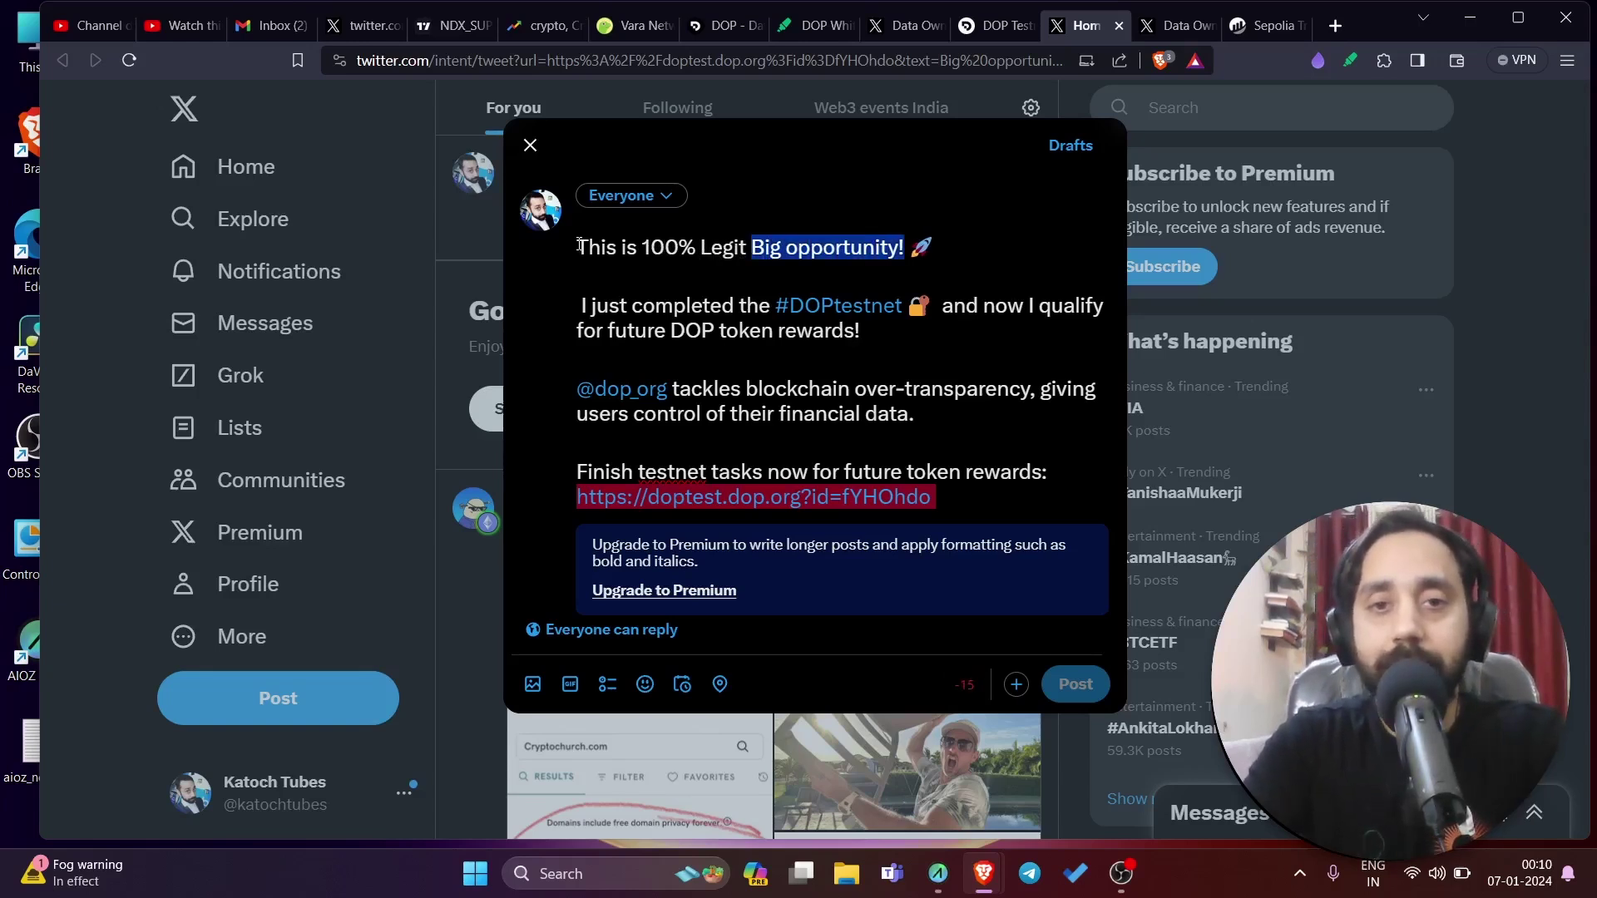
key("BackSpace")
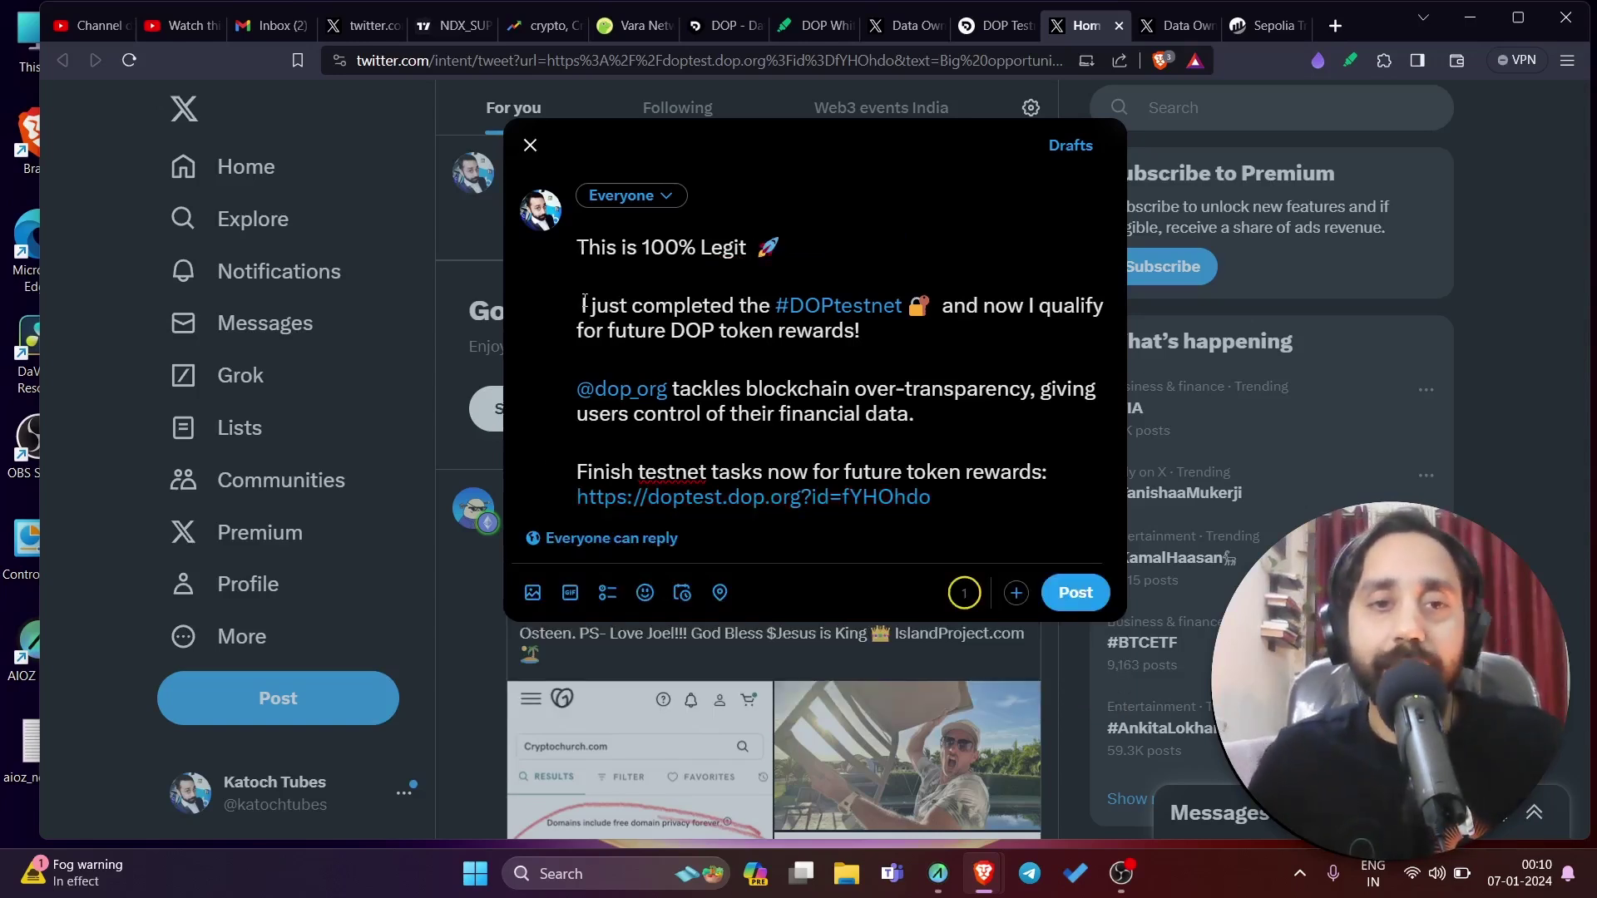
key("BackSpace")
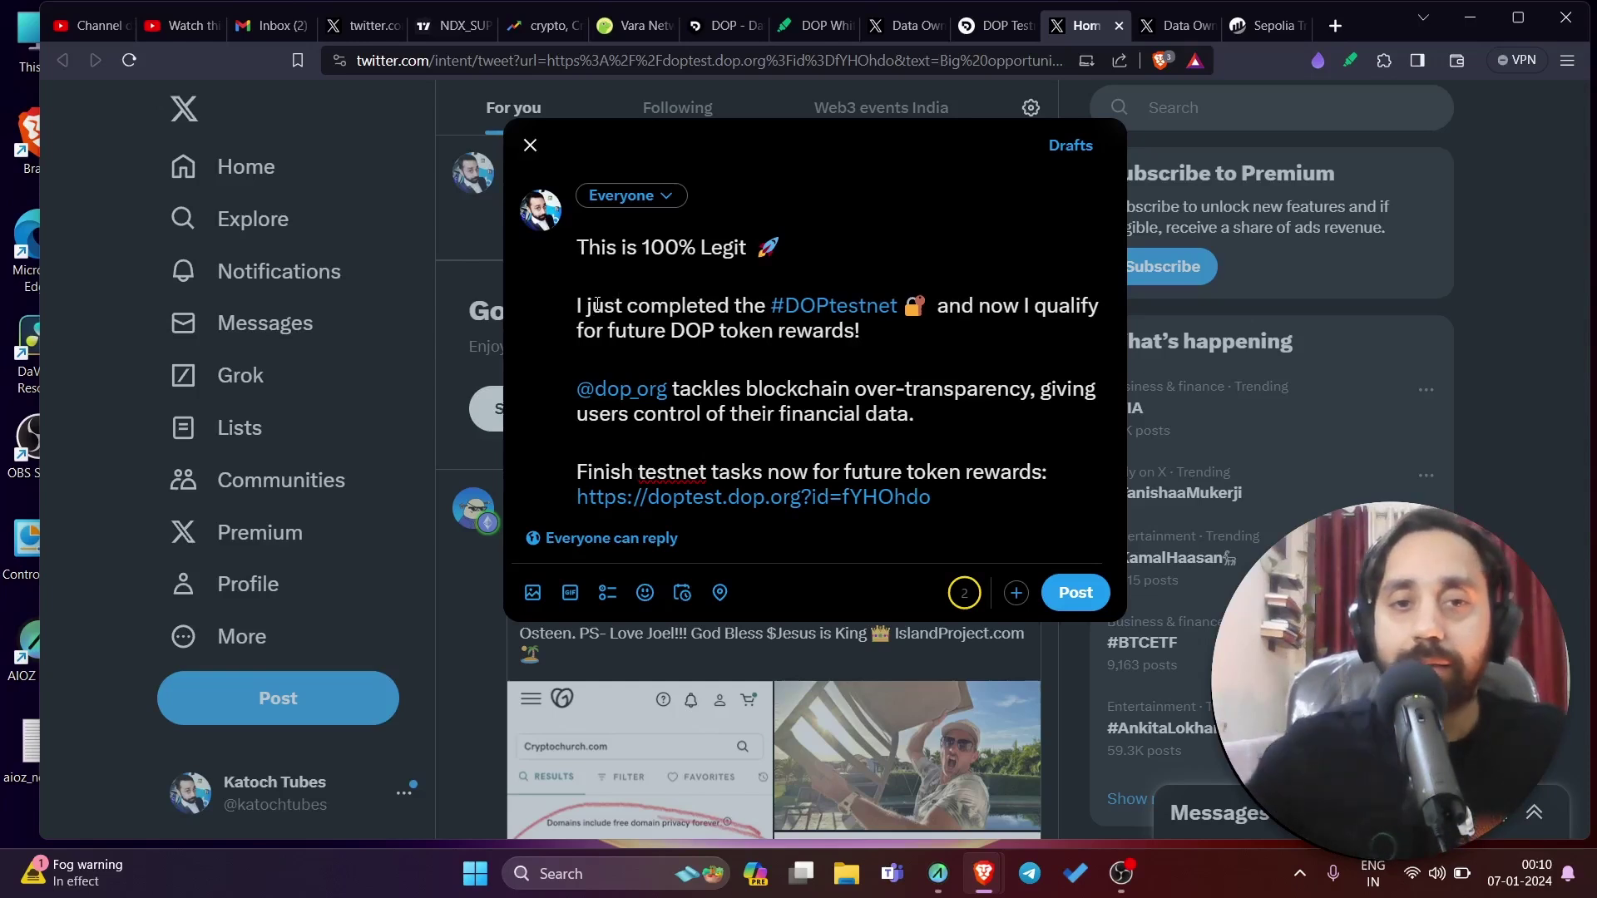
left_click(1073, 594)
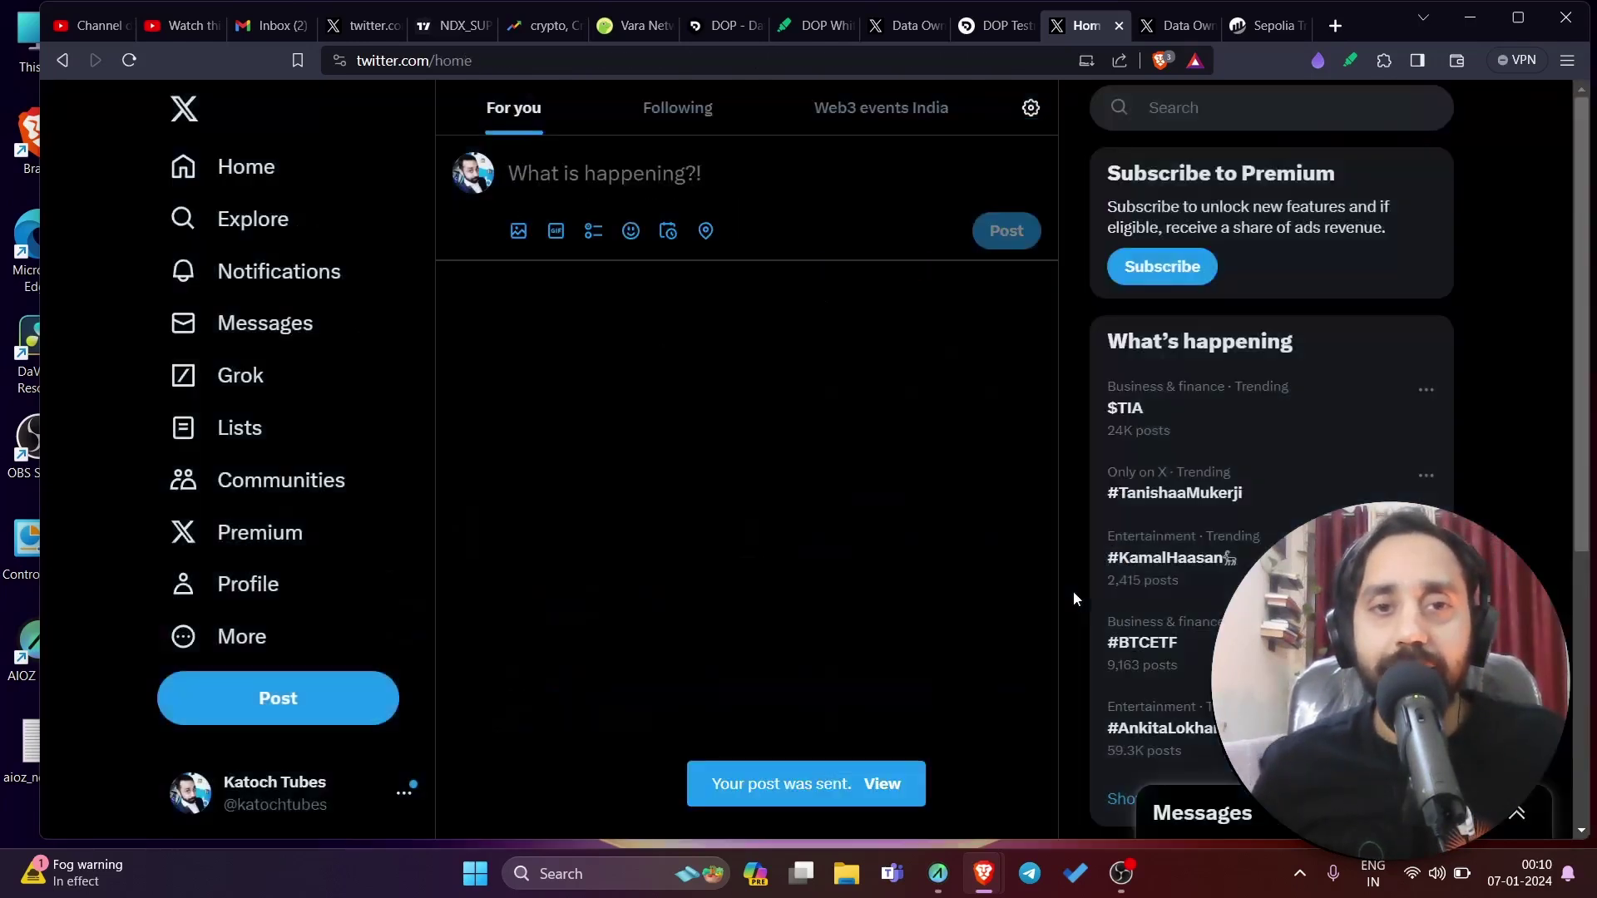
scroll(609, 441, "up", 3)
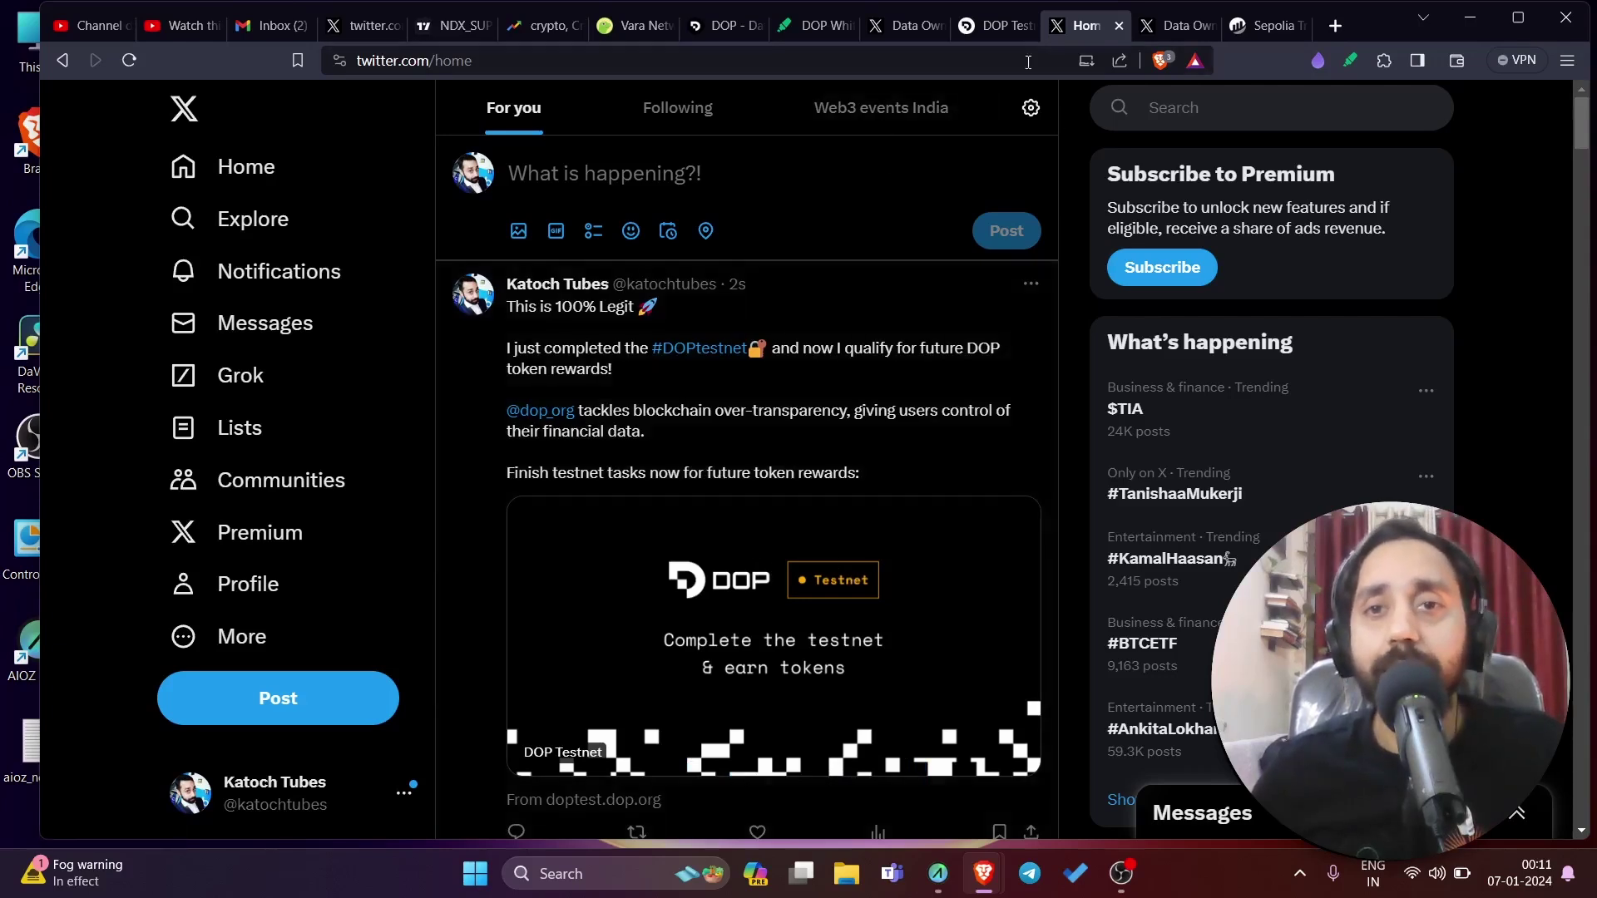
Step: Return to the DOP dashboard, highlight the feedback contact, and review steps down to Step 8 (0/3 joined)
left_click(988, 38)
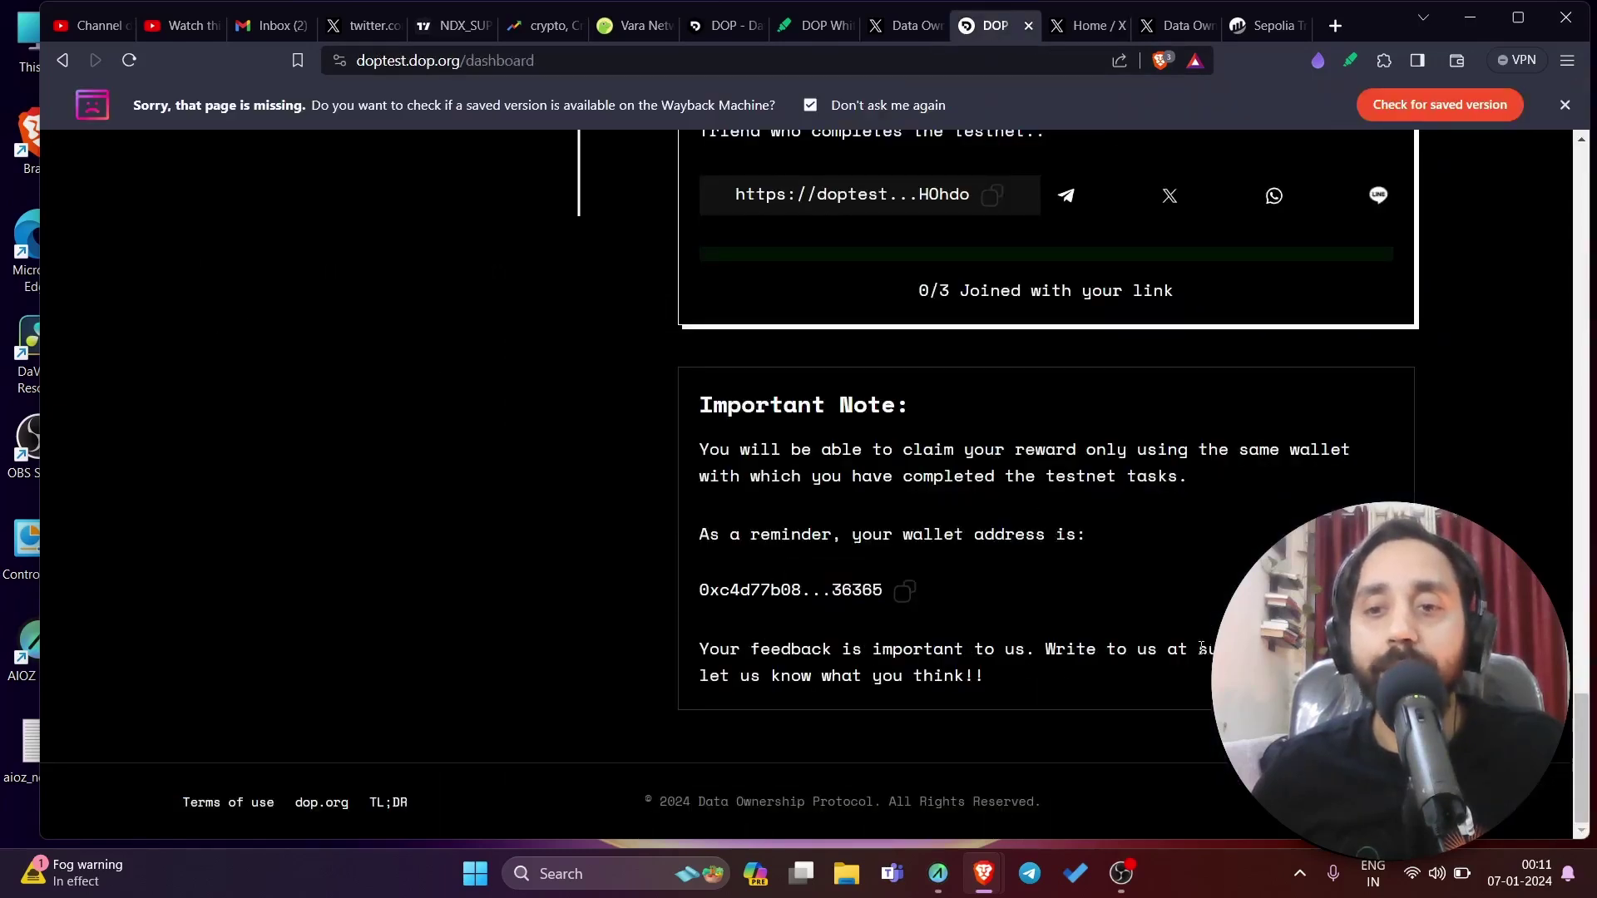
left_click_drag(1200, 647, 1248, 649)
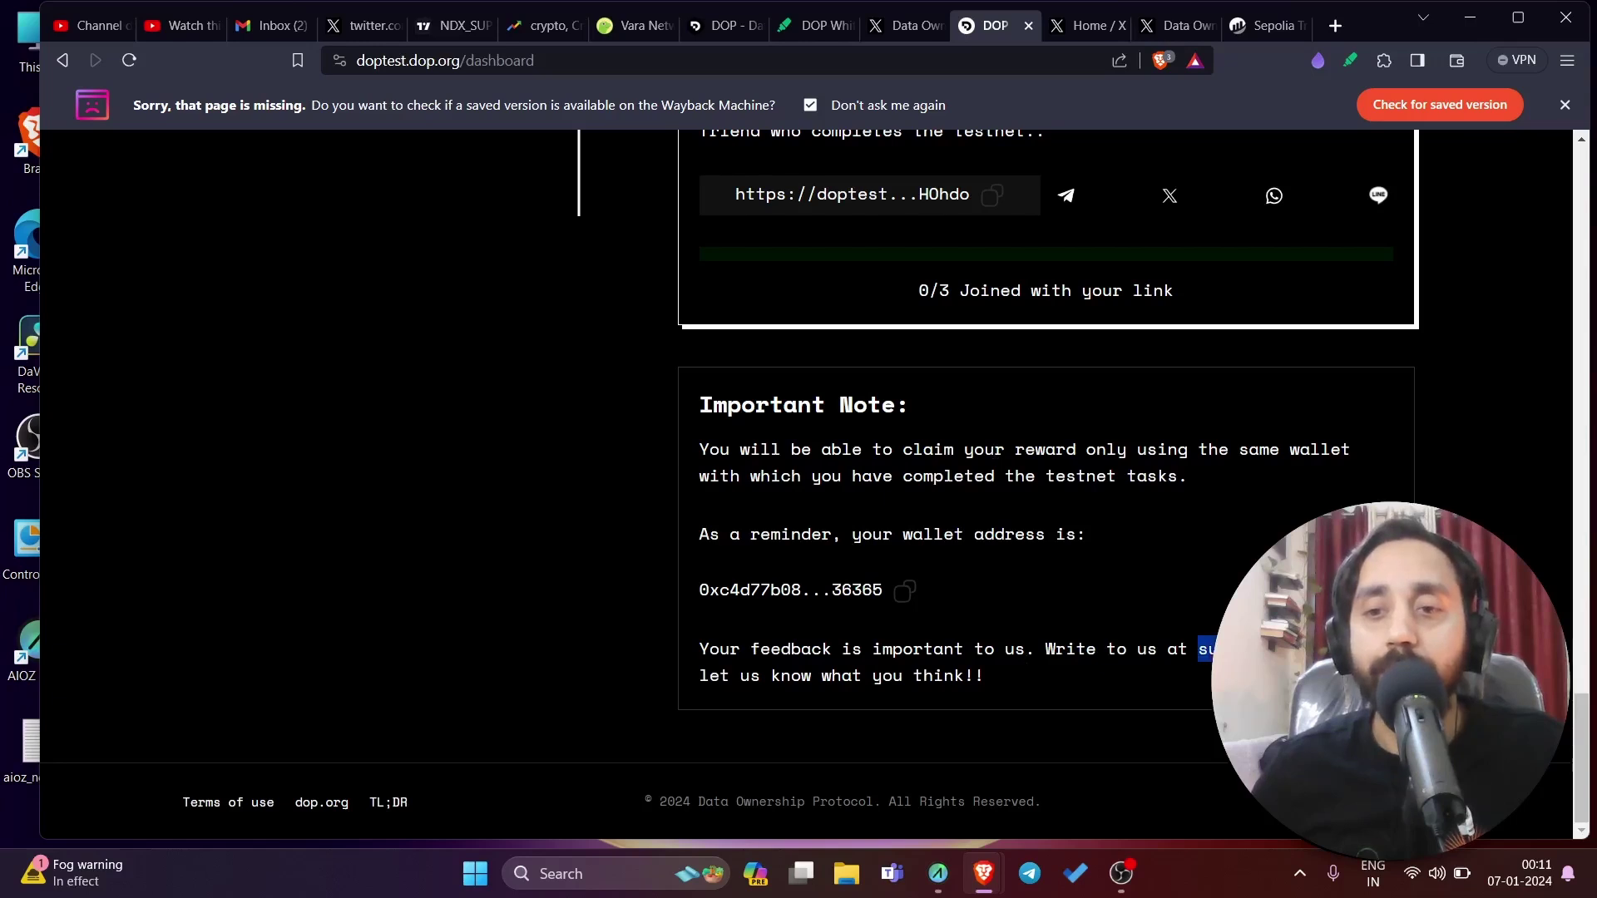
scroll(1132, 640, "up", 20)
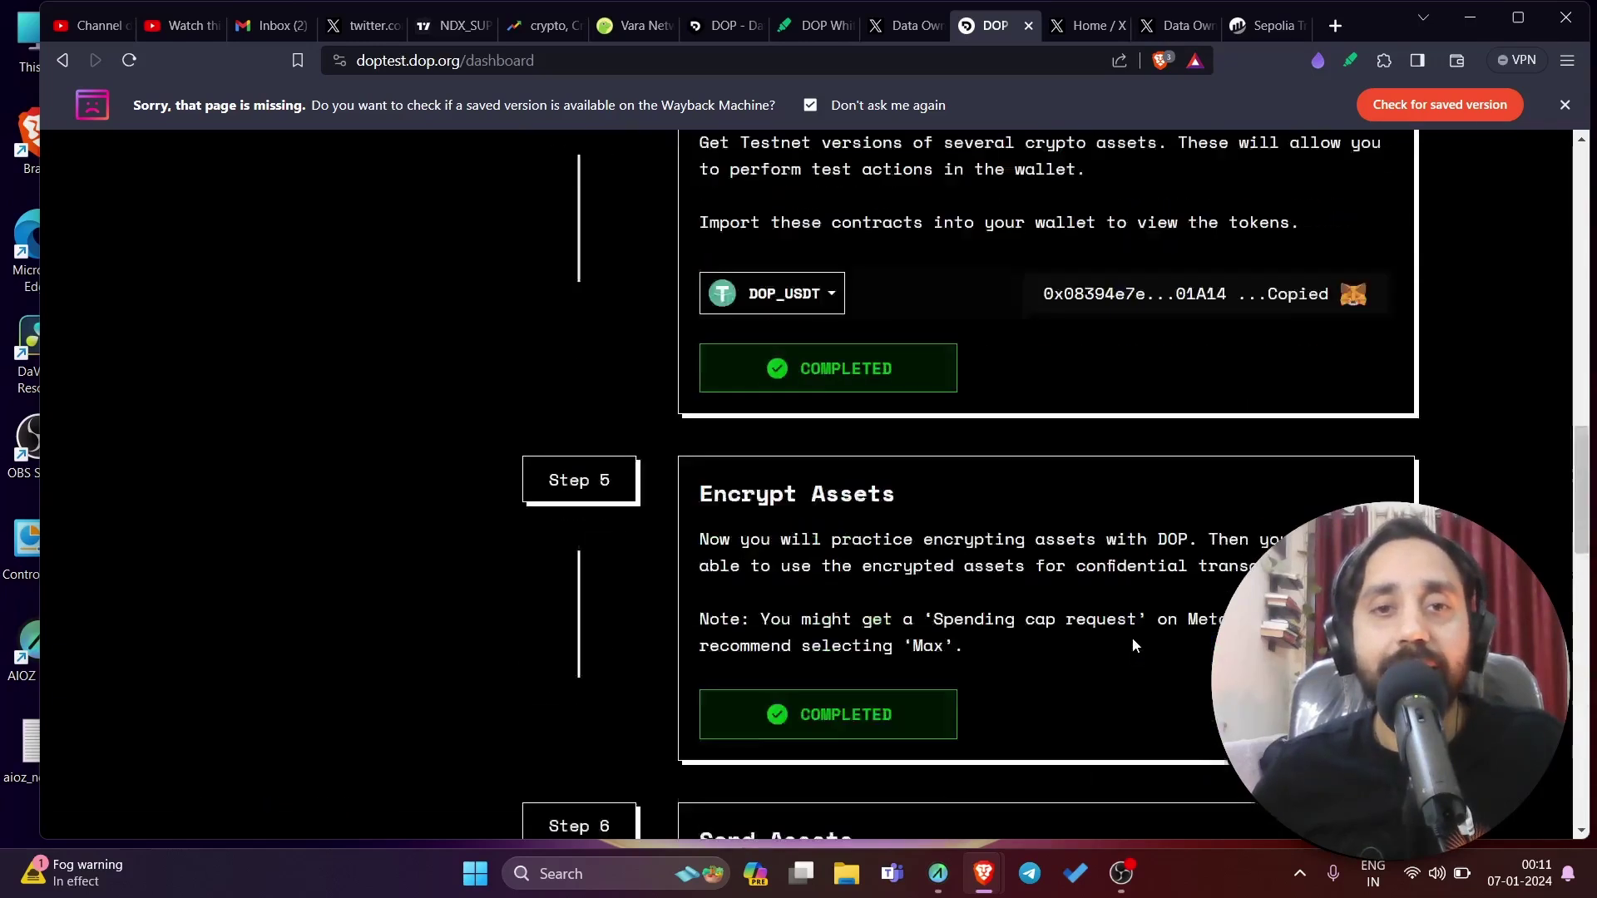
scroll(1131, 637, "up", 15)
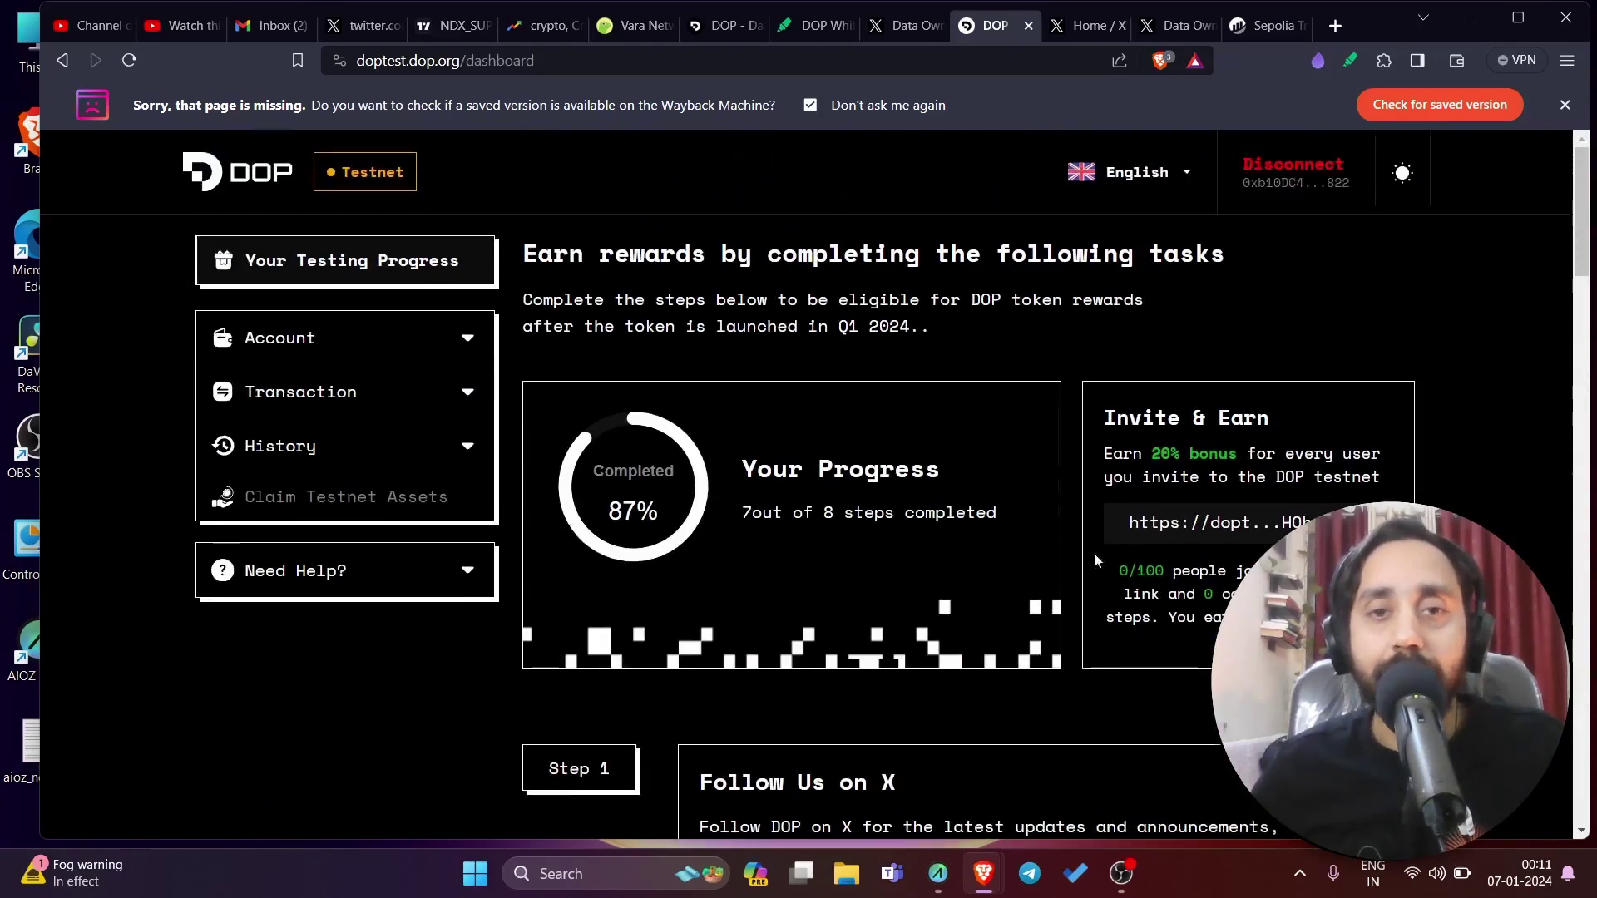
scroll(1031, 447, "down", 20)
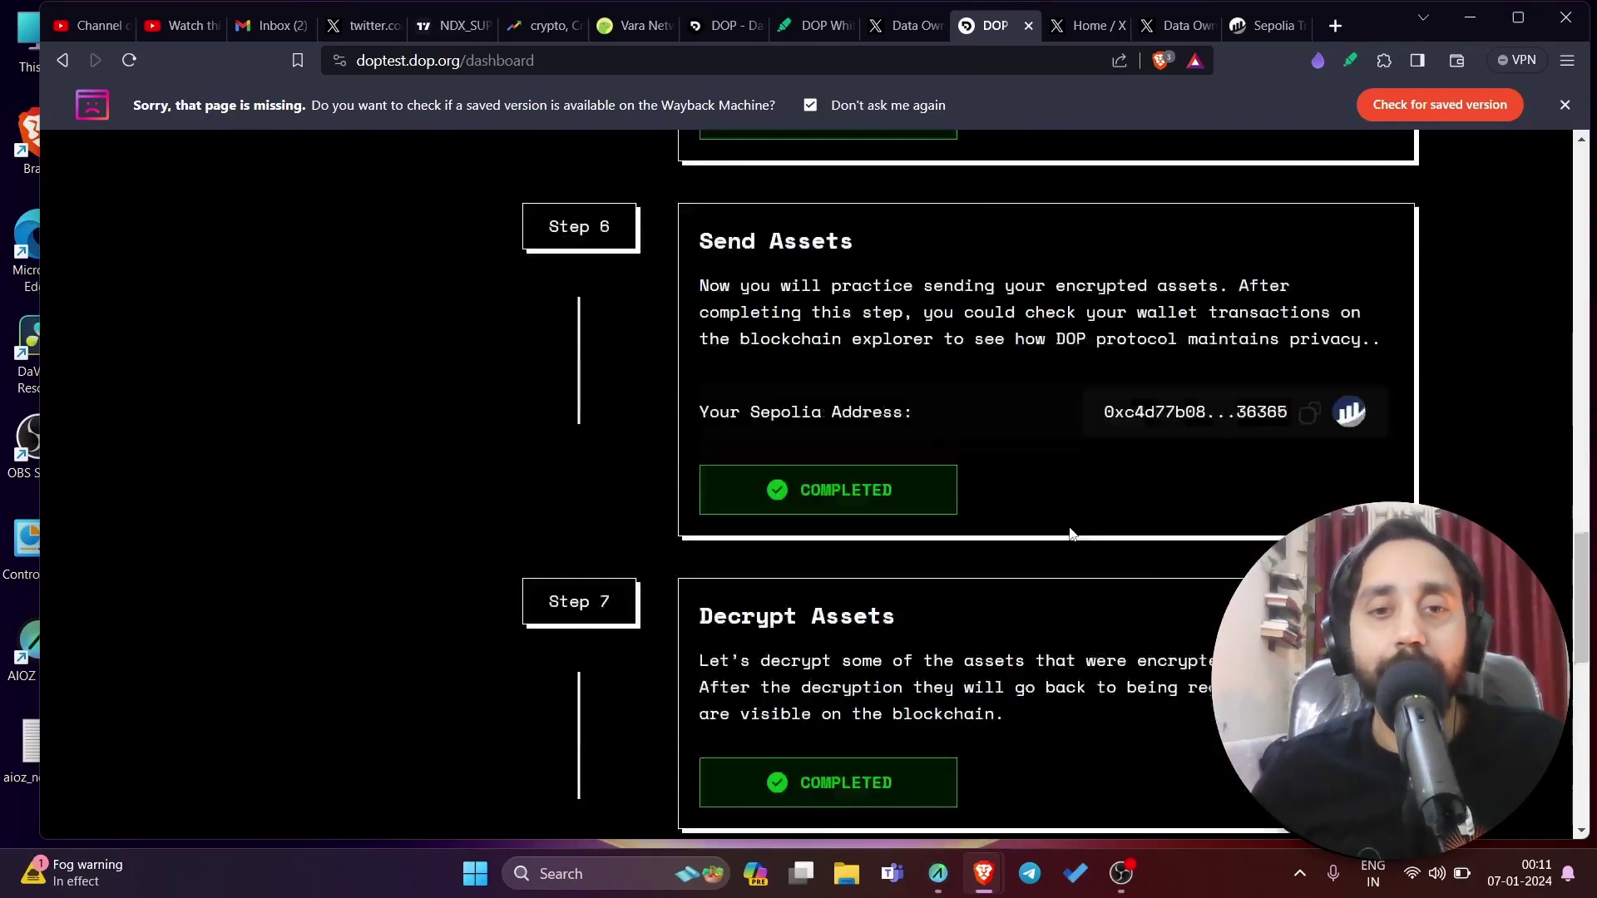
scroll(1071, 534, "up", 3)
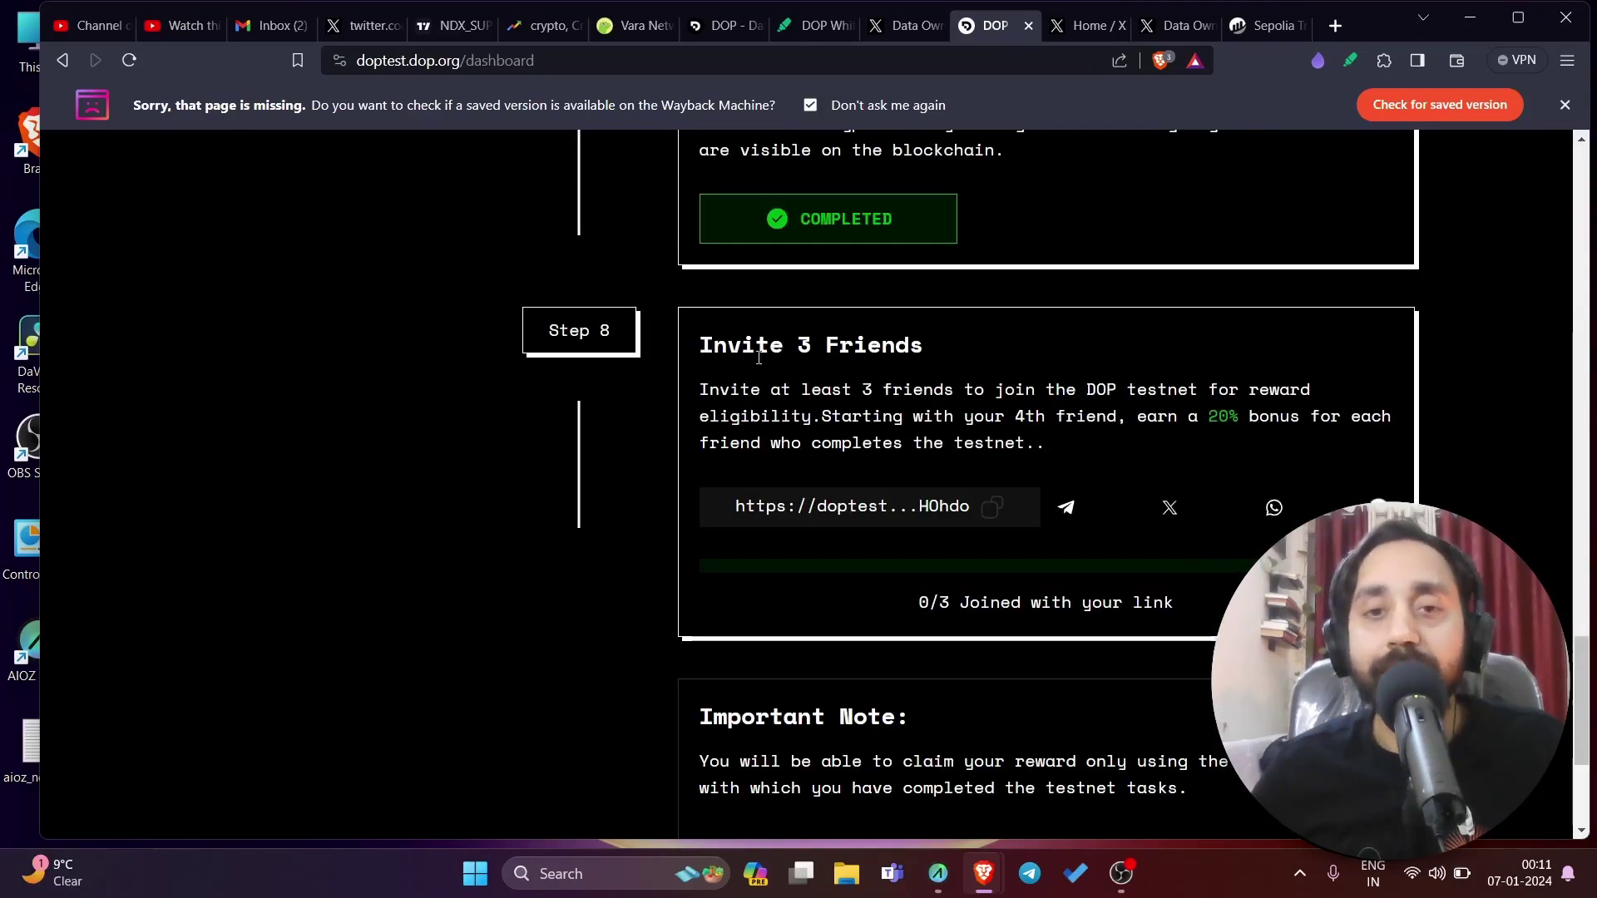